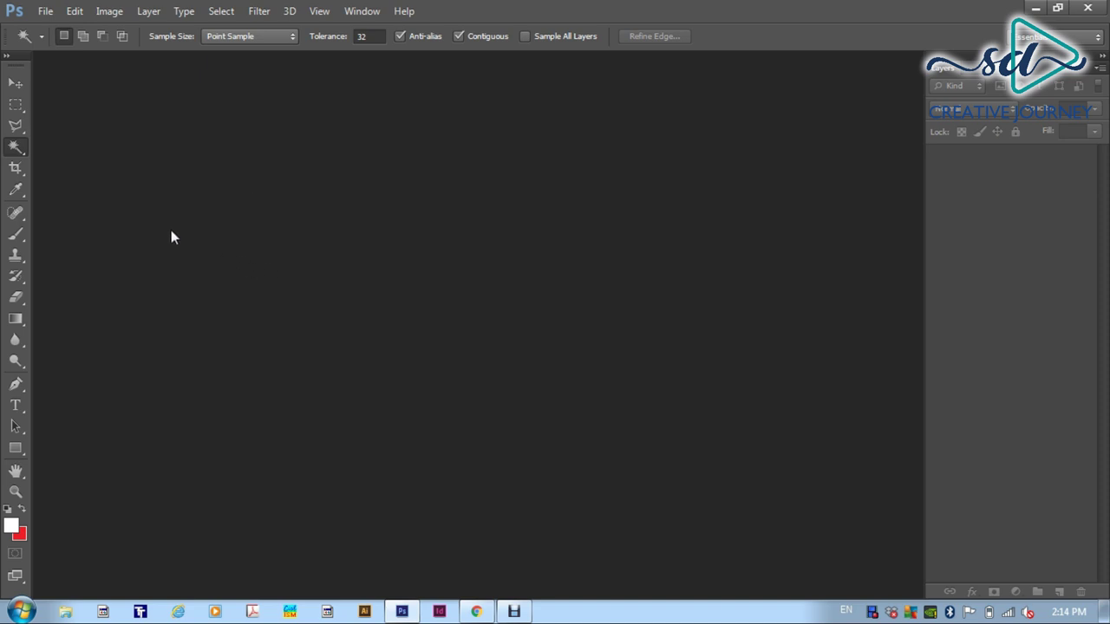
Step: Start a new document based on the Custom preset
left_click(45, 11)
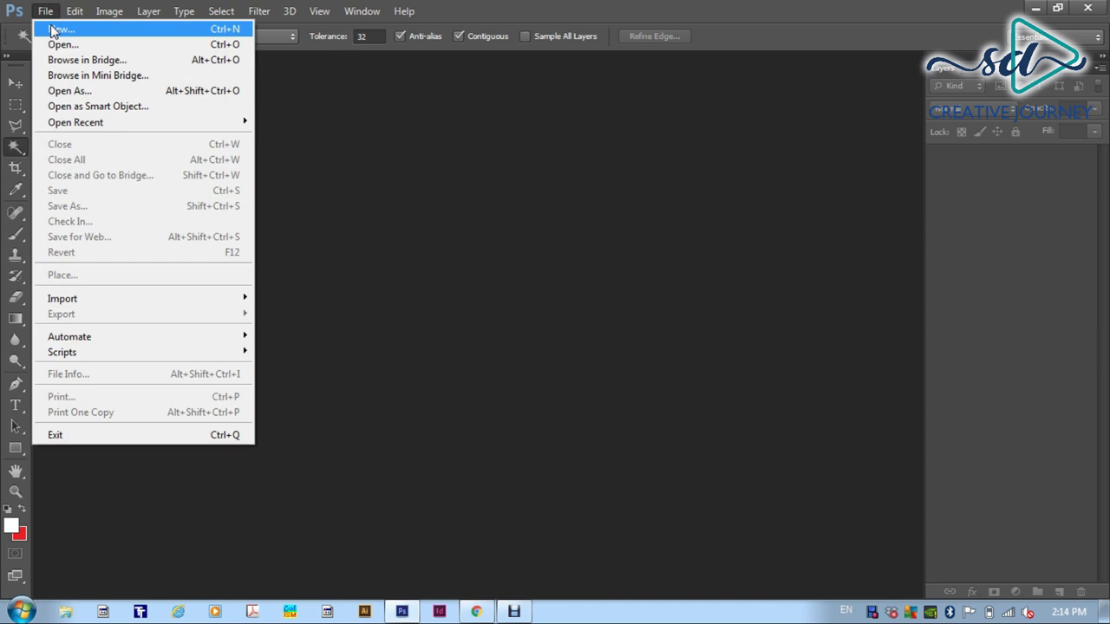
left_click(54, 29)
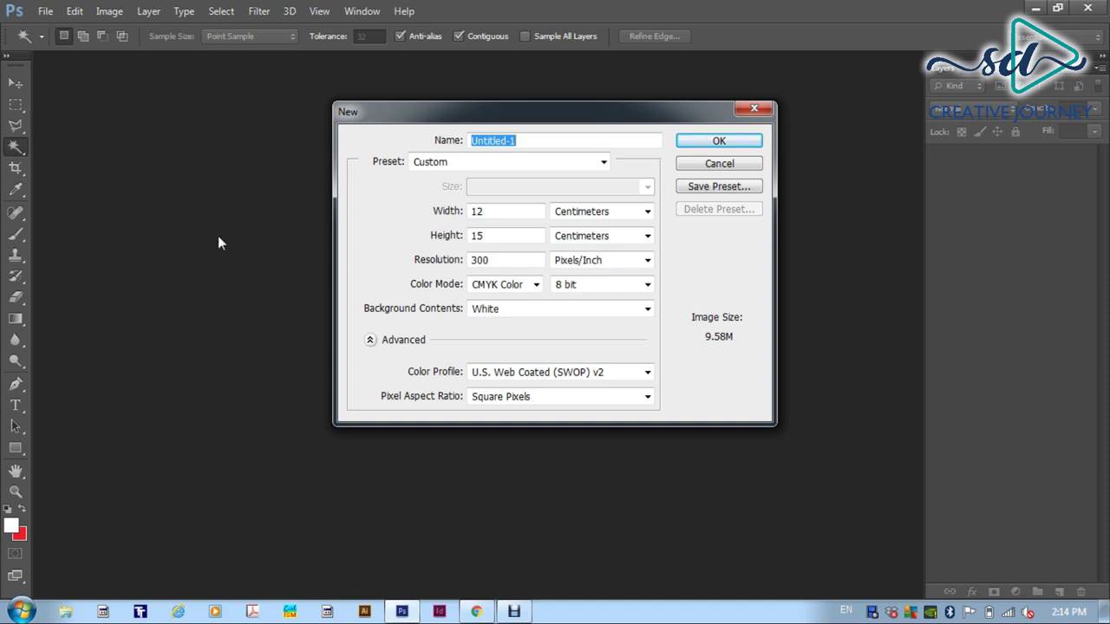
left_click(529, 140)
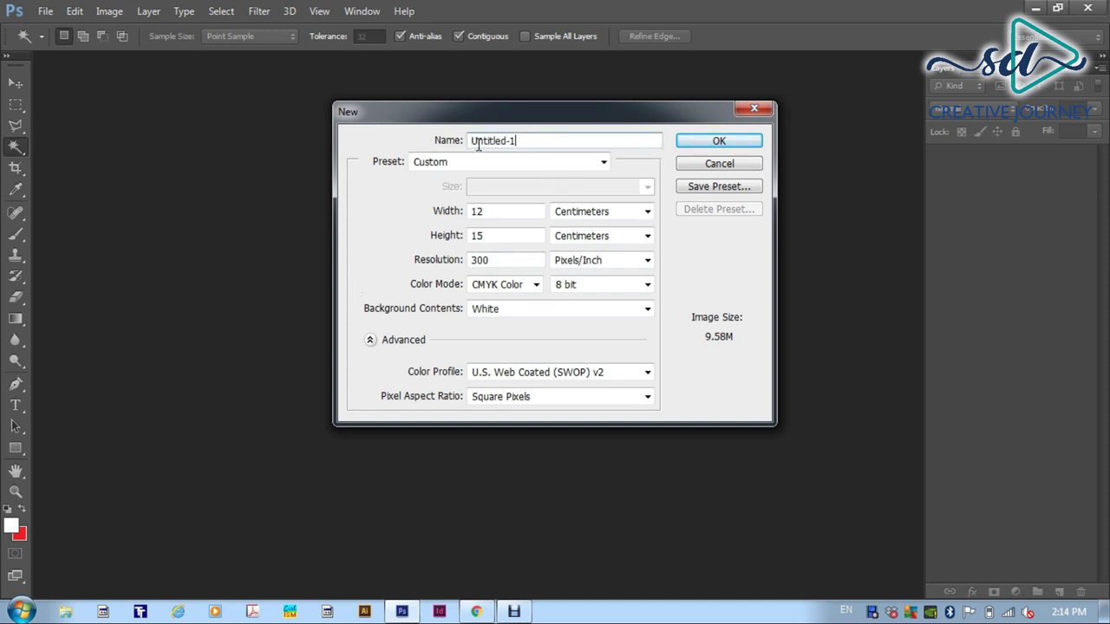
left_click_drag(476, 141, 527, 141)
left_click(522, 141)
left_click_drag(523, 142, 450, 144)
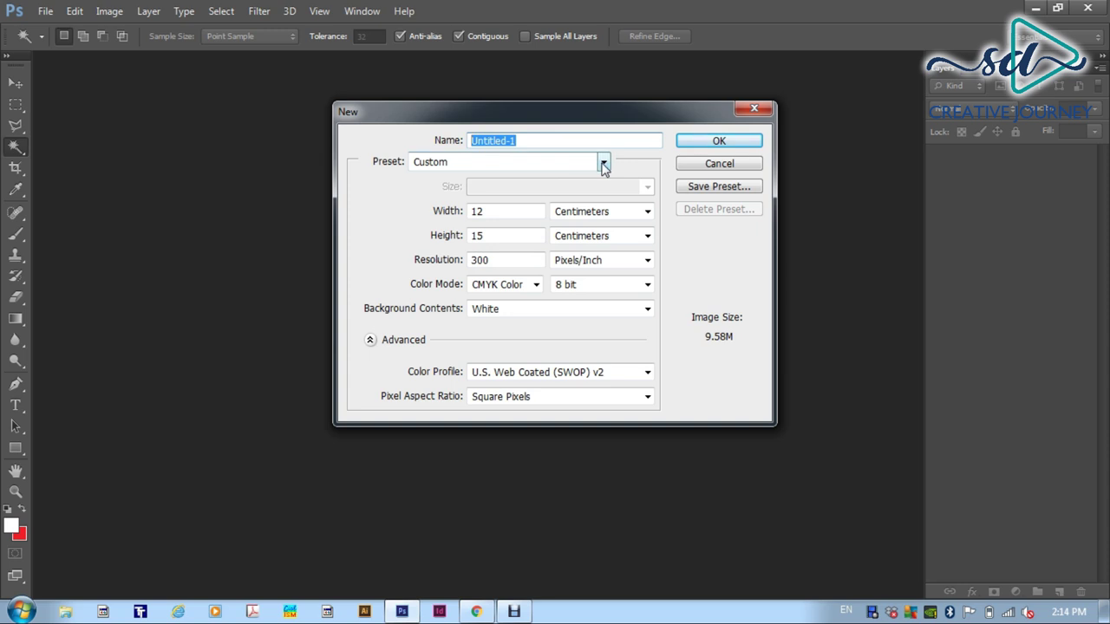
left_click(604, 165)
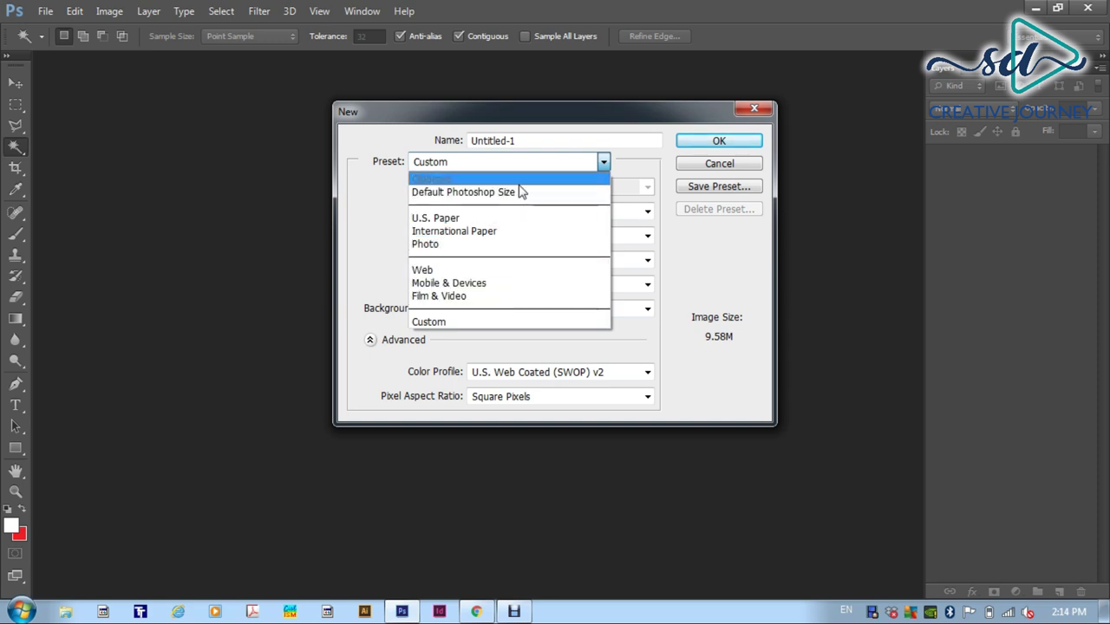
left_click(510, 324)
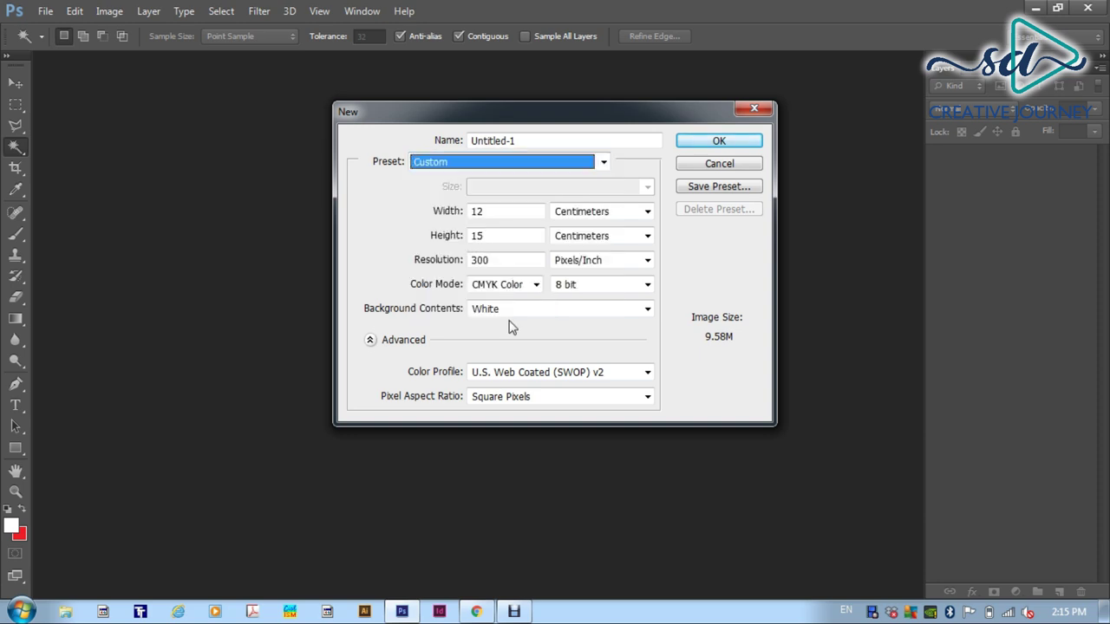
Step: Set the new document's dimensions to 12 centimeters wide and 15 centimeters high
left_click(646, 214)
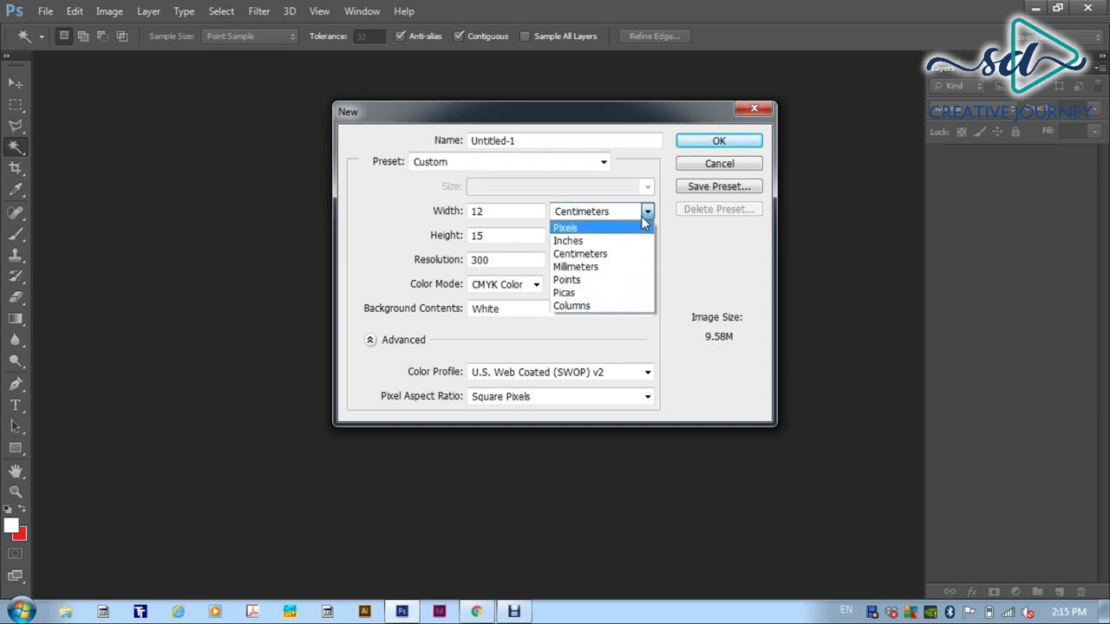
left_click(601, 256)
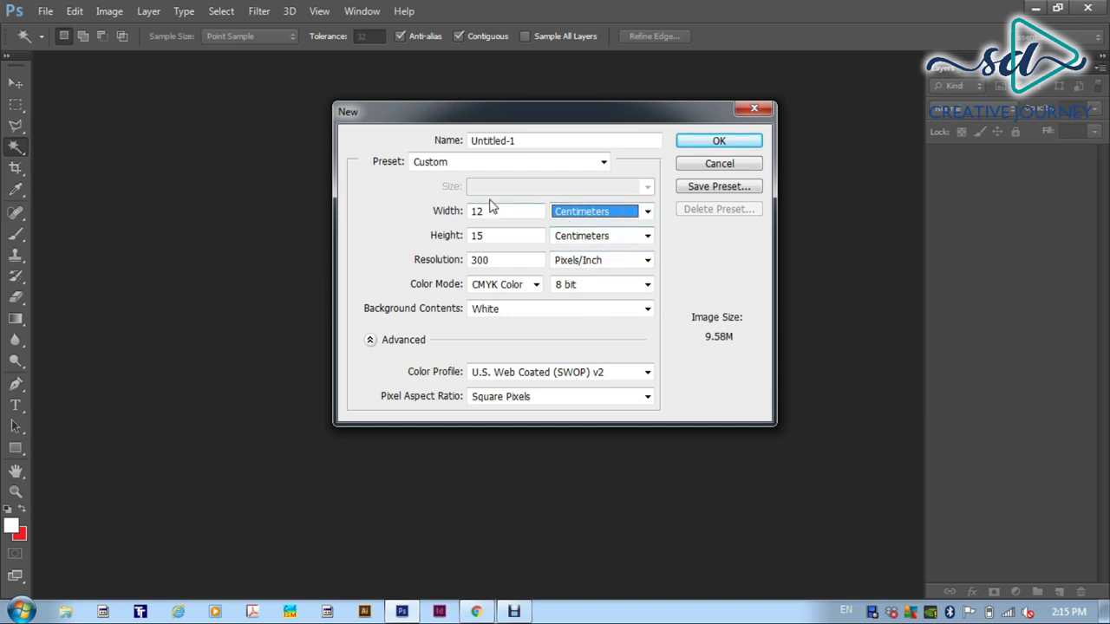
left_click_drag(491, 210, 441, 206)
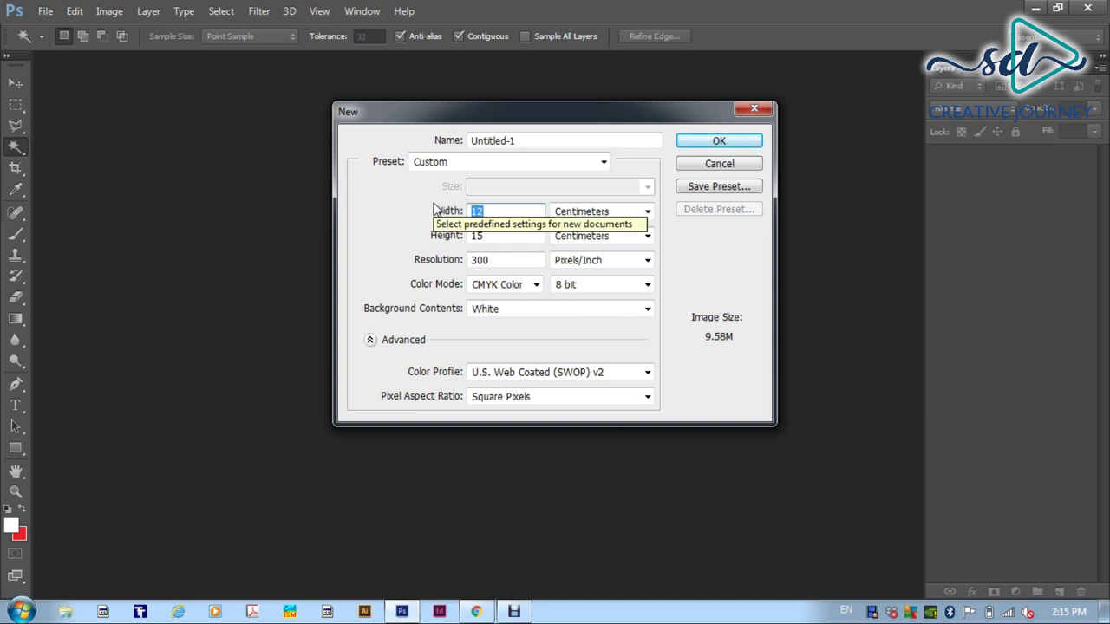
type("1")
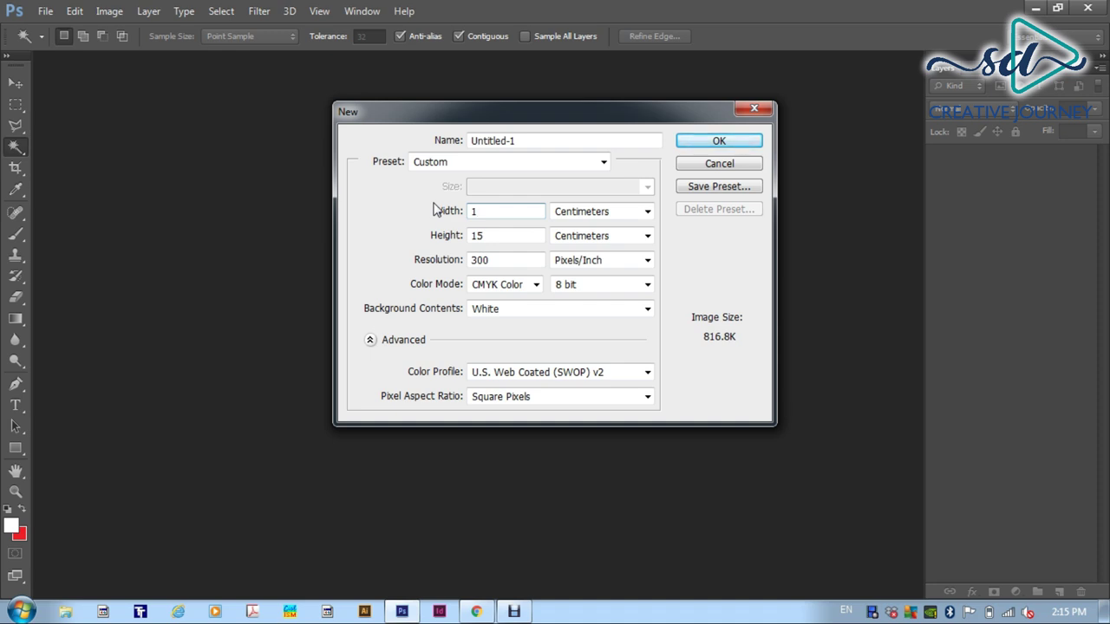
type("2")
double_click(484, 235)
left_click(490, 240)
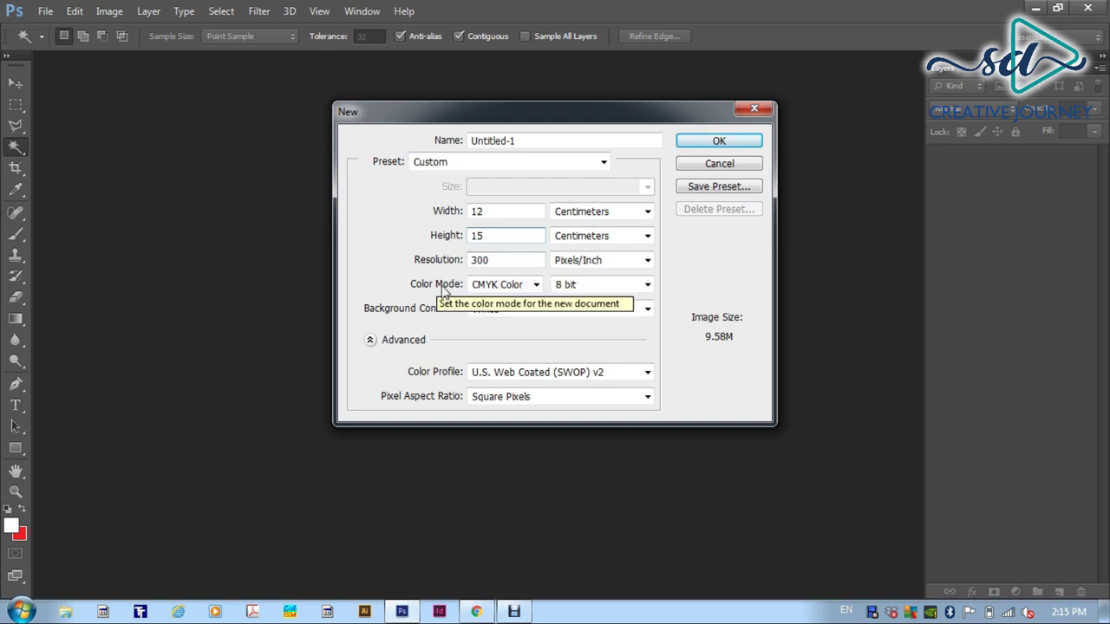
Step: Set the color mode to RGB Color and create the document
left_click(537, 287)
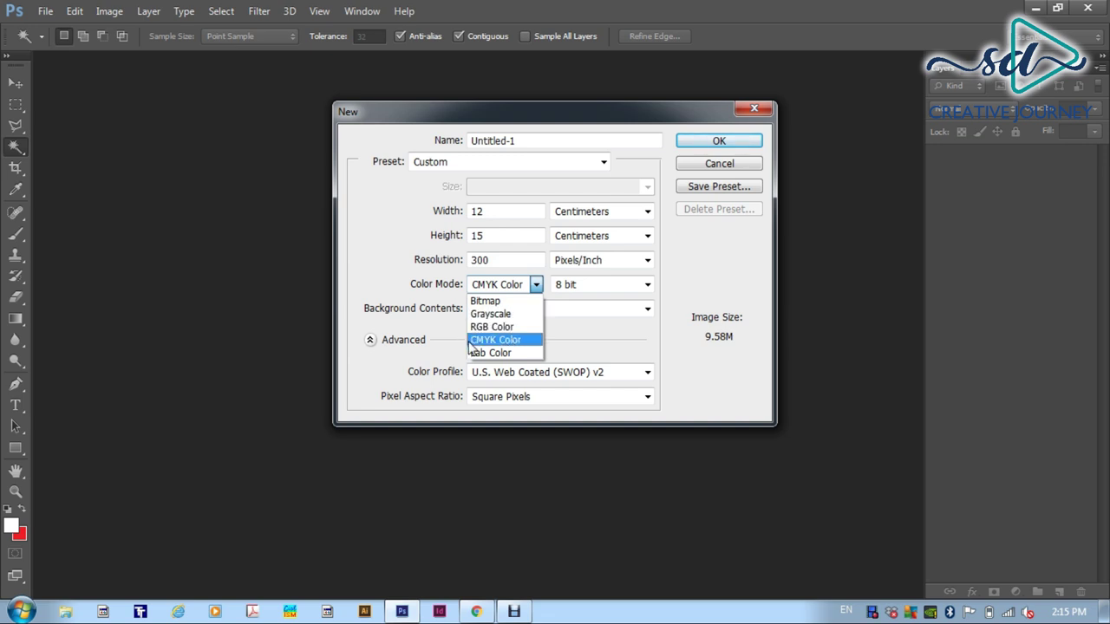
left_click(506, 327)
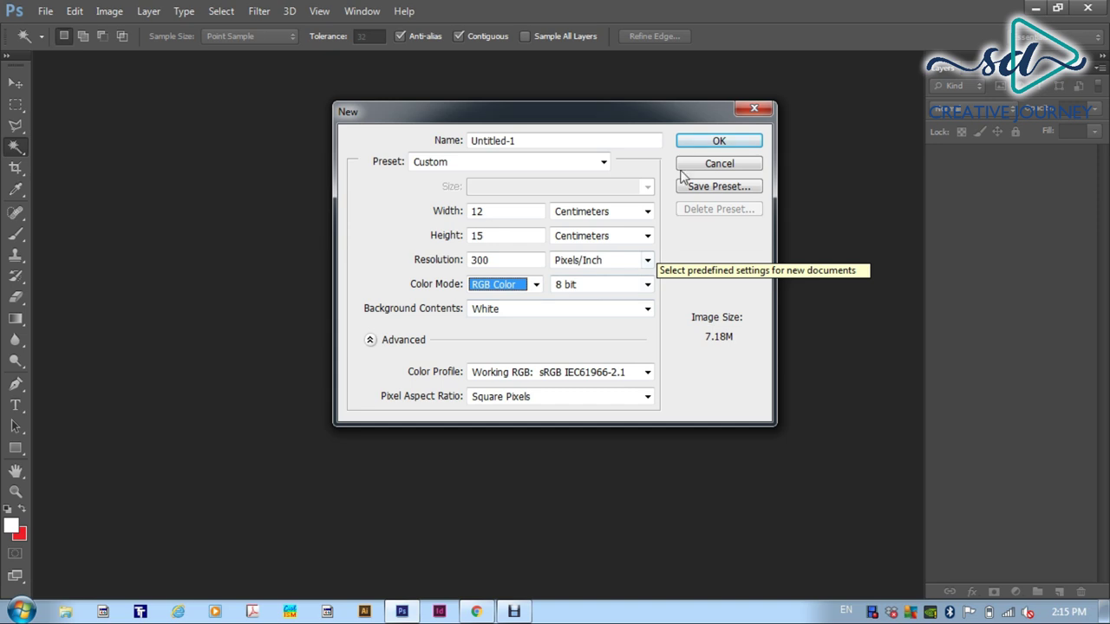
left_click(711, 144)
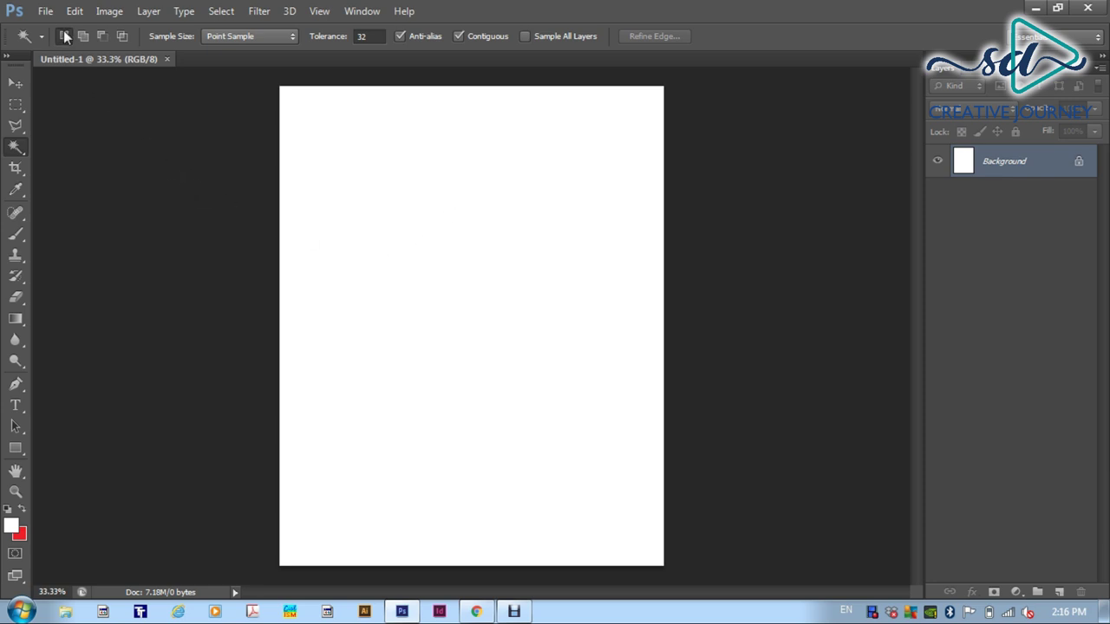
Step: Open the image free_your_home_from_pests.jpg from the Design folder on the Desktop
left_click(44, 11)
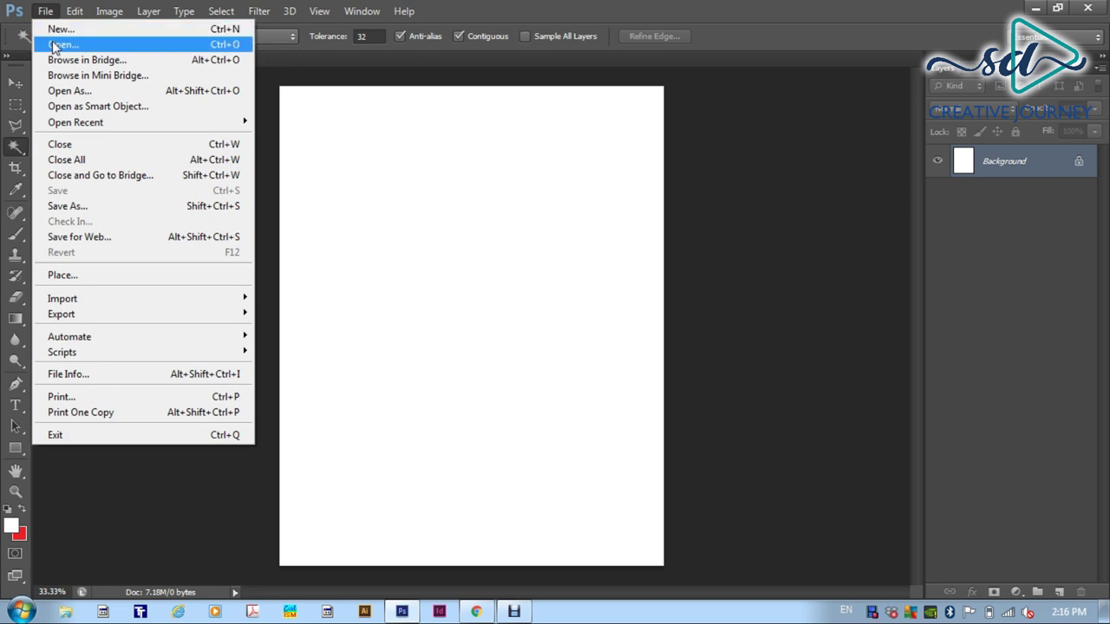
left_click(53, 45)
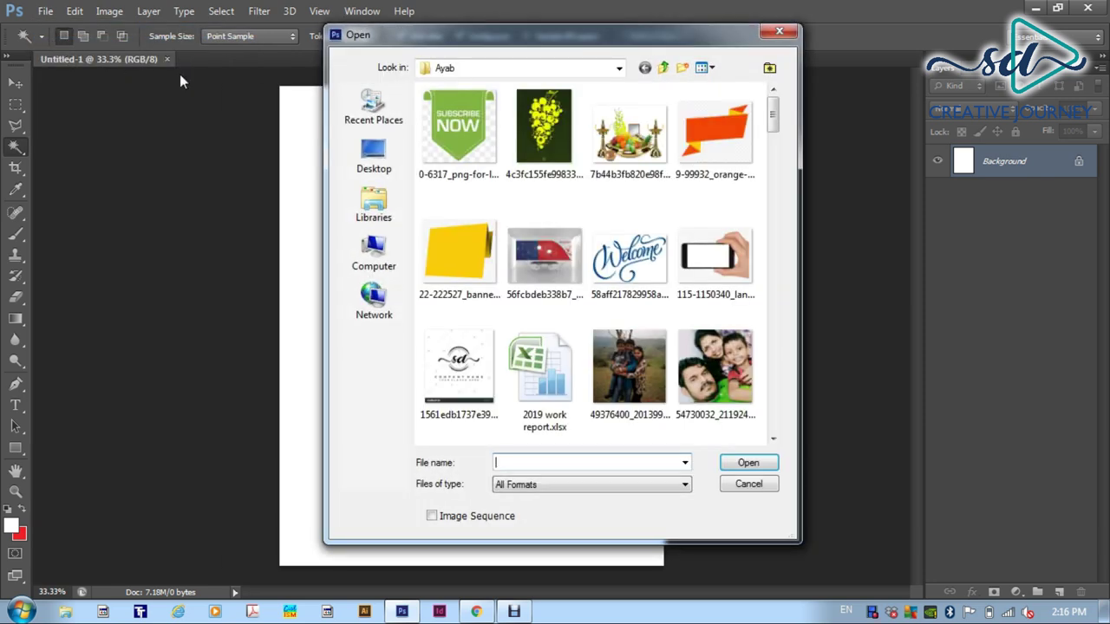
left_click(664, 68)
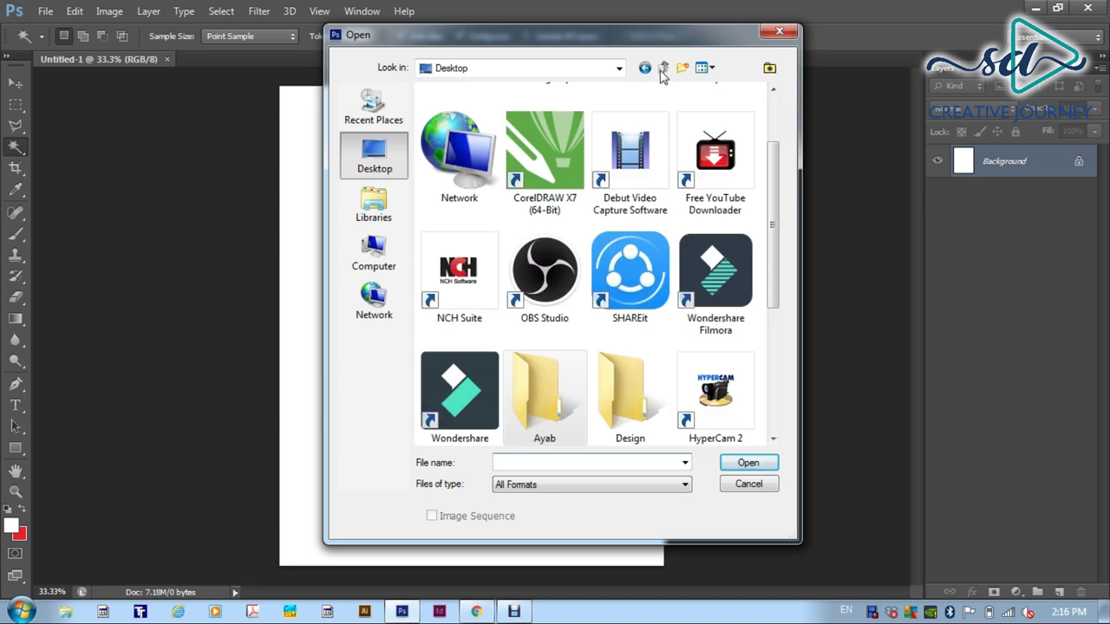
double_click(626, 392)
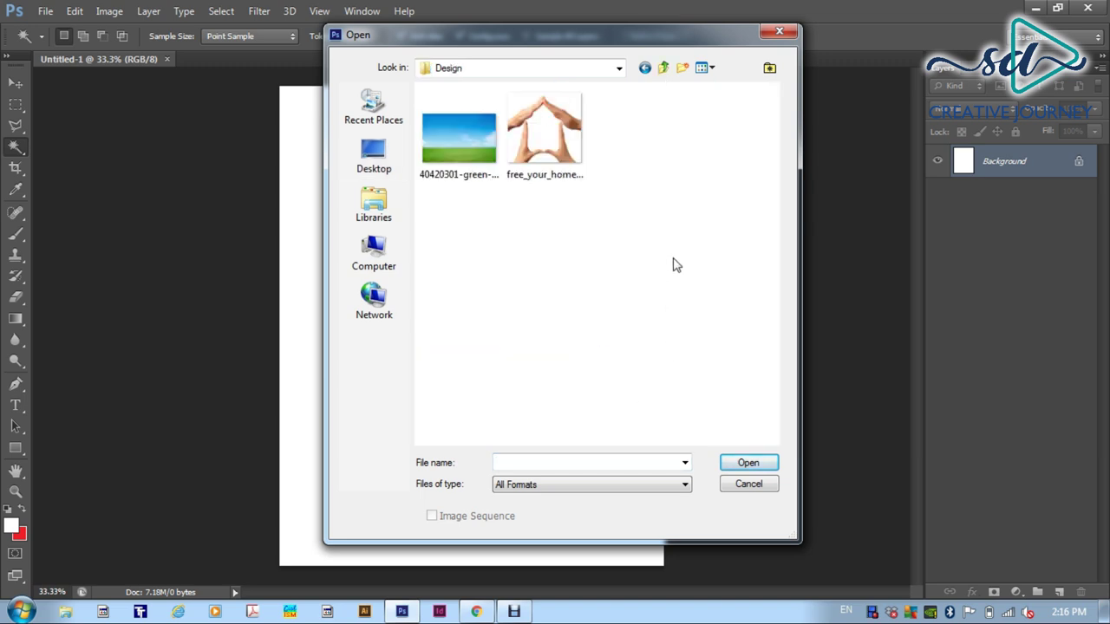
left_click(539, 139)
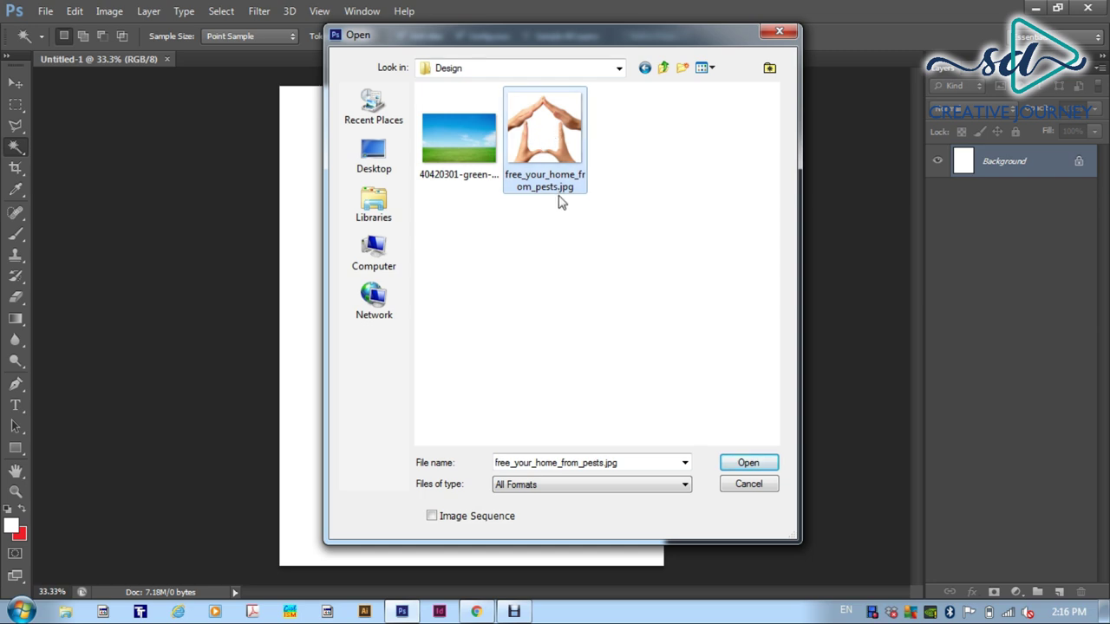
left_click(748, 463)
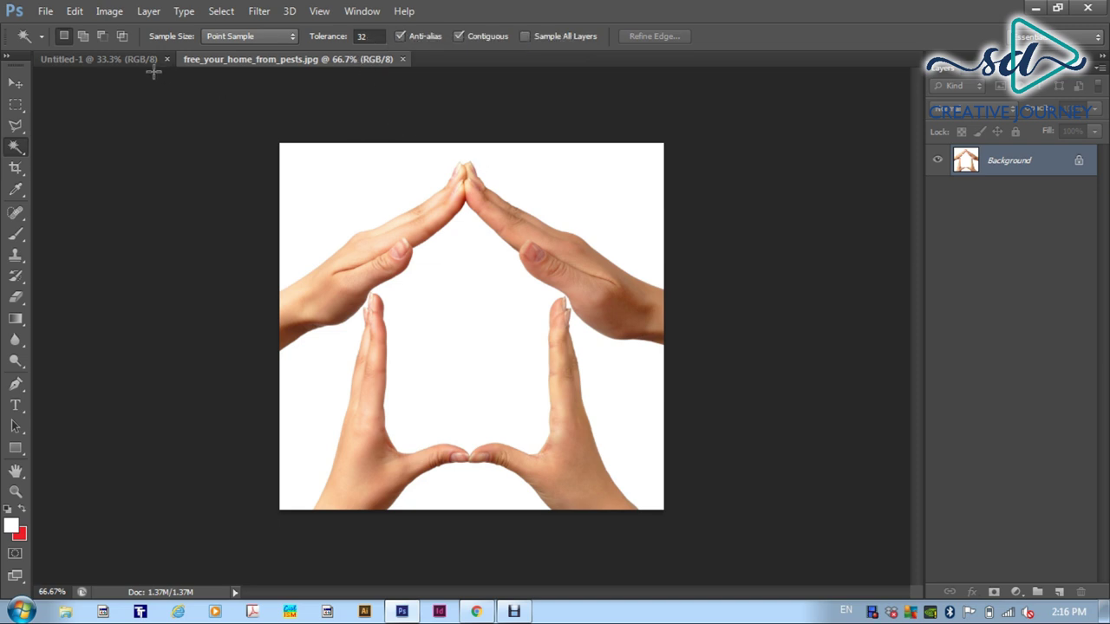
Step: In the hands image, select the whole picture with the Rectangular Marquee tool and deselect it
left_click(110, 60)
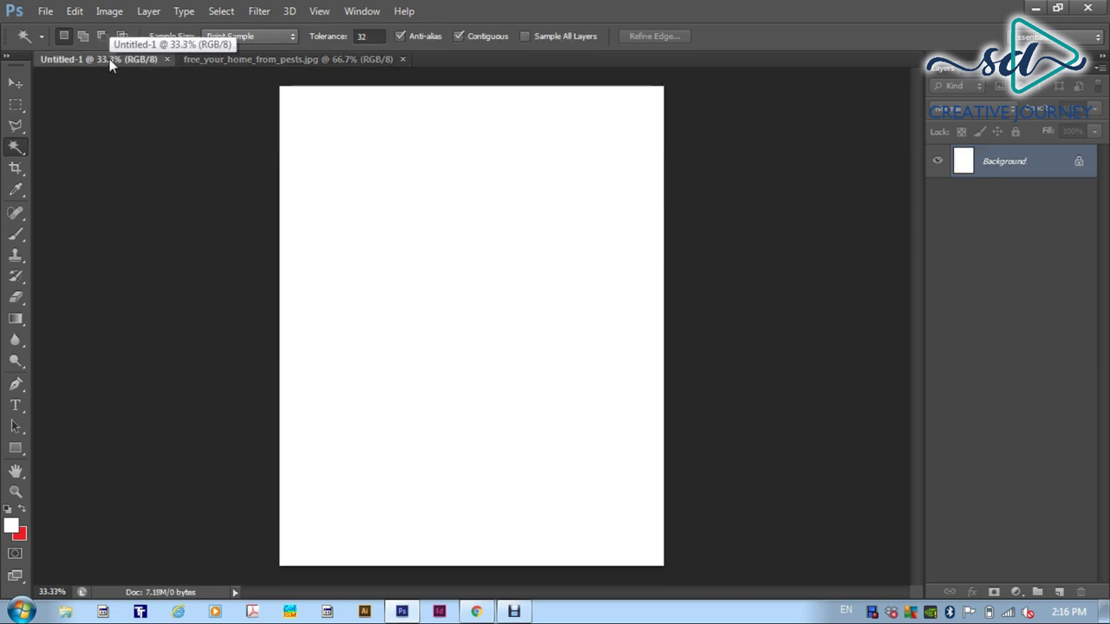
left_click(243, 58)
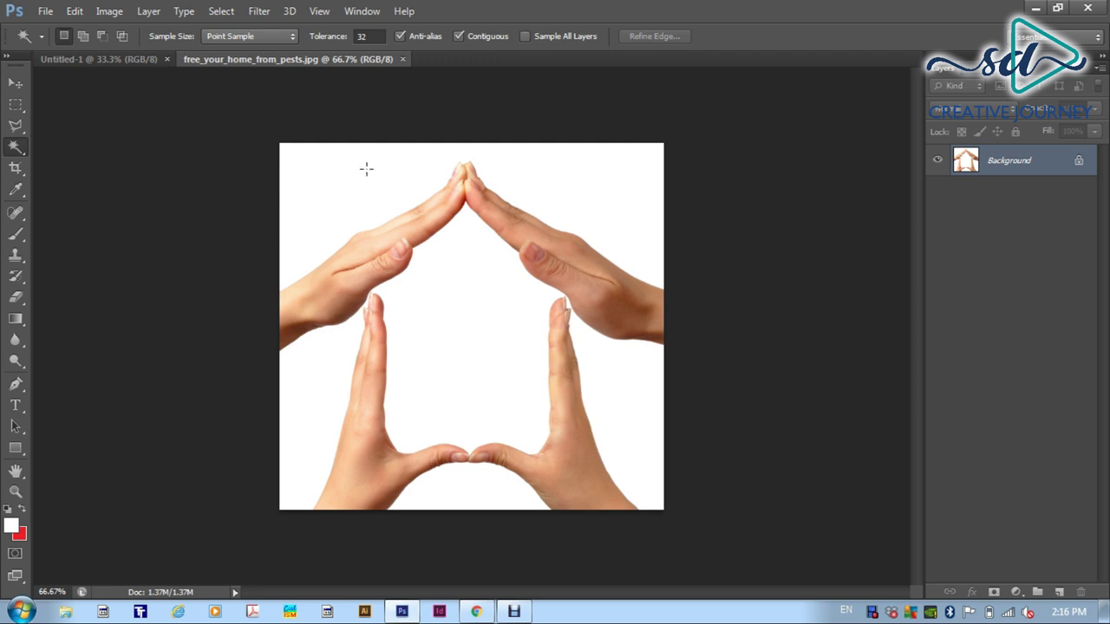
left_click(14, 105)
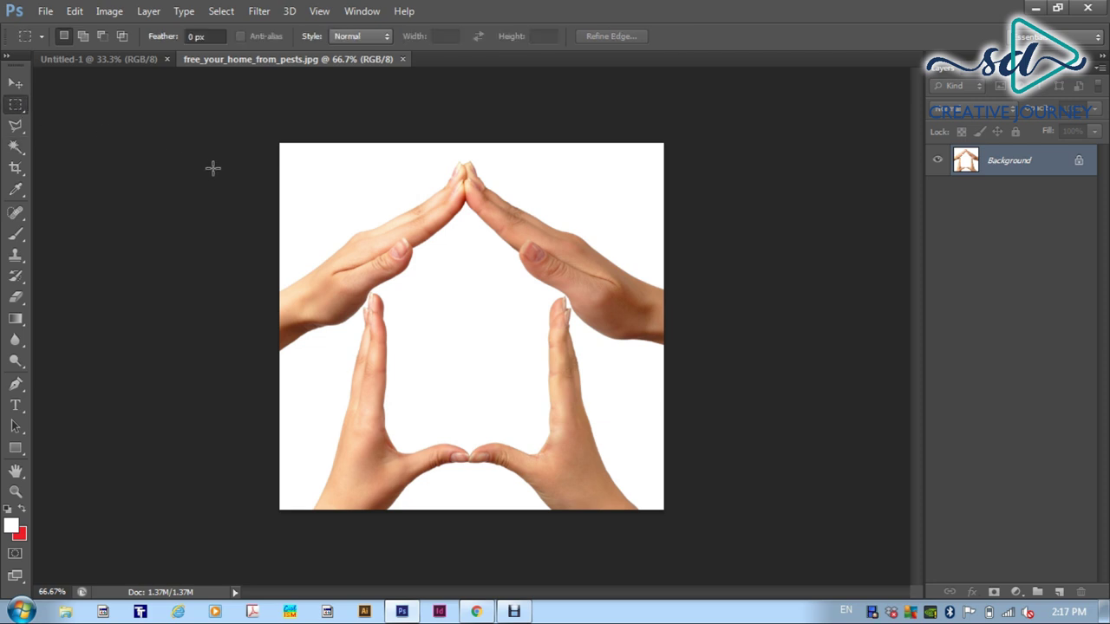
left_click_drag(278, 142, 668, 512)
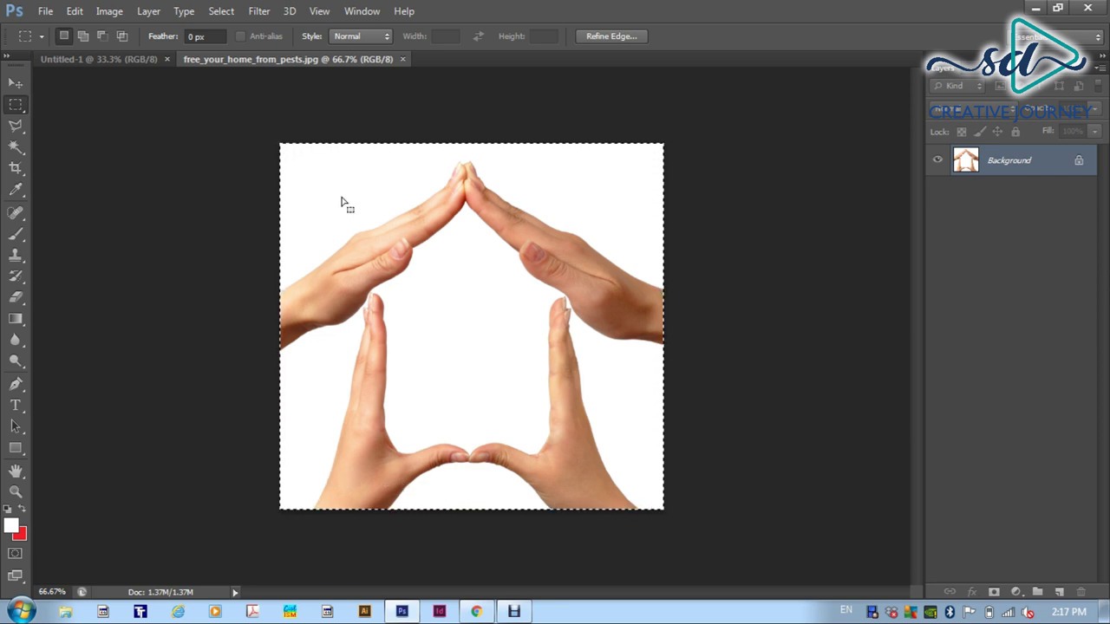
left_click(401, 184)
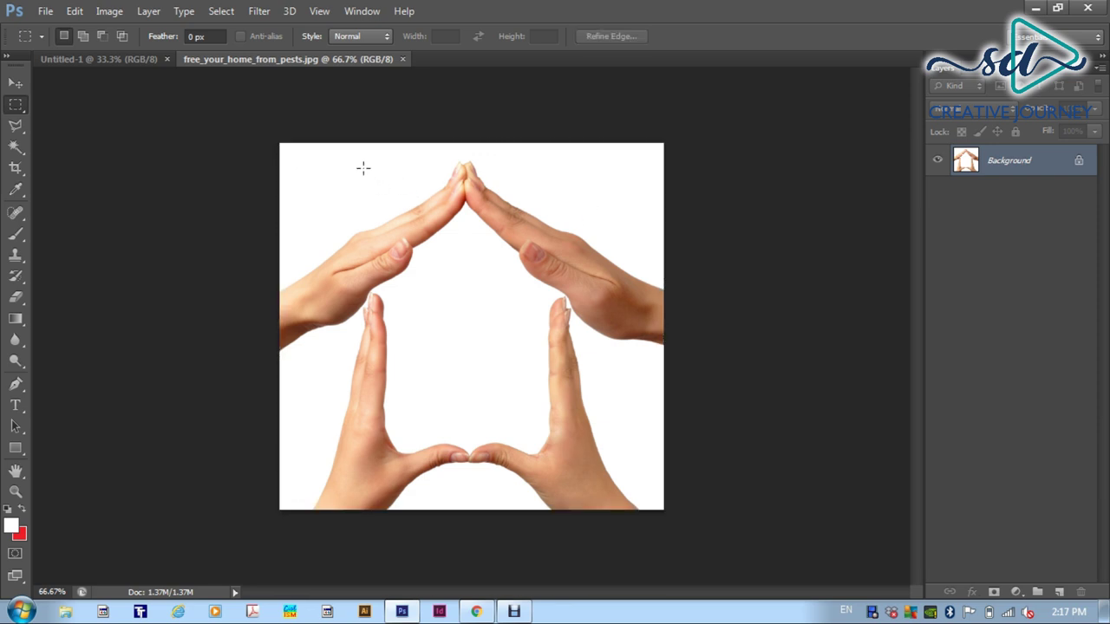
Step: Draw two smaller freehand rectangular selections over the hands, clearing each one
left_click_drag(363, 167, 598, 440)
left_click(583, 383)
left_click_drag(485, 297, 623, 475)
left_click(574, 268)
Step: Set the marquee style to Fixed Size with a width of 5 cm and a height of 1 cm
left_click(387, 37)
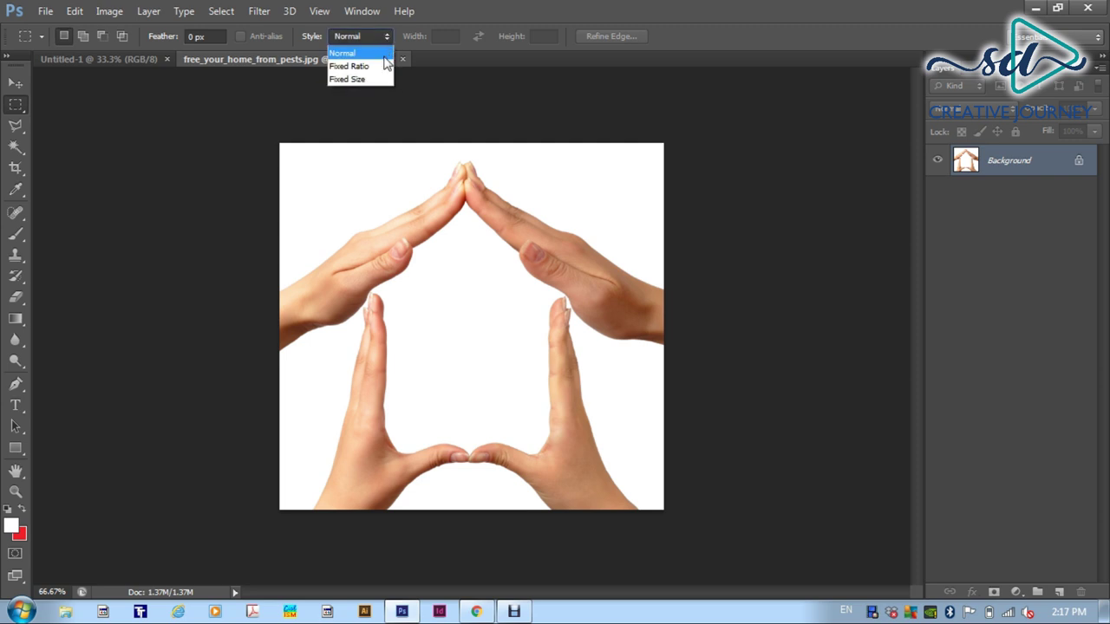
left_click(378, 80)
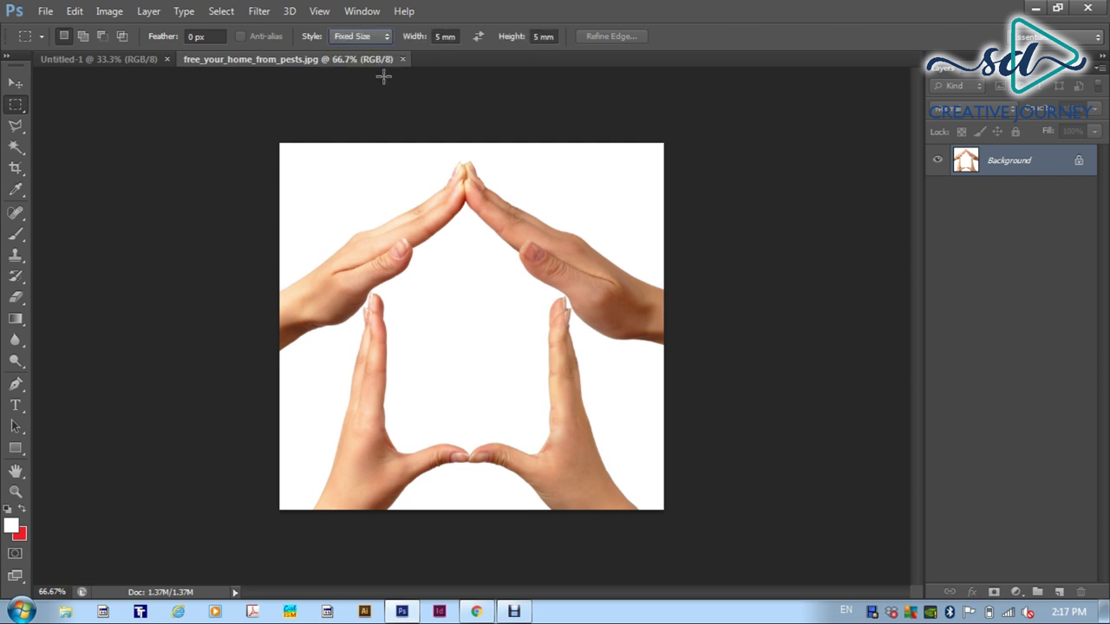
double_click(438, 37)
left_click_drag(457, 37, 380, 32)
type("5")
left_click_drag(555, 36, 507, 30)
type("1CM")
key("Return")
Step: Place the 5 × 1 cm fixed-size selection at several spots on the hands image, ending across the fingertips at the roof peak
left_click(332, 188)
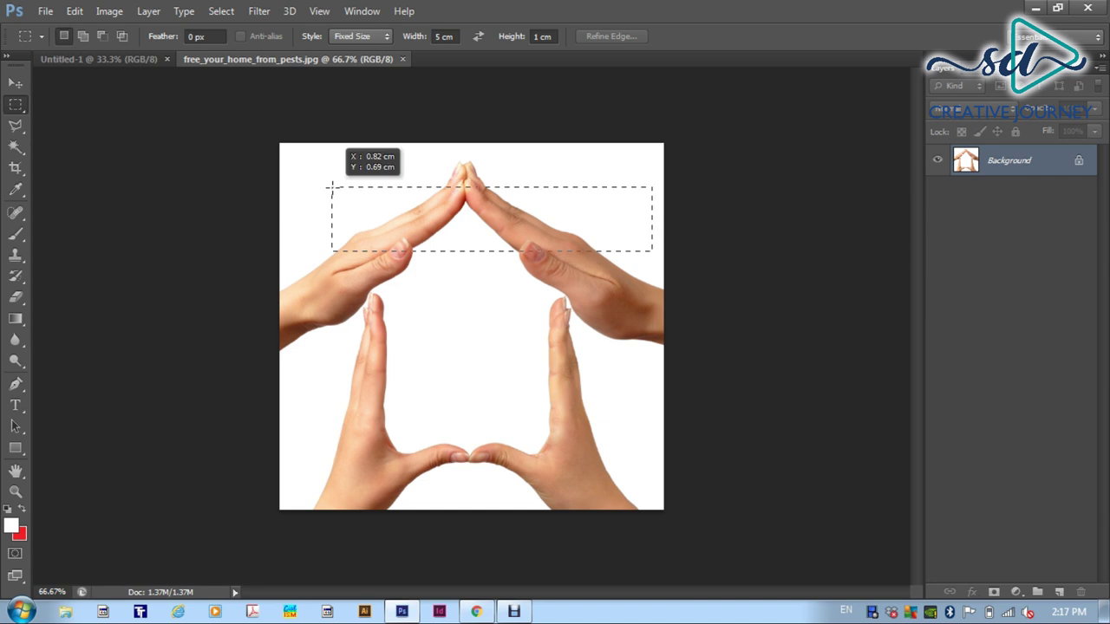
left_click(315, 276)
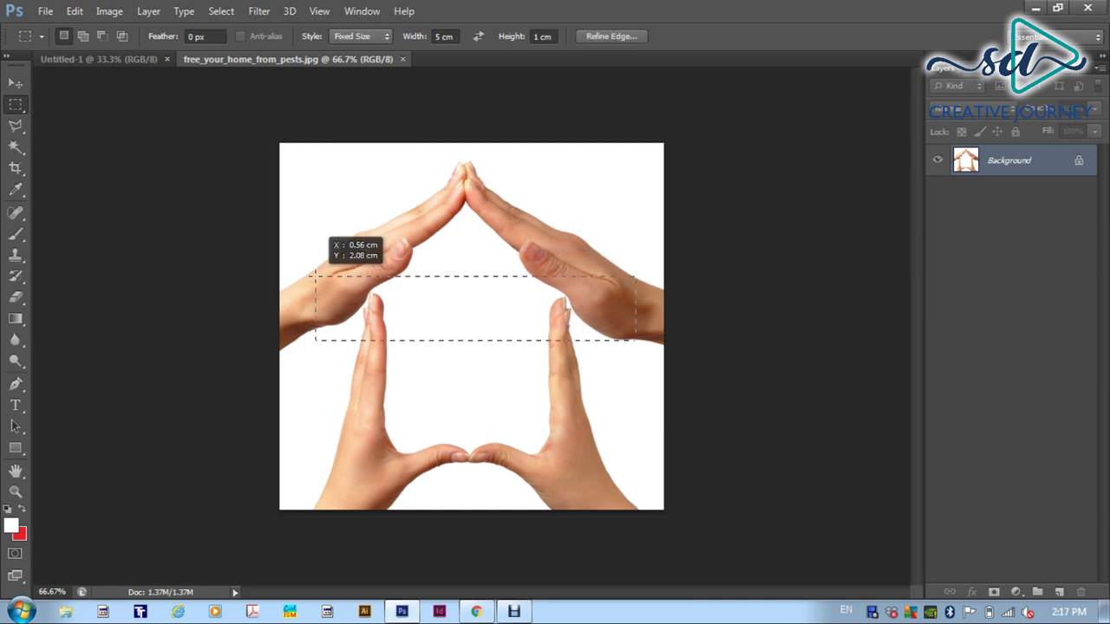
key("ctrl+d")
left_click(308, 200)
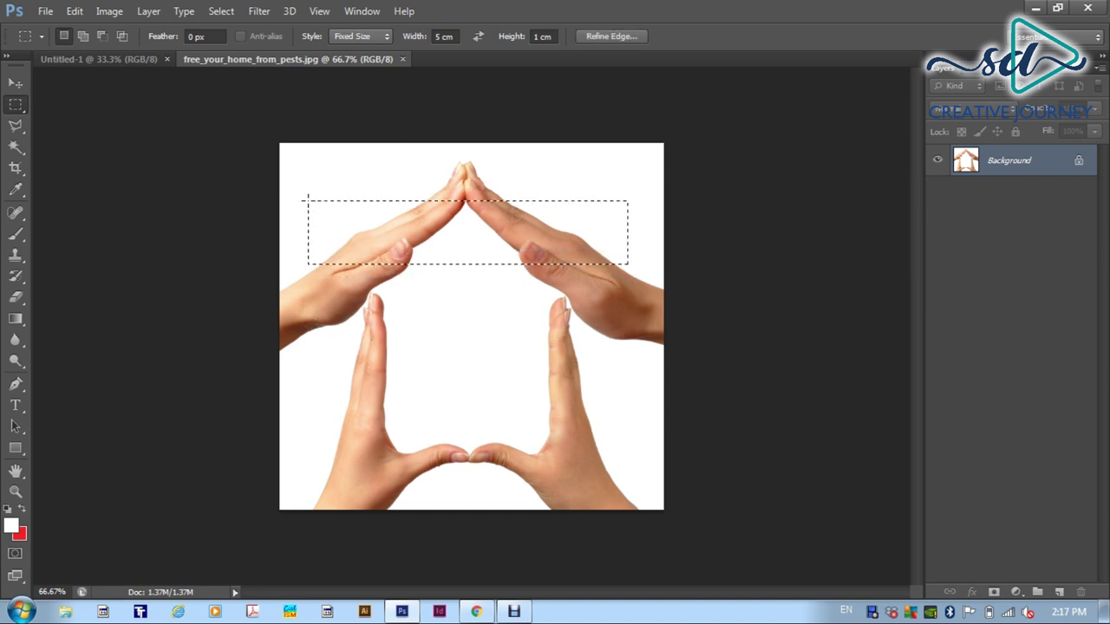
left_click(318, 327)
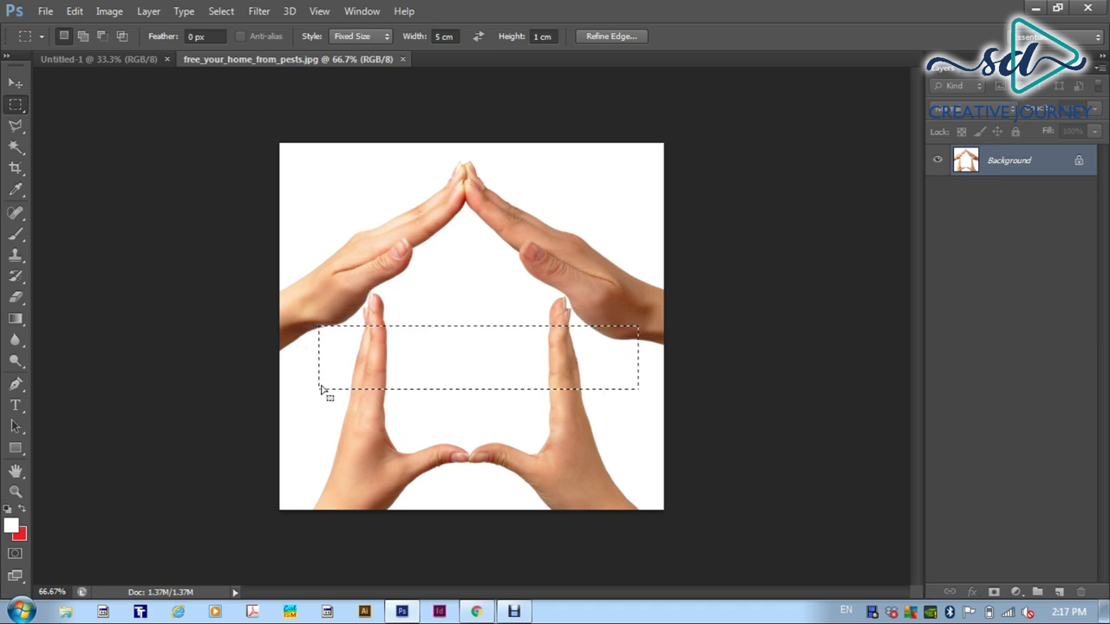
left_click(329, 153)
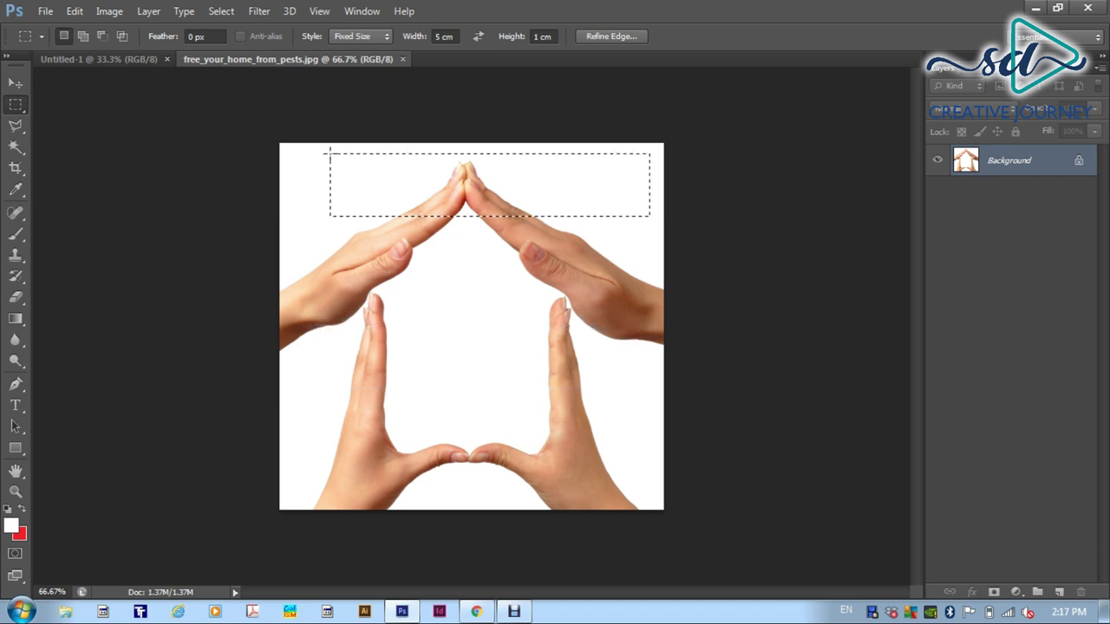
Step: Return the marquee style to Normal and clear the selection across the fingertips
left_click(384, 37)
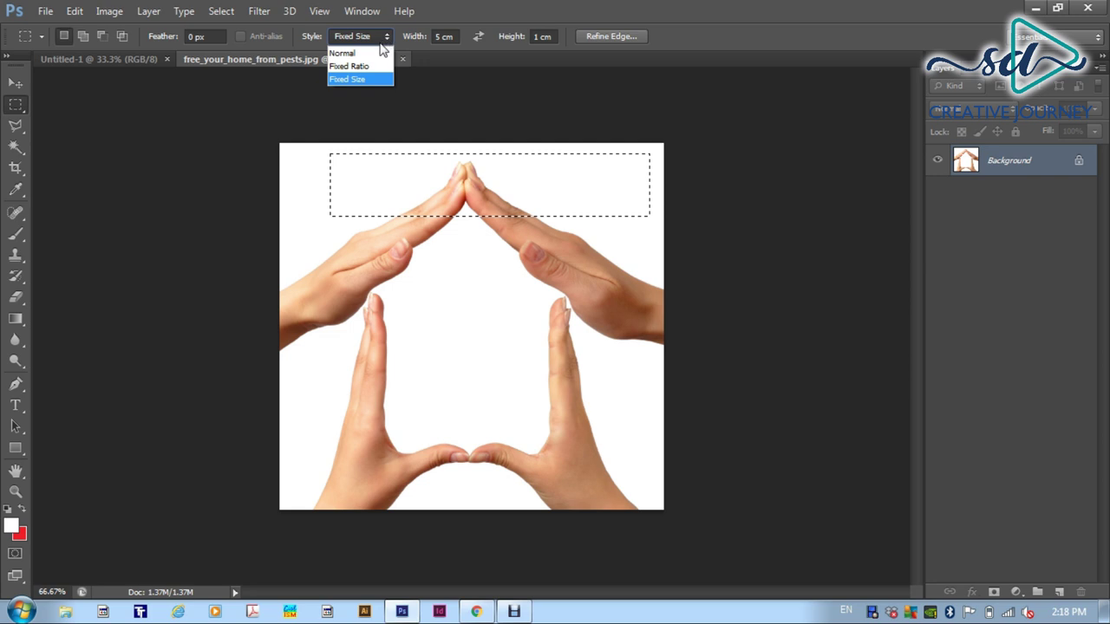
left_click(378, 55)
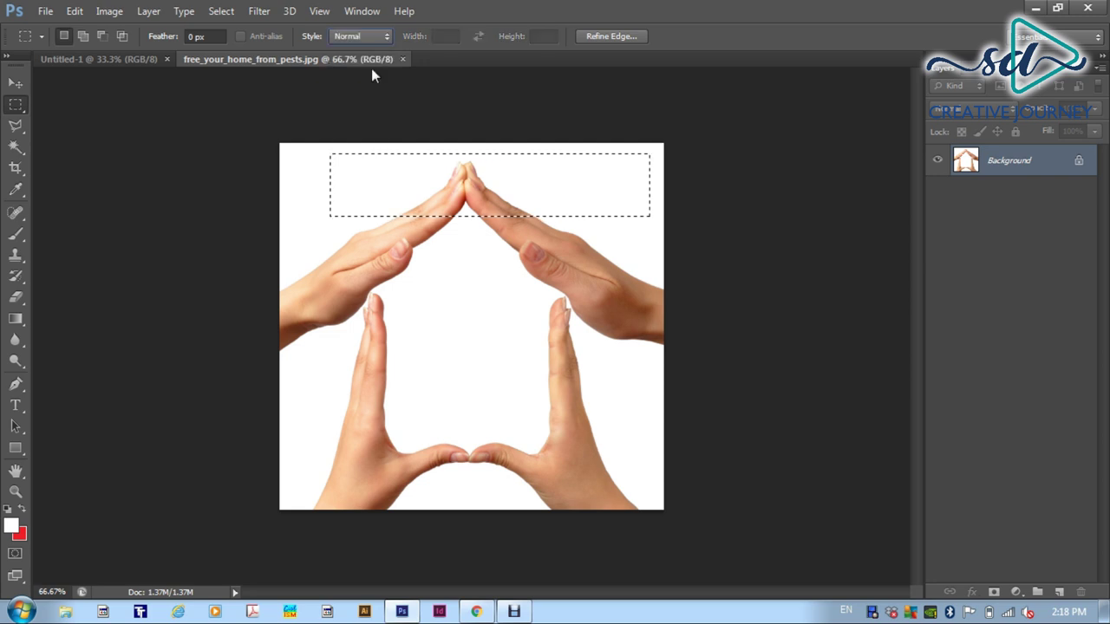
left_click(364, 212)
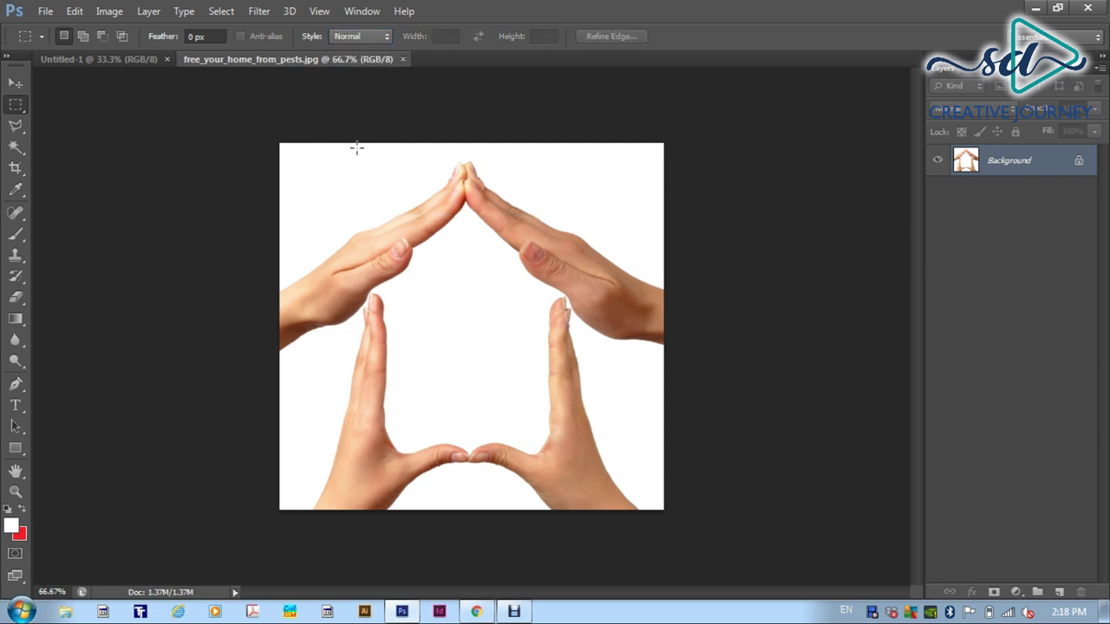
Step: Select the entire hands image and copy it
left_click_drag(276, 136, 697, 537)
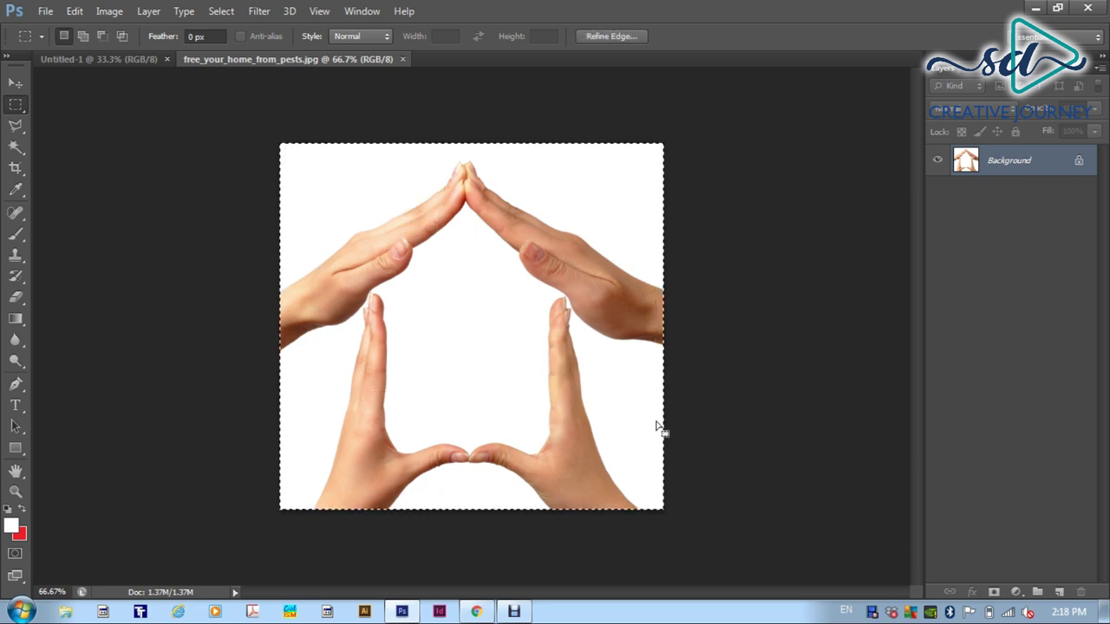
left_click(549, 254)
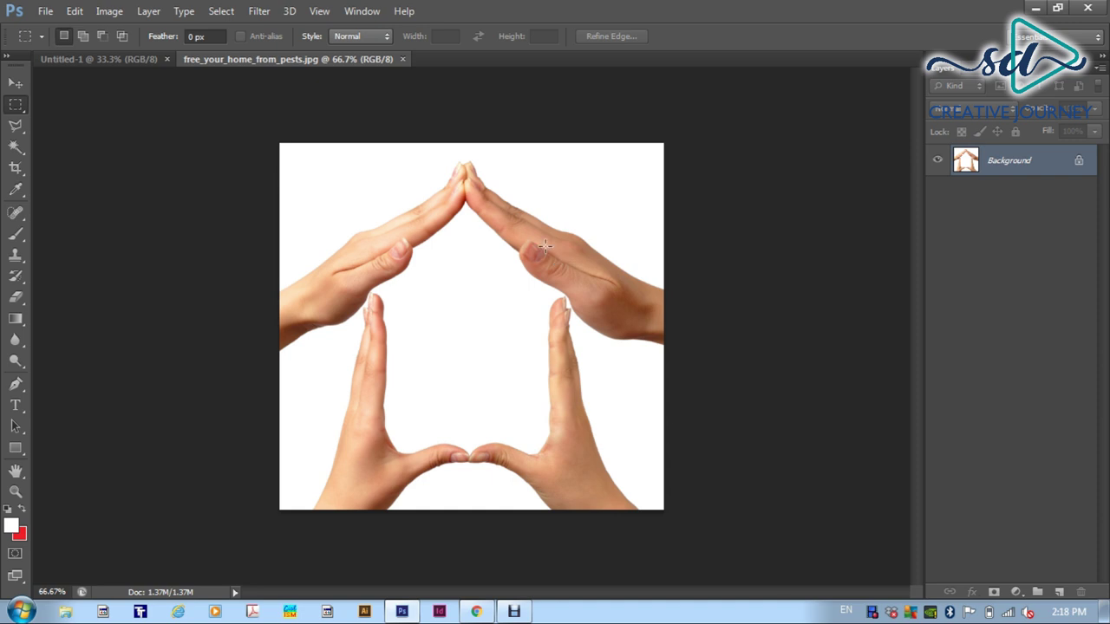
left_click(221, 11)
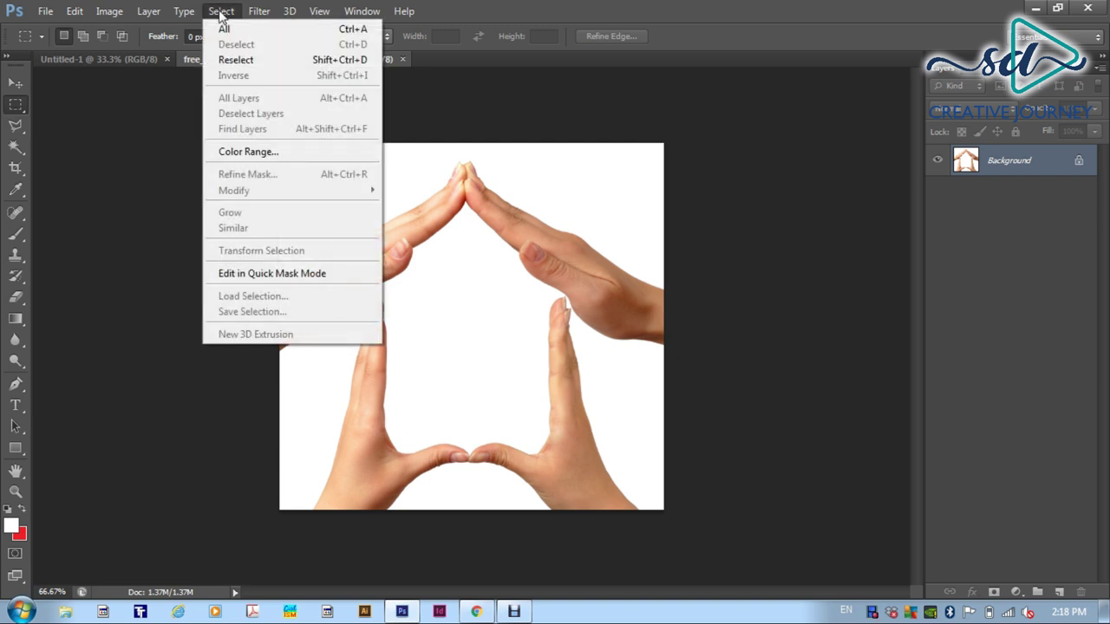
left_click(264, 35)
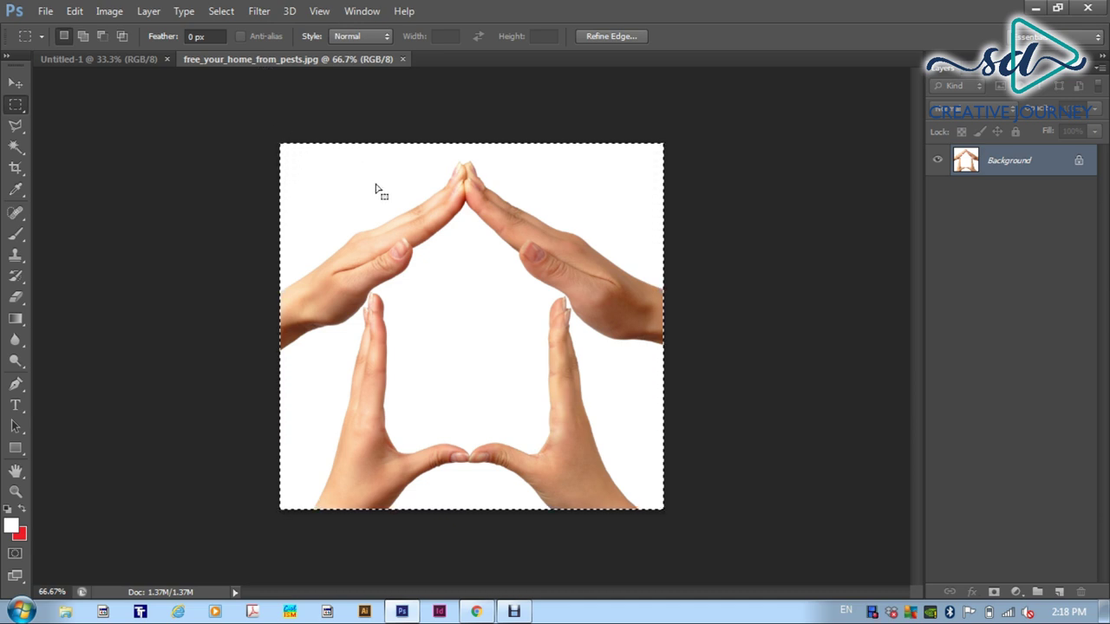
left_click(76, 11)
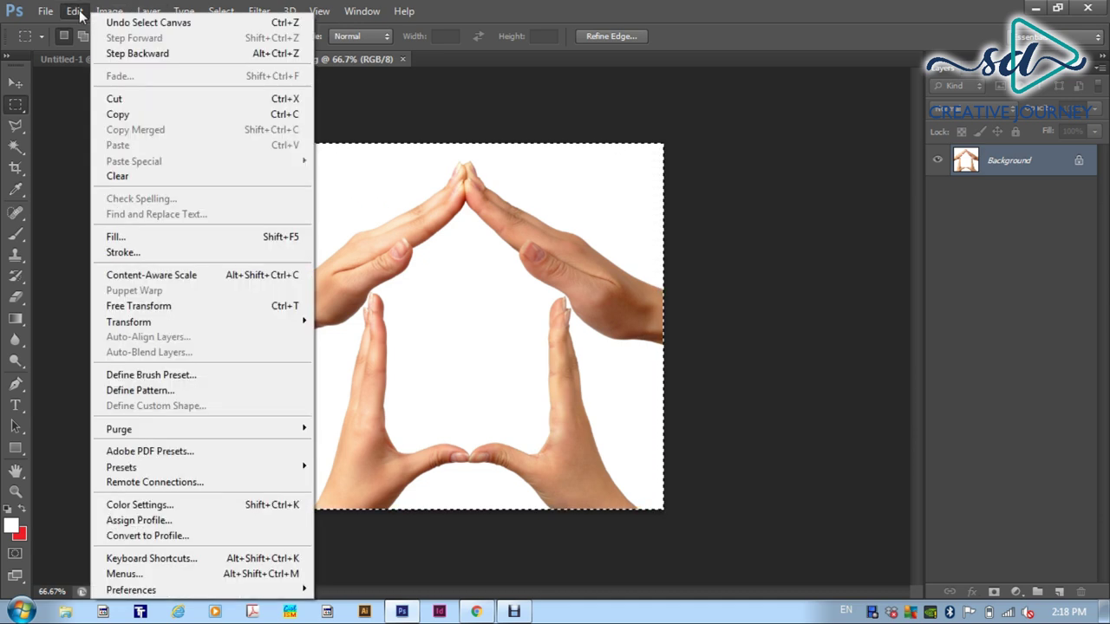
left_click(149, 117)
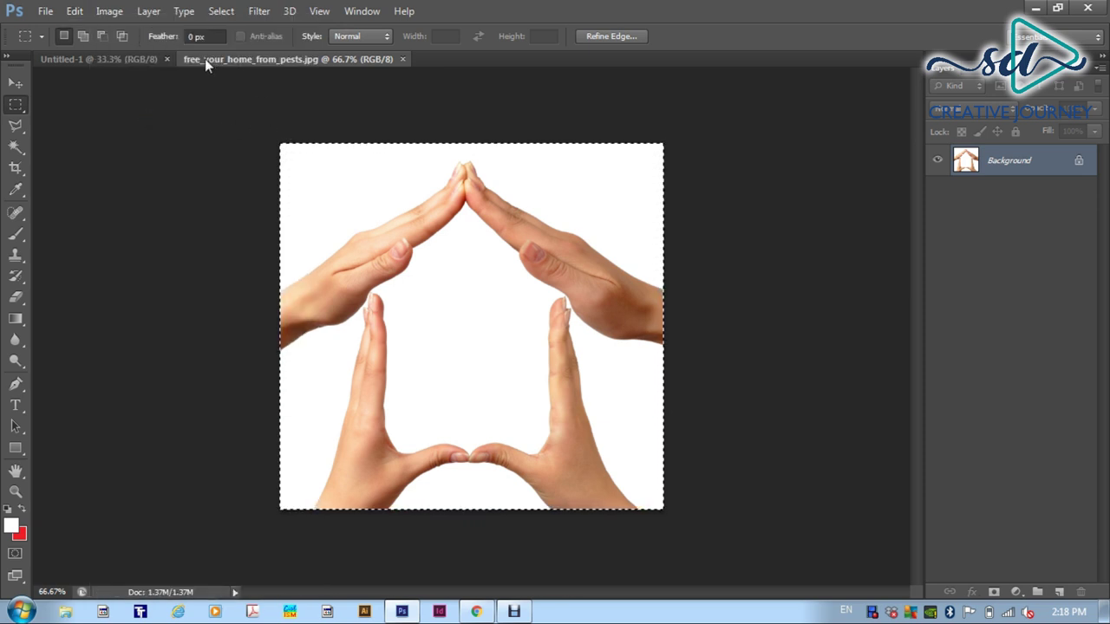
Step: Paste the copied hands image into the blank Untitled-1 document
left_click(108, 59)
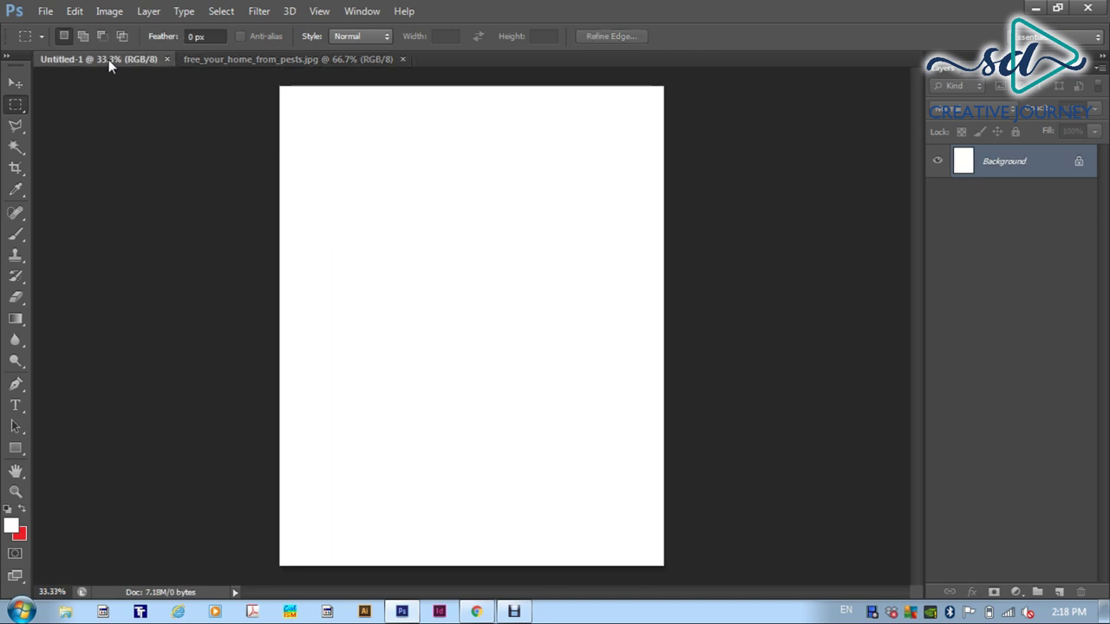
left_click(108, 12)
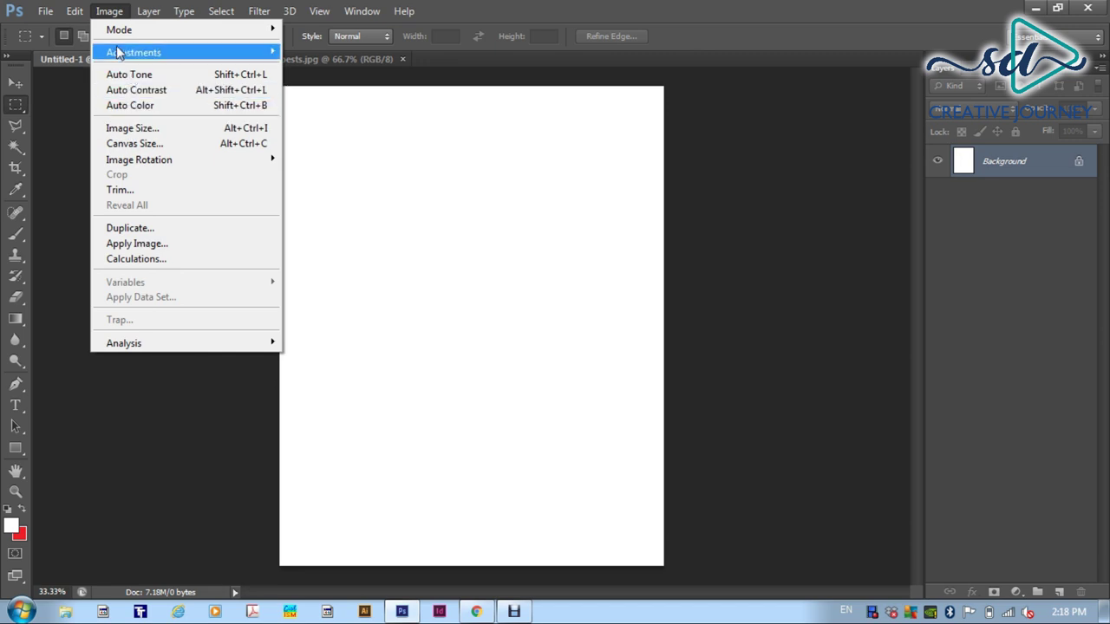
mouse_move(79, 12)
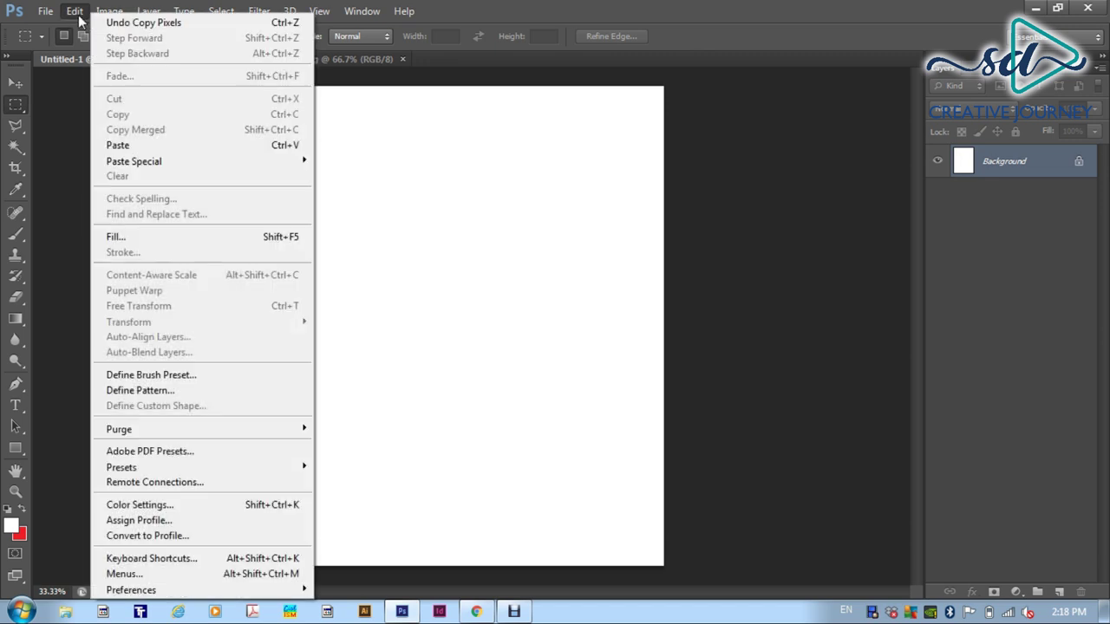
left_click(126, 144)
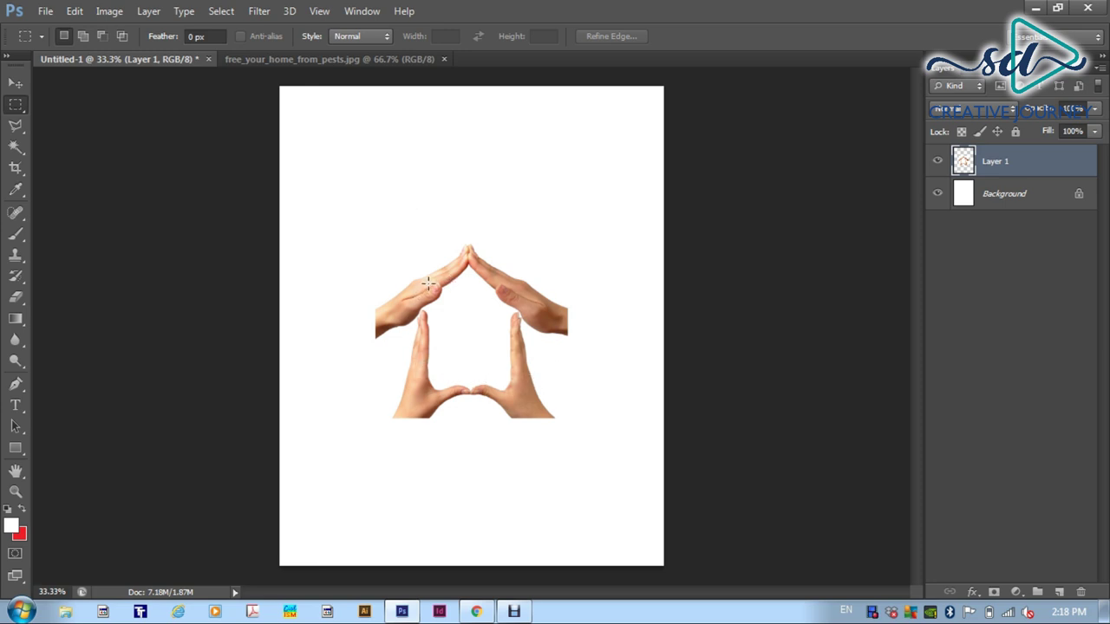
Step: Scale the pasted hands layer proportionally from its centre to about 200%, spanning the canvas width, and apply the transform
left_click(15, 82)
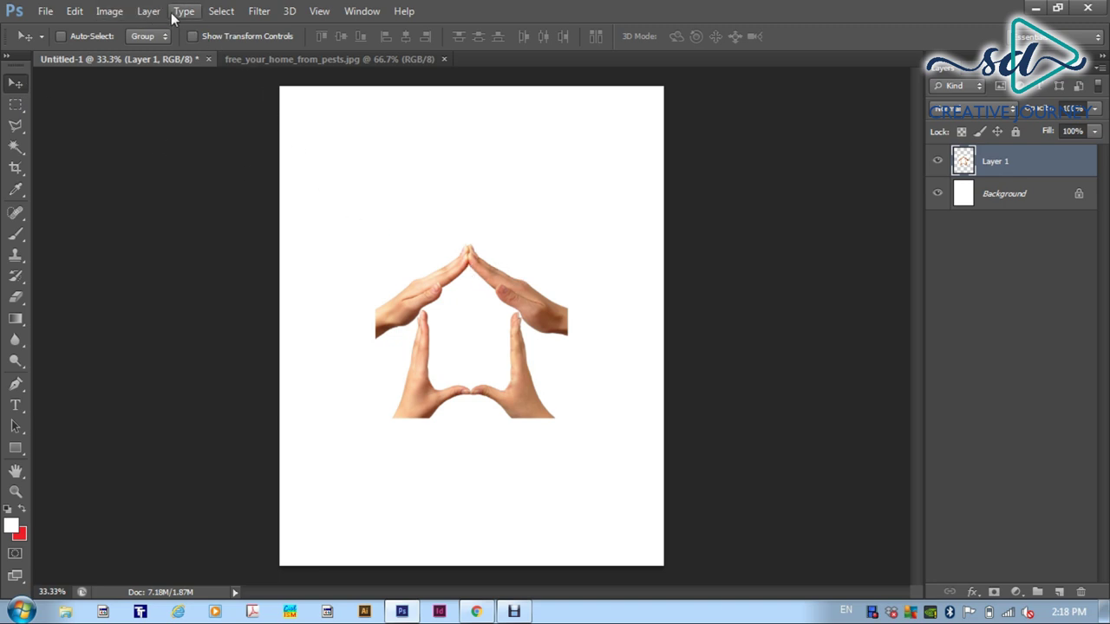
left_click(145, 12)
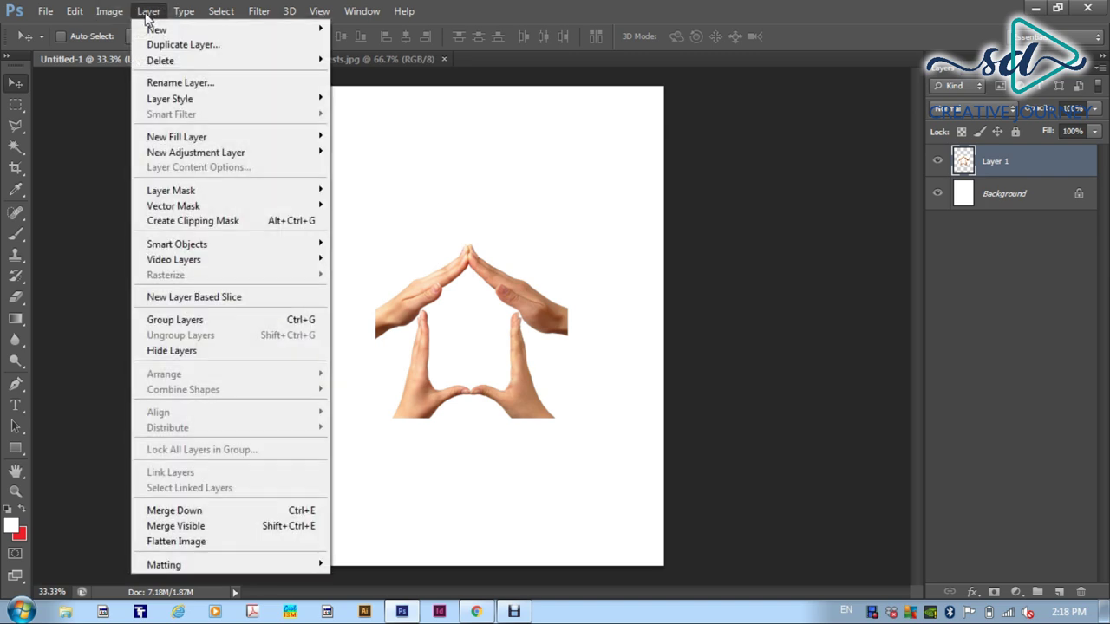
mouse_move(219, 11)
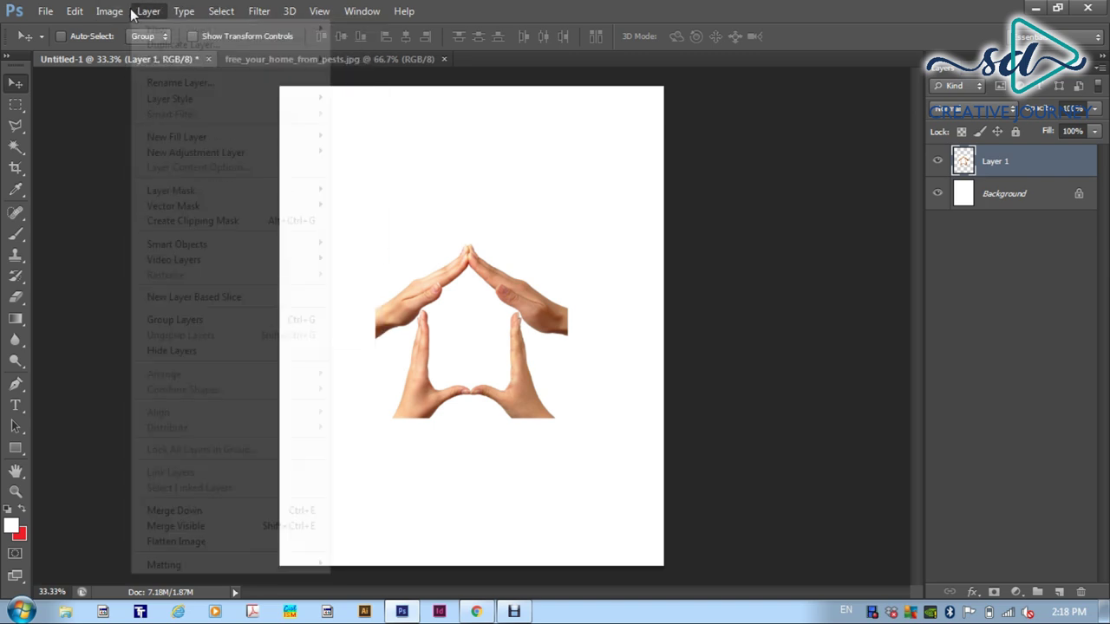
mouse_move(99, 13)
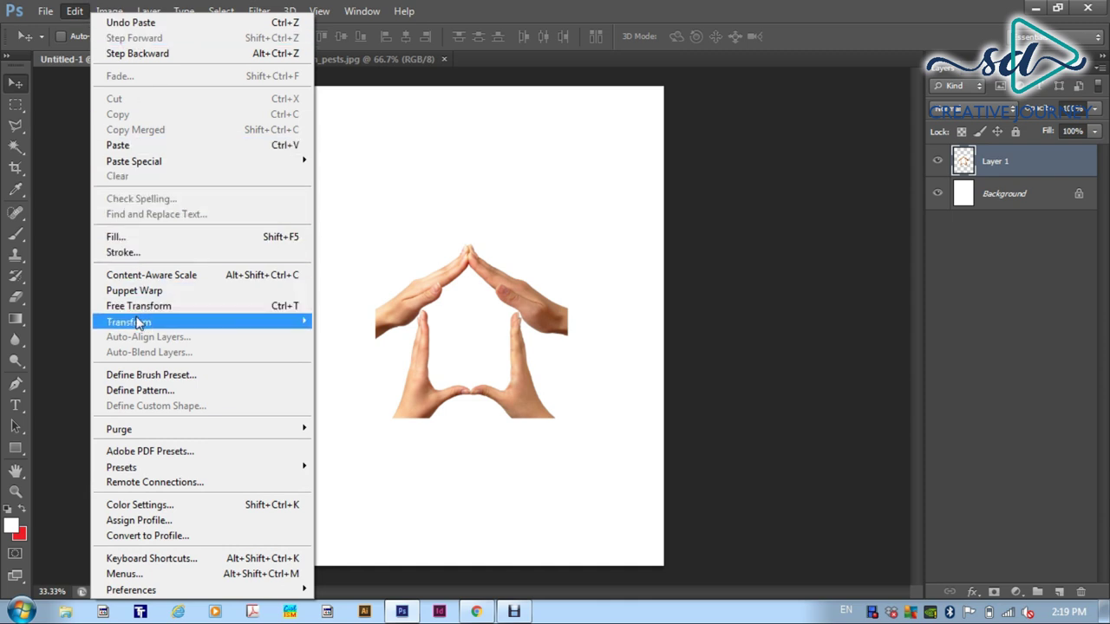
mouse_move(137, 323)
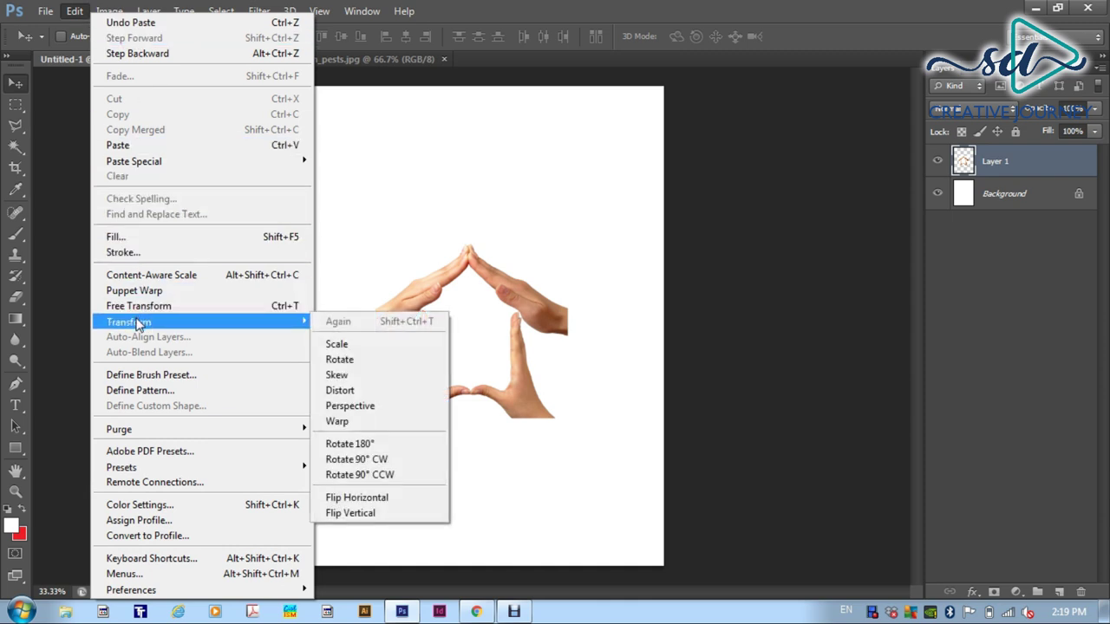
left_click(338, 344)
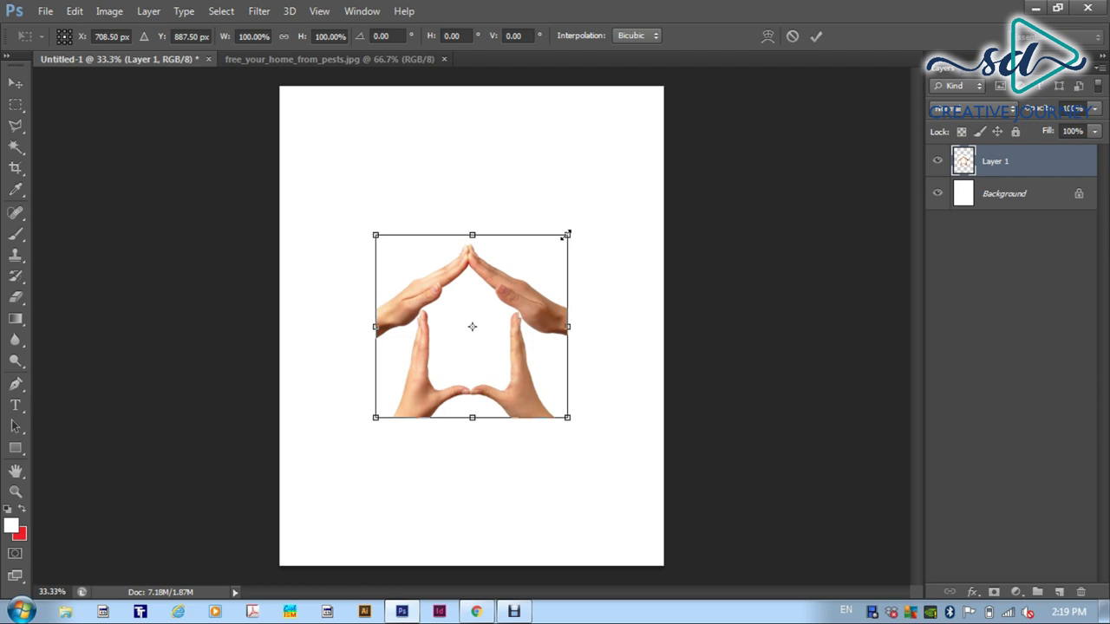
left_click_drag(573, 229, 649, 148)
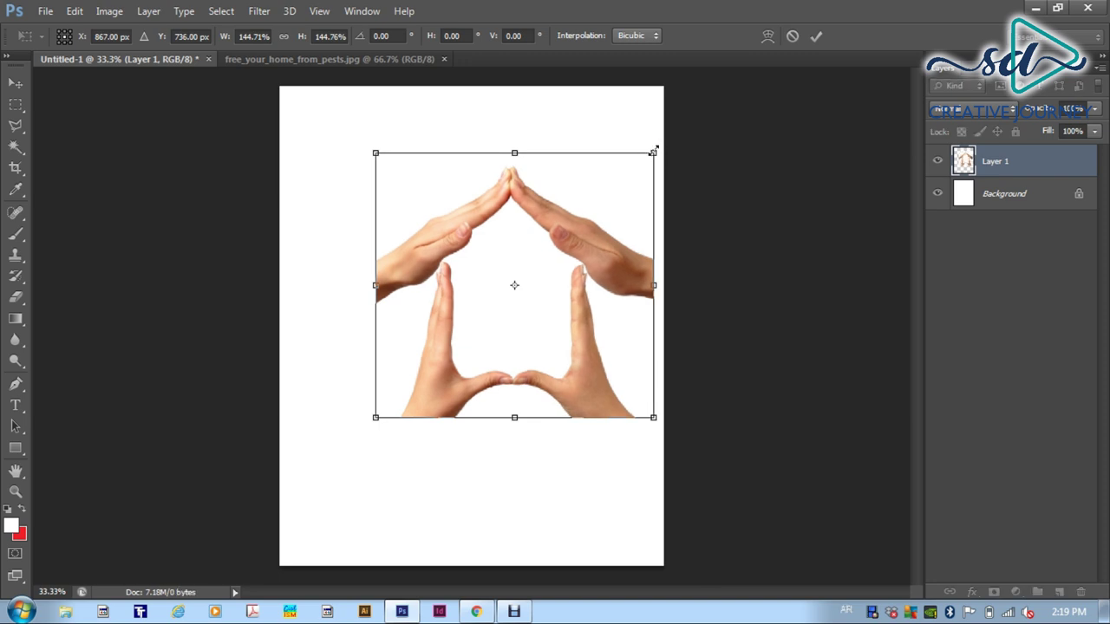
key("ctrl+z")
left_click_drag(570, 232, 645, 122)
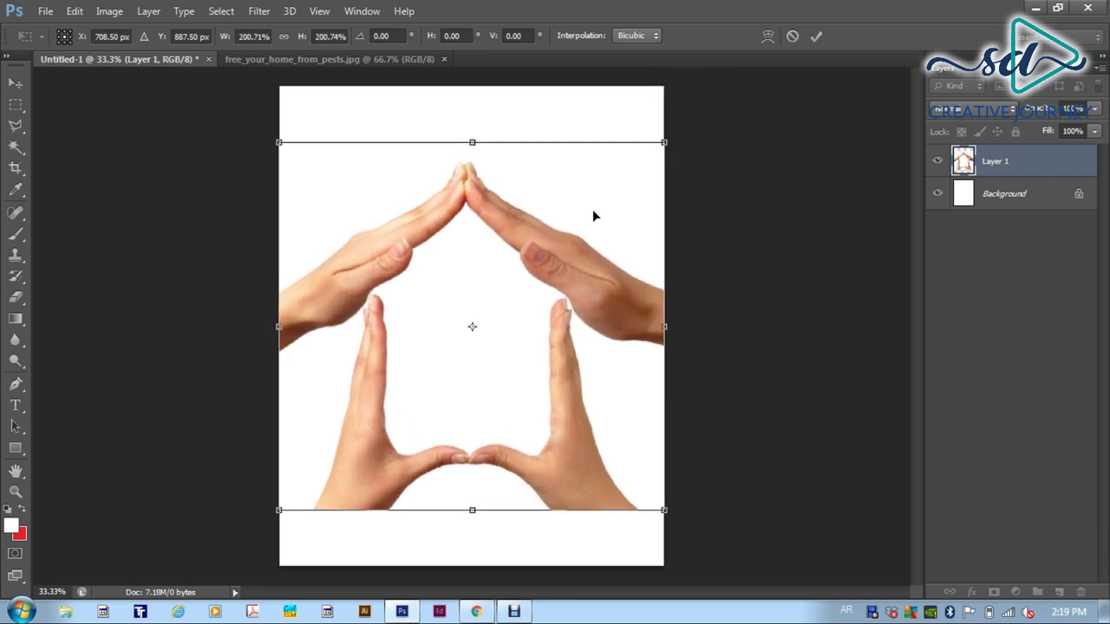
key("Return")
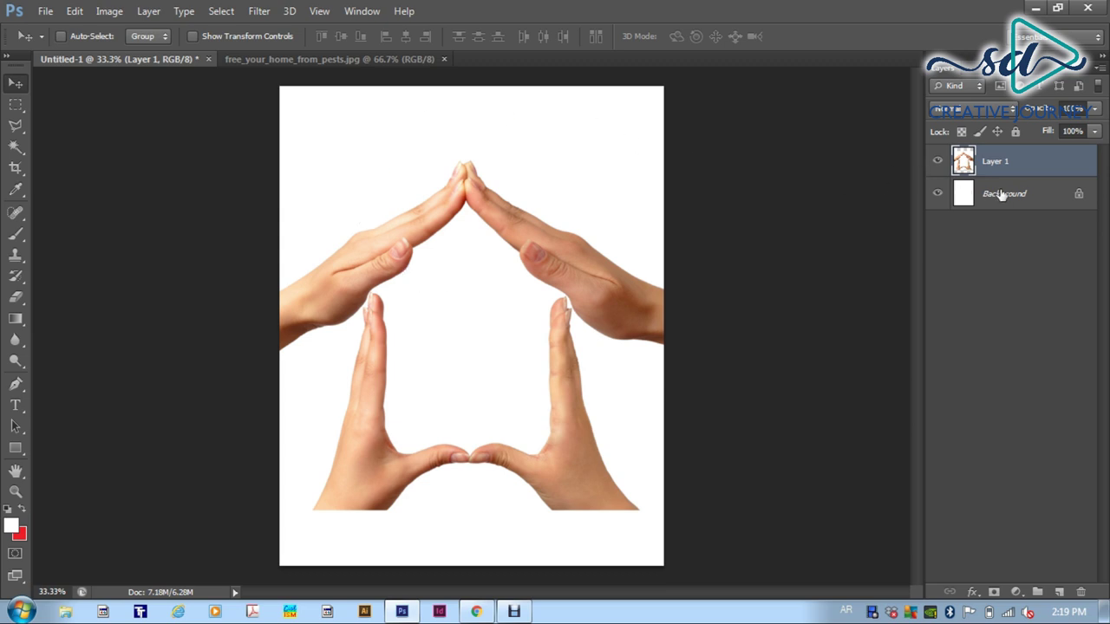
Step: Hide the Background layer and move the hands layer slightly upward on the canvas
left_click(937, 194)
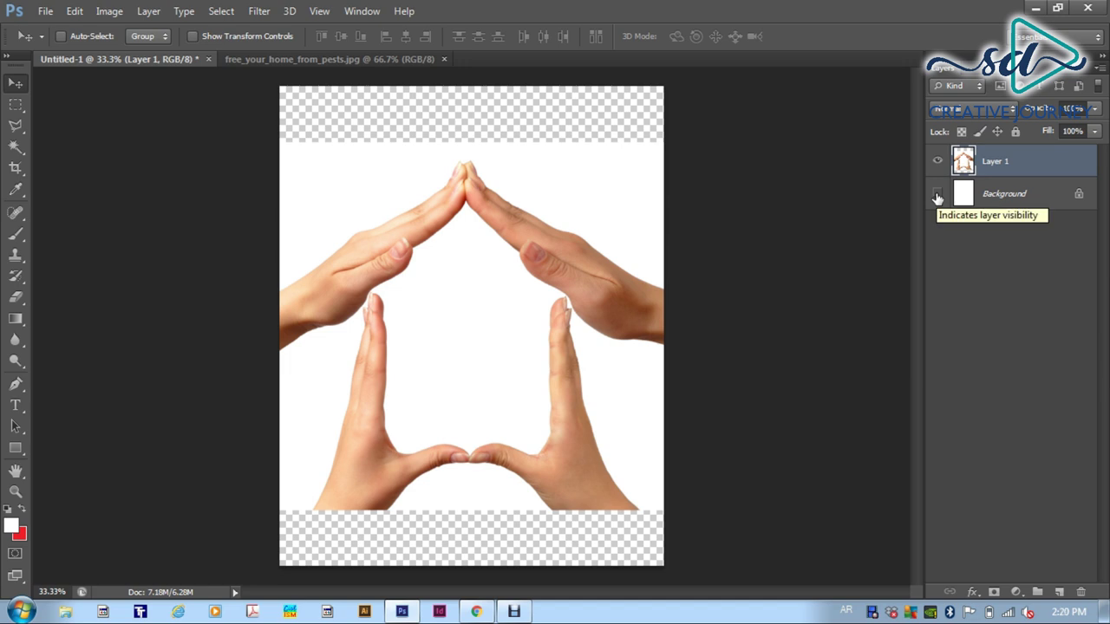
left_click(937, 196)
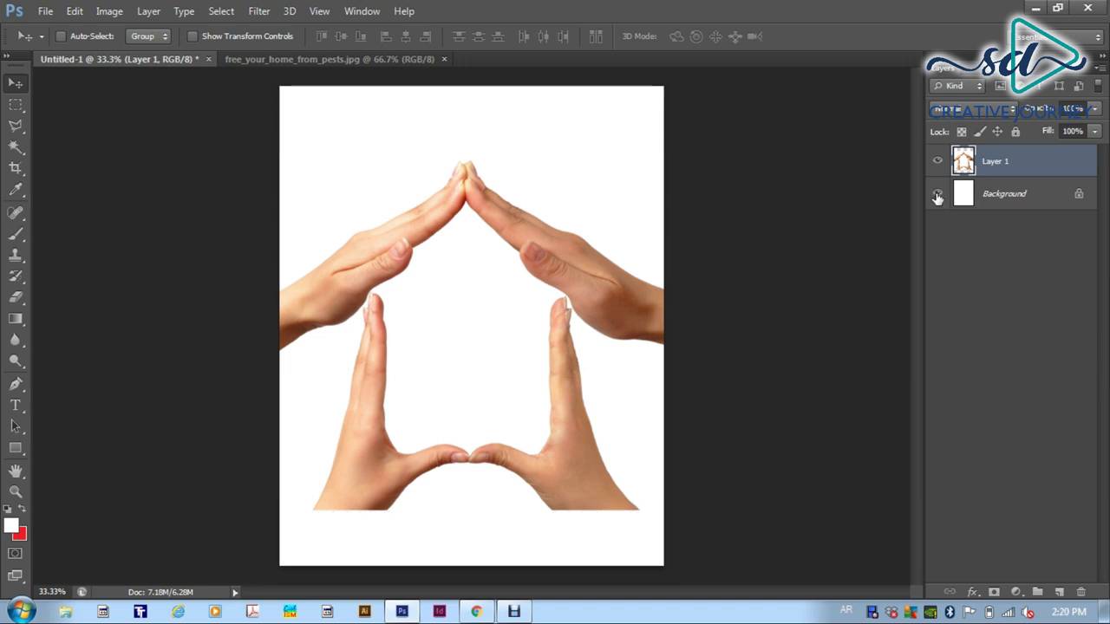
left_click(938, 196)
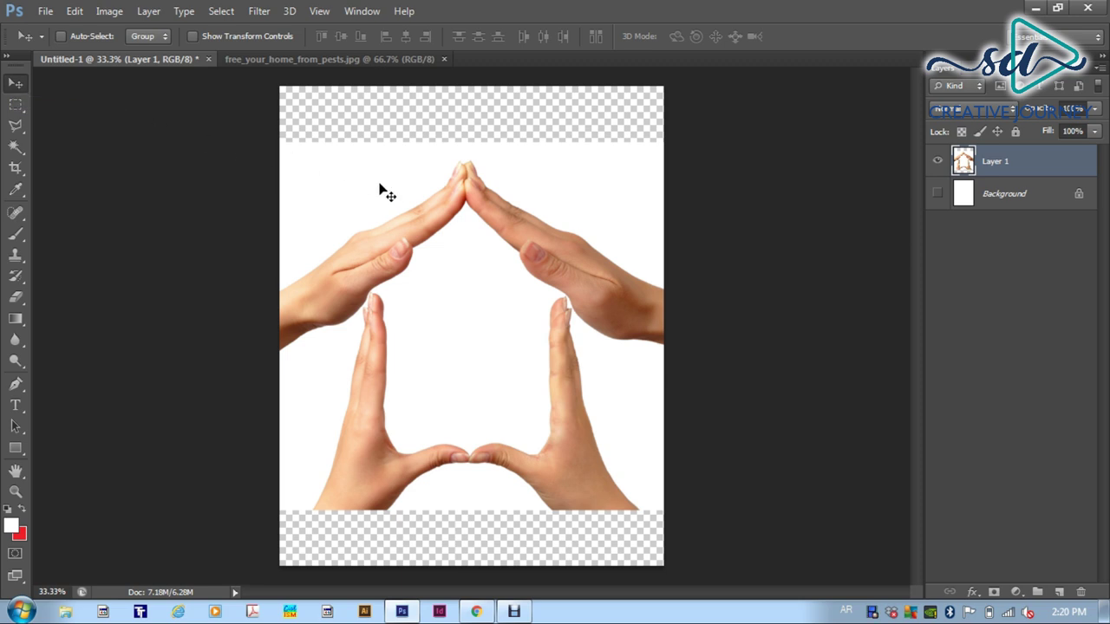
left_click_drag(414, 183, 385, 185)
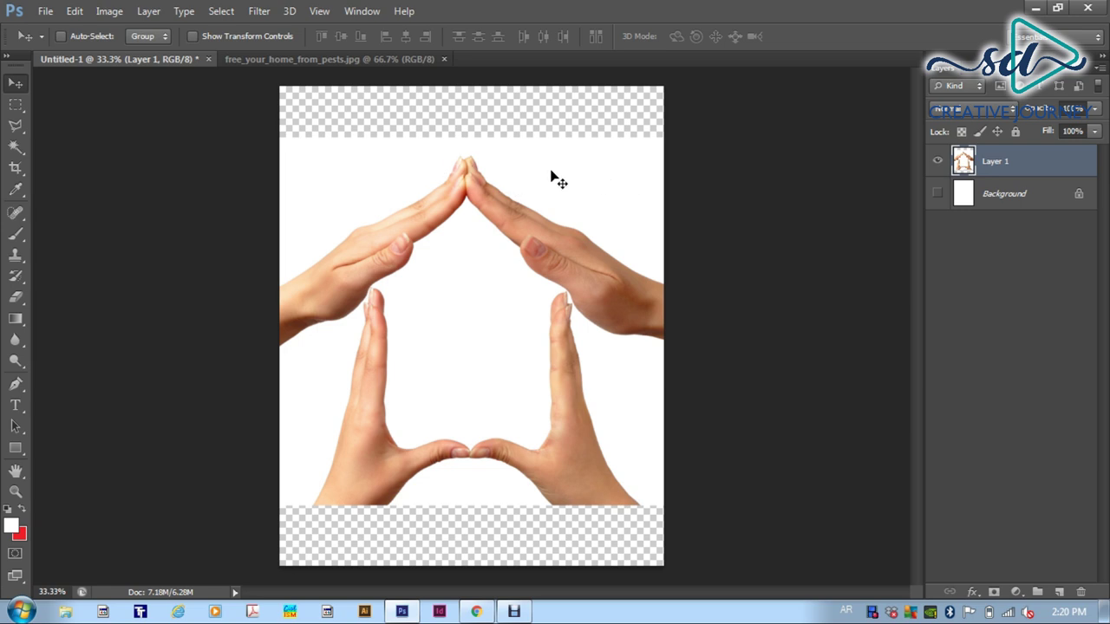
Step: Open the image 40420301-green-grass-and-sky.jpg from the Design folder
left_click(45, 12)
left_click(59, 47)
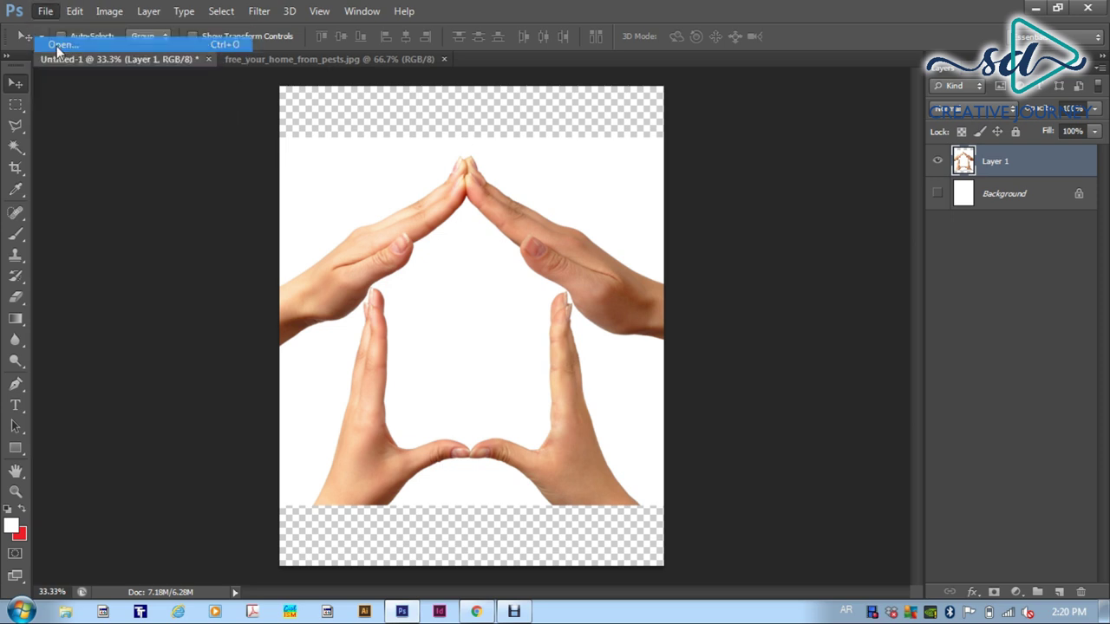
left_click(435, 160)
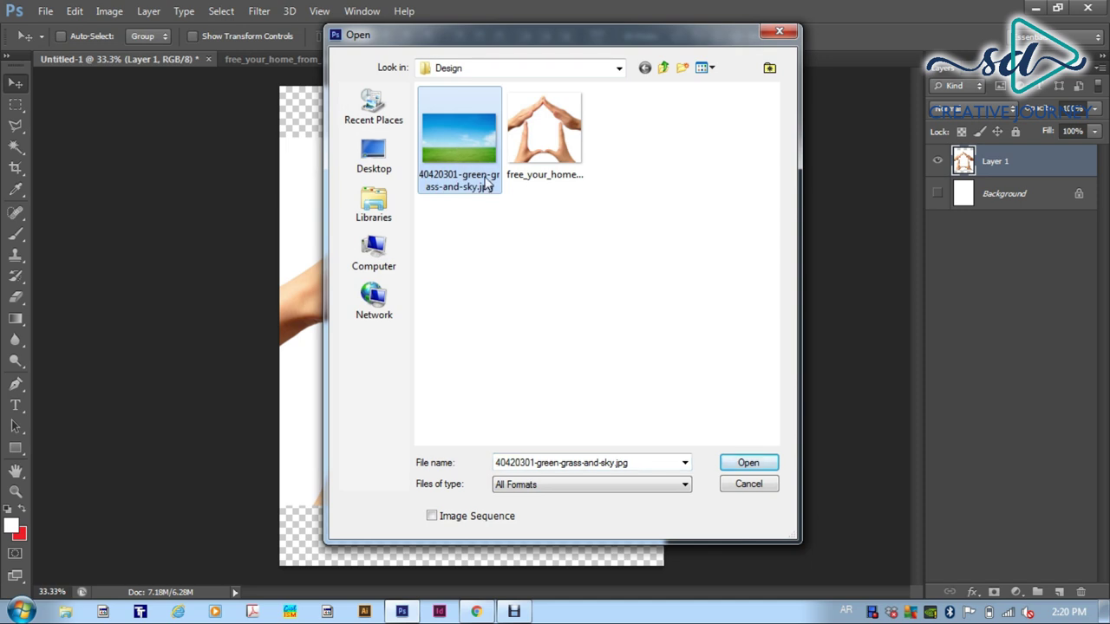
left_click(739, 464)
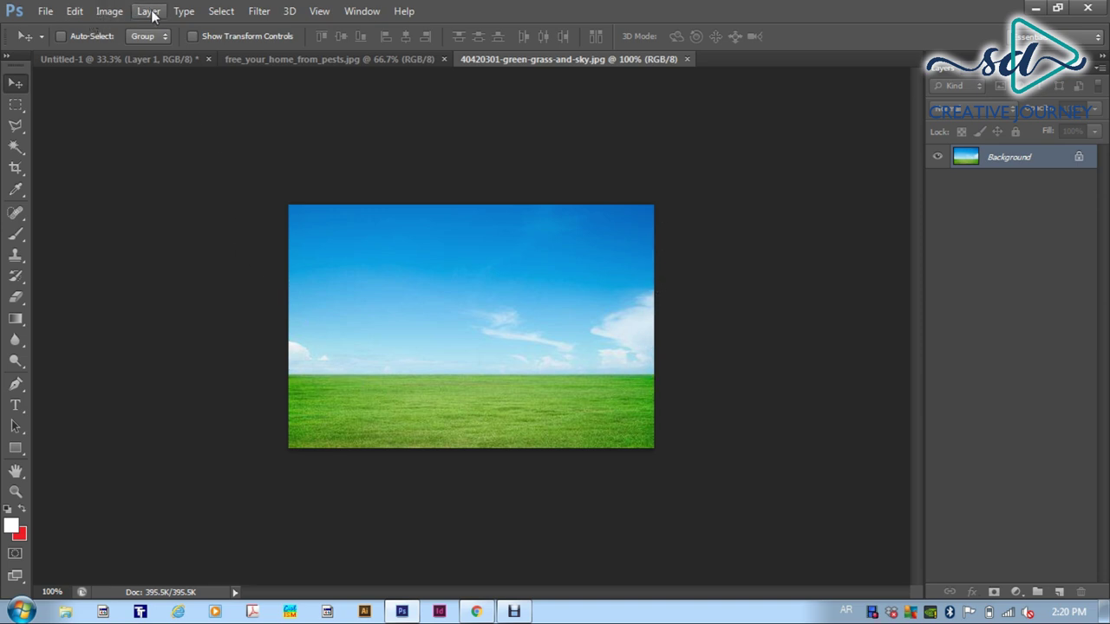
Step: Select the whole grass-and-sky image and copy it
left_click(221, 11)
left_click(226, 30)
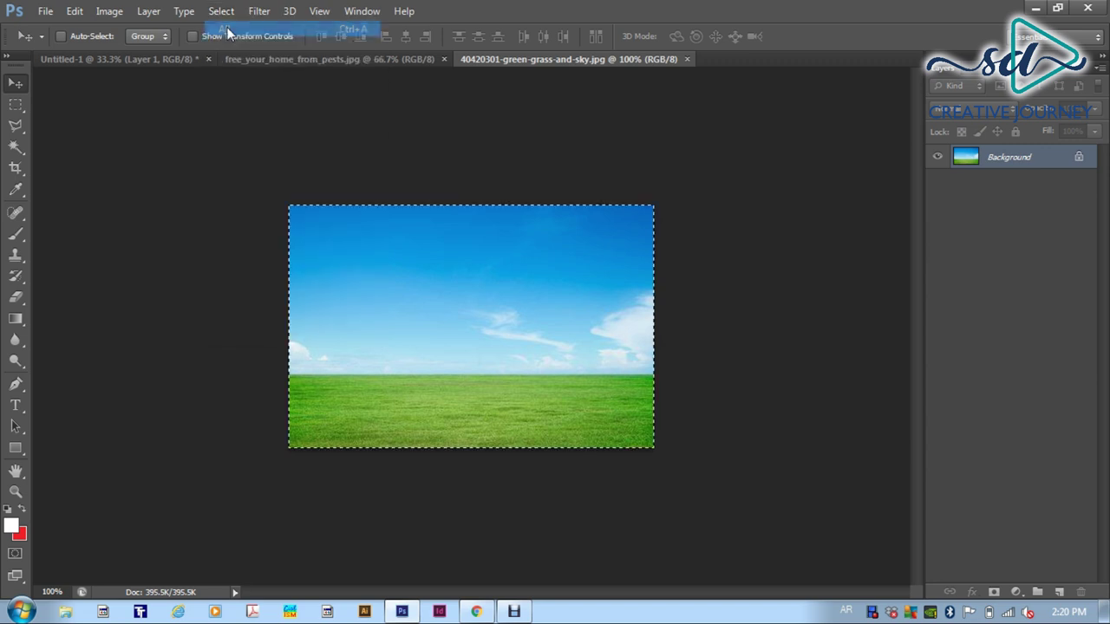
left_click(74, 11)
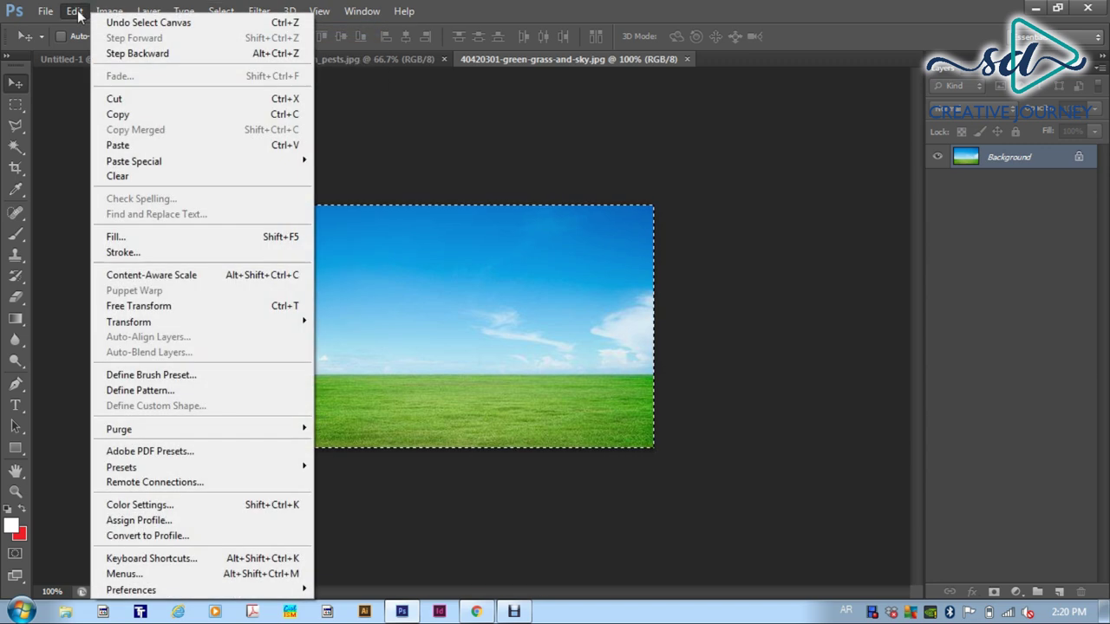
left_click(116, 114)
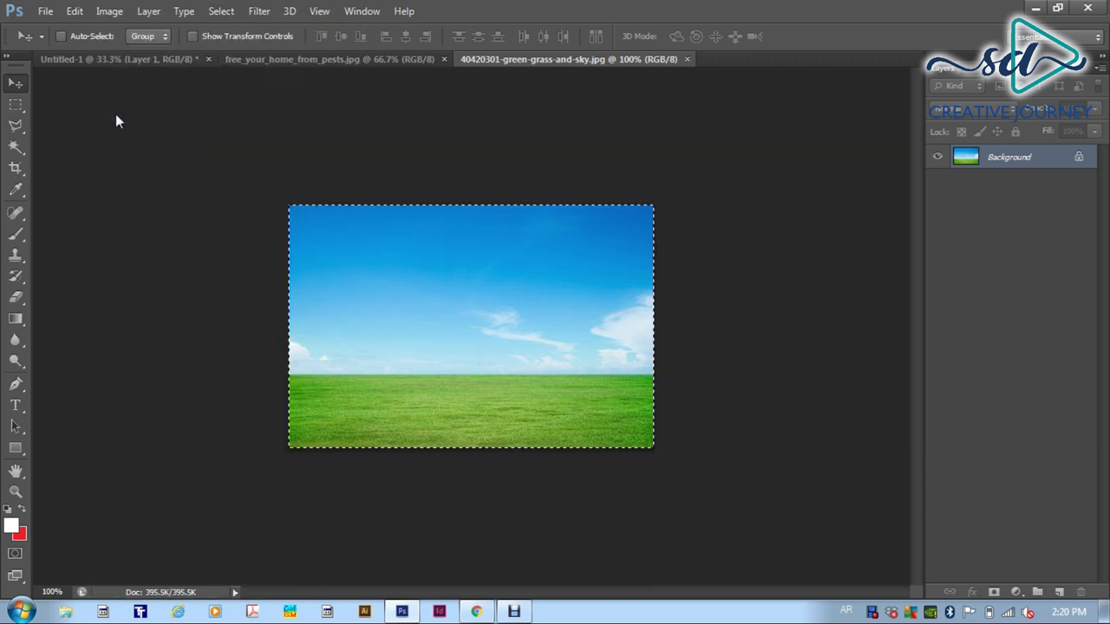
Step: Paste the copied grass-and-sky image above the hands layer in Untitled-1
left_click(95, 60)
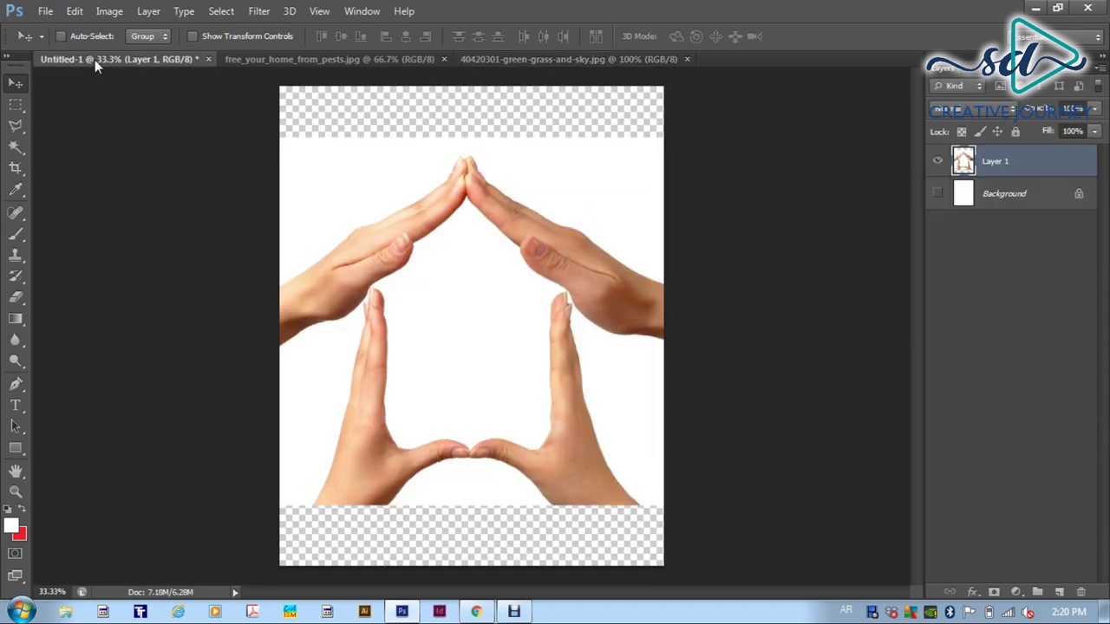
left_click(96, 11)
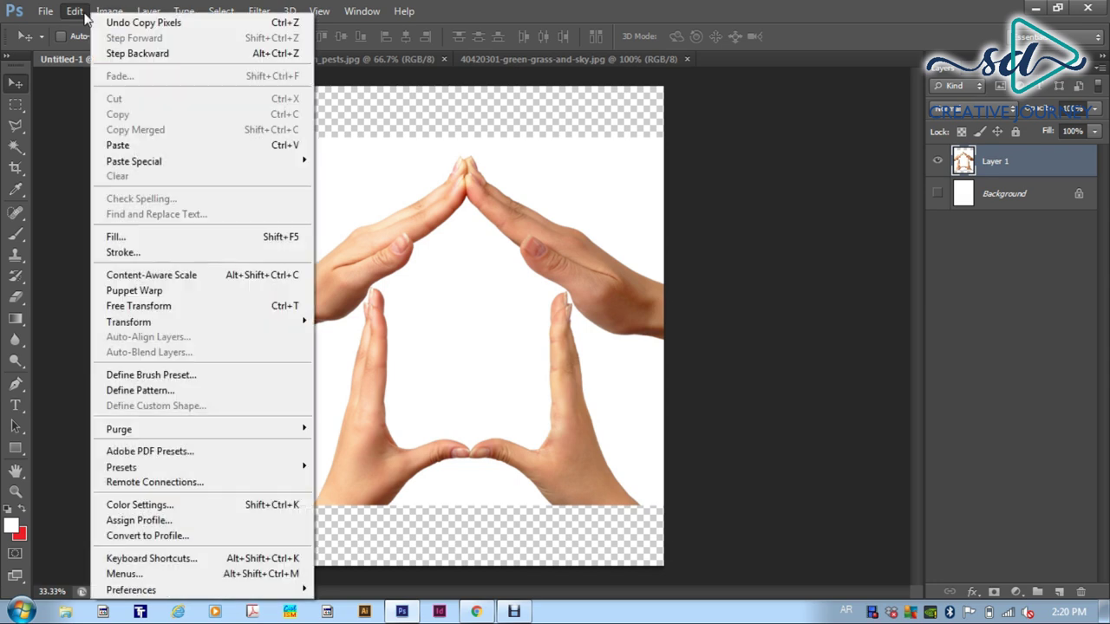
left_click(119, 145)
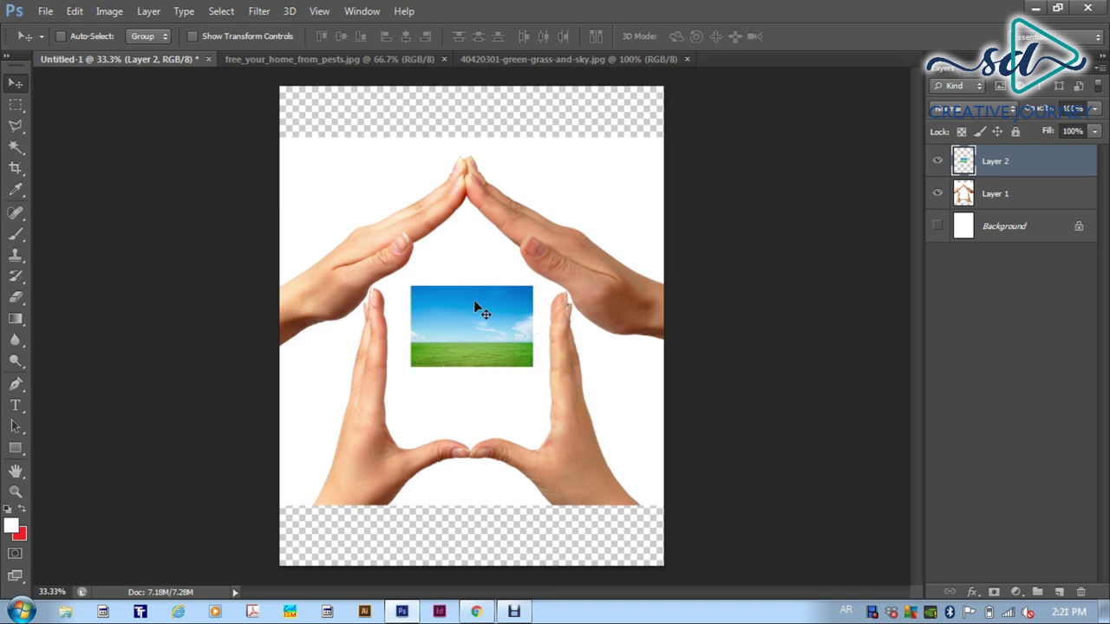
Step: Enlarge the grass-and-sky layer from its centre to about 602% so that it covers the whole canvas
key("ctrl+t")
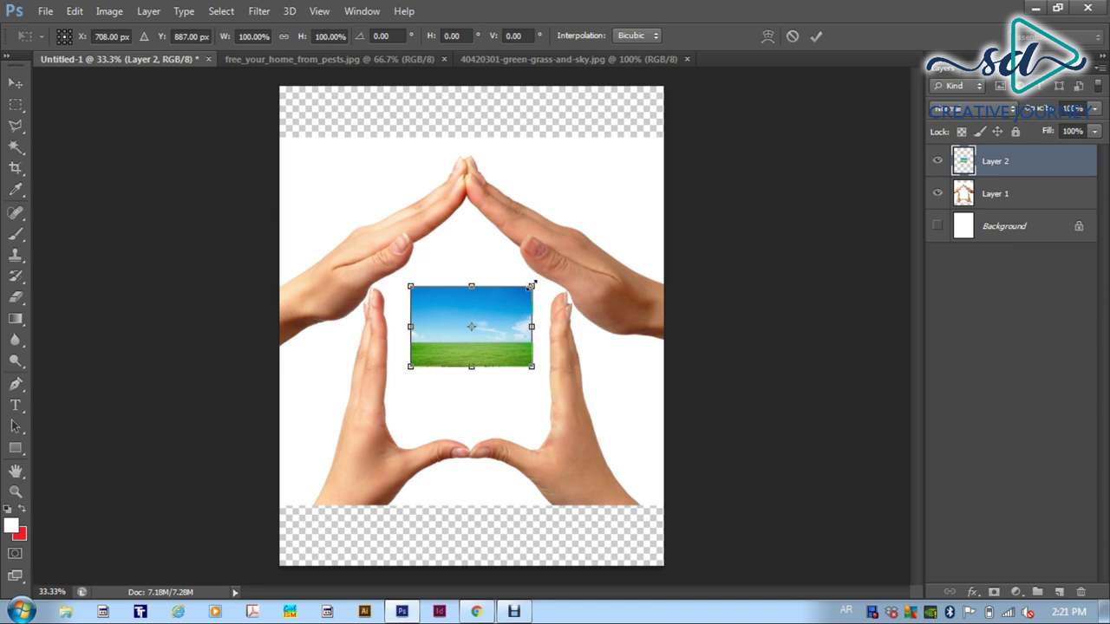
left_click_drag(537, 282, 678, 191)
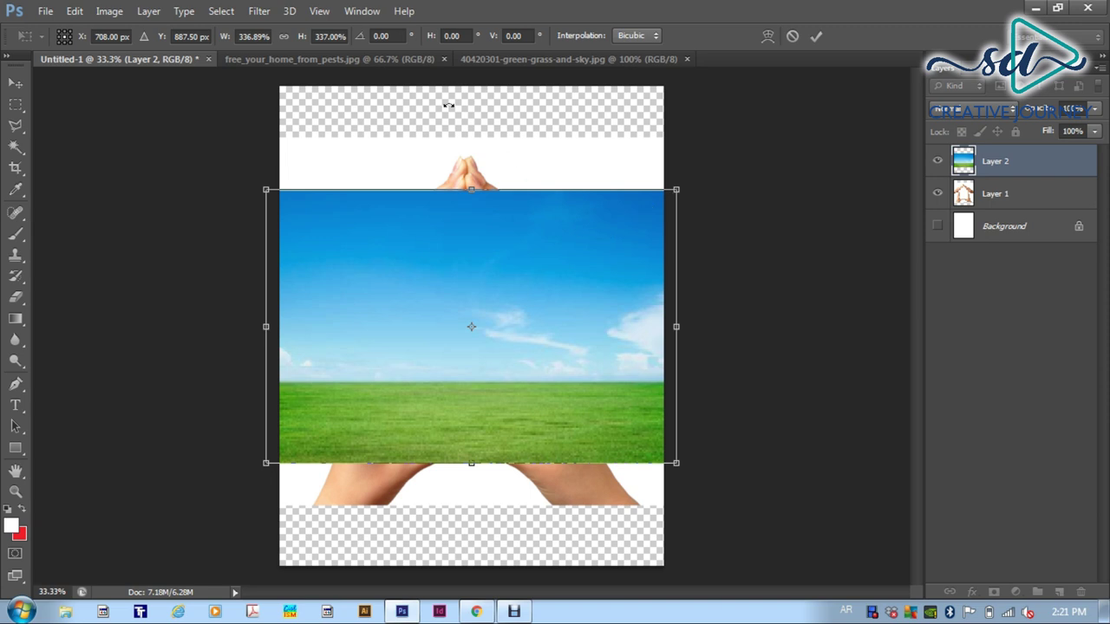
left_click_drag(683, 186, 839, 82)
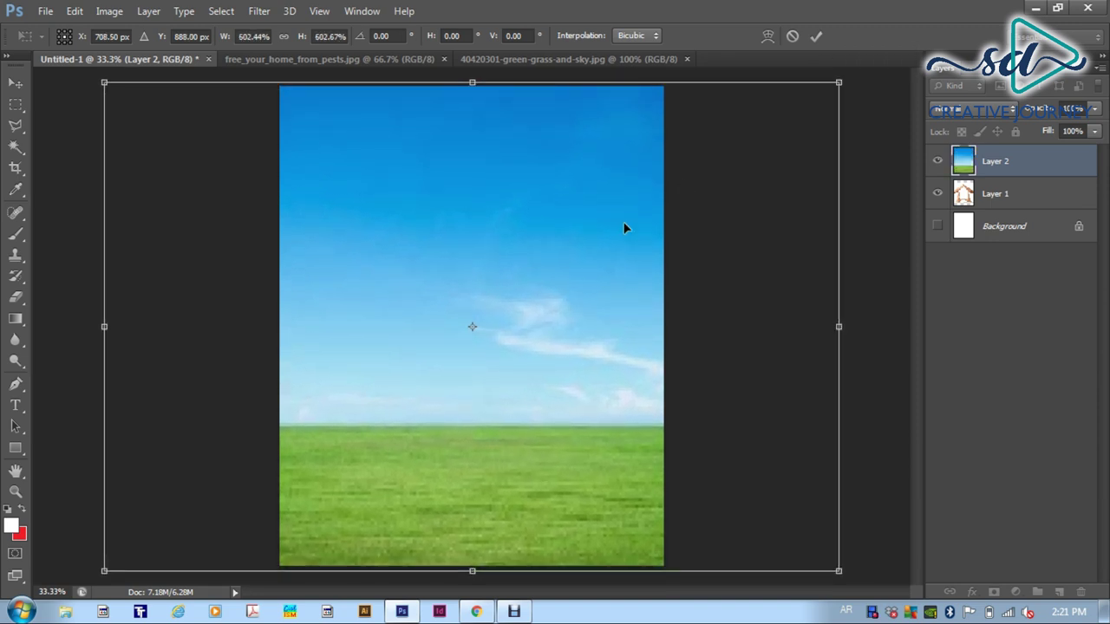
key("Return")
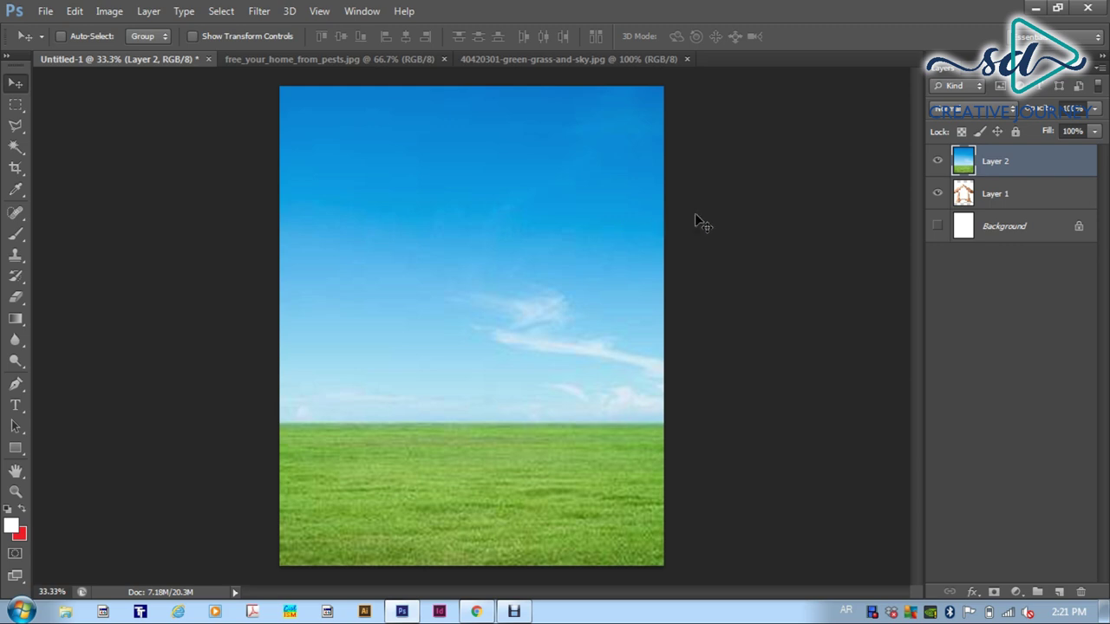
Step: Move the hands layer (Layer 1) above the grass-and-sky layer and toggle its visibility off and on to check the stacking
left_click(937, 165)
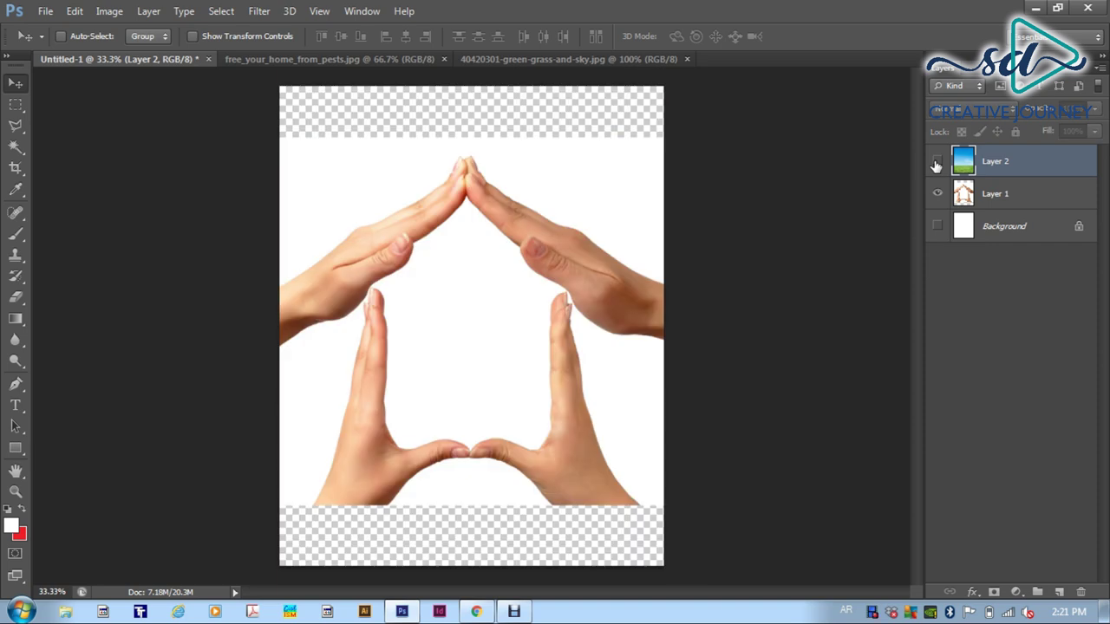
left_click(936, 162)
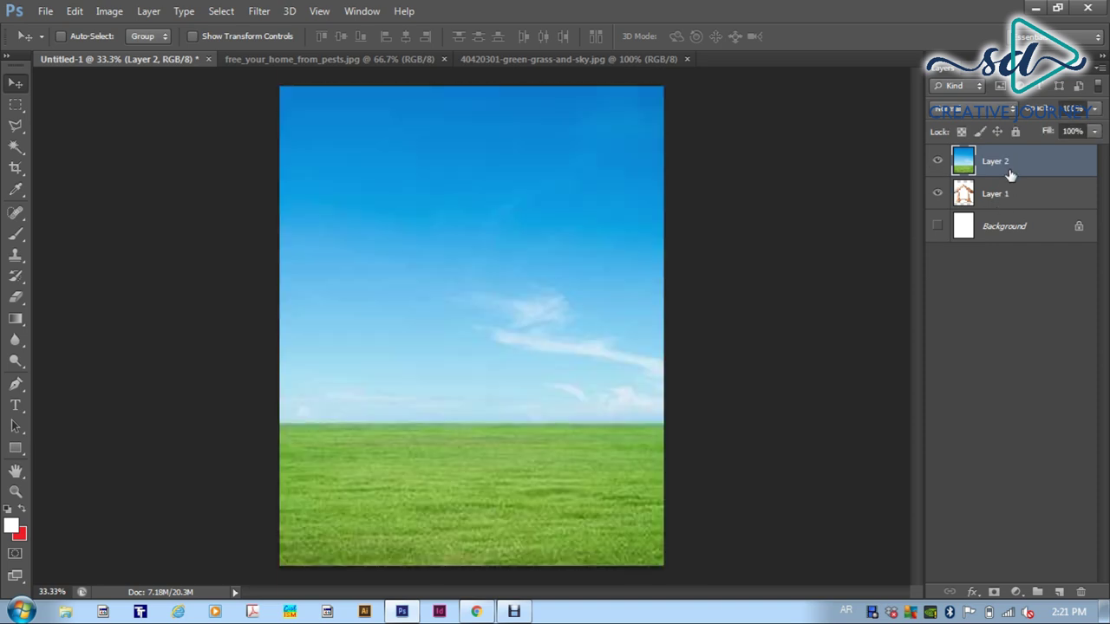
left_click(987, 225)
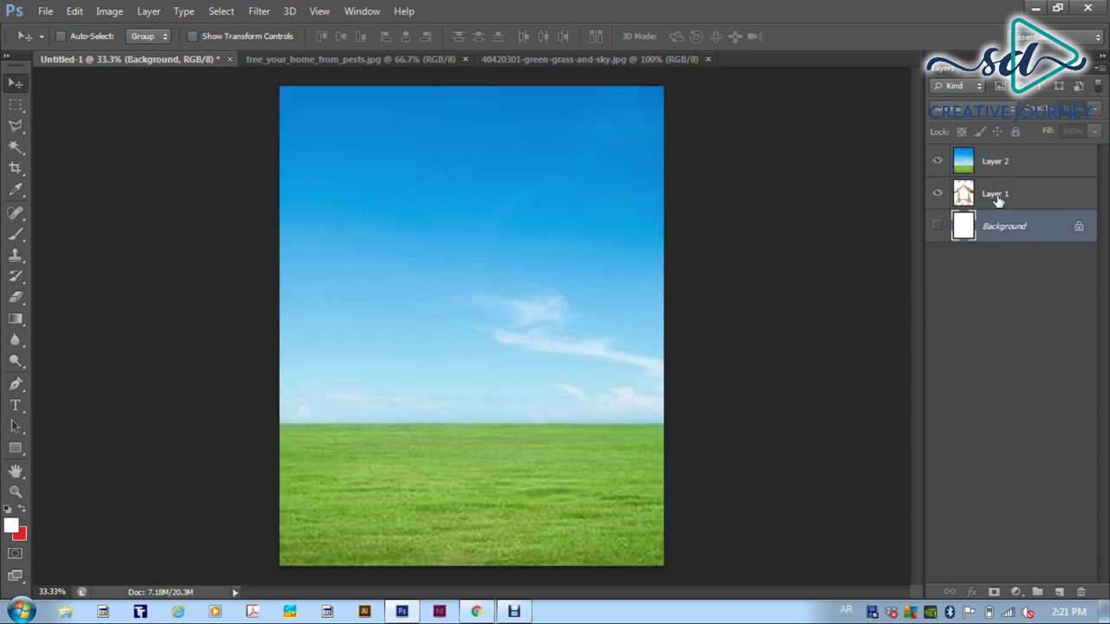
left_click(997, 198)
left_click(1000, 169)
left_click(1000, 200)
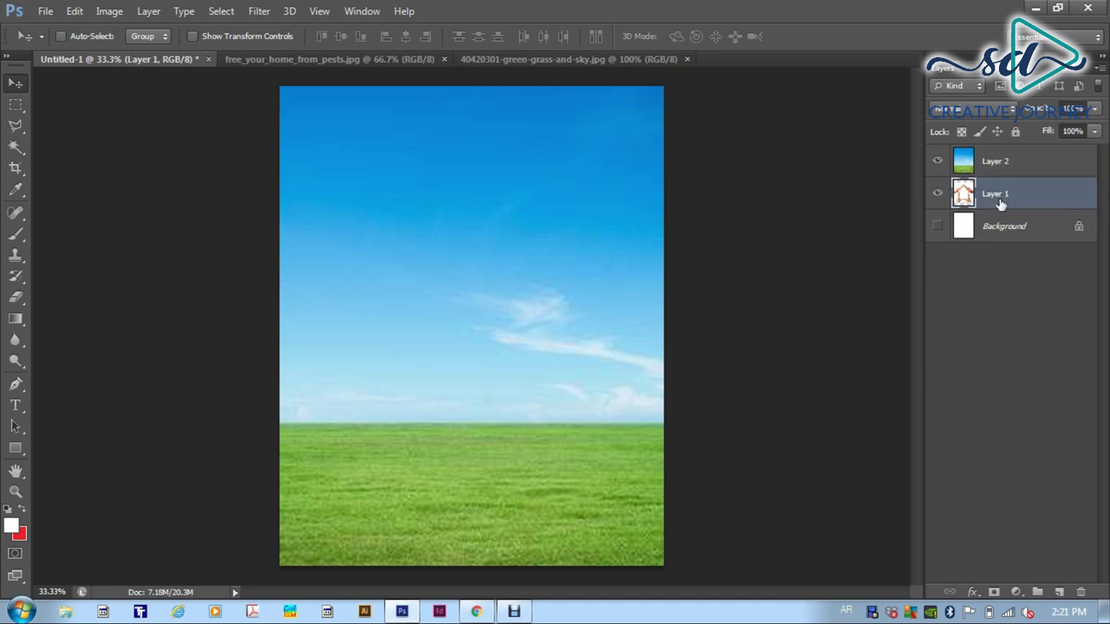
left_click(1003, 227)
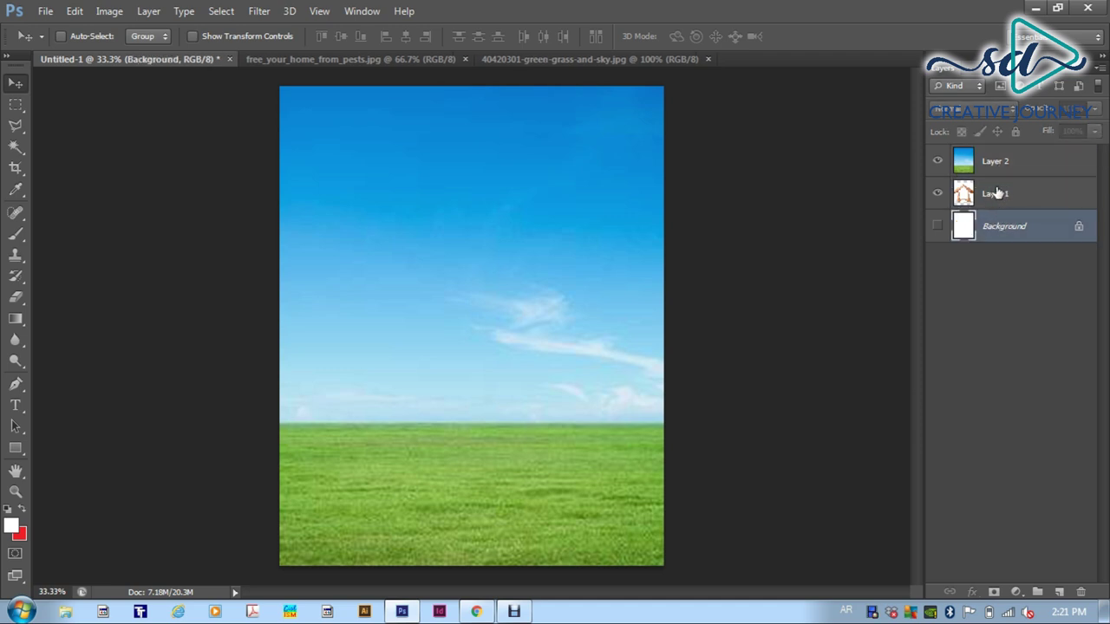
left_click(997, 194)
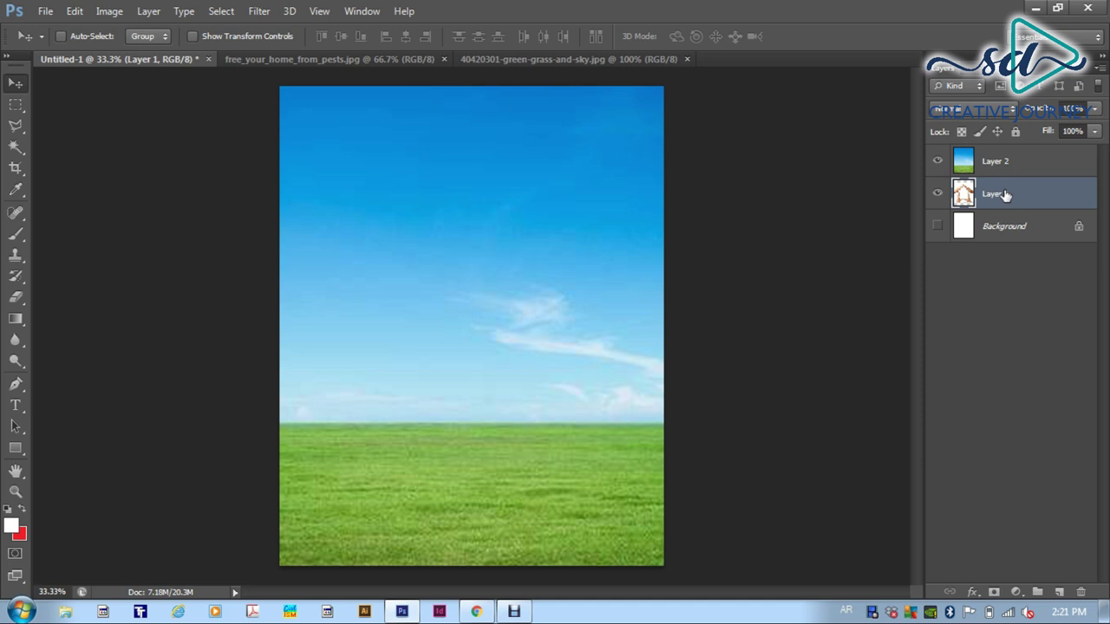
left_click_drag(1005, 195, 1012, 154)
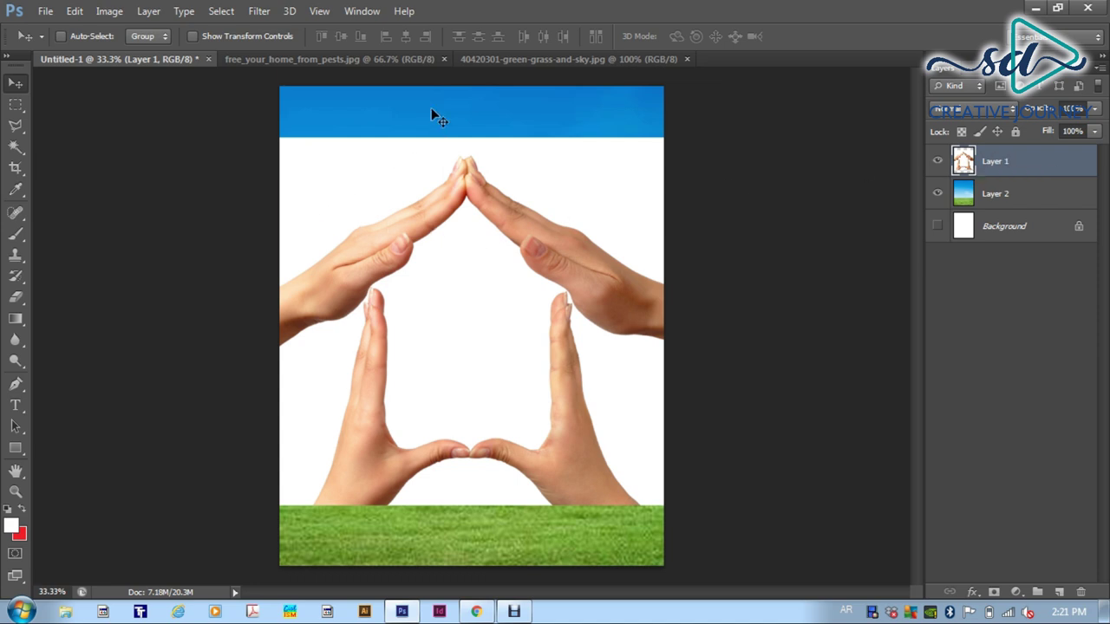
left_click(938, 162)
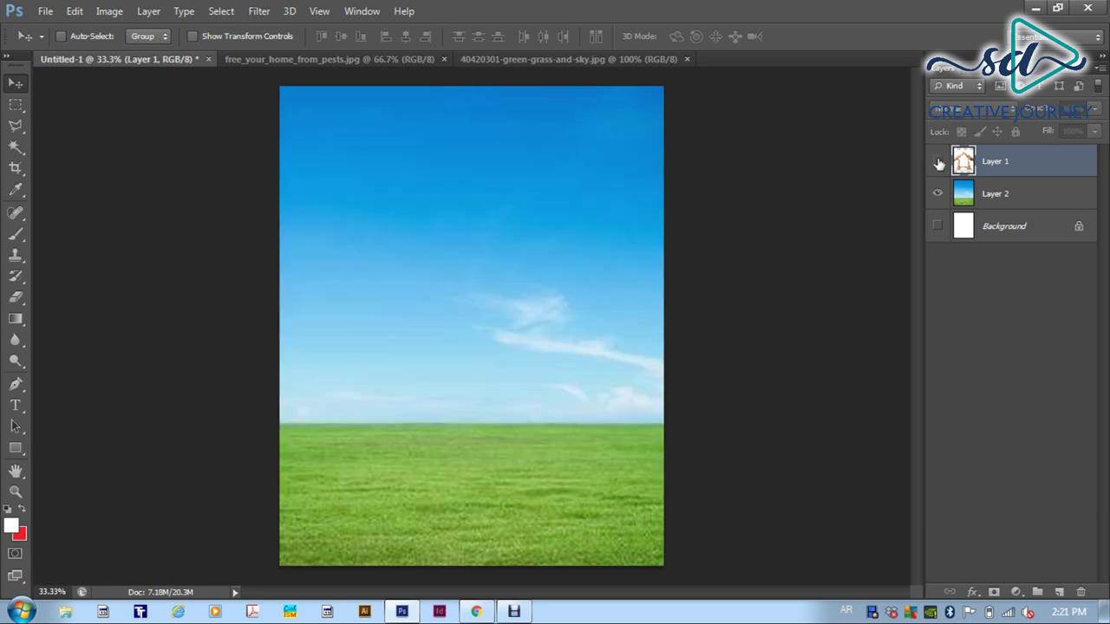
left_click(937, 161)
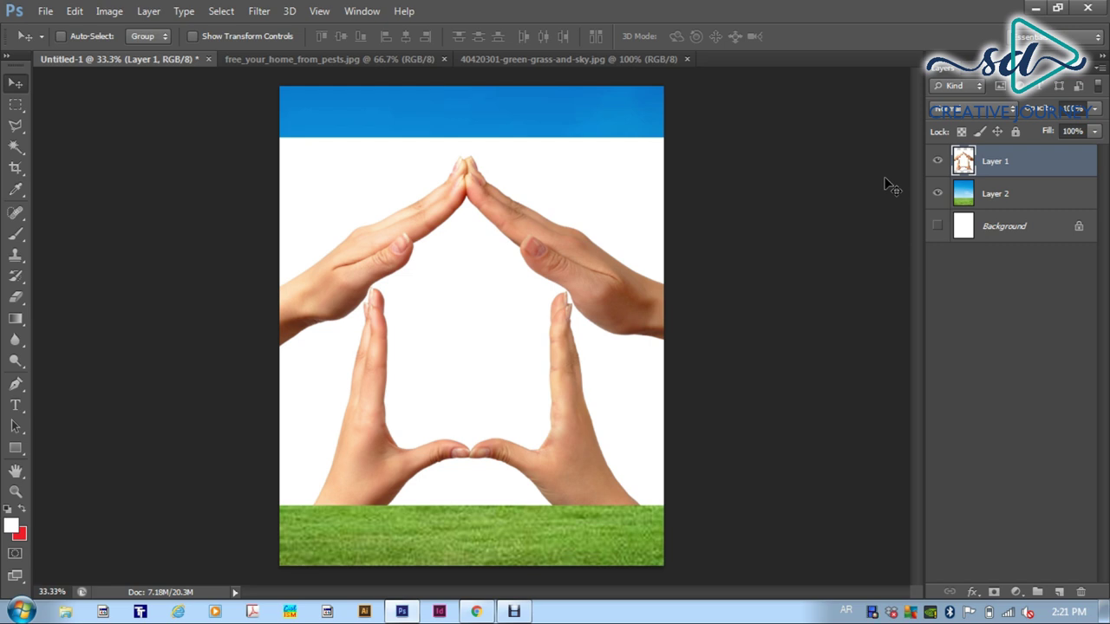
Step: Select all the white areas around and between the hands with the Magic Wand, delete them from Layer 1 and deselect
left_click(15, 149)
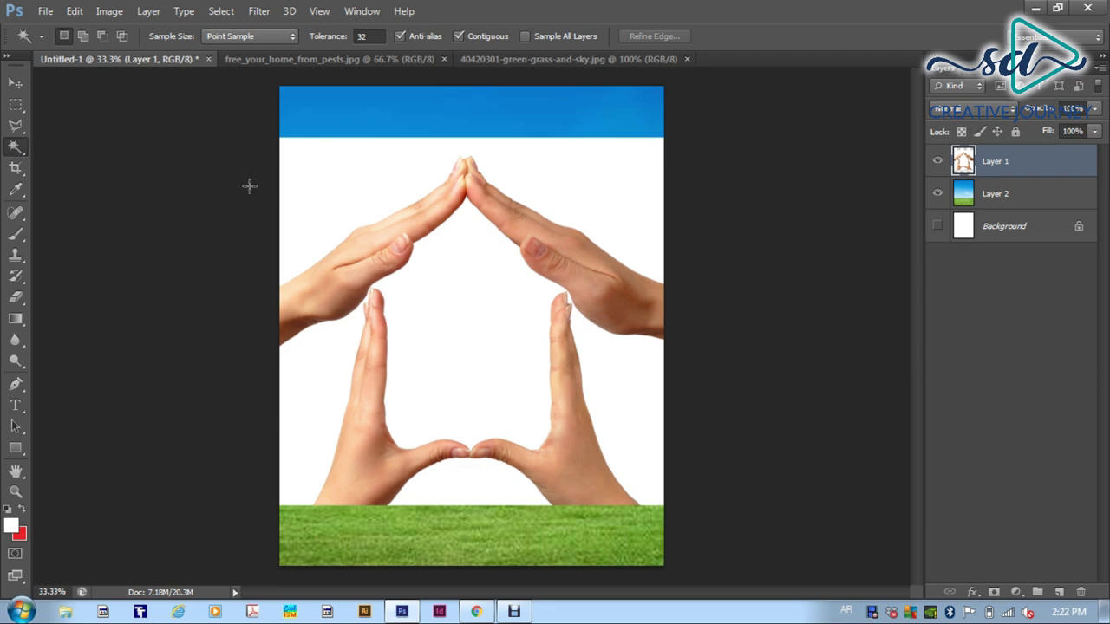
left_click(385, 172)
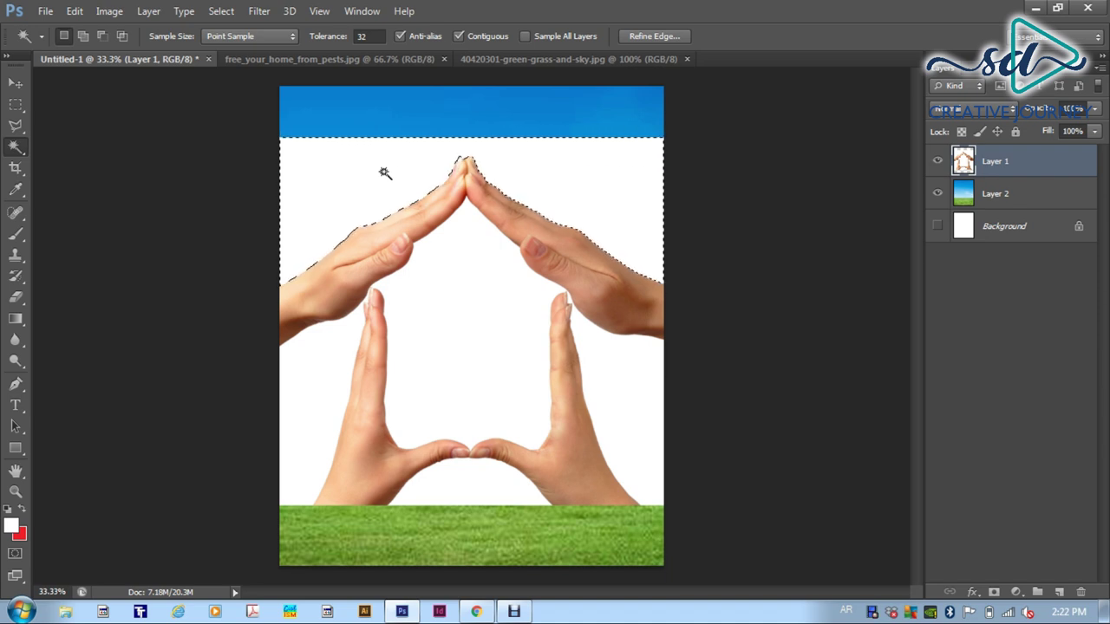
key("shift")
left_click(460, 285, "shift")
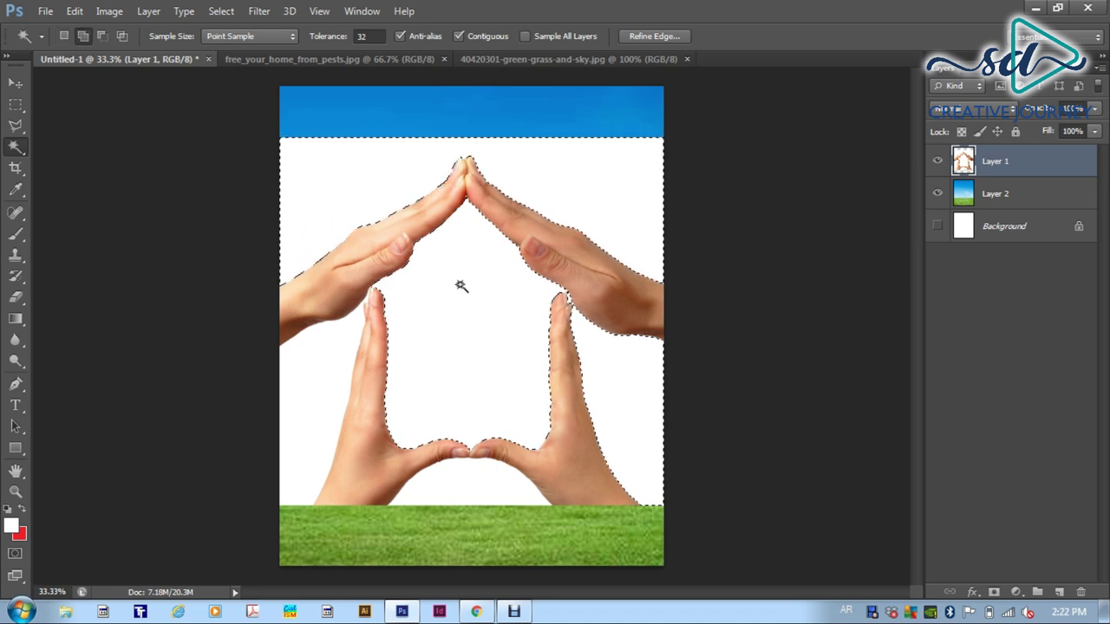
left_click(336, 351)
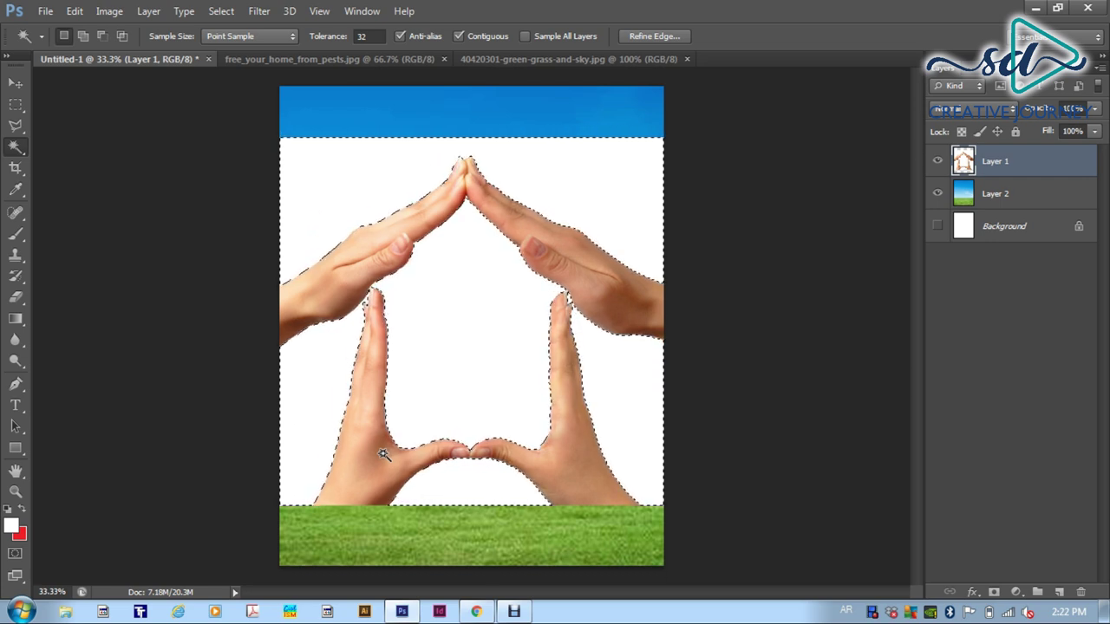
key("Delete")
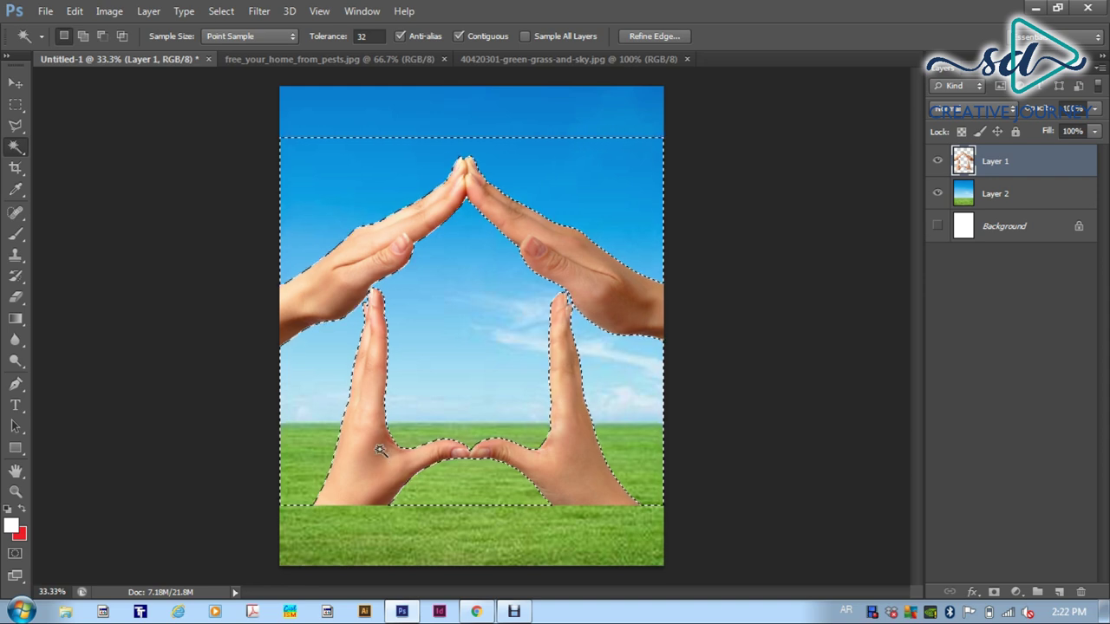
key("ctrl+d")
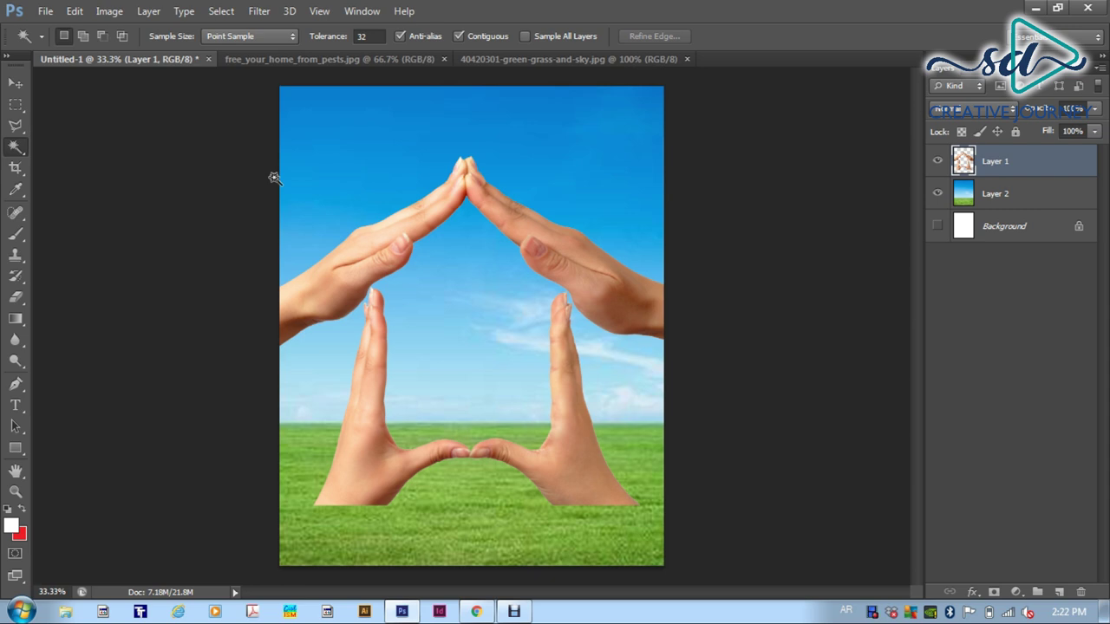
Step: Examine the cut-out edges of the hands and fingertips up close for leftover white pixels
key("ctrl+plus")
key("ctrl+plus")
key("ctrl+plus")
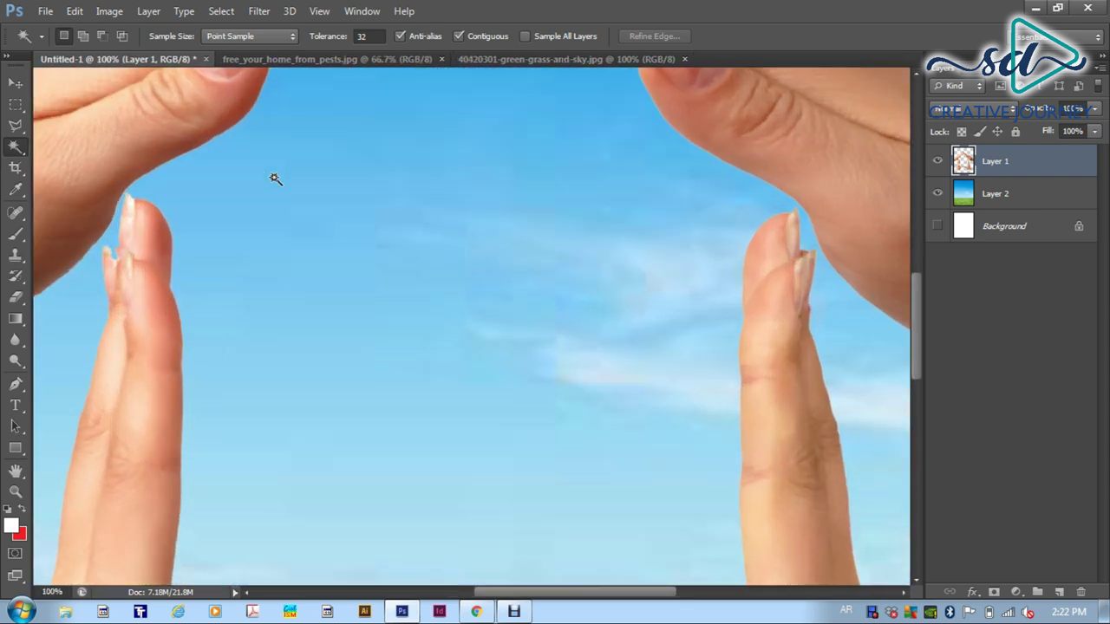
key("ctrl+plus")
left_click_drag(261, 176, 374, 386)
left_click_drag(372, 199, 354, 398)
left_click_drag(439, 268, 349, 419)
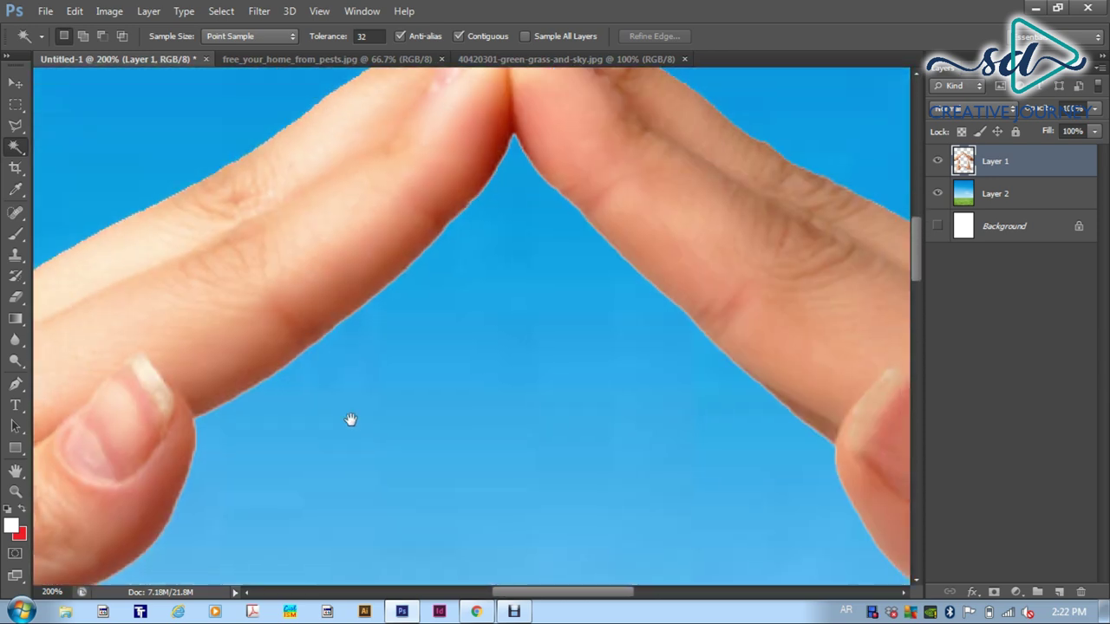
left_click_drag(471, 310, 351, 418)
left_click_drag(458, 290, 414, 384)
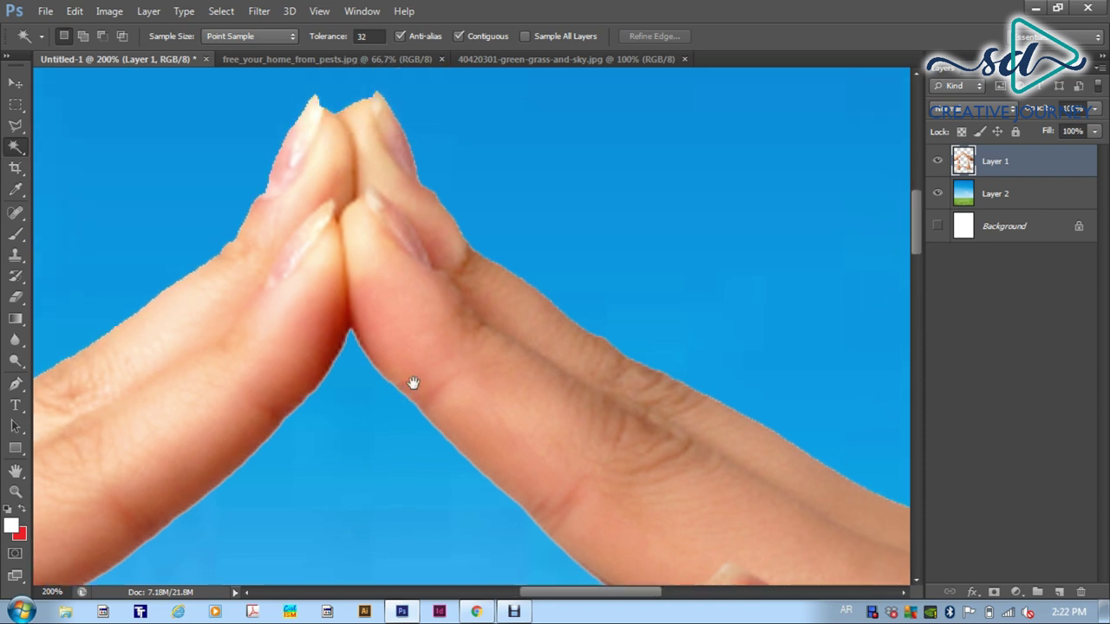
left_click_drag(407, 323, 466, 347)
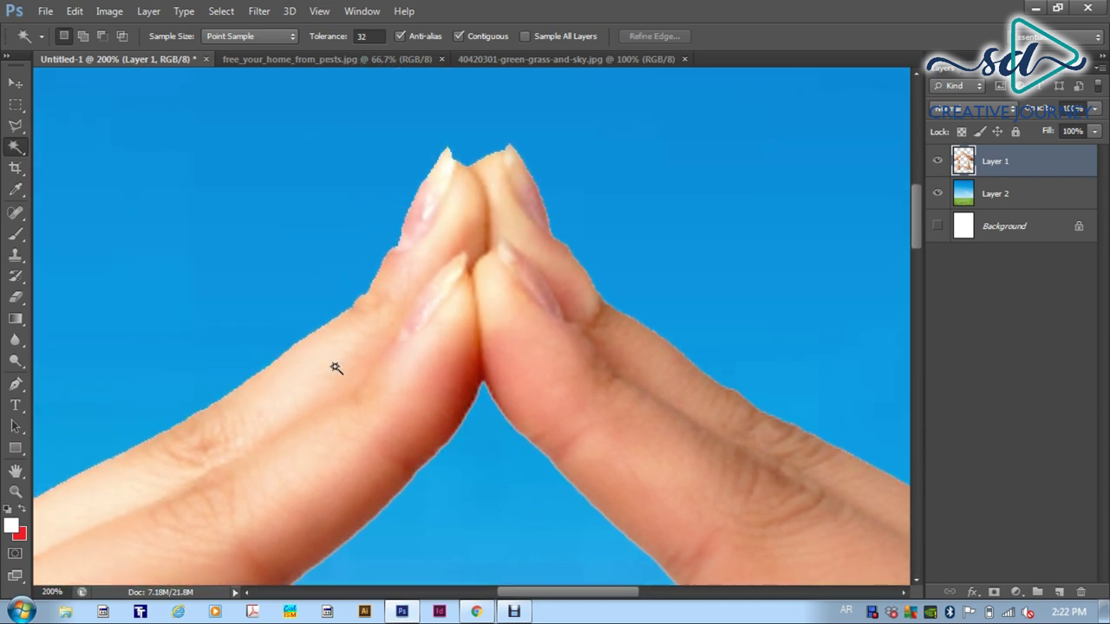
key("ctrl+plus")
left_click_drag(335, 272, 348, 344)
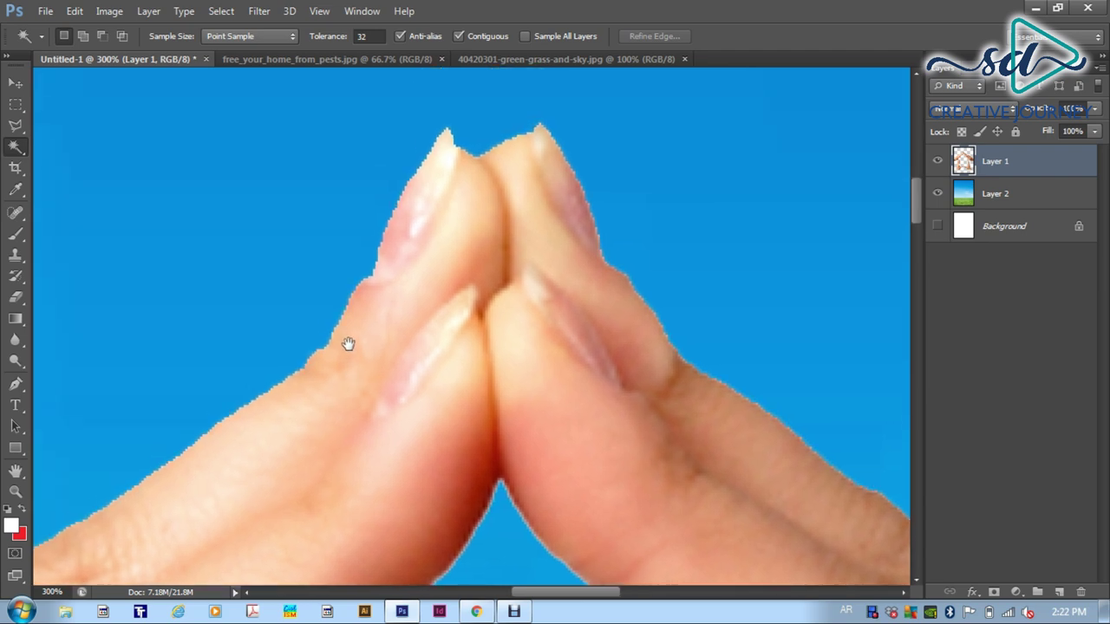
key("ctrl+plus")
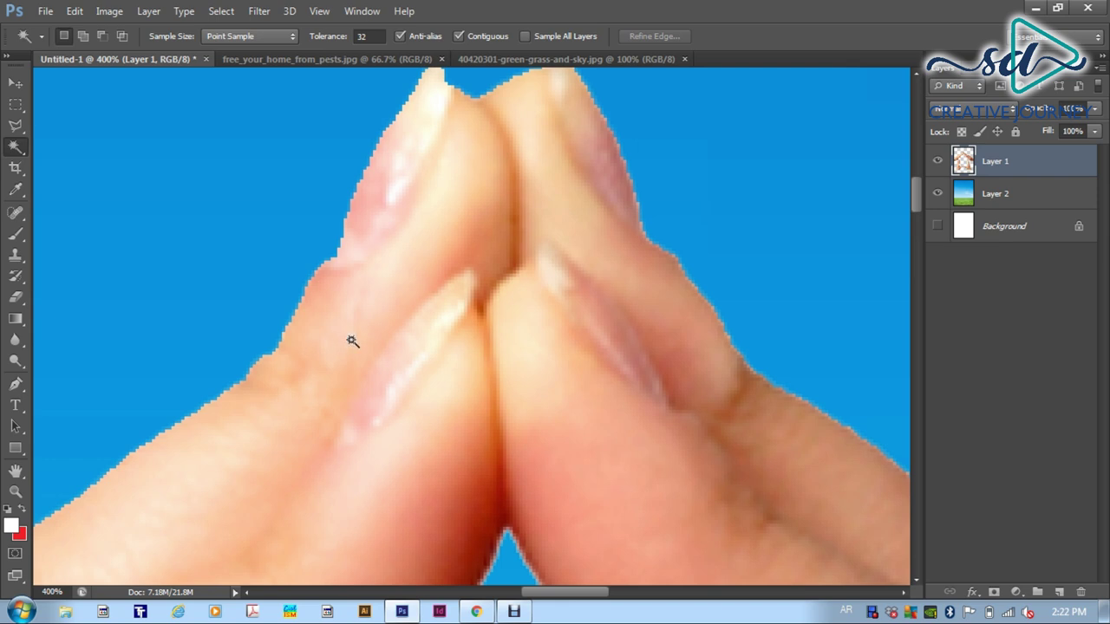
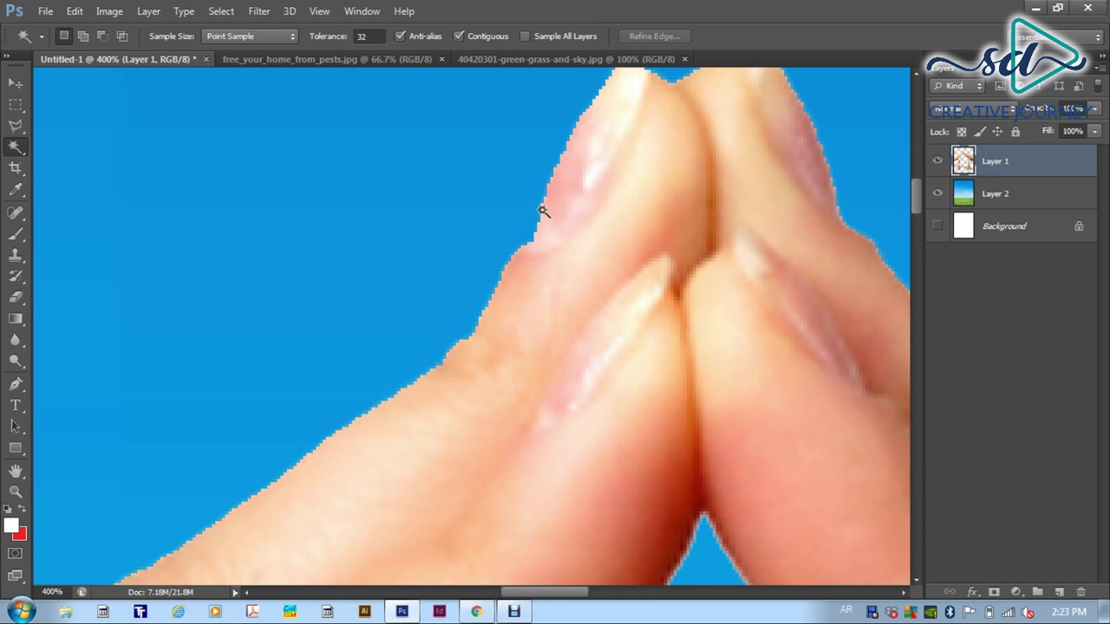
left_click_drag(562, 160, 405, 271)
left_click_drag(552, 359, 444, 293)
left_click_drag(536, 378, 454, 309)
left_click_drag(468, 410, 567, 381)
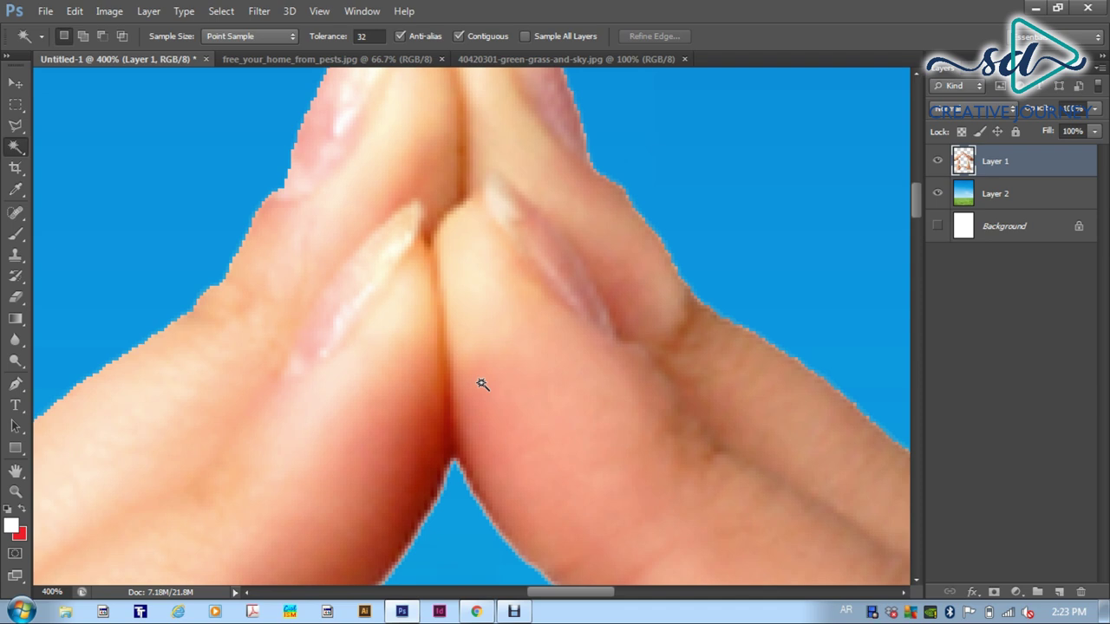
key("ctrl+minus")
key("ctrl+minus")
key("ctrl+minus")
key("ctrl+minus")
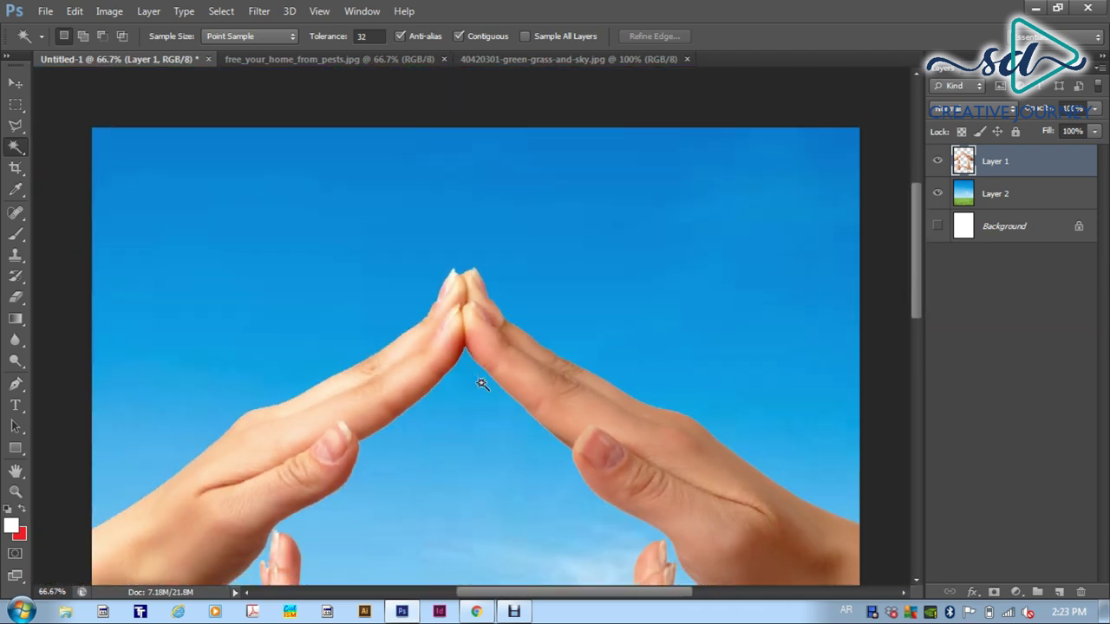
key("ctrl+minus")
key("ctrl+minus")
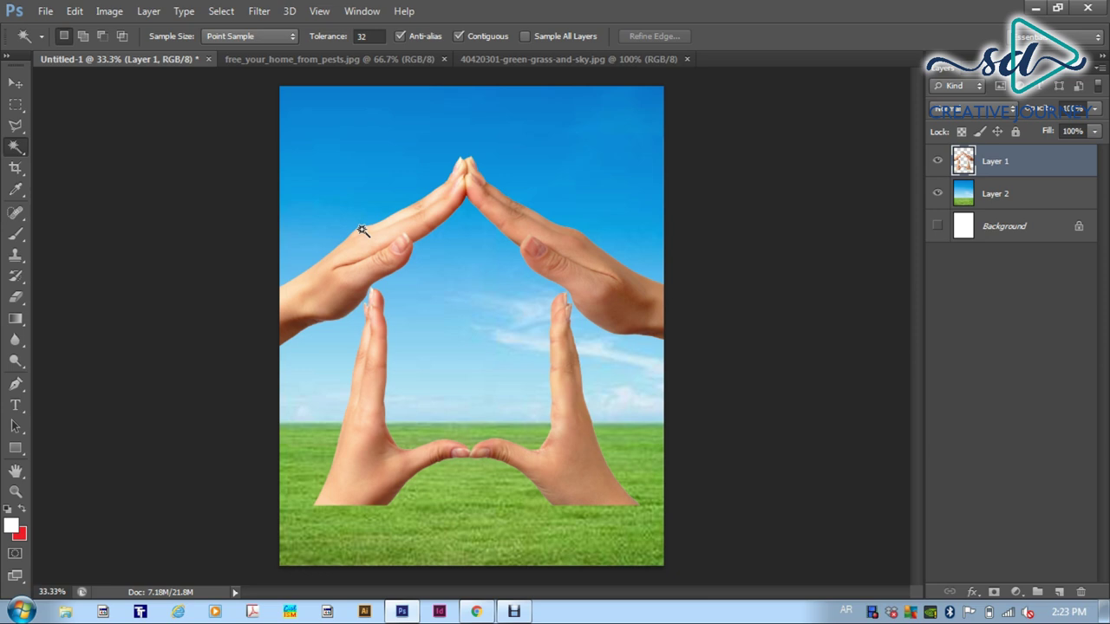
Step: Undo the deselection and the deletion of the white areas on the hands layer
left_click(73, 14)
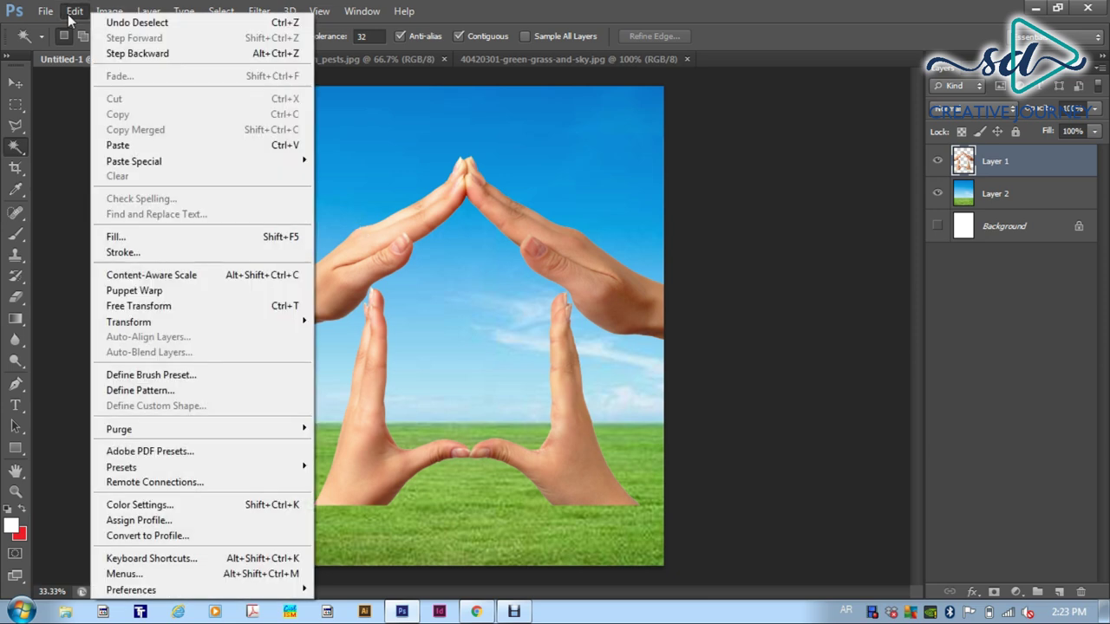
left_click(119, 24)
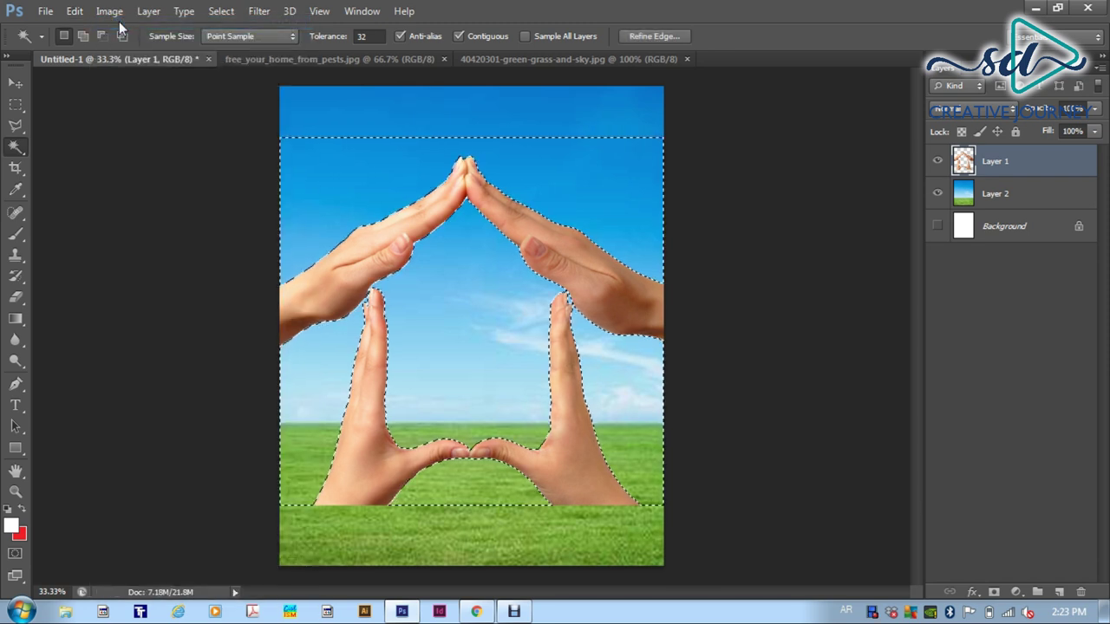
left_click(77, 11)
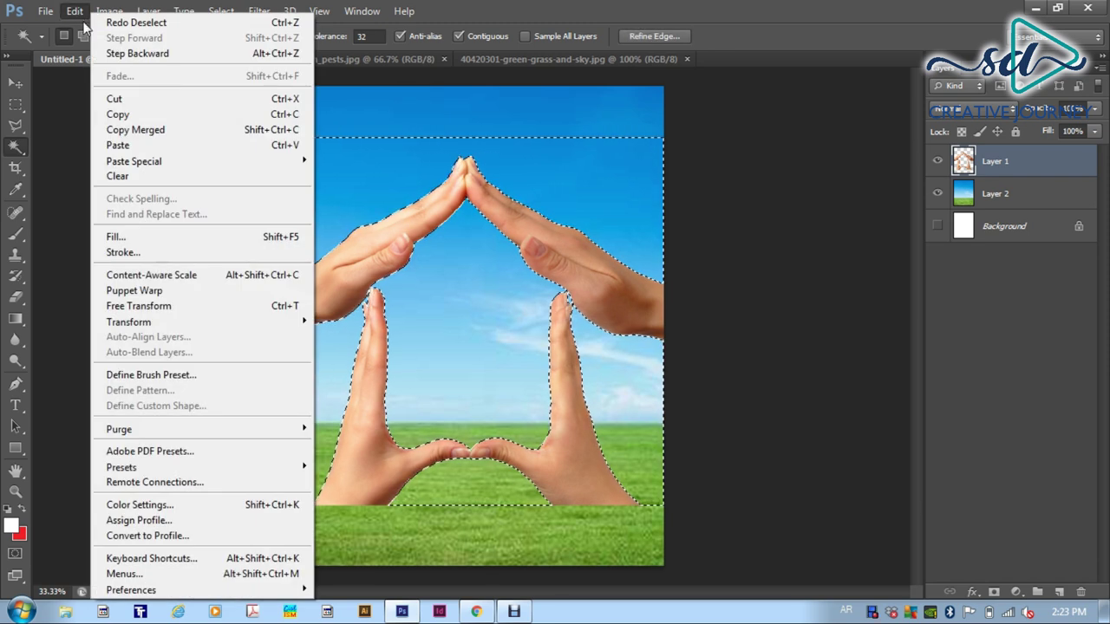
left_click(115, 54)
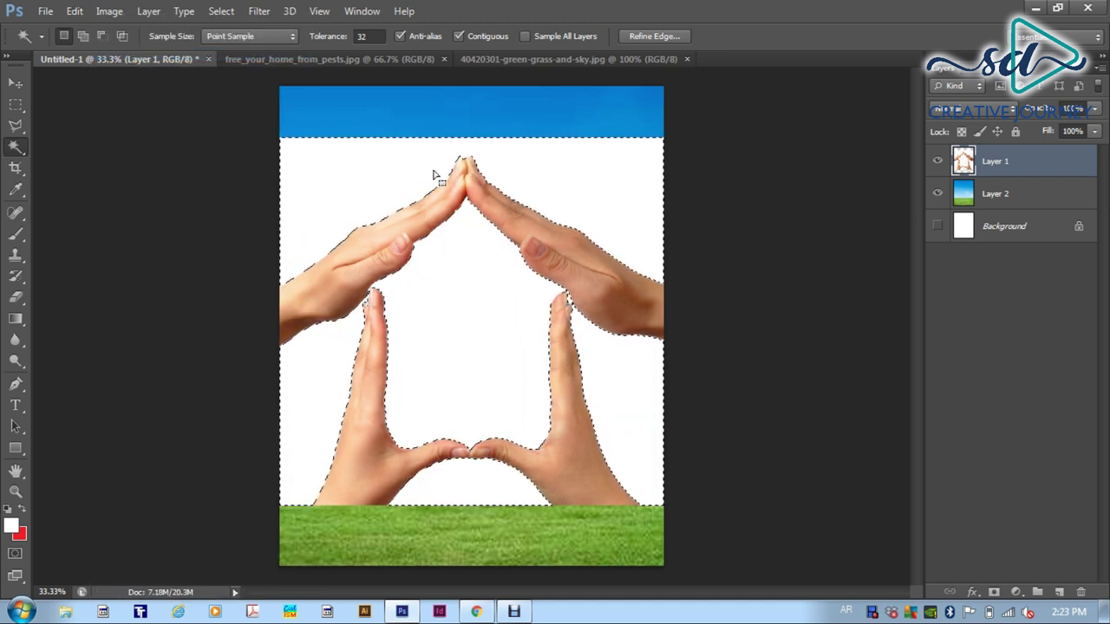
Step: Reduce the selection to only the white area above the hands and switch to the Move tool
left_click(391, 126)
key("ctrl+shift+i")
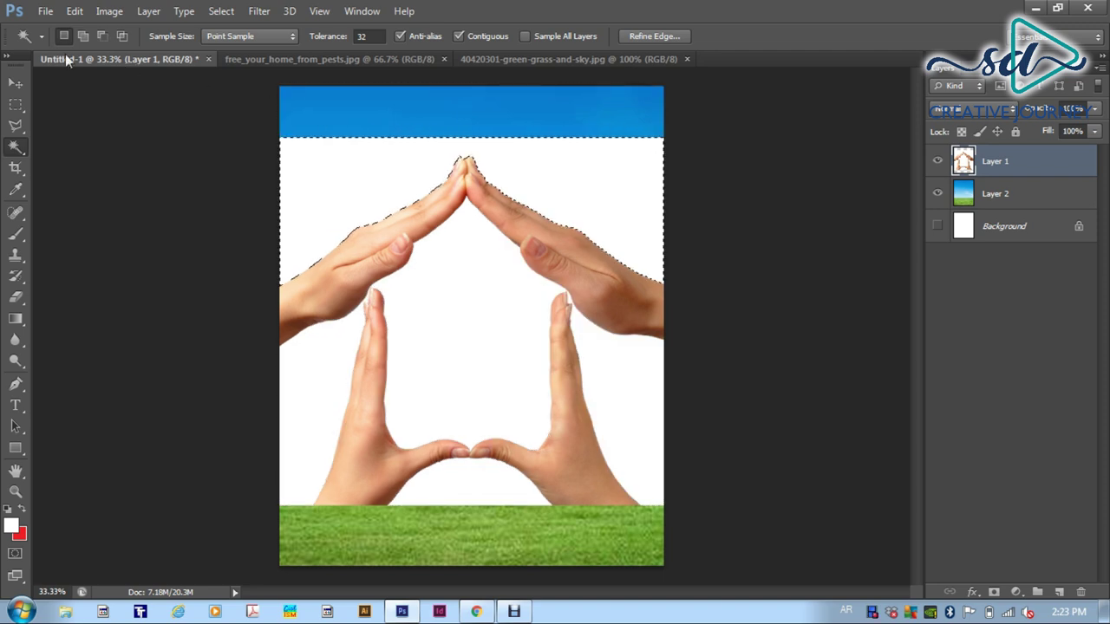
left_click(16, 82)
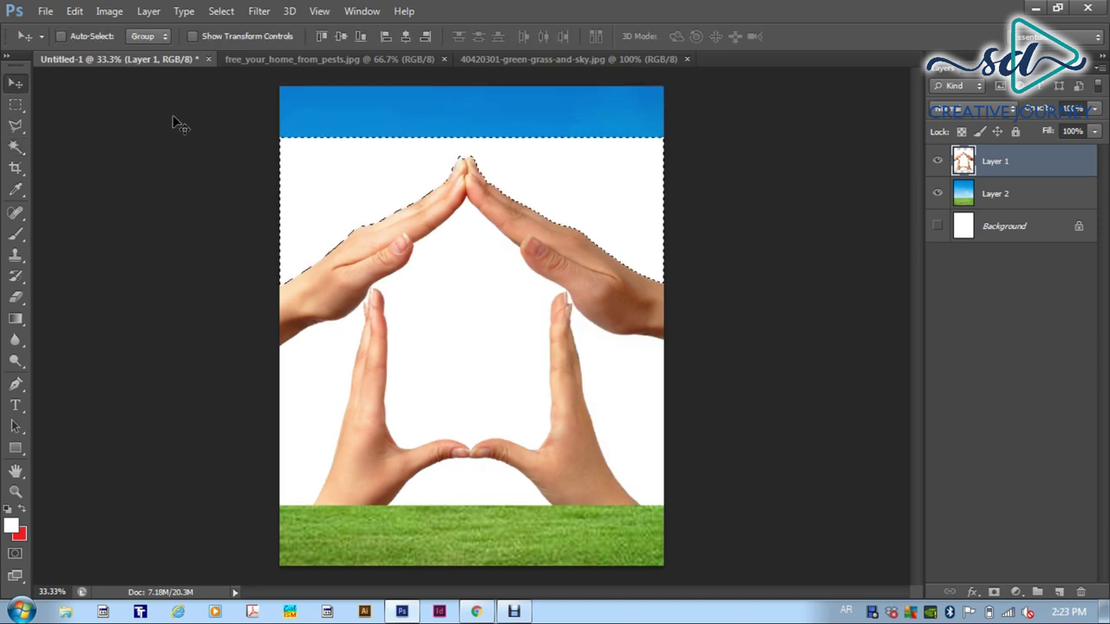
Step: Deselect the white area and start a Pen tool path where the upper-left forearm's top edge meets the image edge
left_click(221, 11)
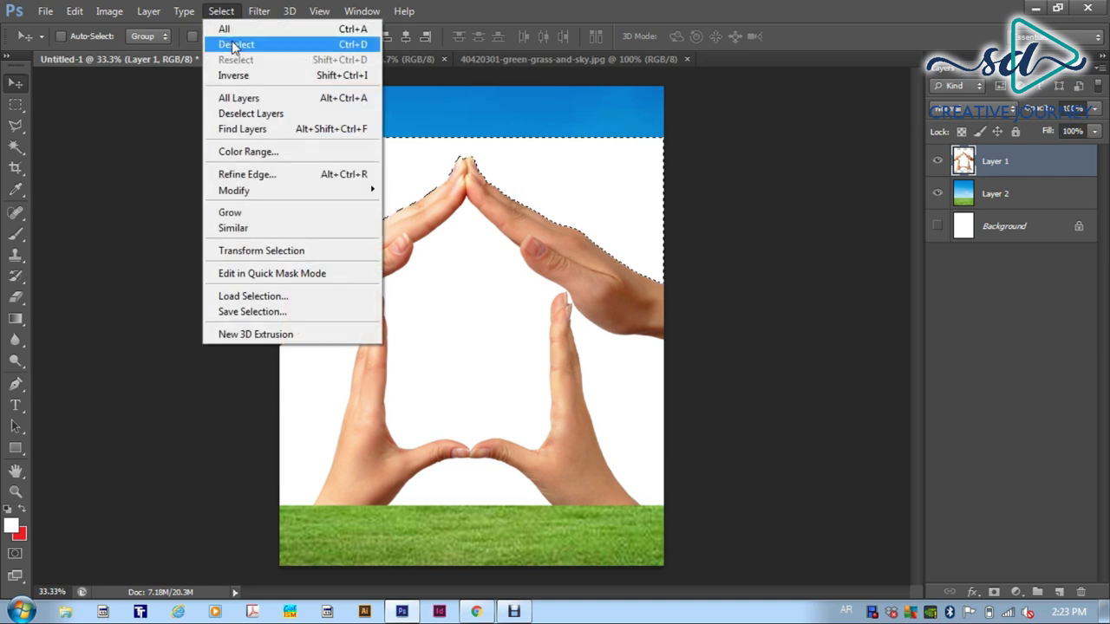
left_click(236, 45)
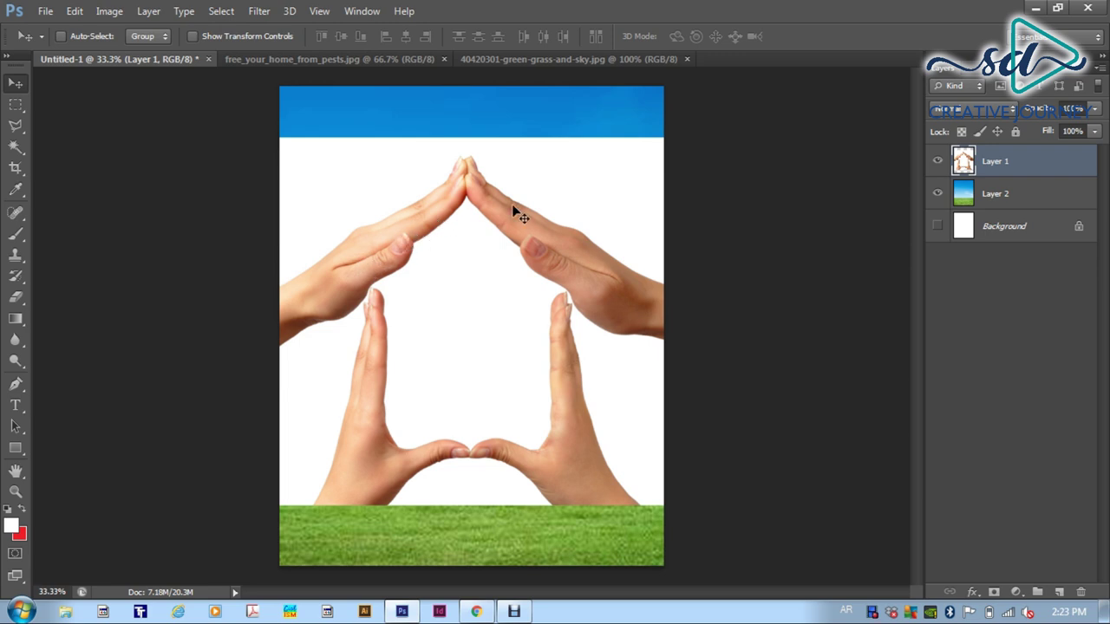
left_click(15, 388)
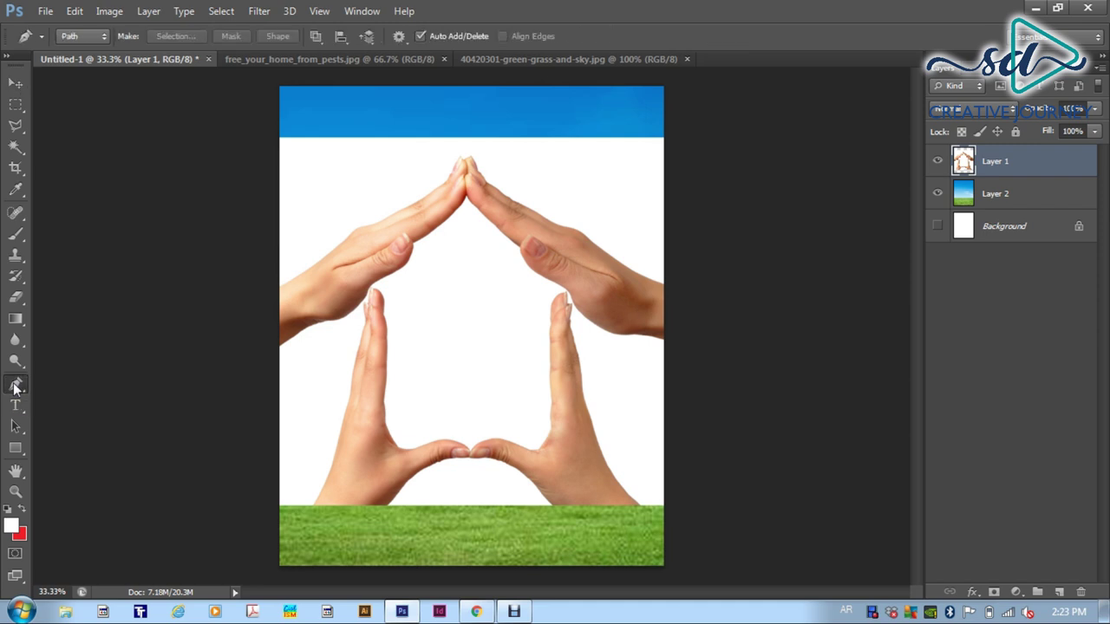
key("ctrl+1")
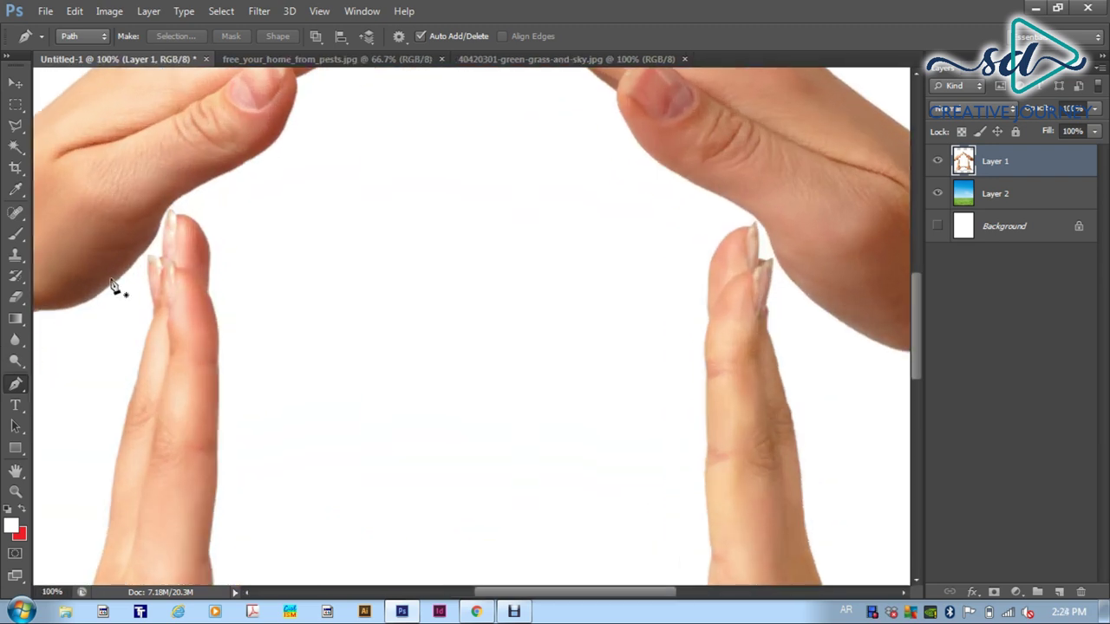
left_click_drag(114, 287, 353, 325)
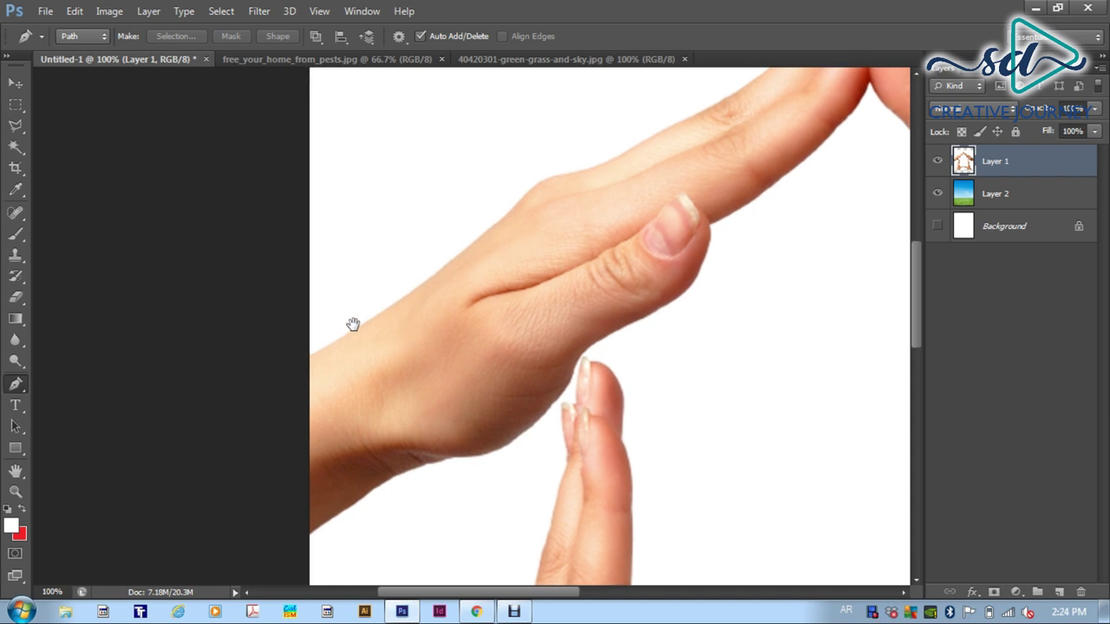
key("ctrl+plus")
key("ctrl+plus")
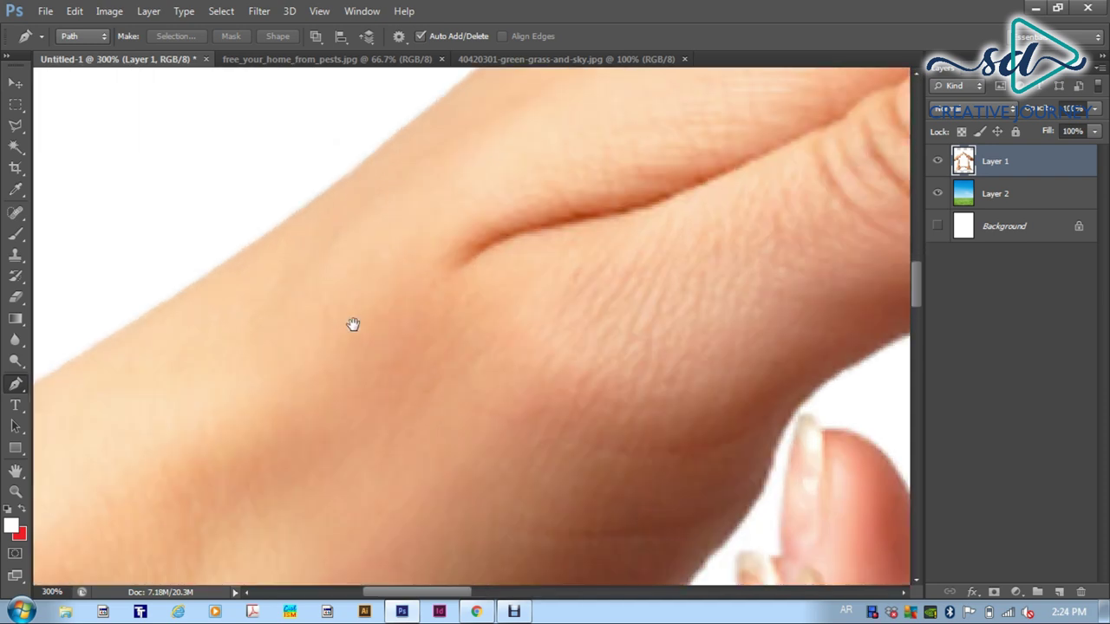
left_click_drag(353, 324, 508, 208)
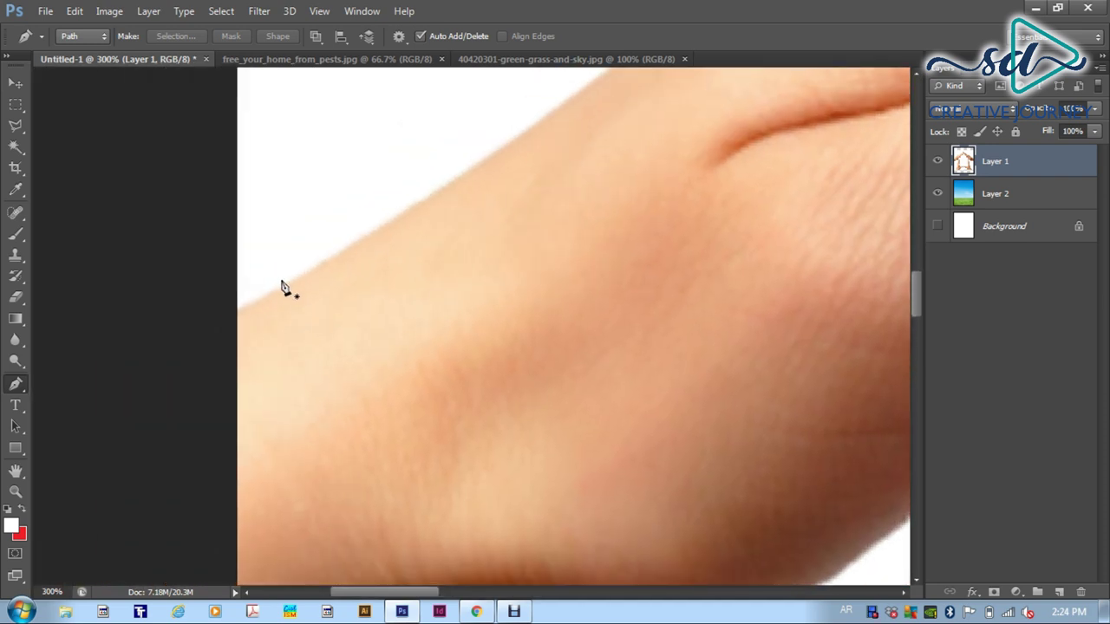
left_click(234, 314)
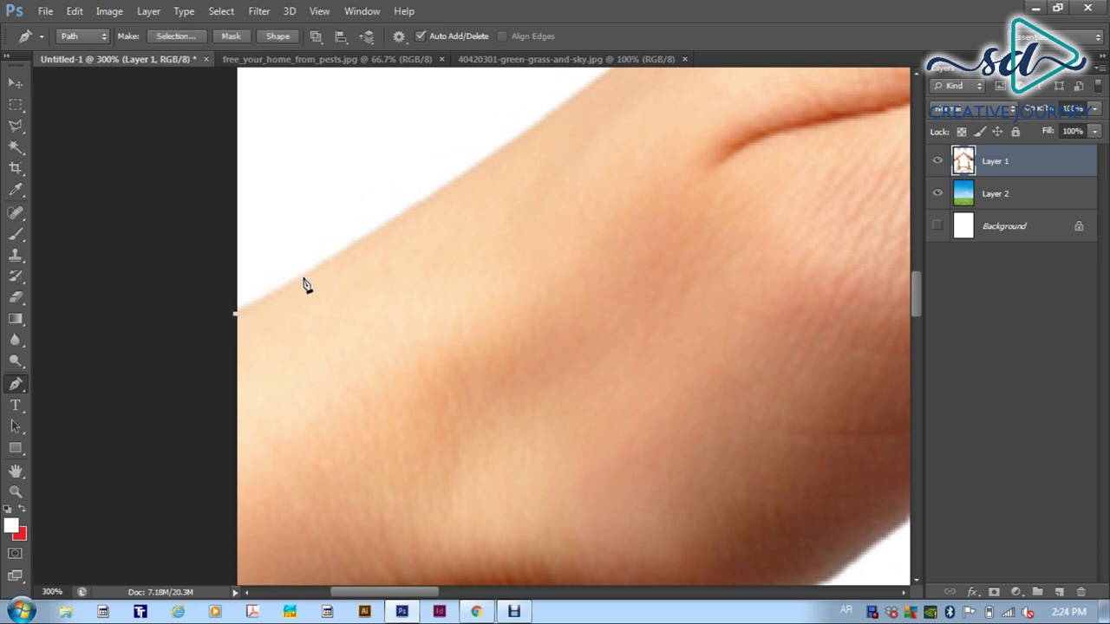
Step: Trace the top edge of the upper-left forearm and hand with curved path points up to the knuckle
left_click(462, 173)
left_click_drag(461, 173, 512, 145)
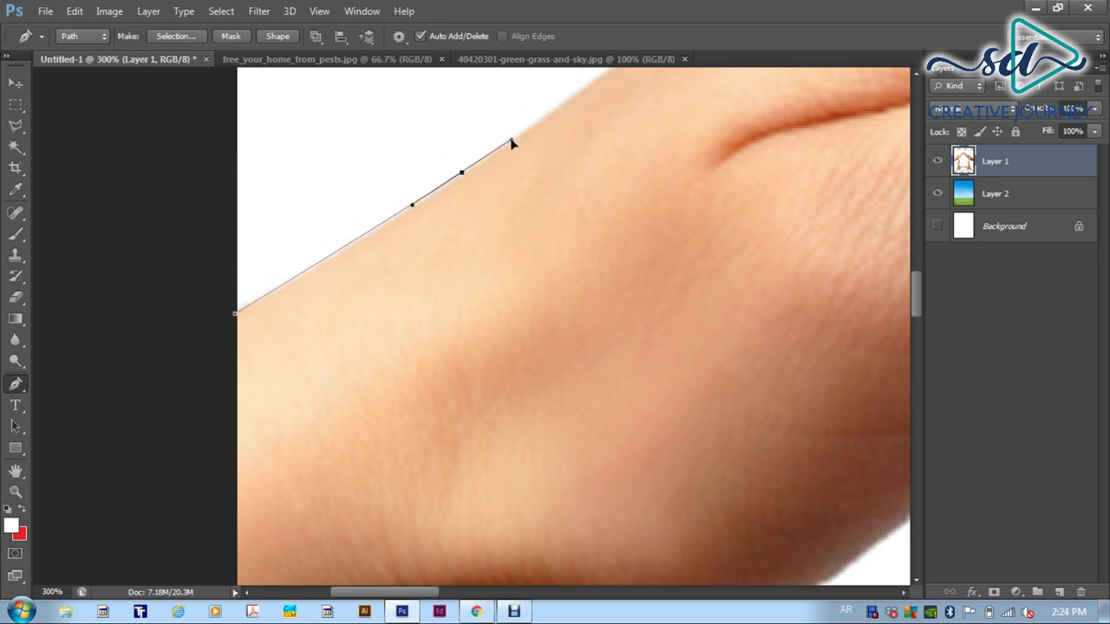
left_click_drag(527, 136, 364, 273)
left_click_drag(485, 180, 279, 345)
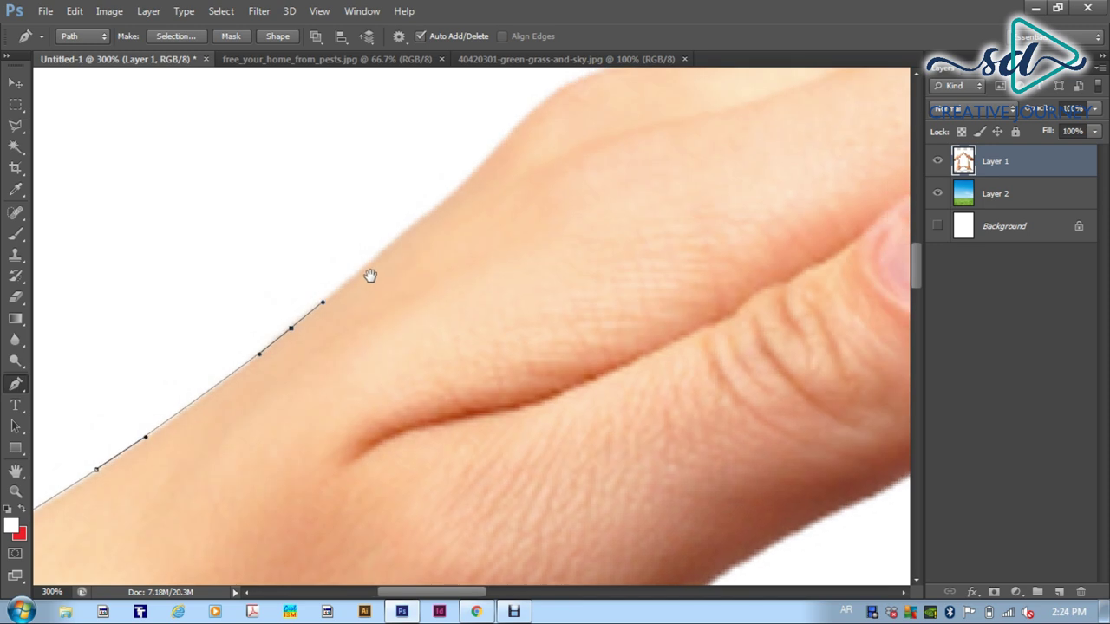
left_click(440, 205)
left_click_drag(449, 201, 298, 307)
left_click_drag(355, 239, 384, 230)
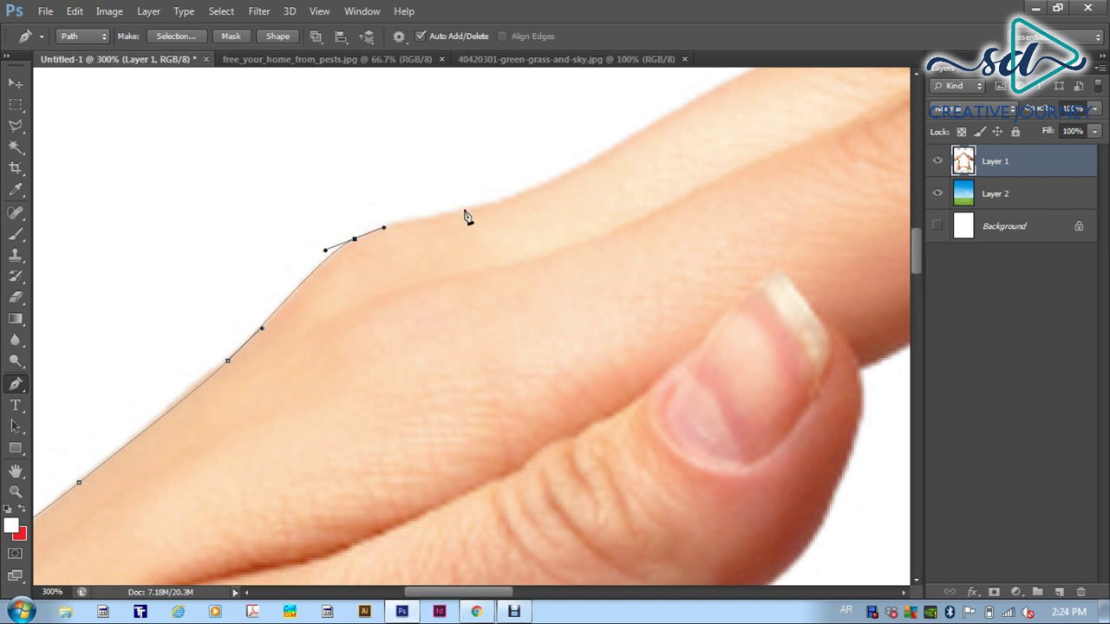
Step: Continue the path from the knuckle along the top edge of the upper-left hand's finger to the finger joint
left_click_drag(466, 210, 492, 206)
left_click_drag(570, 181, 355, 329)
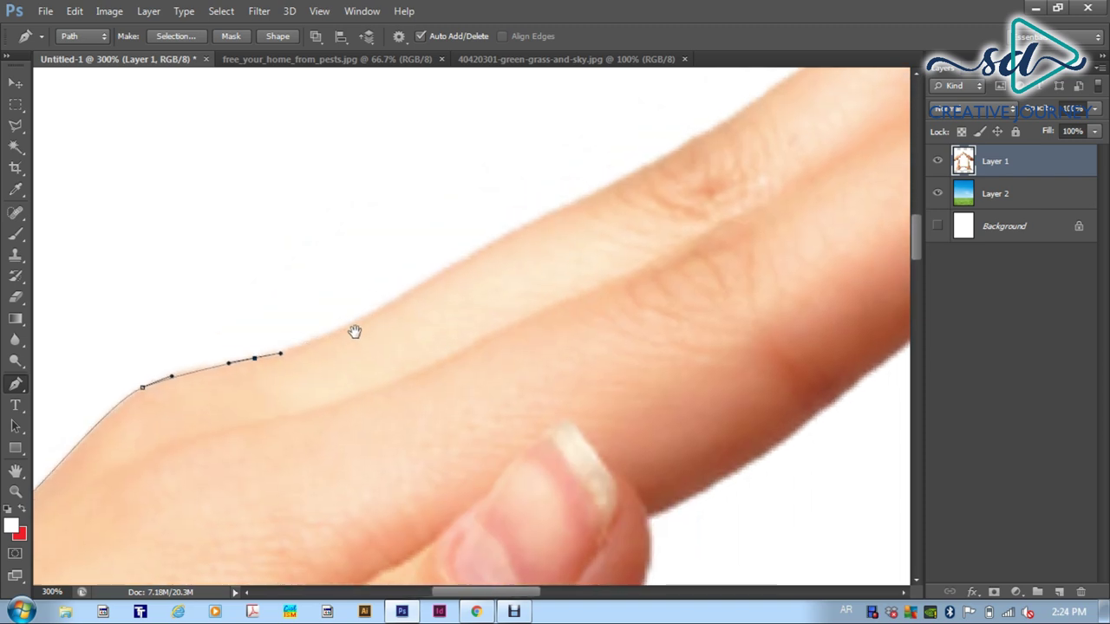
left_click_drag(403, 302, 440, 274)
left_click_drag(518, 259, 313, 365)
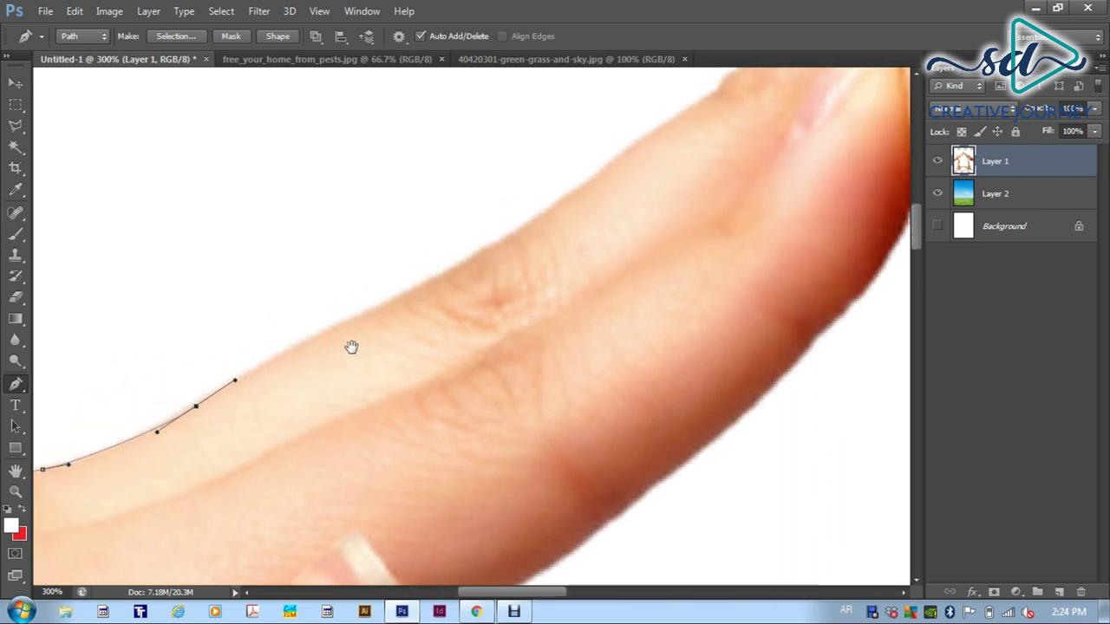
left_click_drag(343, 322, 379, 308)
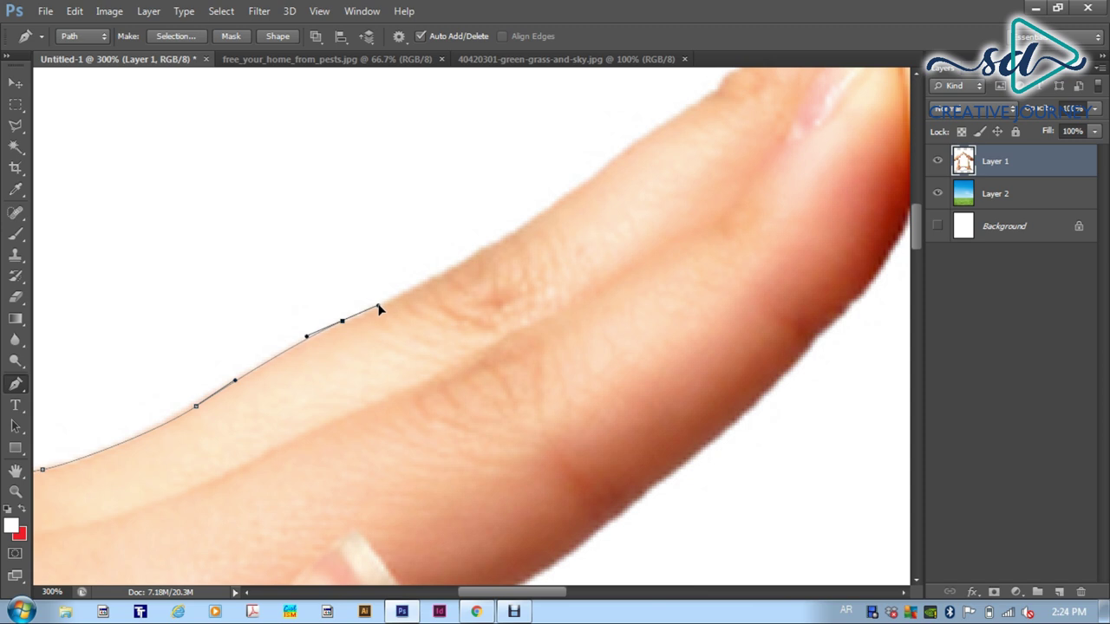
left_click_drag(481, 251, 529, 225)
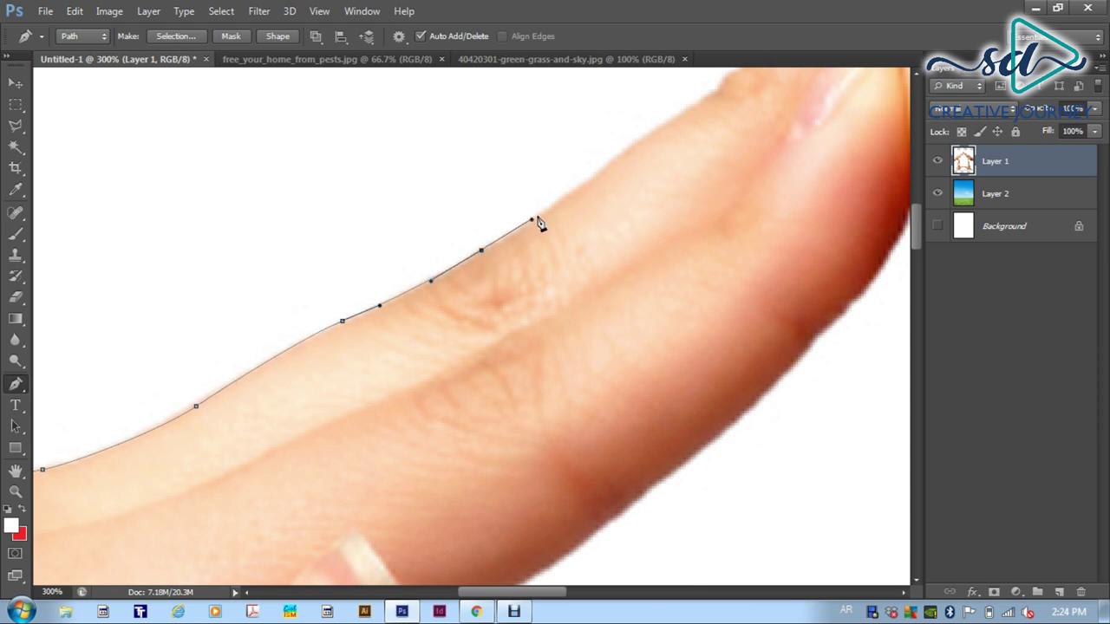
Step: Trace the last part of the upper-left finger and its nail up to the nail tip
left_click_drag(586, 186, 389, 356)
left_click_drag(442, 311, 476, 321)
left_click(542, 240)
key("space")
left_click(487, 310)
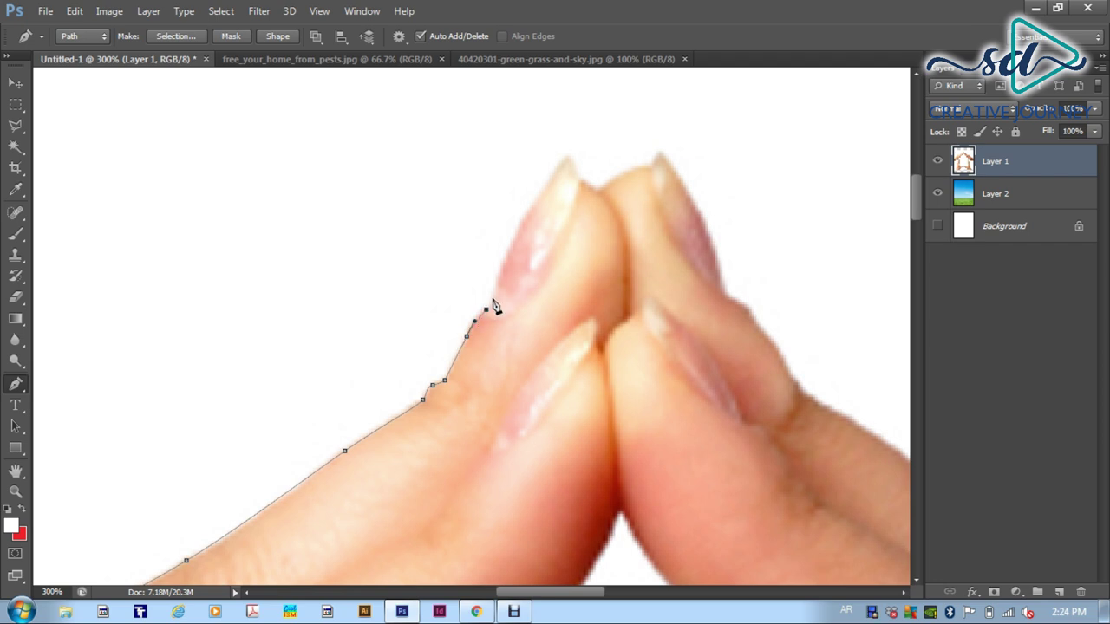
left_click(496, 286)
left_click_drag(549, 180, 576, 171)
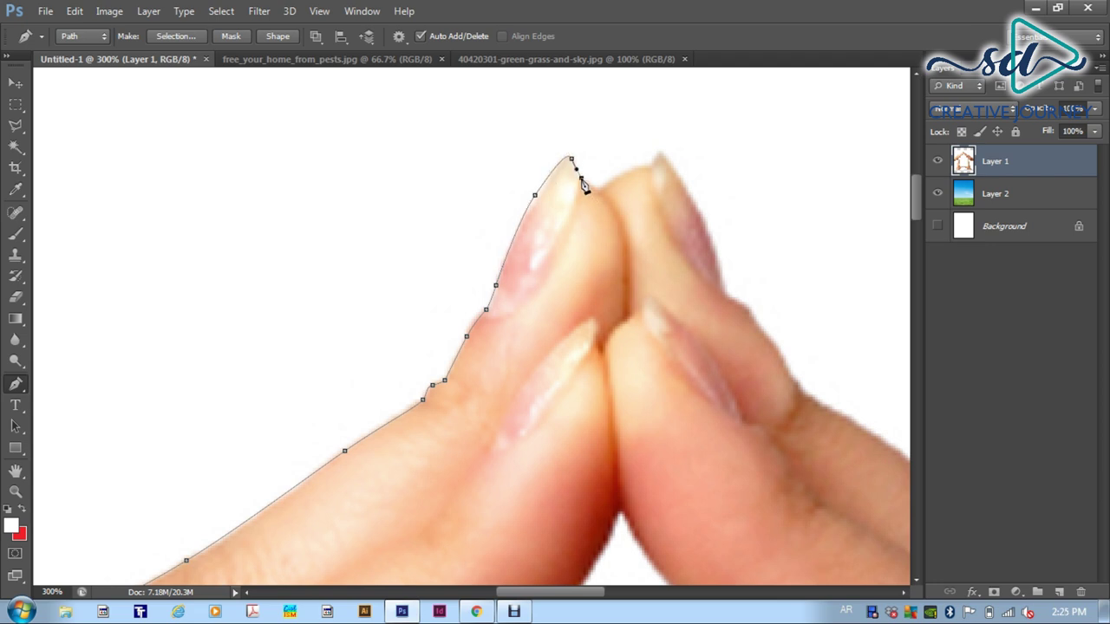
Step: Carry the path through the notch between the touching fingertips, over the right fingertip and onto its nail's outer edge
left_click(593, 188)
left_click(636, 168)
left_click(651, 164)
left_click_drag(663, 157, 673, 162)
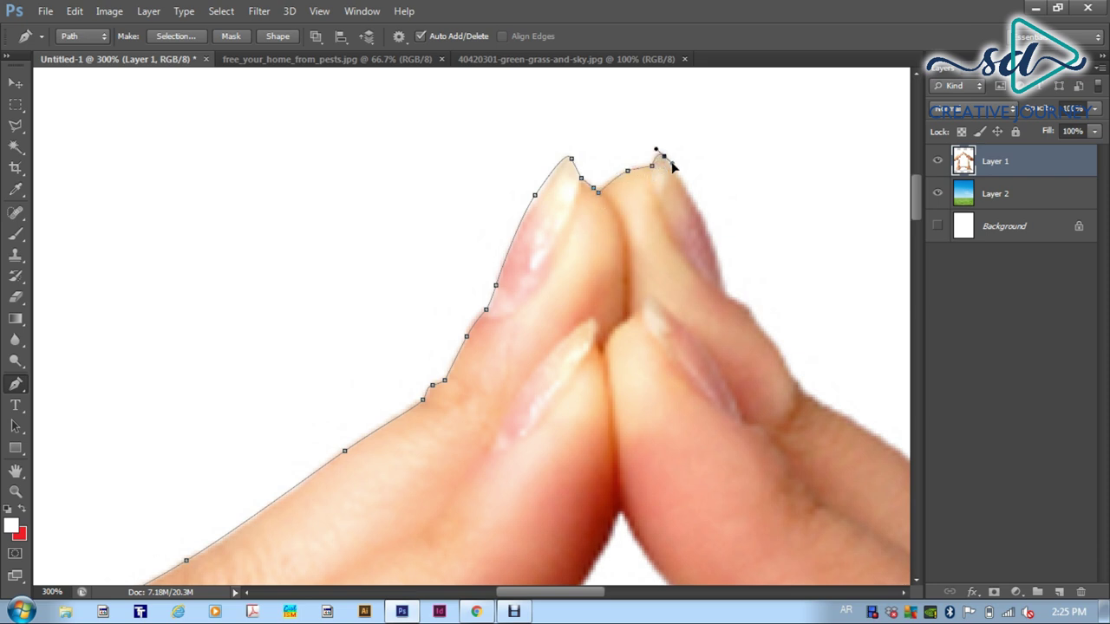
left_click(704, 216)
left_click_drag(714, 186, 485, 286)
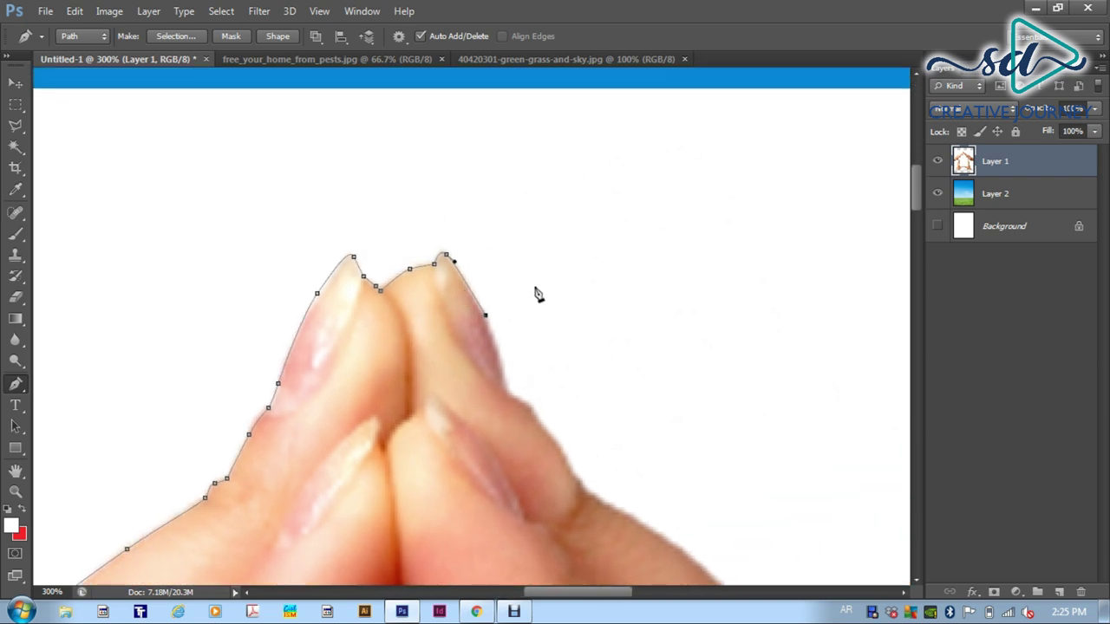
Step: Try a curved point beside the right fingertip, remove its outgoing handle to add a straight segment, and undo the trial points
left_click_drag(536, 276, 514, 200)
left_click_drag(559, 356, 609, 413)
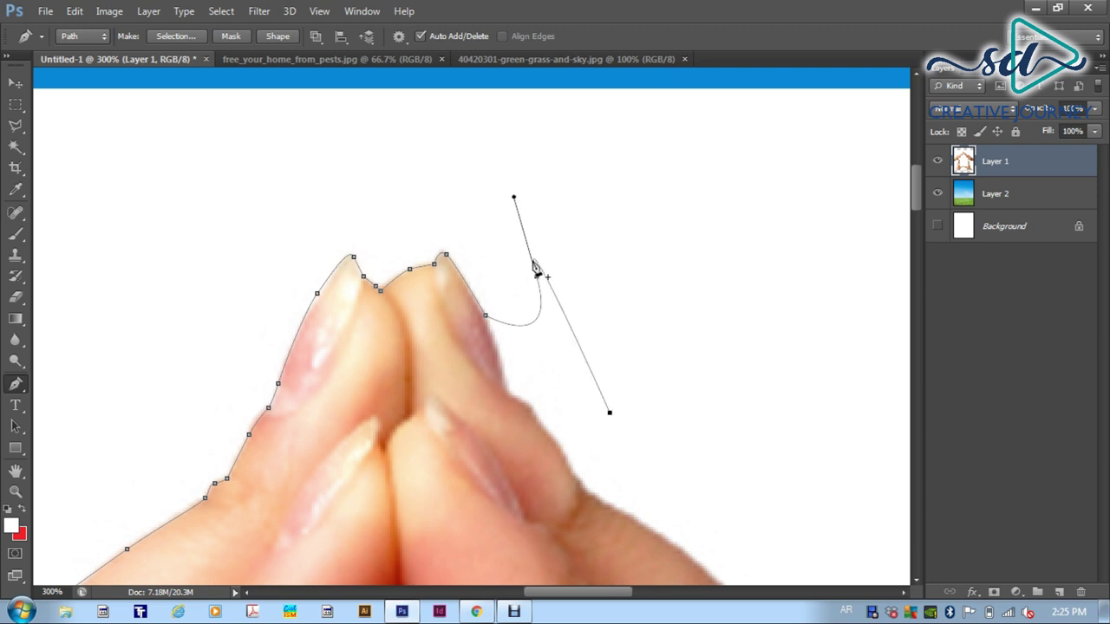
key("ctrl+z")
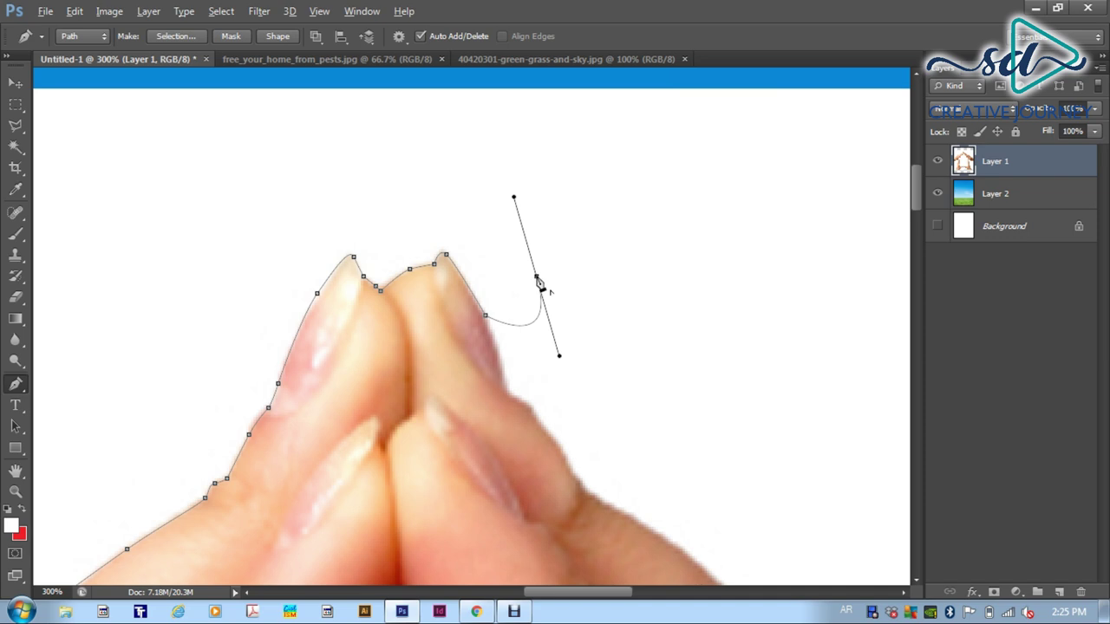
left_click(537, 282, "alt")
left_click(596, 409)
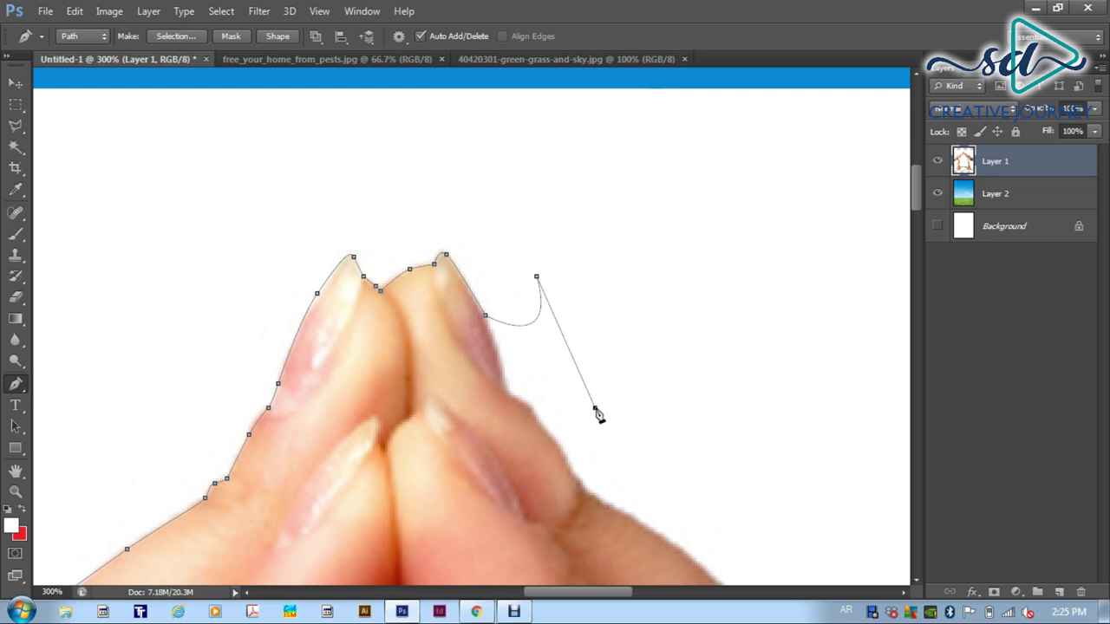
key("ctrl+z")
key("ctrl+alt+z")
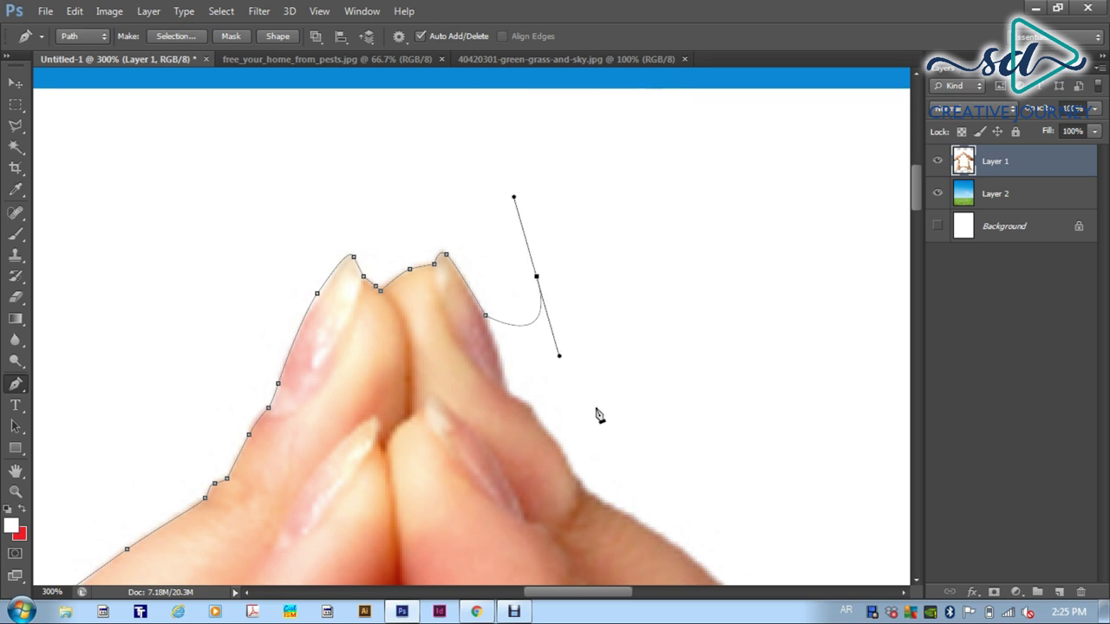
key("ctrl+alt+z")
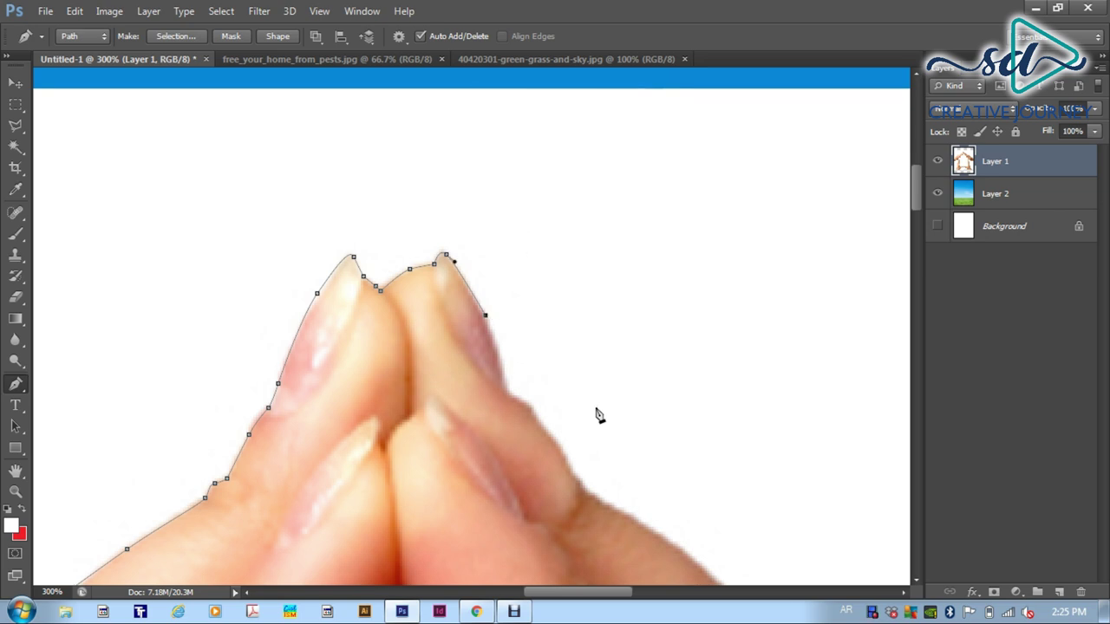
Step: Trace down the right fingertip's nail edge and past the fingertip onto the upper-right hand's finger
left_click(500, 365)
left_click(505, 383)
left_click(535, 416)
scroll(478, 245, "down", 5)
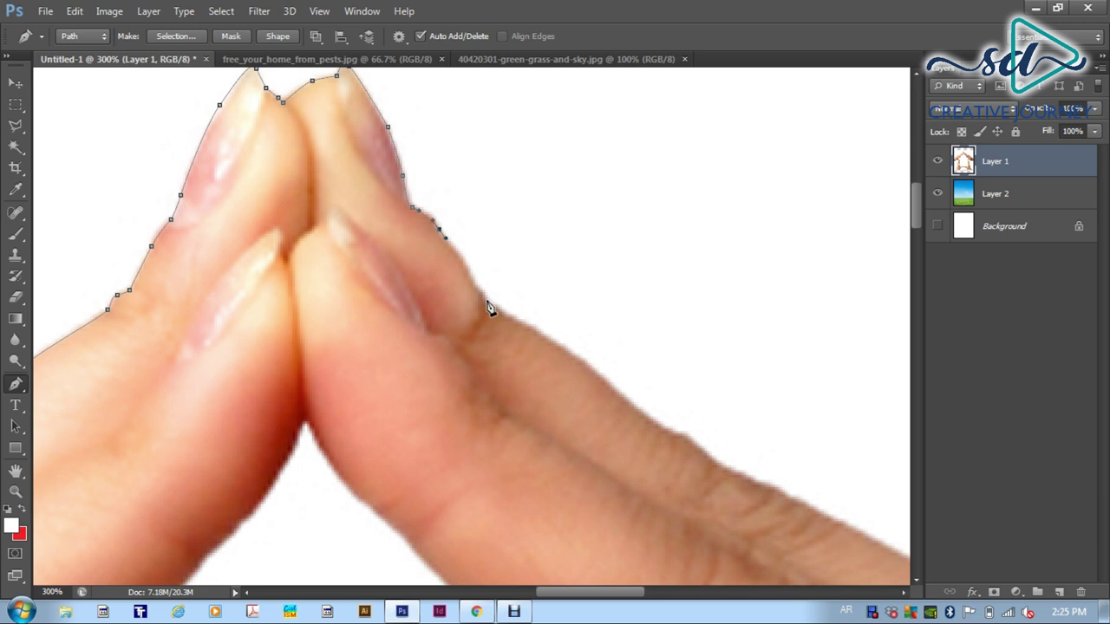
left_click_drag(581, 364, 354, 202)
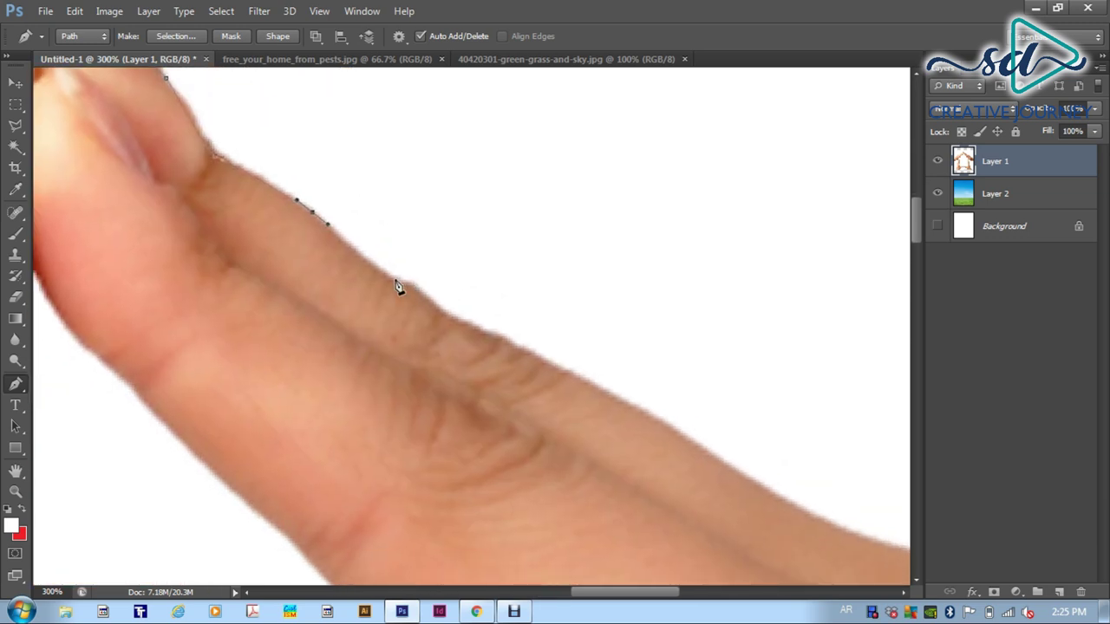
Step: Follow the outline over the wrinkled joint of the upper-right hand's finger and along its top edge
left_click_drag(395, 280, 408, 284)
left_click(426, 297)
left_click_drag(461, 321, 469, 321)
left_click_drag(570, 329, 426, 261)
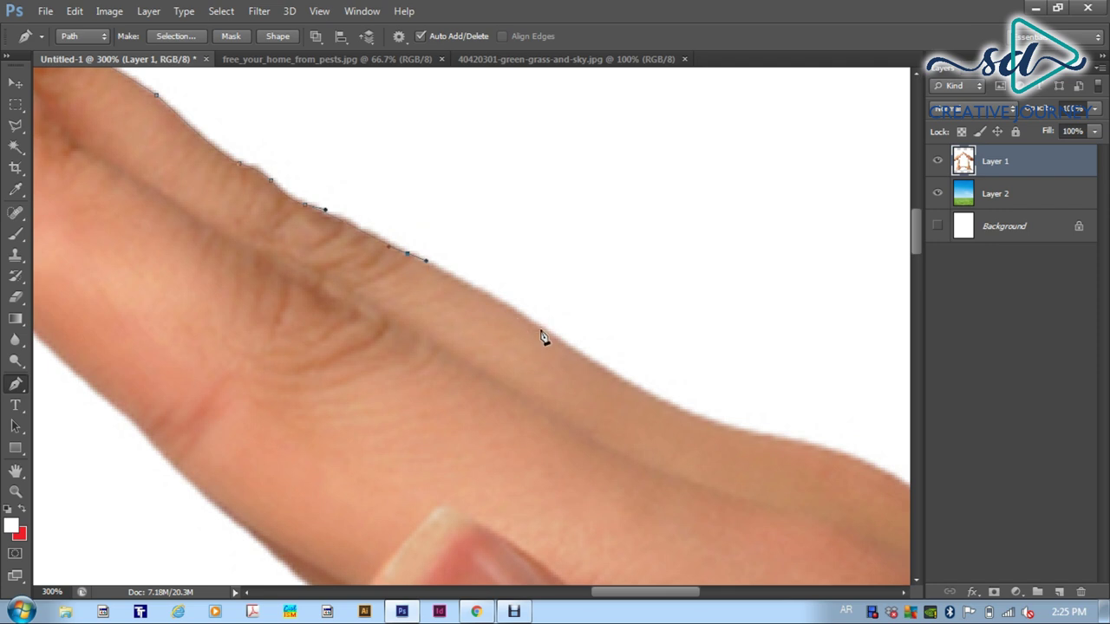
left_click_drag(562, 342, 319, 253)
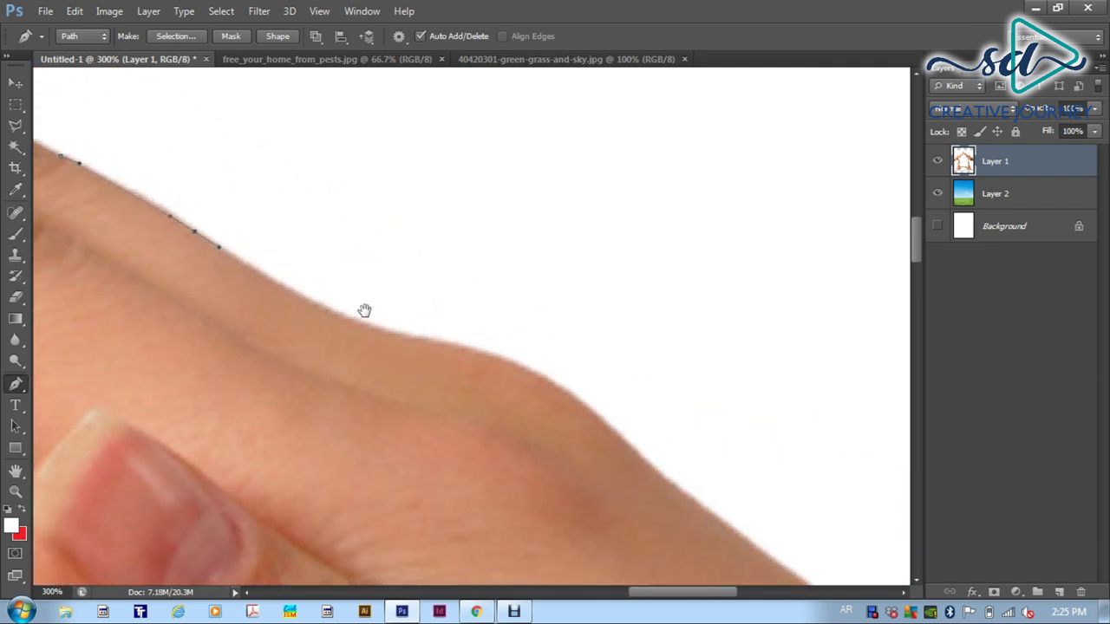
Step: Trace over the upper-right hand's knuckle and down its wrist to the image's right edge
left_click_drag(350, 325, 398, 336)
left_click(494, 359)
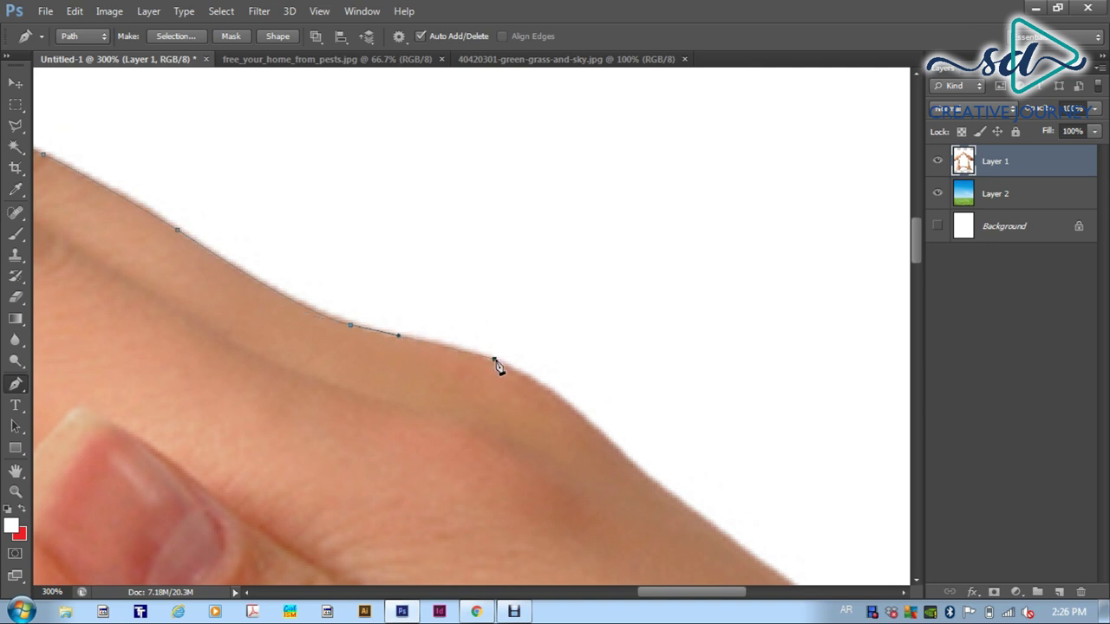
left_click_drag(519, 372, 310, 214)
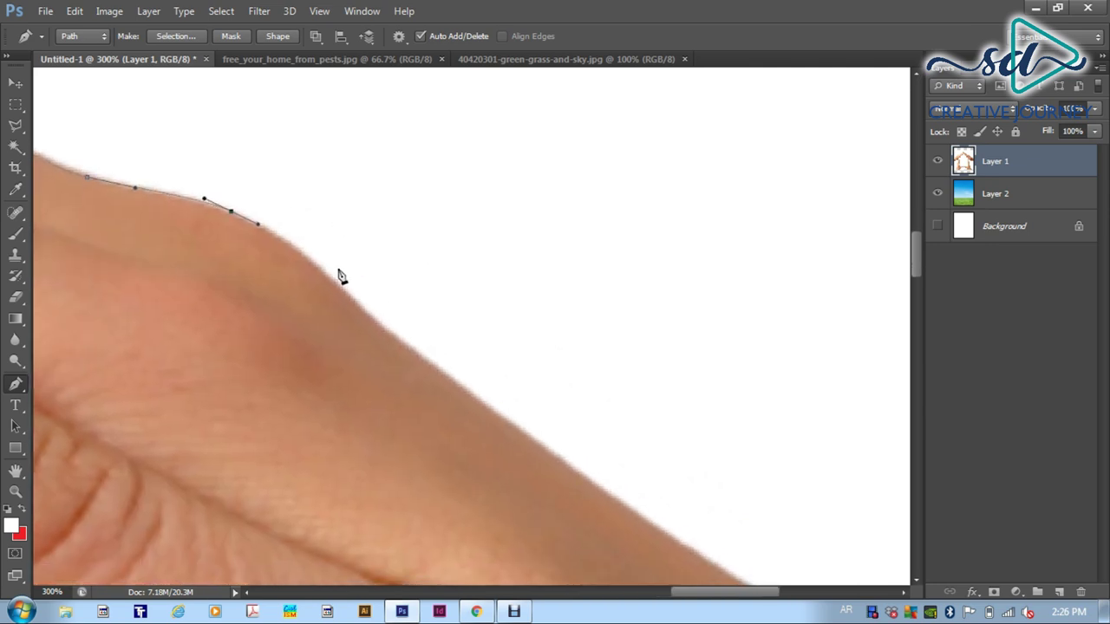
left_click_drag(353, 300, 379, 328)
left_click_drag(587, 413, 260, 151)
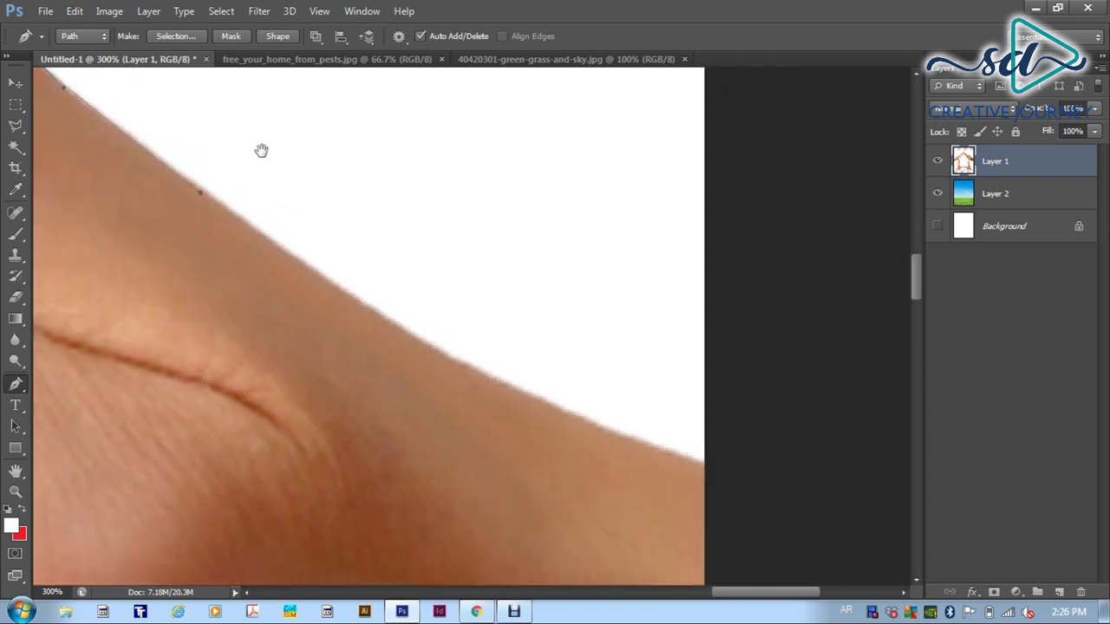
left_click(433, 348)
left_click_drag(546, 402, 607, 428)
left_click(707, 469)
Step: Close the path around the white area above the hands, routing it outside the image and across the sky to its starting point
key("ctrl+minus")
key("ctrl+minus")
key("ctrl+minus")
key("ctrl+minus")
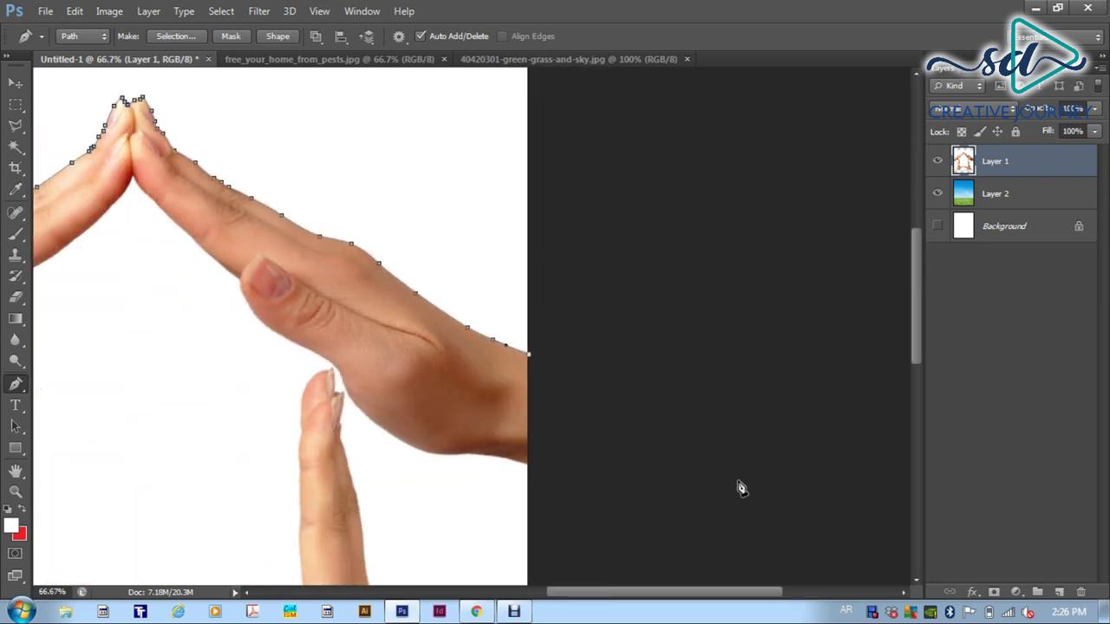
left_click_drag(509, 228, 724, 269)
left_click(752, 147)
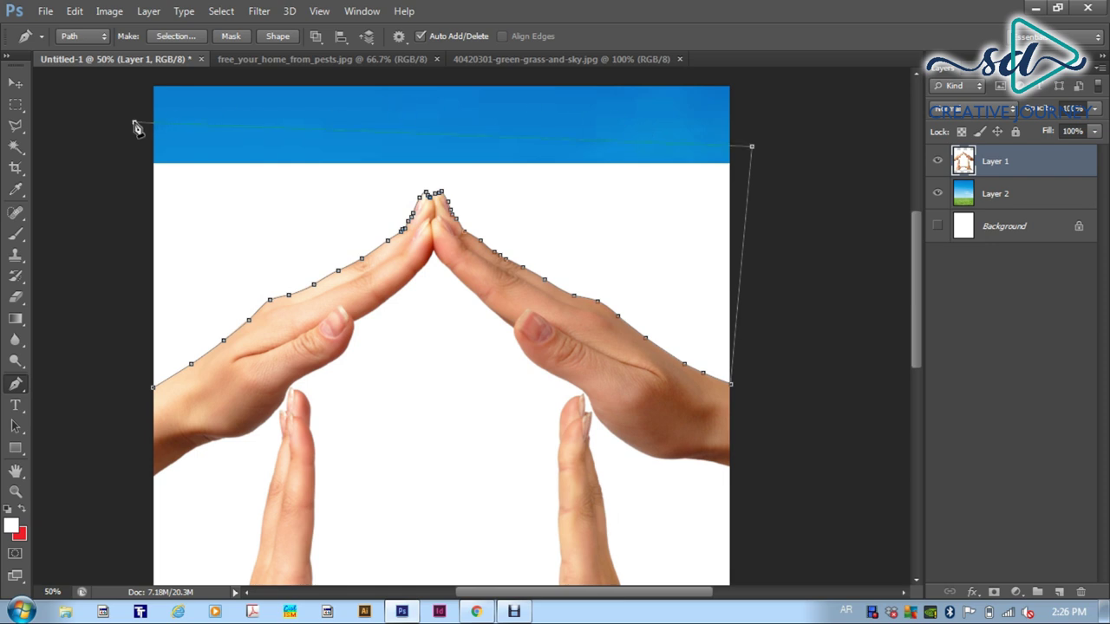
left_click(134, 123)
left_click(153, 389)
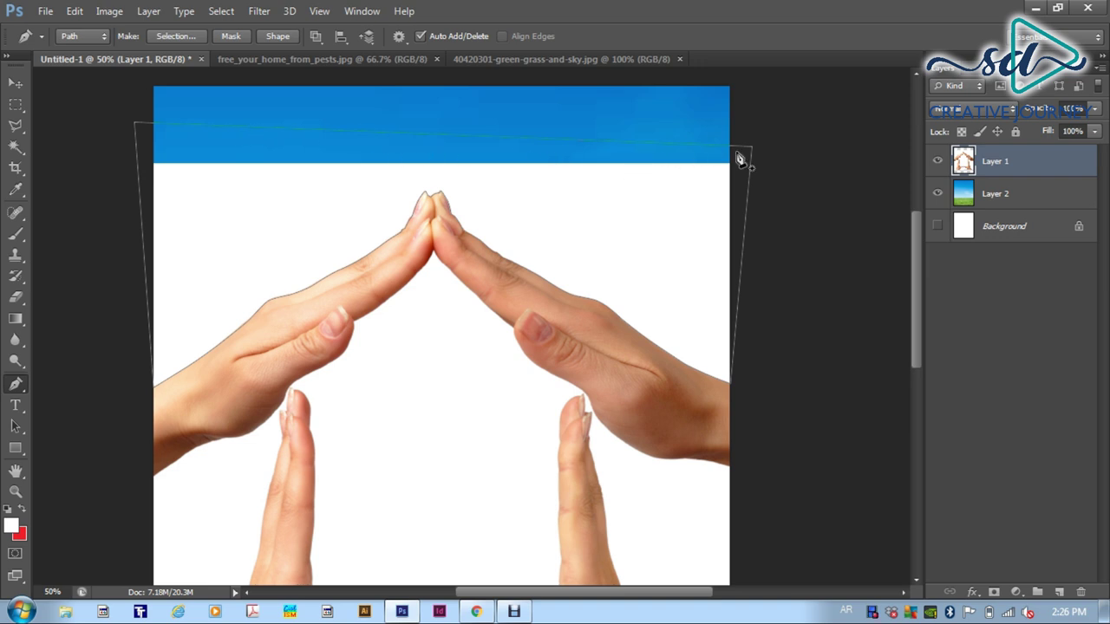
Step: Delete the white area above the hands using a 0.5-pixel feathered selection made from the path, and clear the selection
right_click(330, 176)
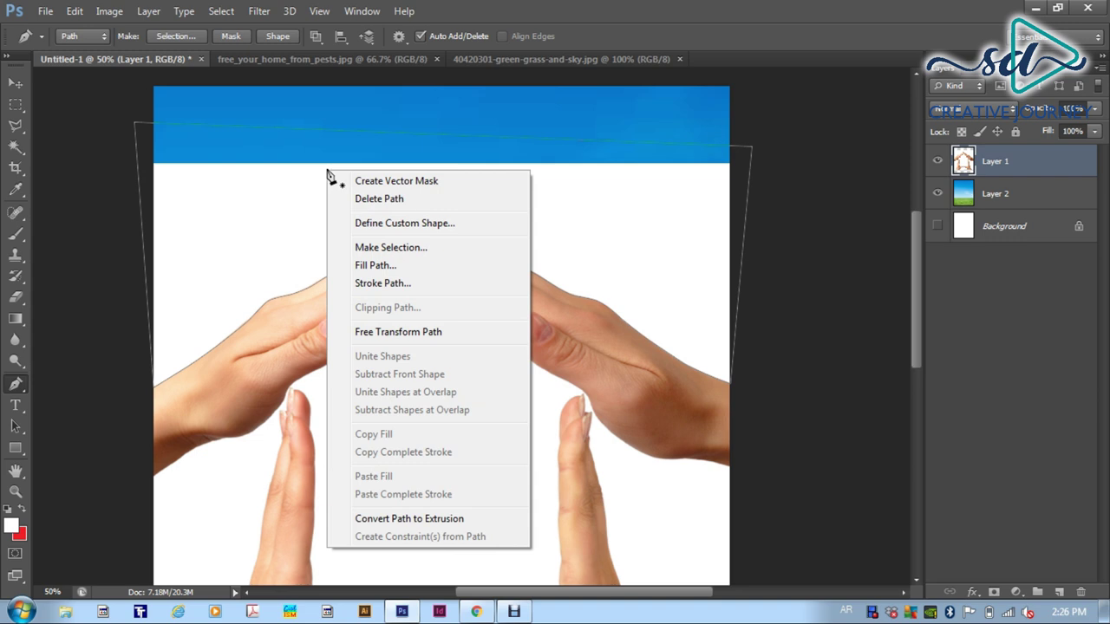
left_click(391, 247)
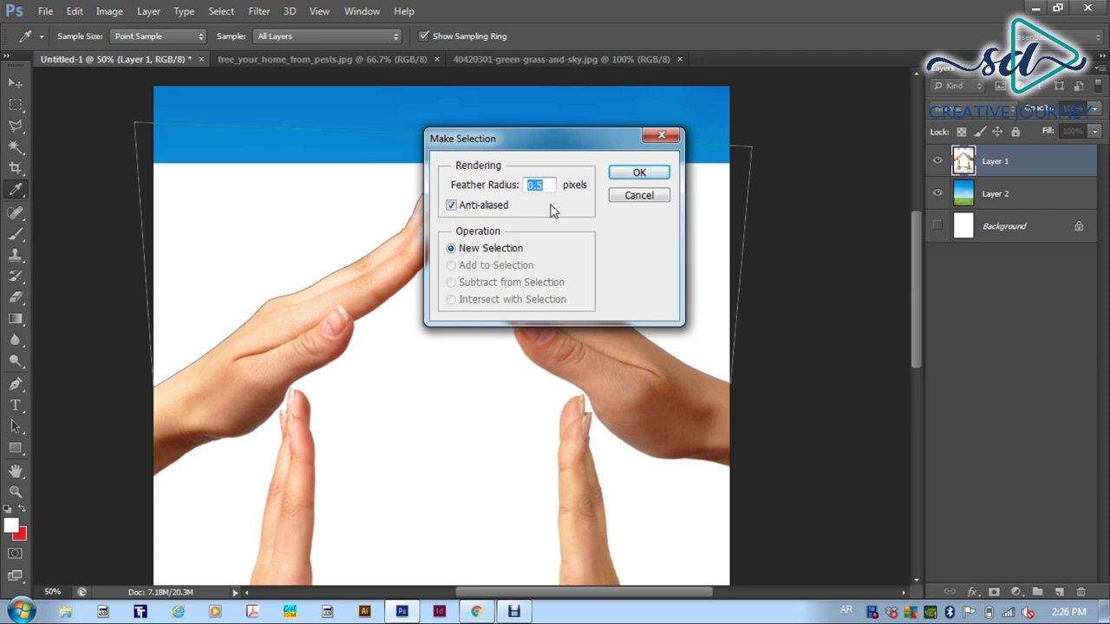
left_click(631, 176)
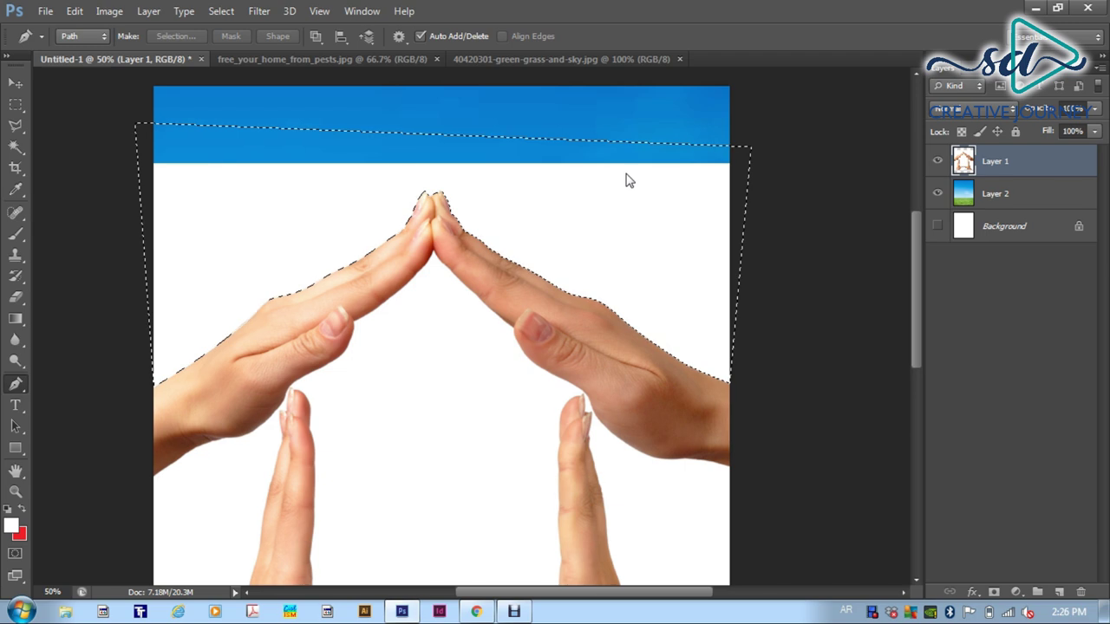
key("Delete")
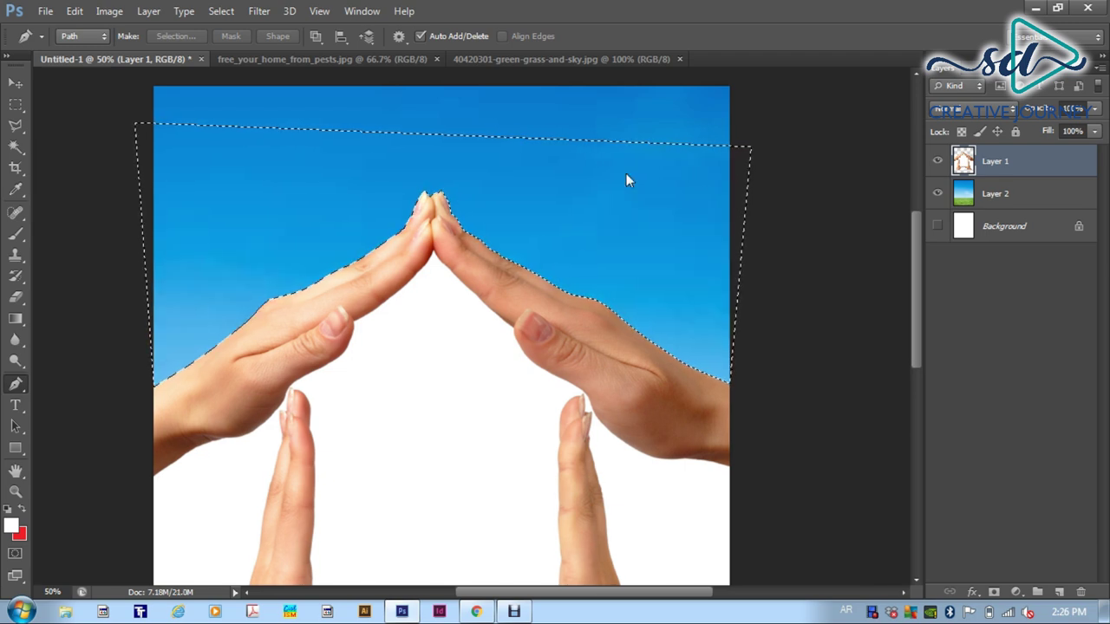
left_click(221, 10)
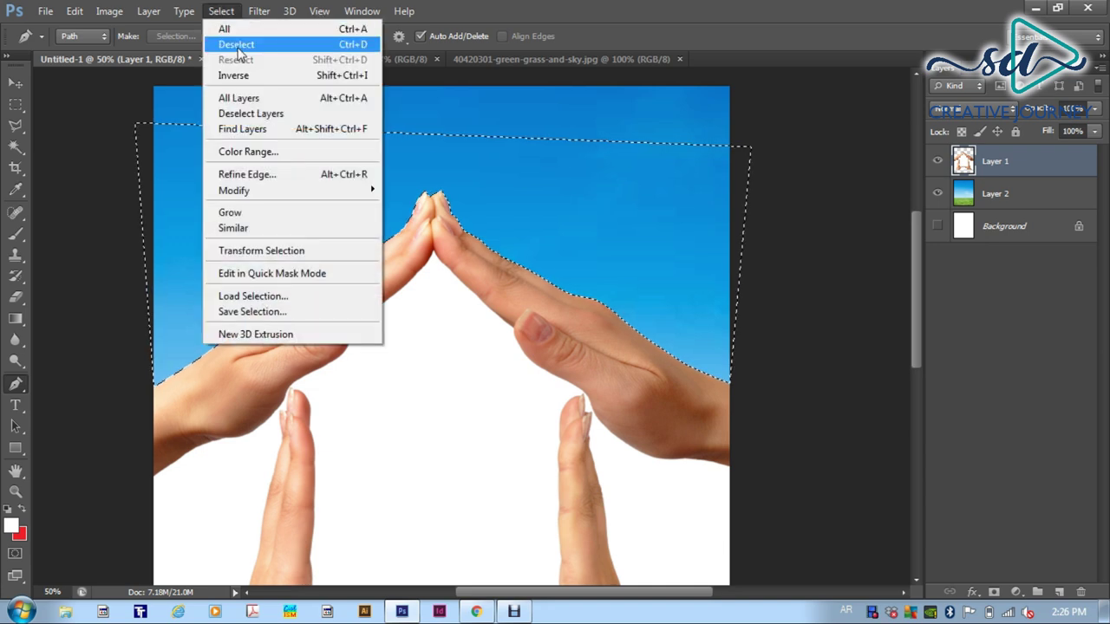
left_click(236, 42)
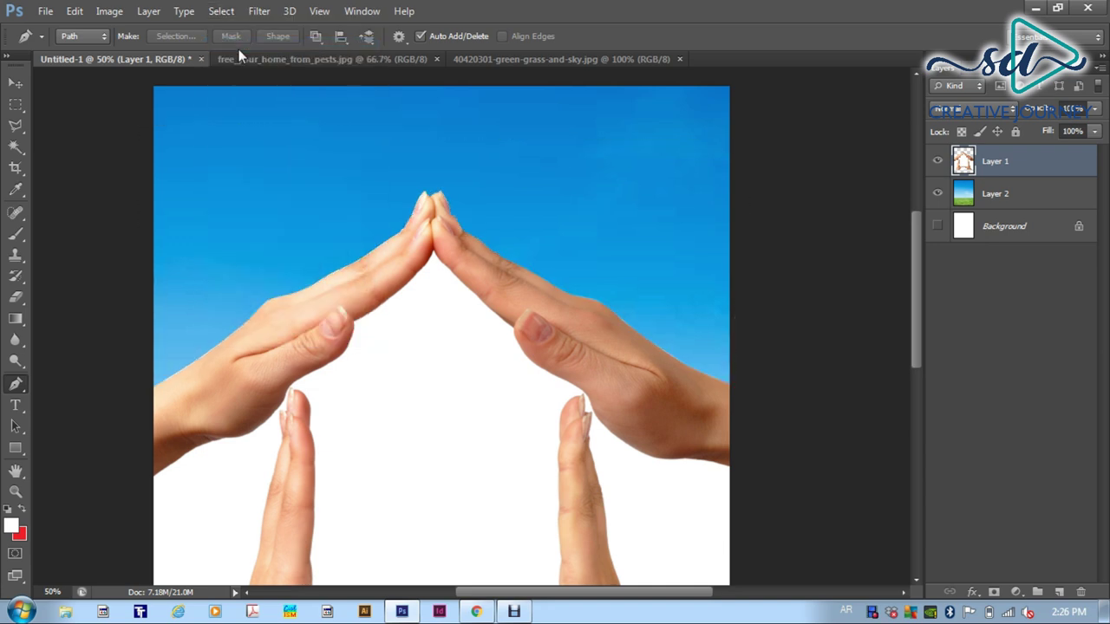
Step: Inspect the cut edges of the upper hands' fingers and joined fingertips up close, and check the remaining white area around the lower hands
left_click(14, 491)
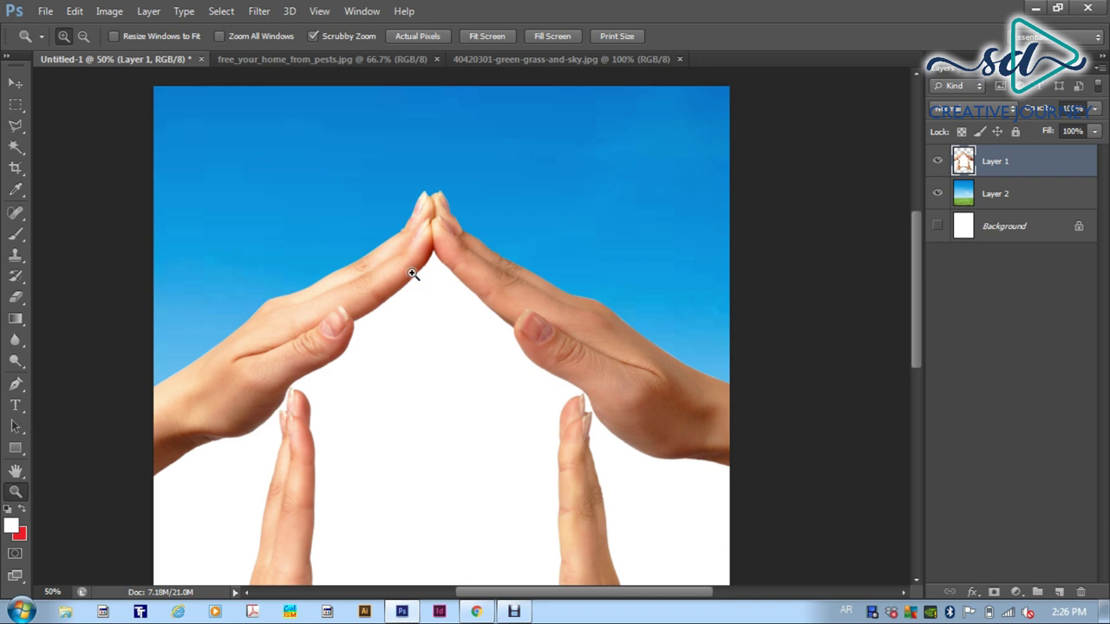
left_click(415, 228)
left_click(417, 228)
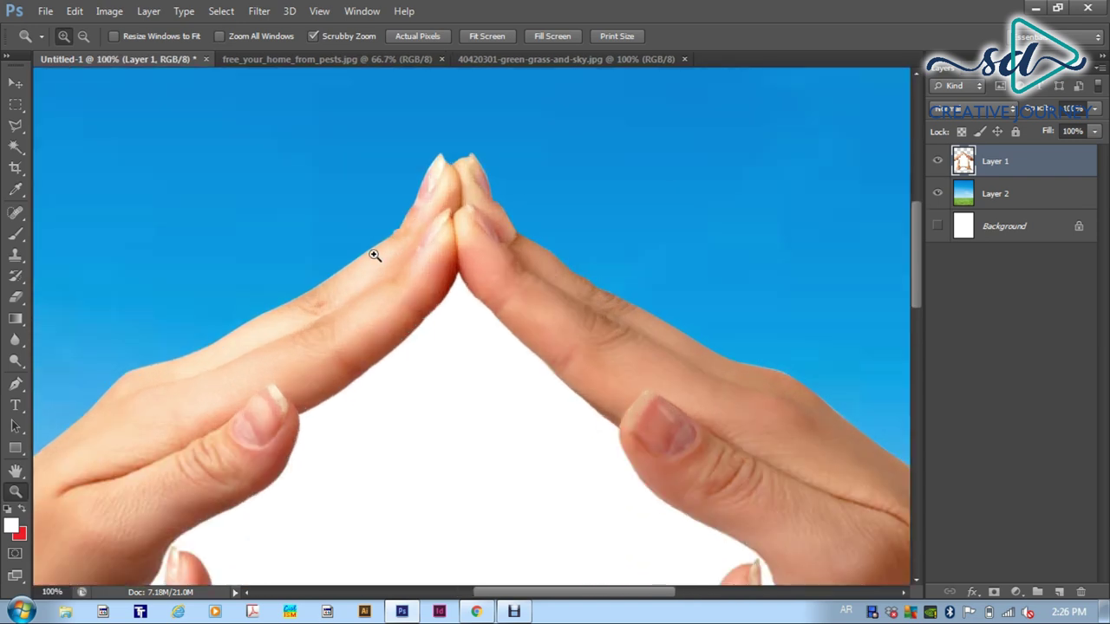
left_click(374, 247)
left_click(374, 240)
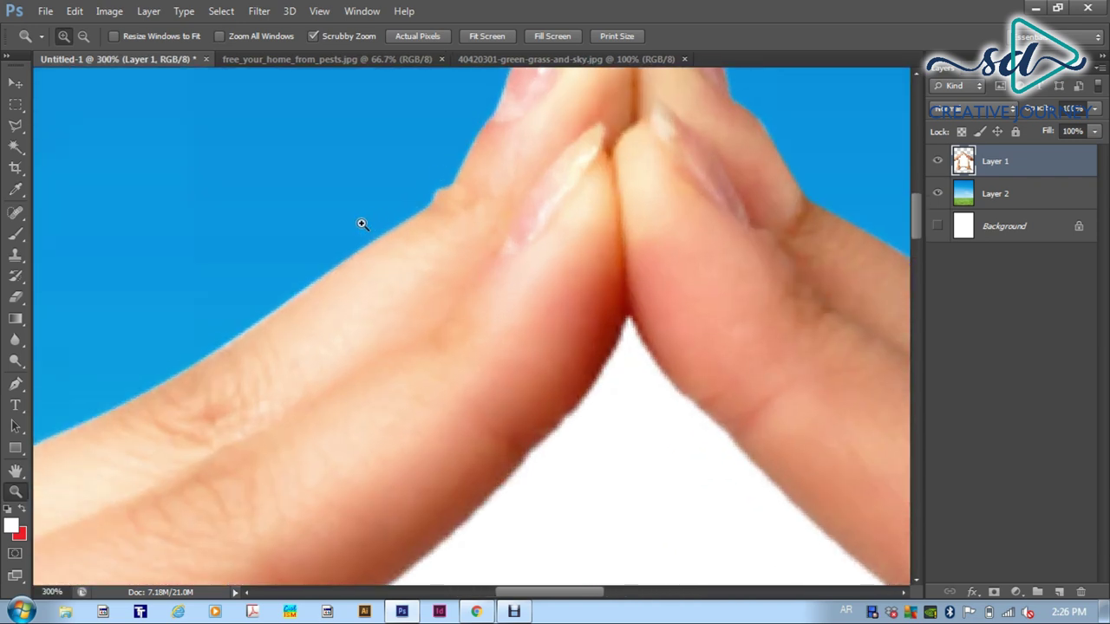
left_click(361, 224)
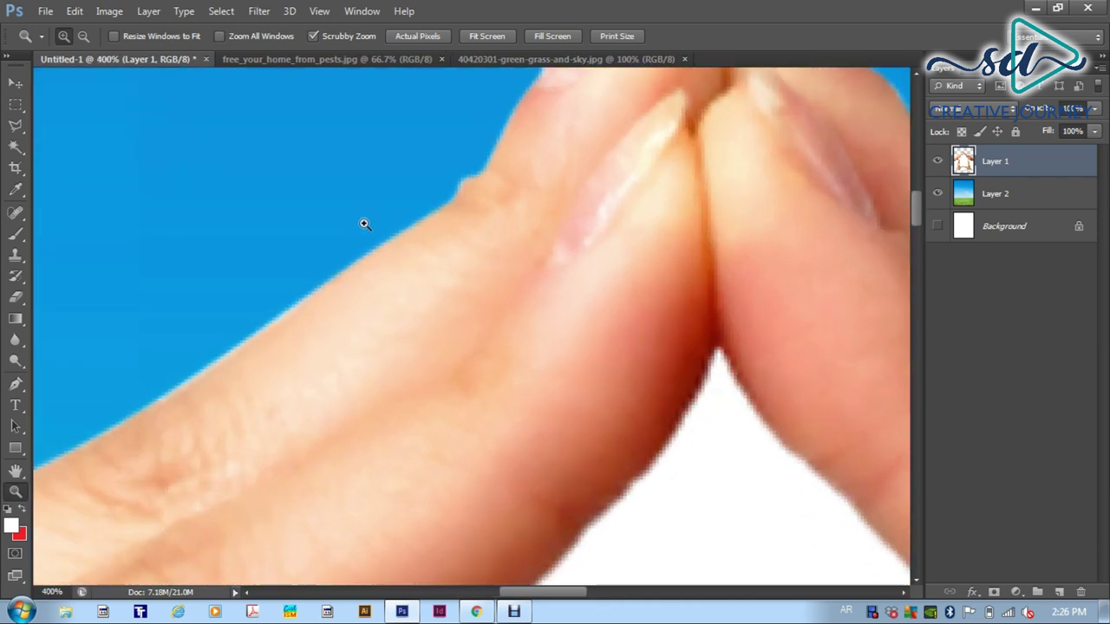
left_click(464, 192, "alt")
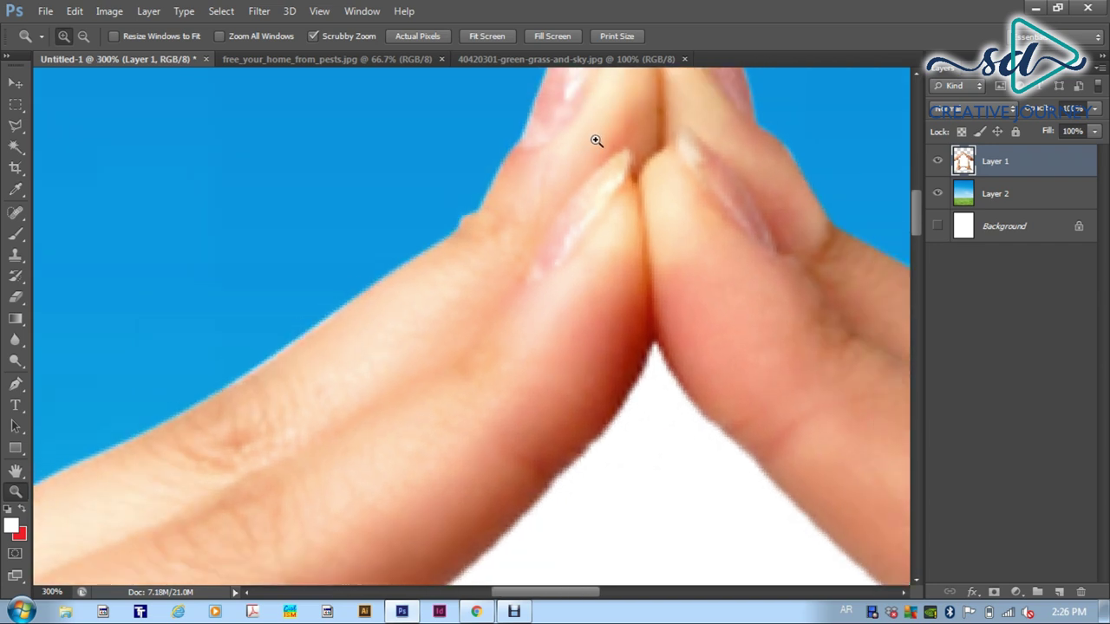
left_click_drag(592, 135, 411, 255)
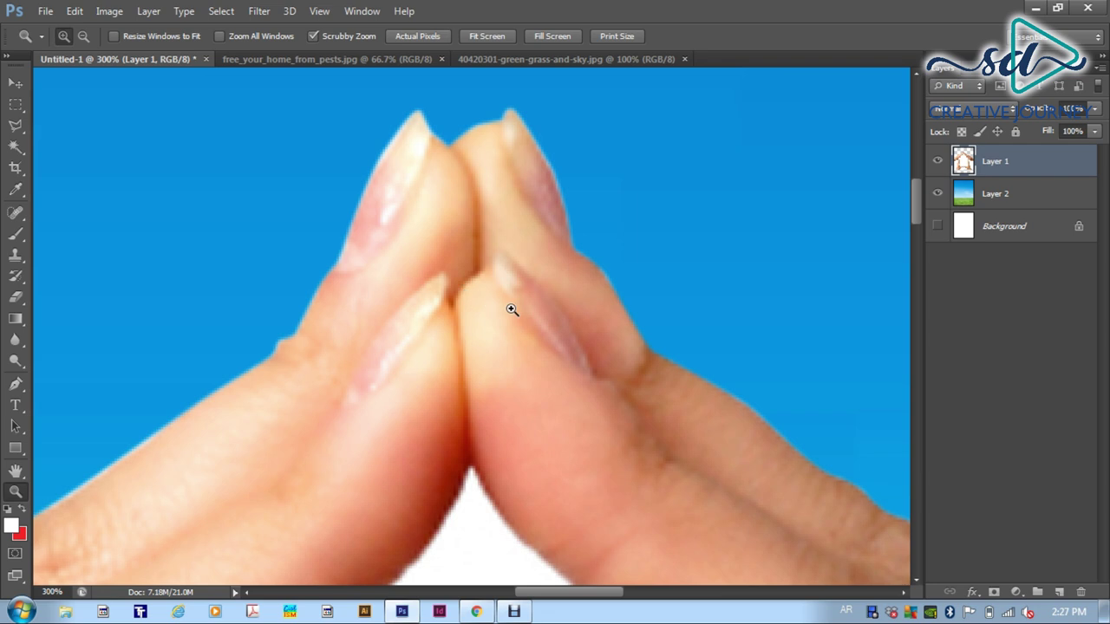
left_click_drag(511, 307, 426, 218)
left_click_drag(404, 283, 505, 303)
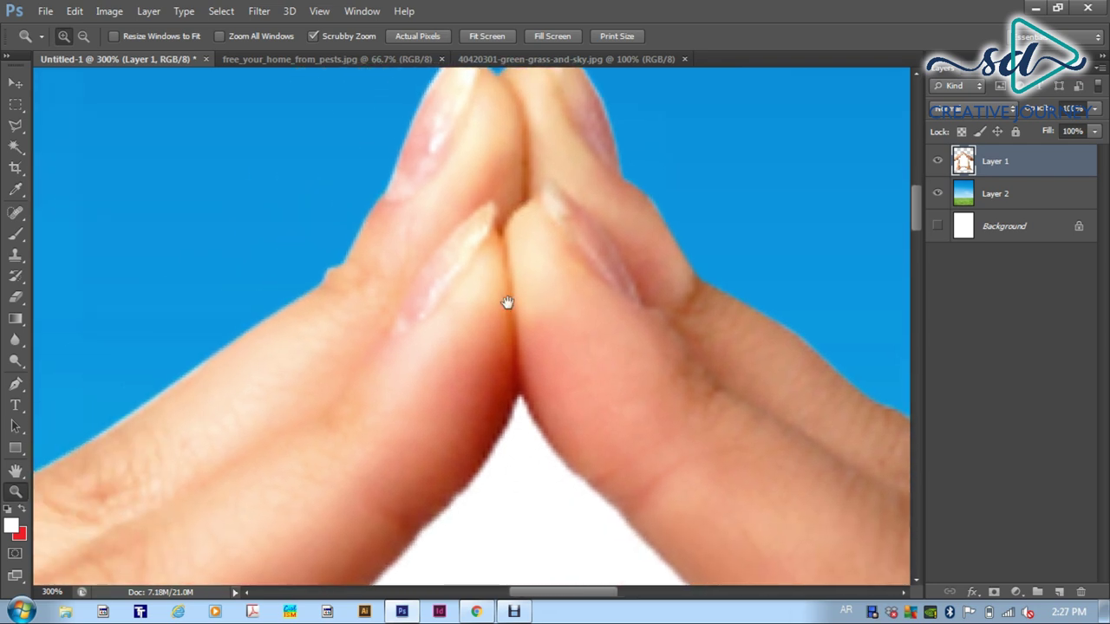
left_click_drag(420, 309, 455, 227)
key("ctrl+minus")
key("ctrl+minus")
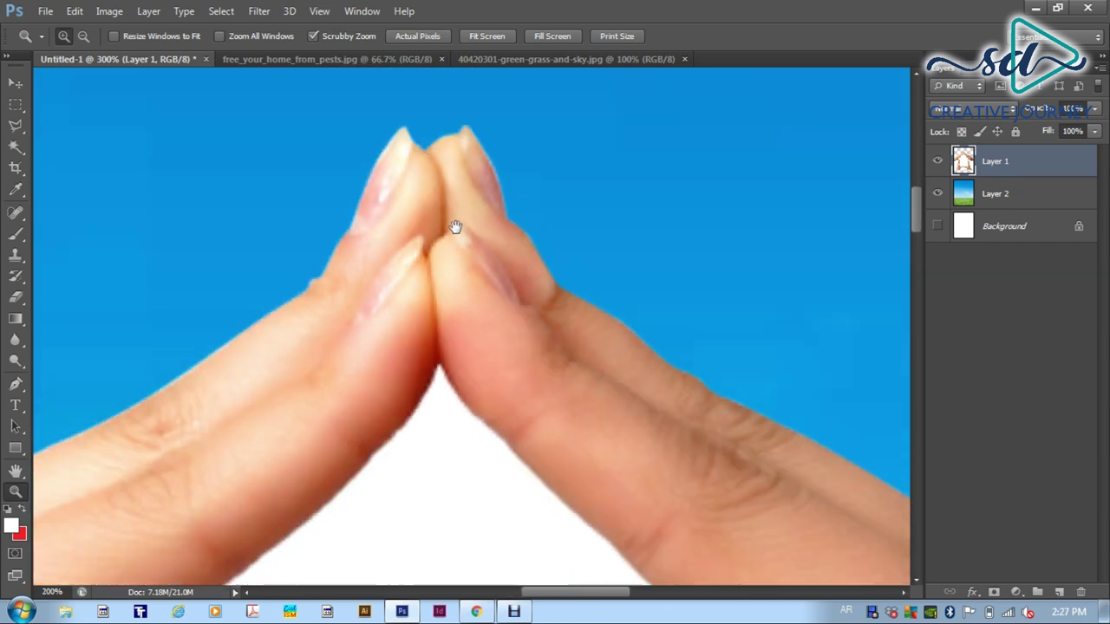
key("ctrl+minus")
key("ctrl+minus")
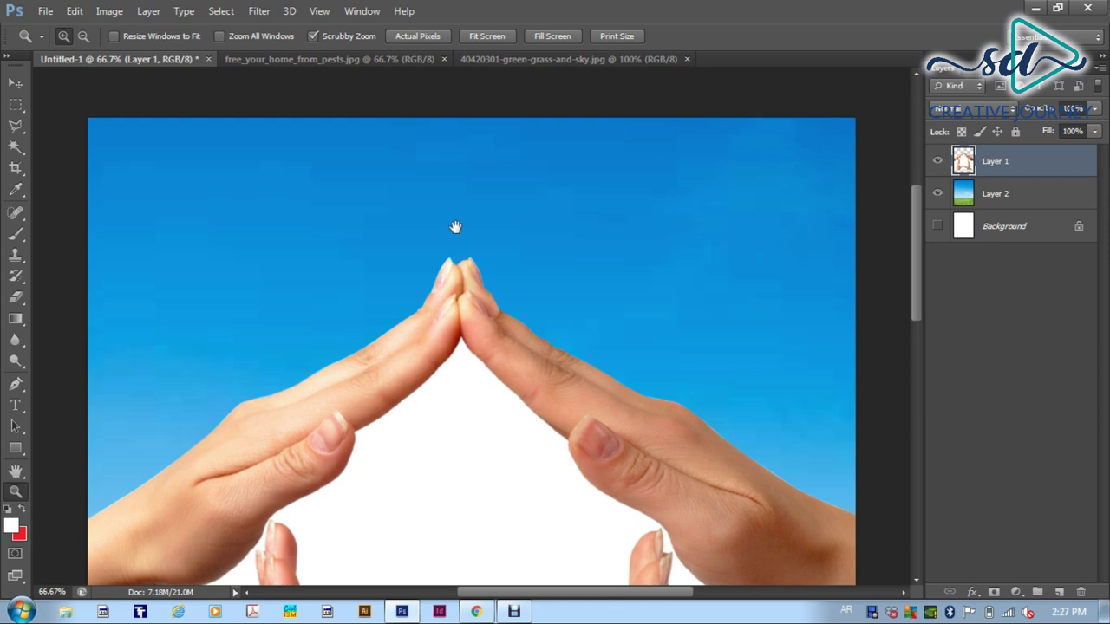
left_click_drag(441, 294, 458, 193)
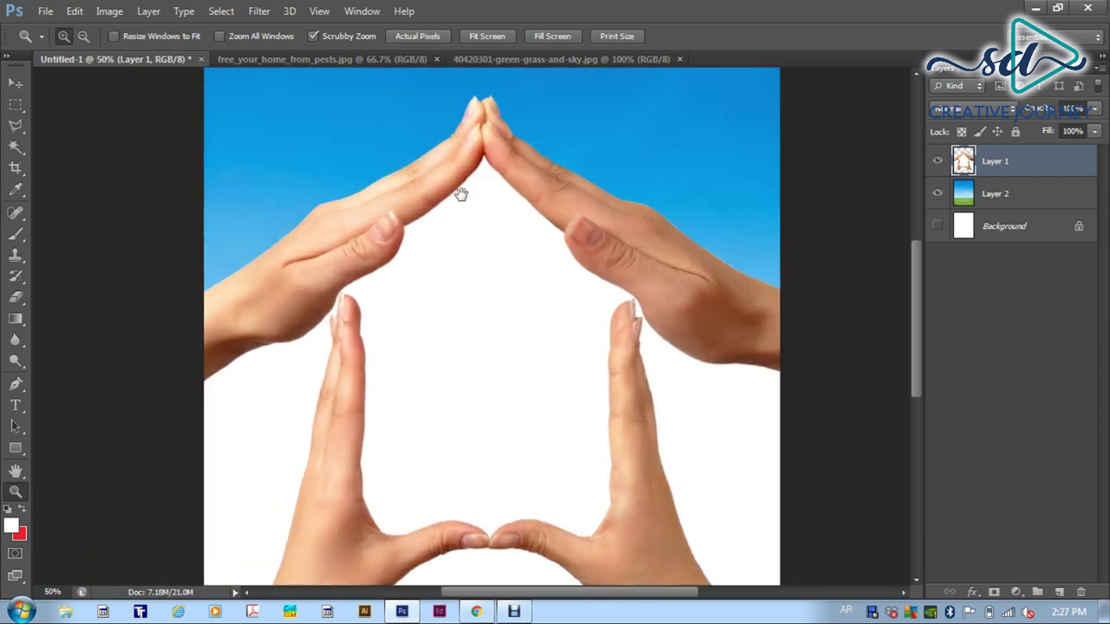
left_click_drag(439, 285, 451, 198)
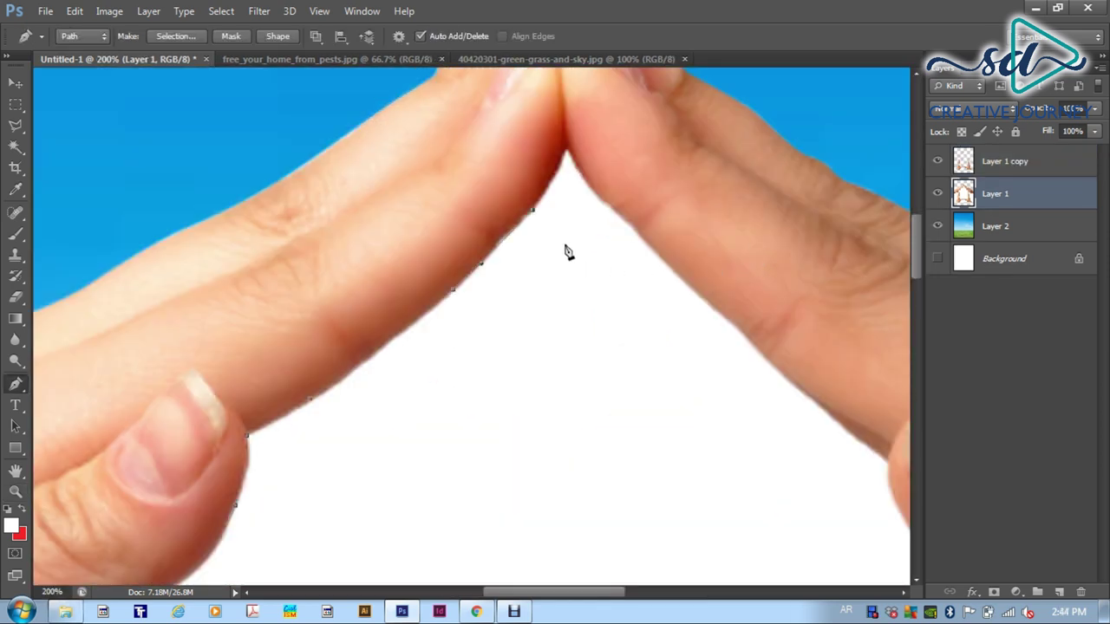
Step: Trace the path from the joined fingertips down the inner edge of the upper-right hand's finger to its thumb
left_click(567, 150)
left_click_drag(601, 199, 619, 211)
left_click_drag(751, 339, 467, 197)
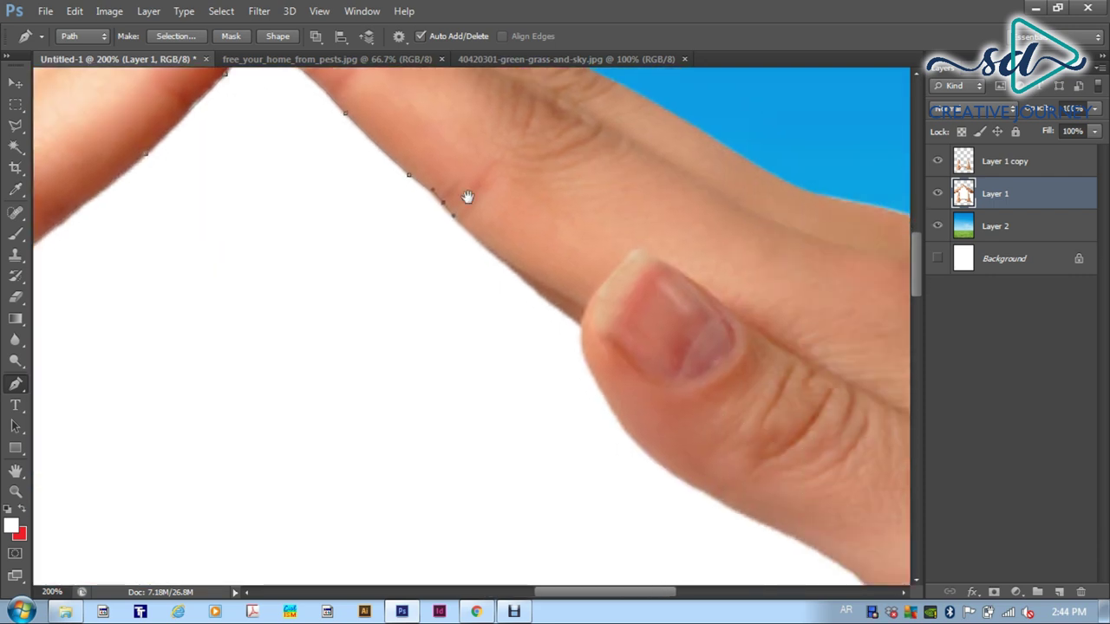
left_click_drag(511, 270, 532, 290)
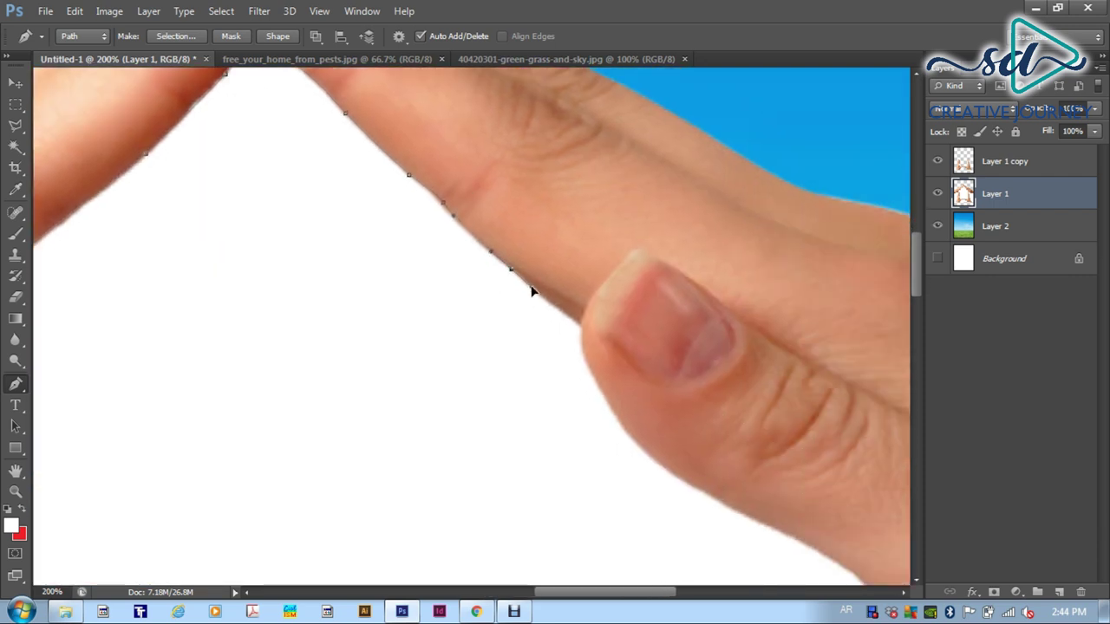
left_click(580, 328)
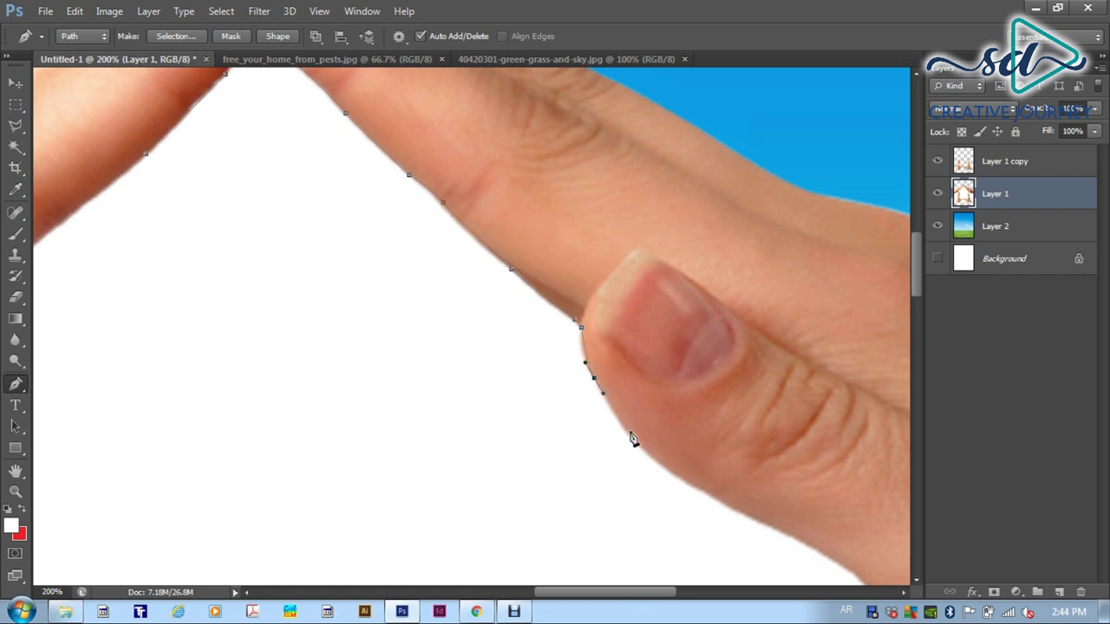
Step: Continue the path around the upper-right hand's thumb and along its lower edge onto the palm, past the lower hand's fingertips
left_click_drag(672, 440, 404, 257)
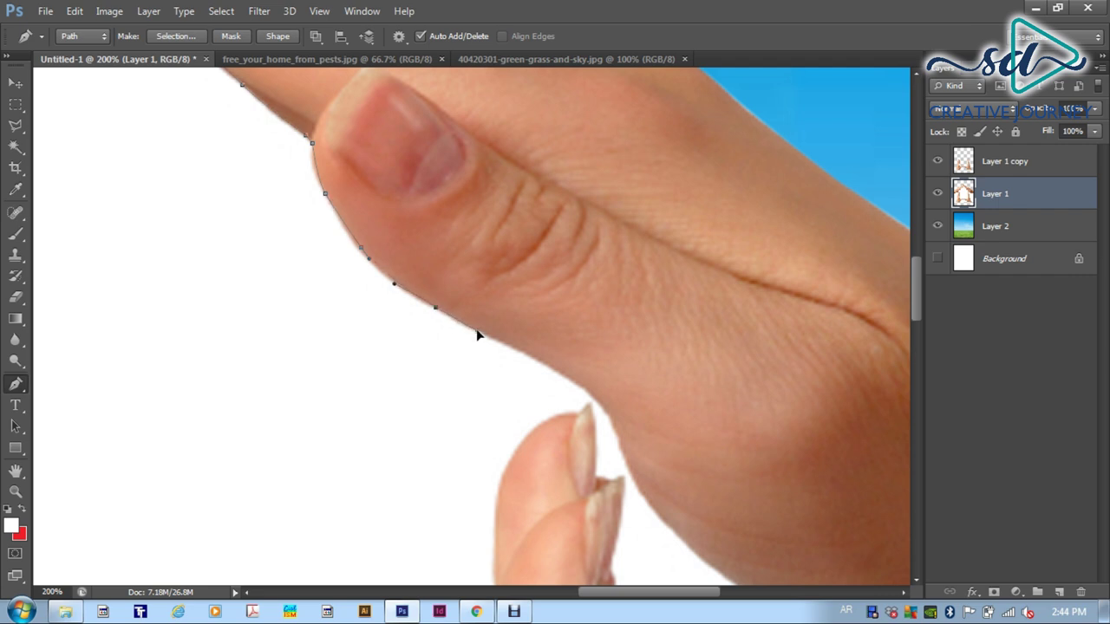
left_click_drag(559, 374, 568, 379)
left_click_drag(650, 500, 657, 511)
Step: Trace along the underside of the upper-right hand's palm and wrist to just beyond the image's right edge
left_click_drag(649, 421, 390, 208)
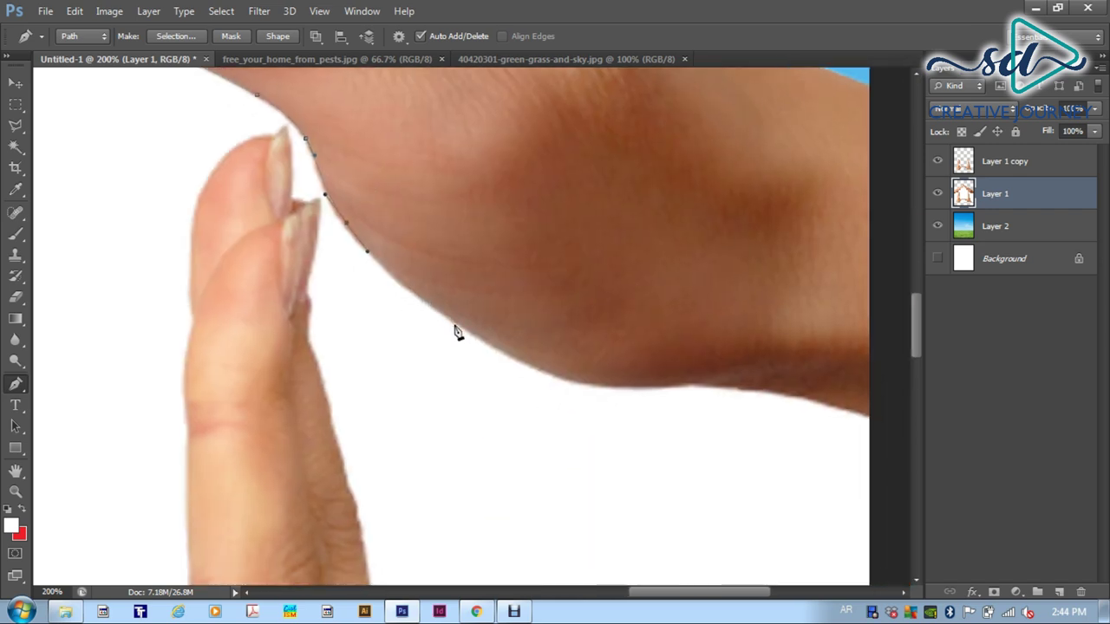
left_click_drag(463, 330, 508, 355)
left_click_drag(623, 395, 618, 393)
left_click_drag(719, 389, 413, 243)
left_click(468, 285)
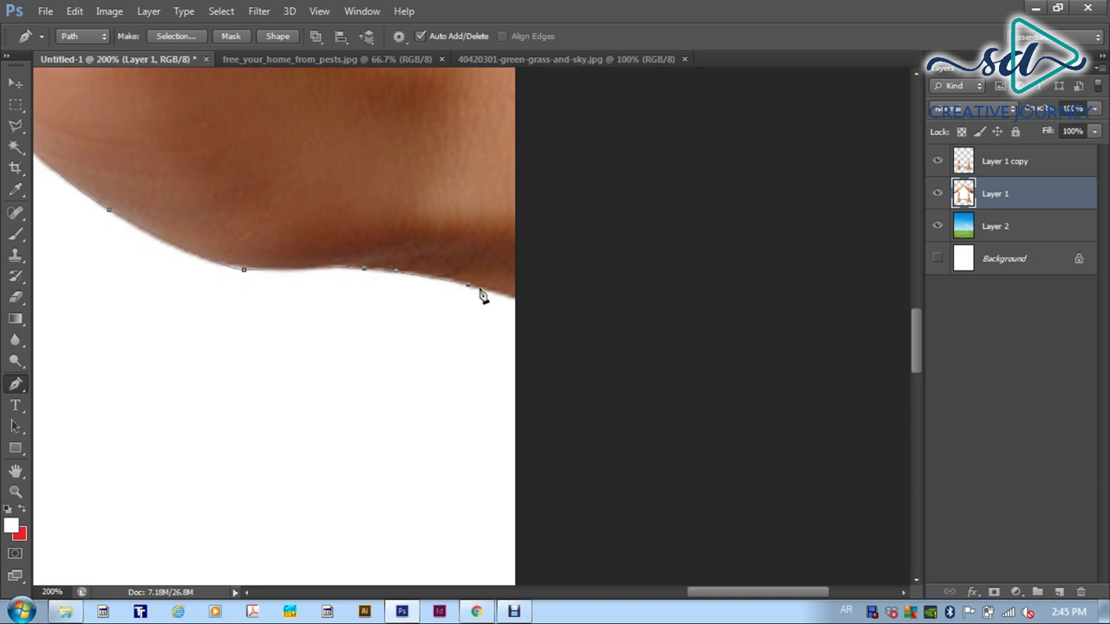
left_click(519, 301)
Step: Close the path around the white area below the upper hands, routing it outside the image and across the grass to its starting point
key("ctrl+minus")
key("ctrl+minus")
key("ctrl+minus")
key("ctrl+minus")
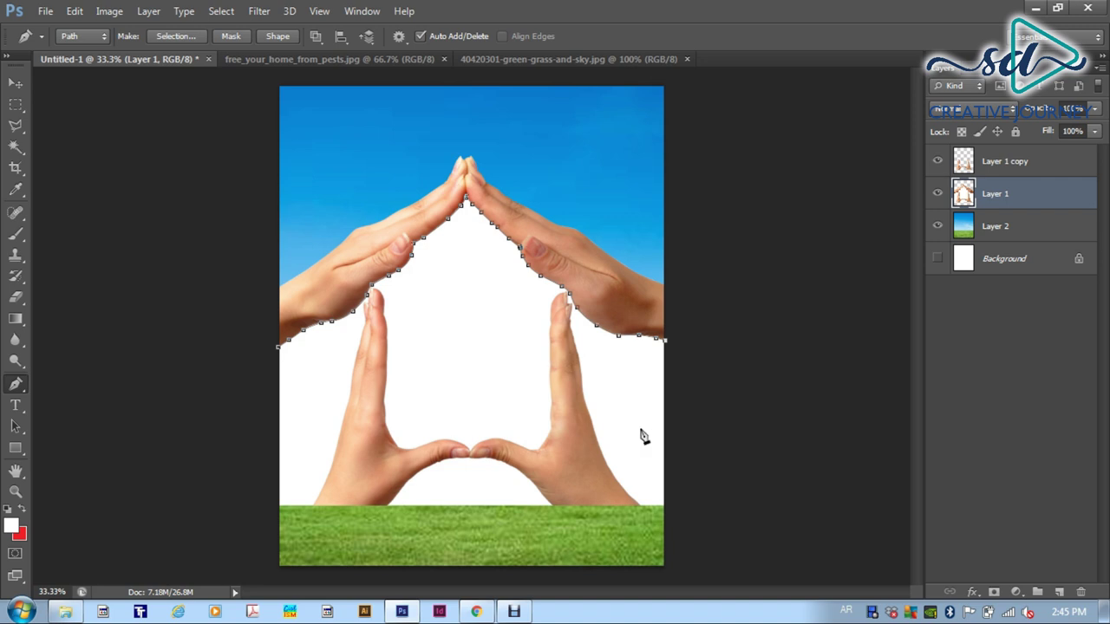
left_click(707, 481)
left_click(677, 521)
left_click(265, 528)
left_click(257, 481)
left_click(273, 383)
left_click(279, 350)
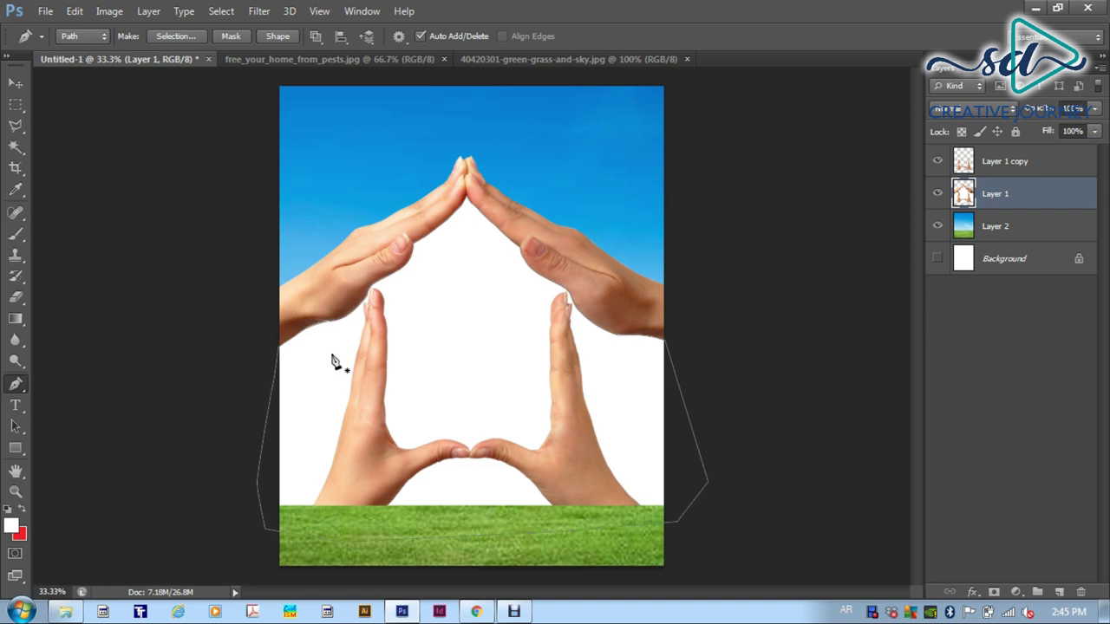
Step: Make a new anti-aliased selection from the closed path with a 0.5-pixel feather
right_click(333, 359)
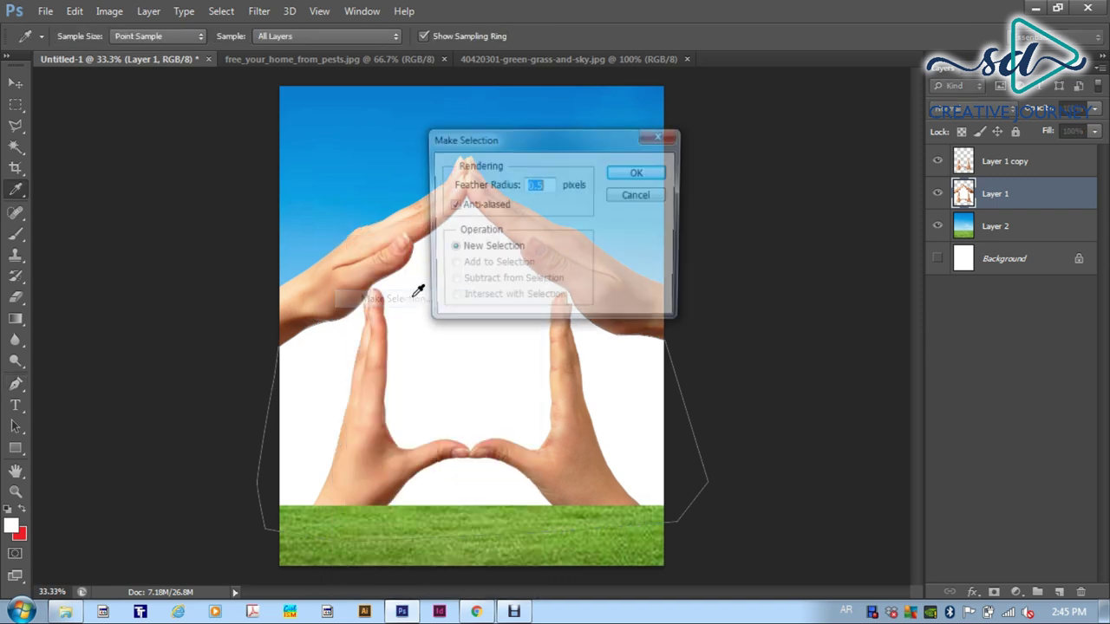
left_click(413, 300)
left_click(639, 173)
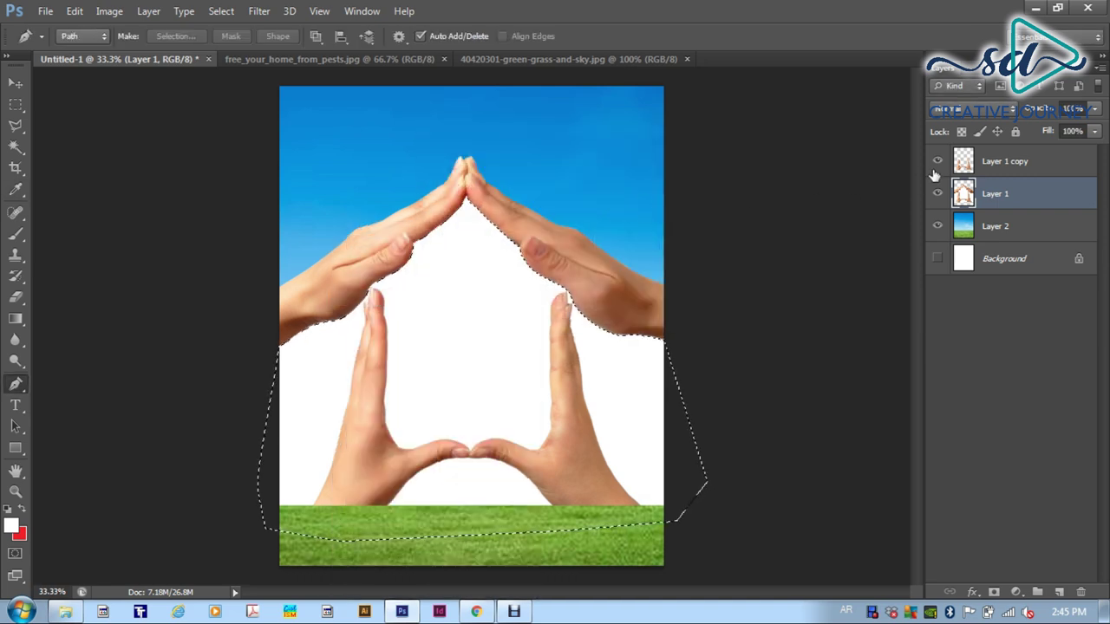
Step: With Layer 1 copy hidden, delete the selected white area and lower hands from Layer 1, deselect, and show the copy again
left_click(937, 162)
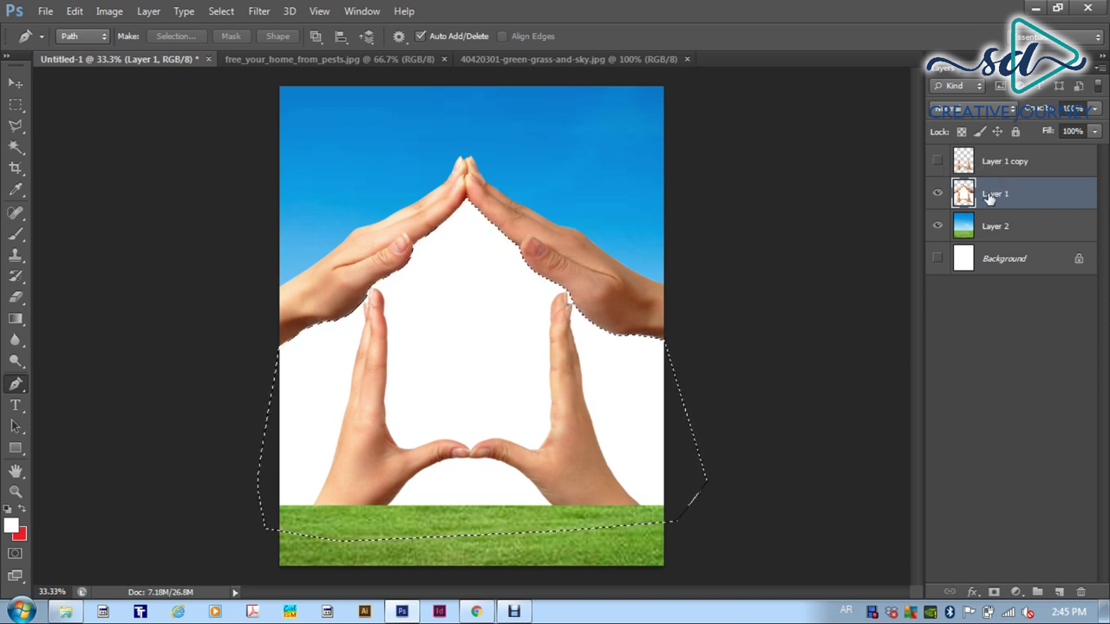
key("Delete")
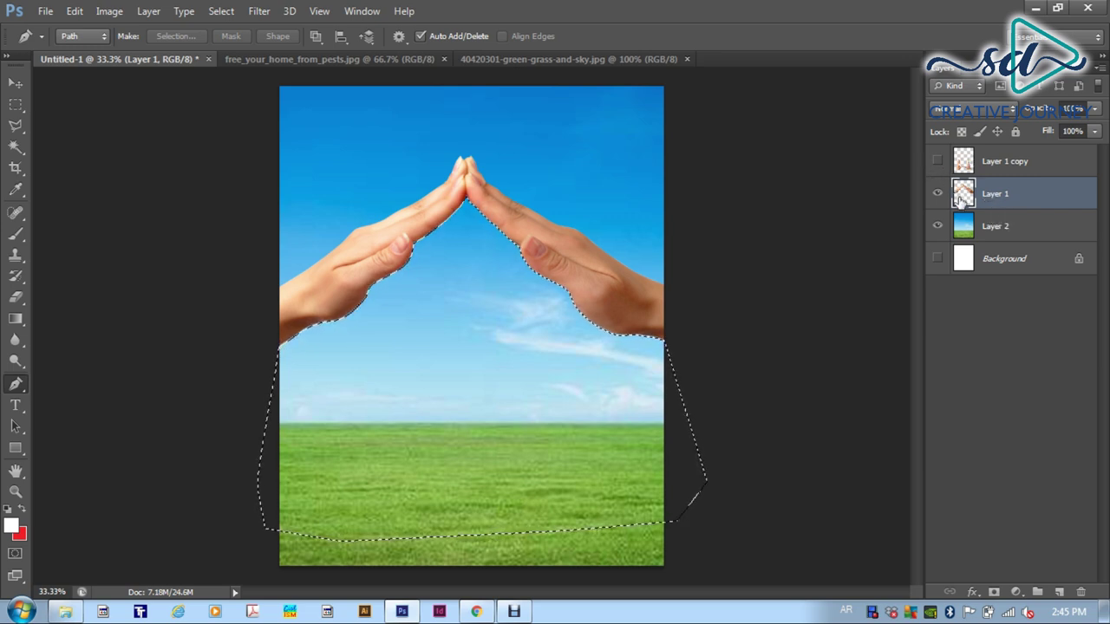
left_click(221, 11)
left_click(236, 43)
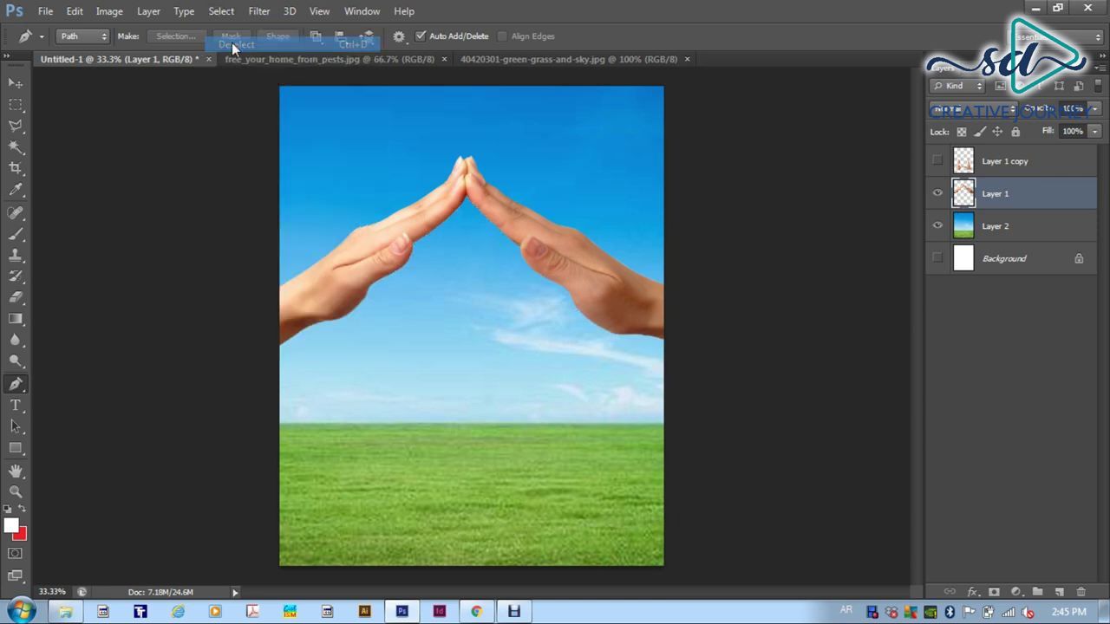
left_click(937, 163)
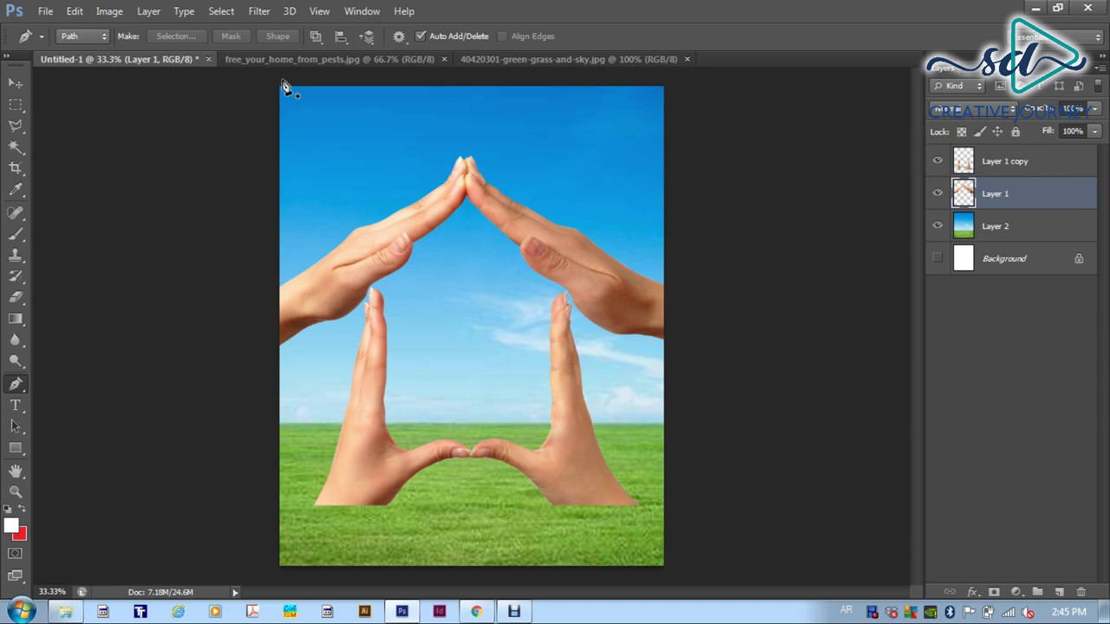
Step: Draw trial rectangular marquee selections across the sky between the hands and over the upper hands
left_click(16, 104)
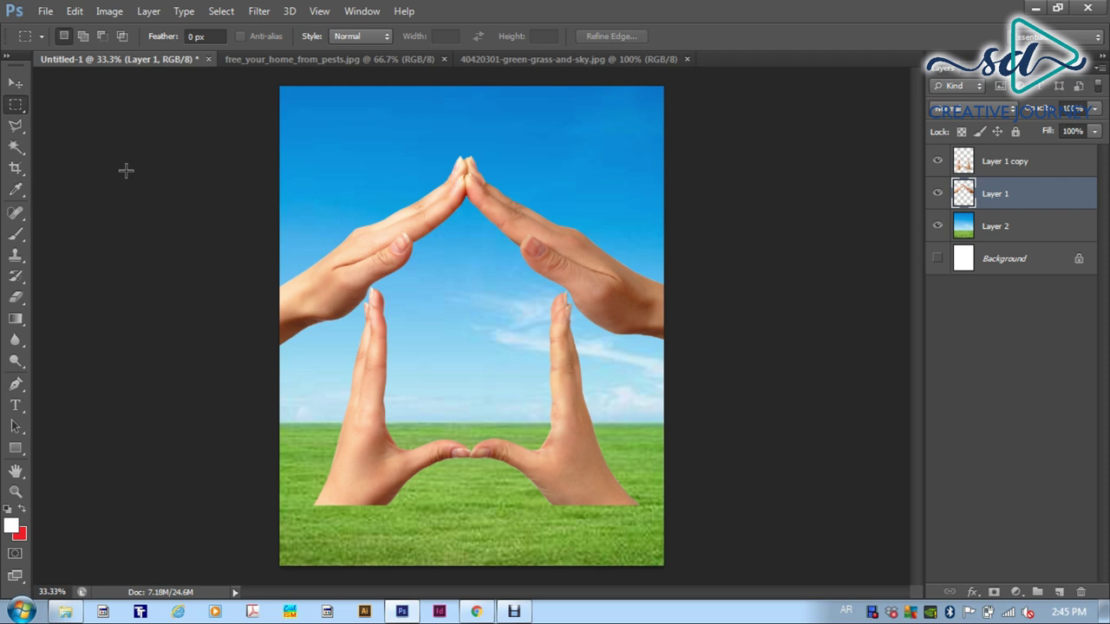
left_click_drag(410, 300, 597, 365)
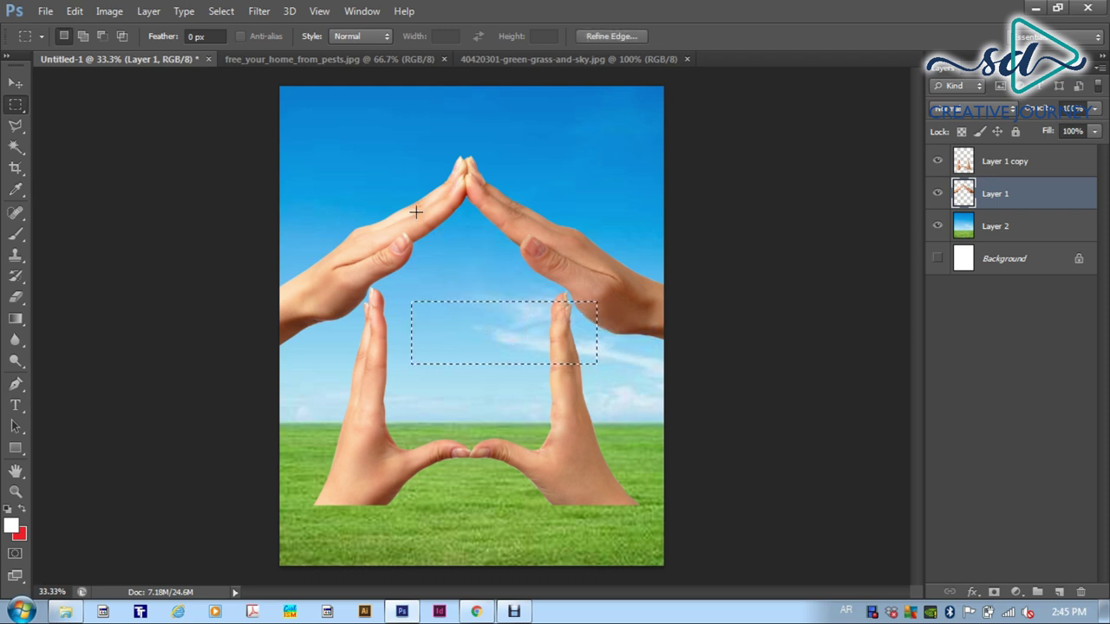
mouse_move(399, 176)
left_mouse_down()
mouse_move(576, 279)
mouse_move(615, 285)
left_mouse_up()
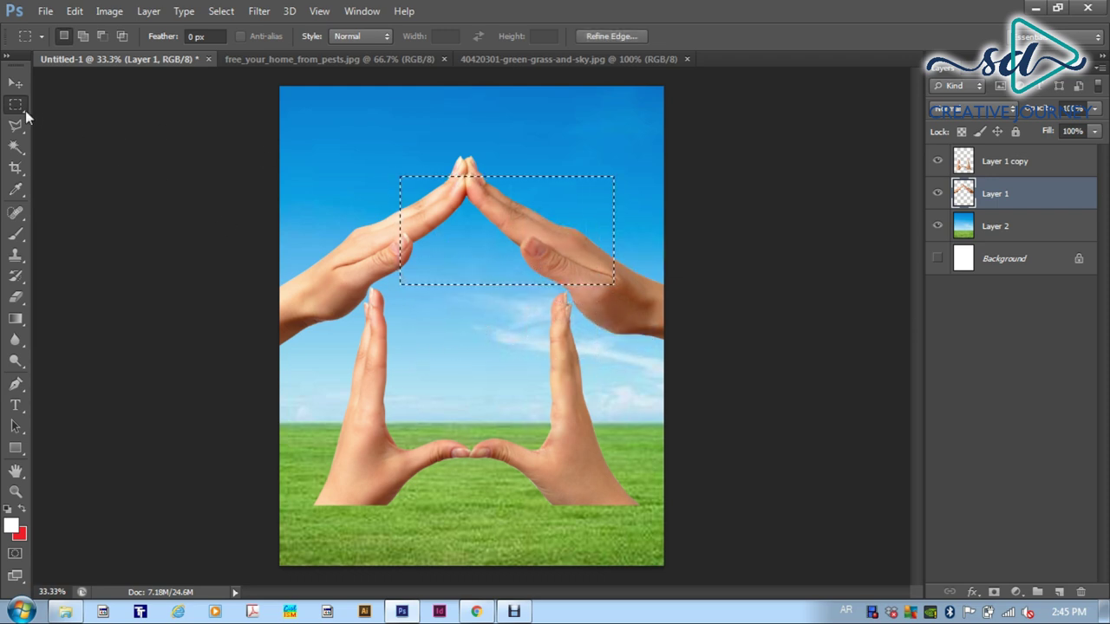
Step: Try the Elliptical Marquee with an oval selection and a larger circular one around the upper hands, then deselect
right_click(25, 111)
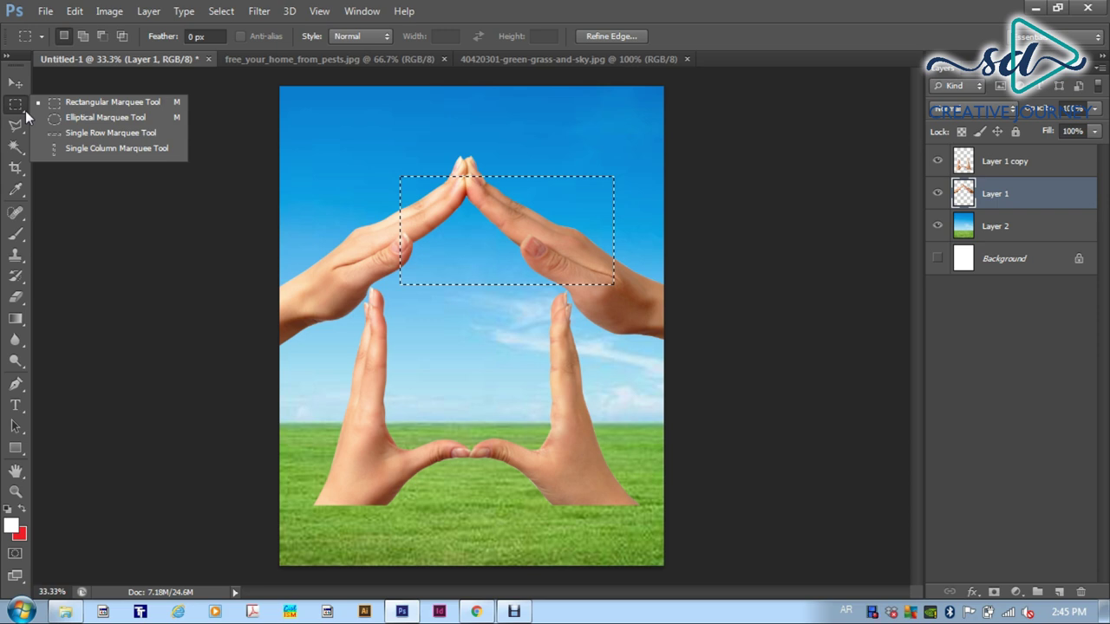
left_click(47, 119)
left_click_drag(379, 145, 519, 254)
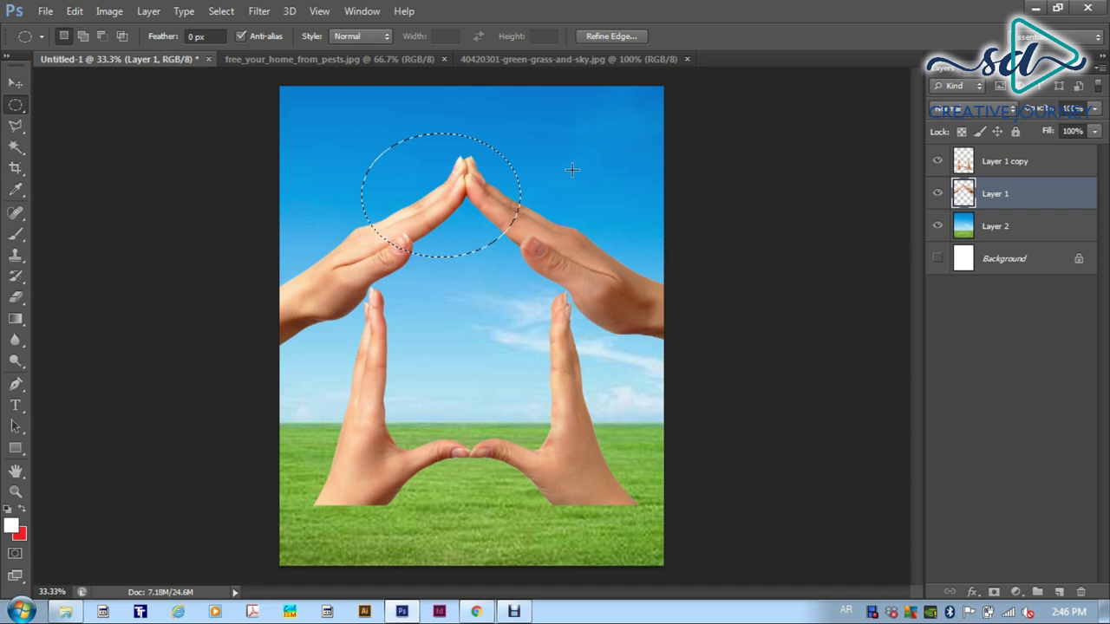
left_click_drag(572, 170, 498, 248)
left_click(467, 286)
left_click_drag(435, 223, 465, 248)
key("ctrl+z")
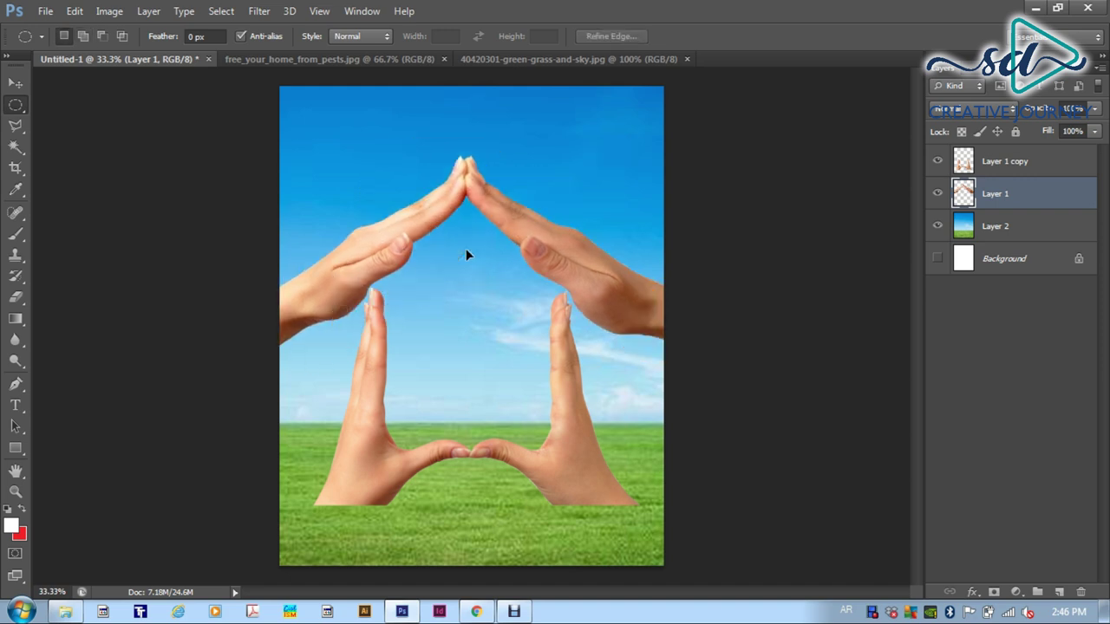
left_click_drag(376, 143, 611, 380)
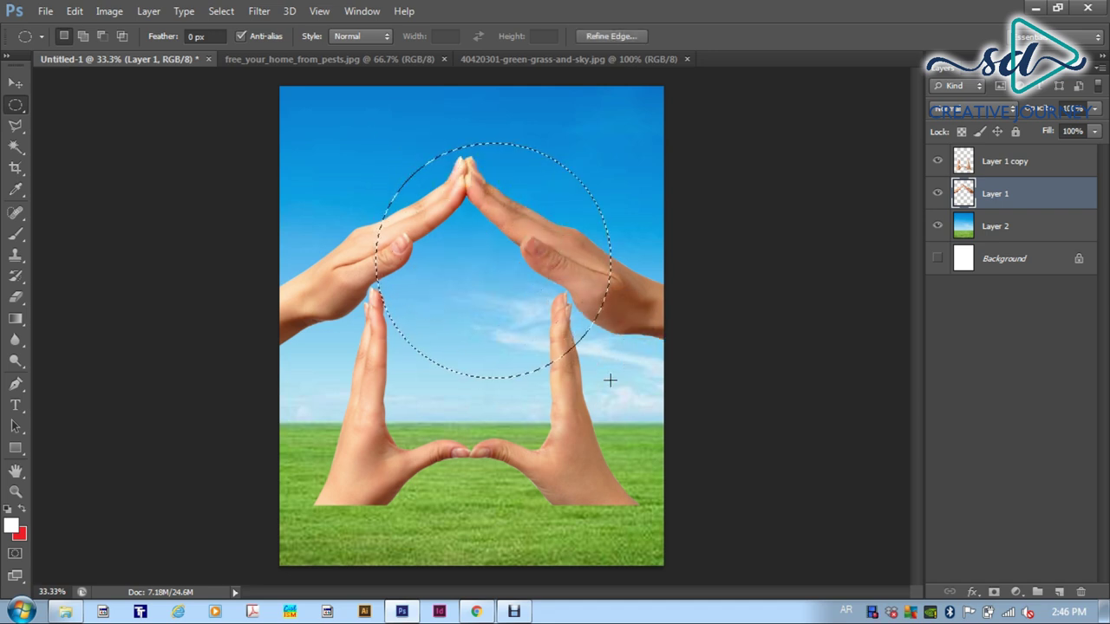
key("ctrl+d")
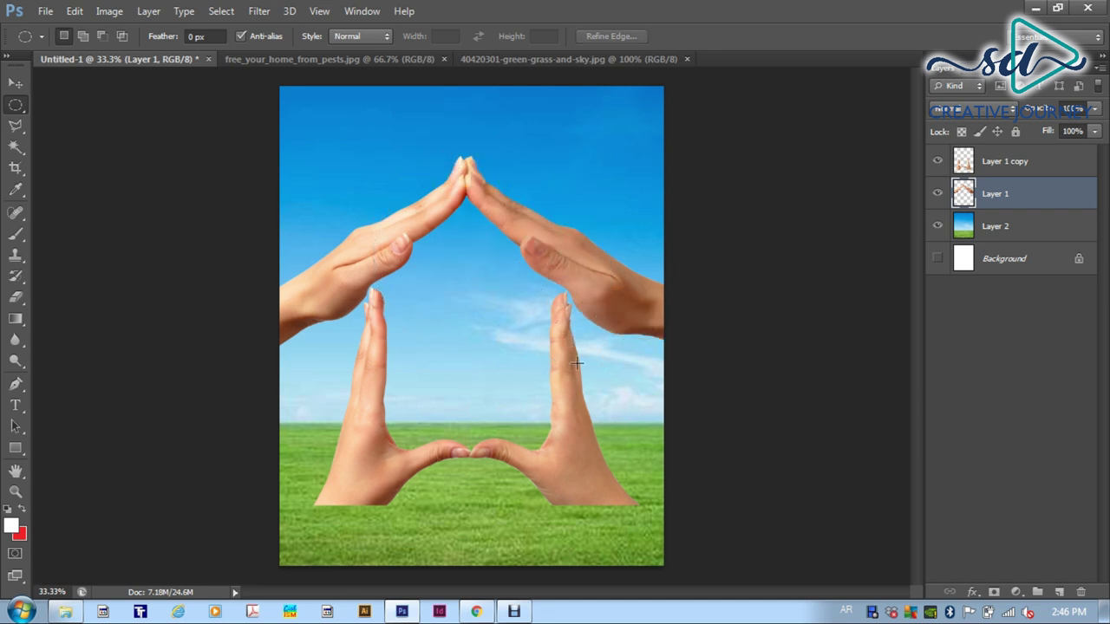
Step: Try the Single Row Marquee by selecting a one-pixel row across the fingertips of the upper hands
right_click(16, 110)
left_click(75, 134)
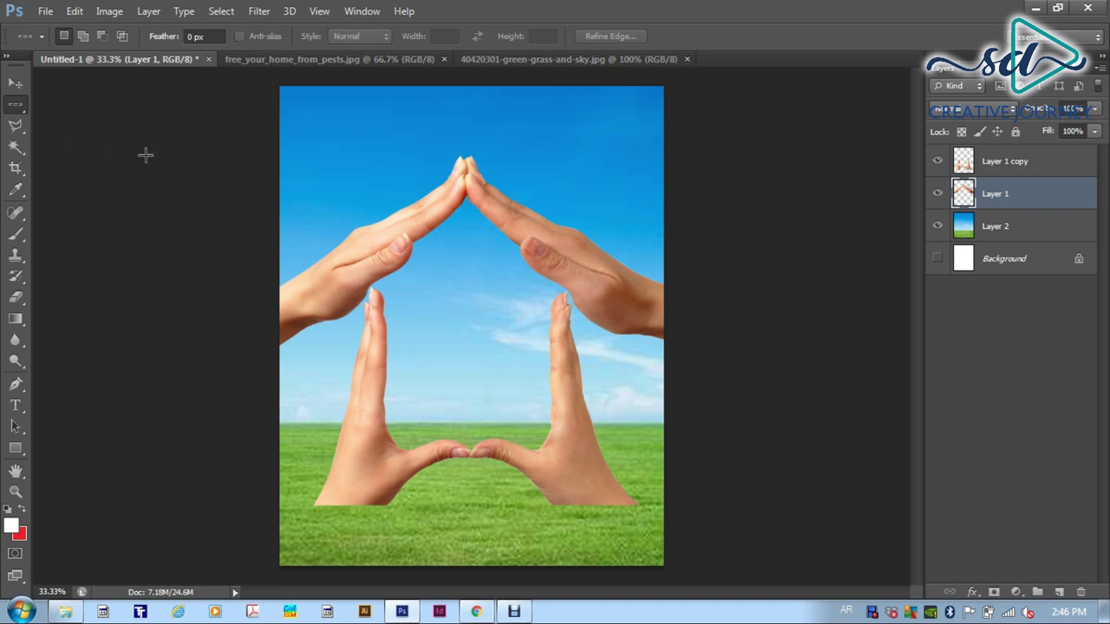
left_click(279, 177)
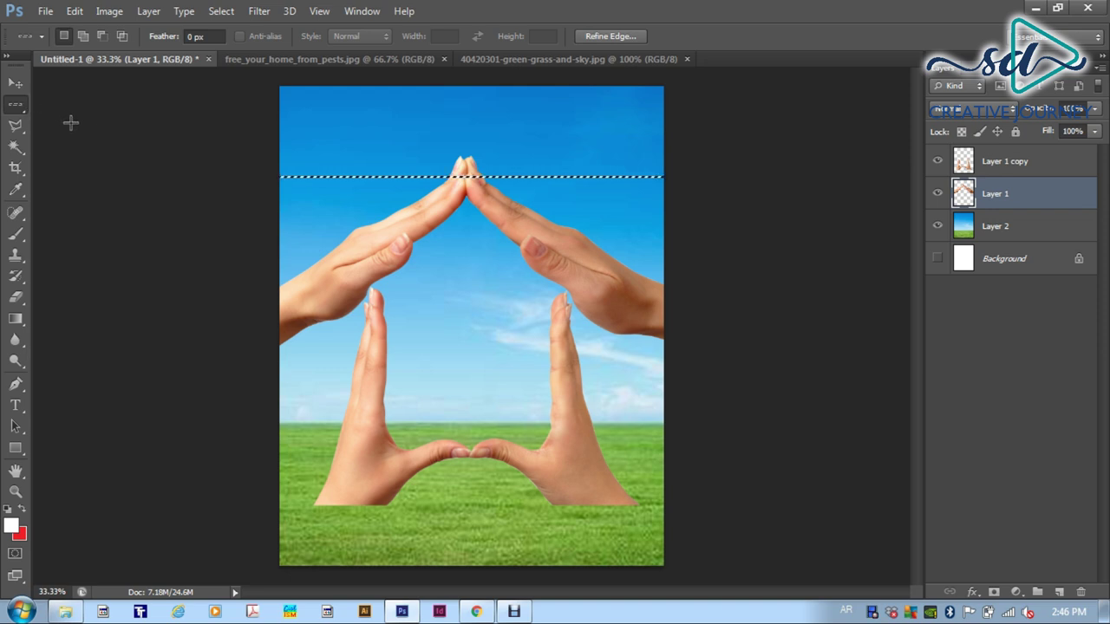
right_click(16, 106)
left_click(72, 142)
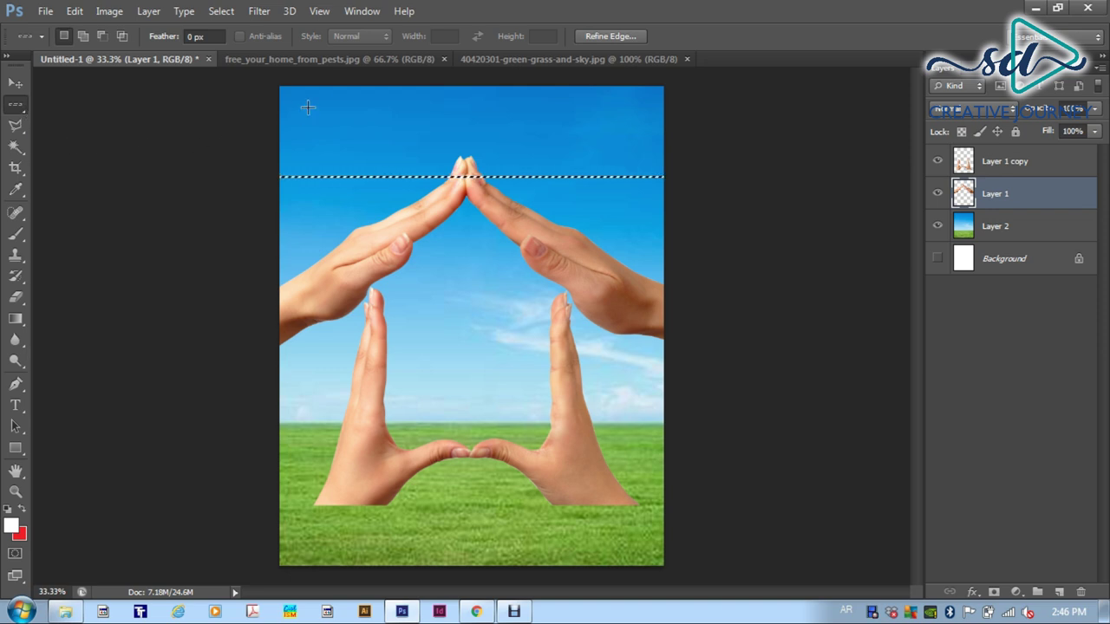
left_click(354, 87)
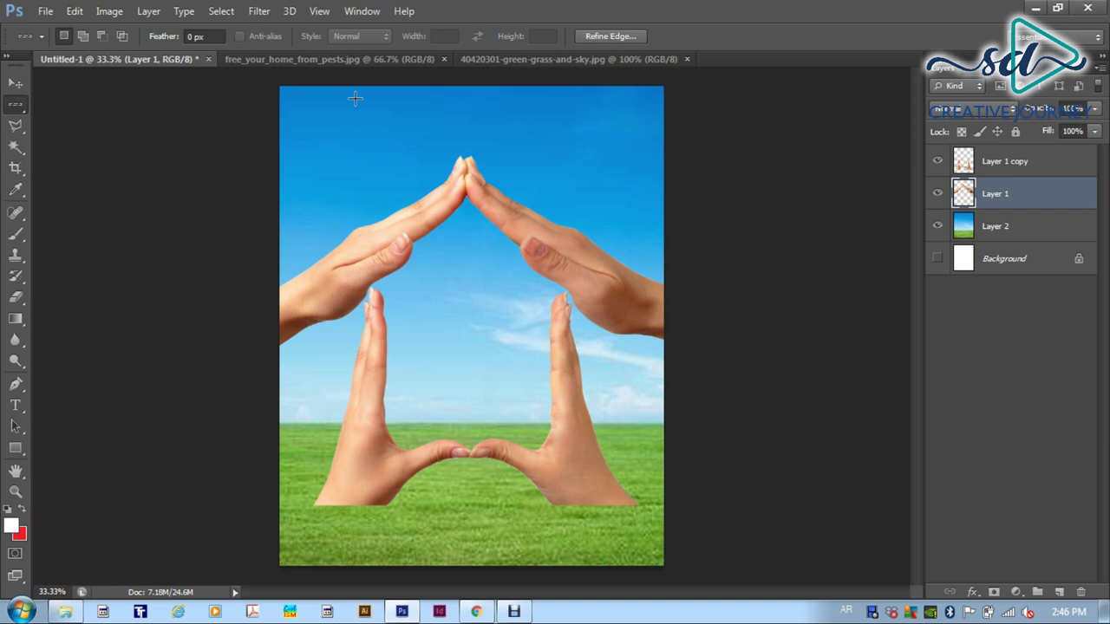
left_click(335, 177)
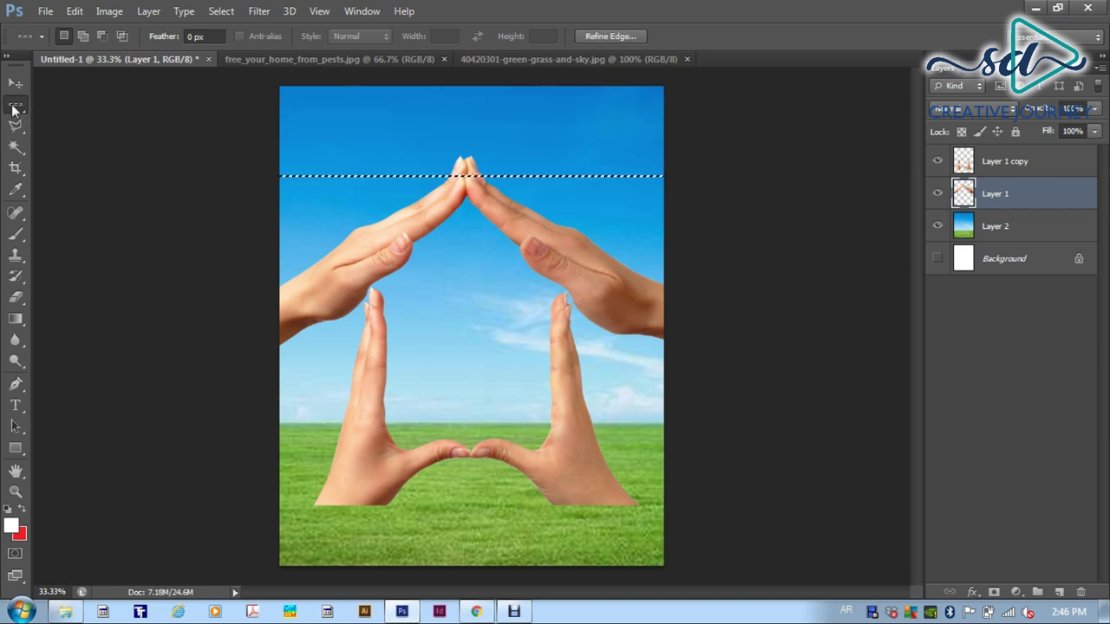
Step: Try the Single Column Marquee at several positions, ending with a column just beside the upper fingertips
right_click(16, 106)
left_click(78, 146)
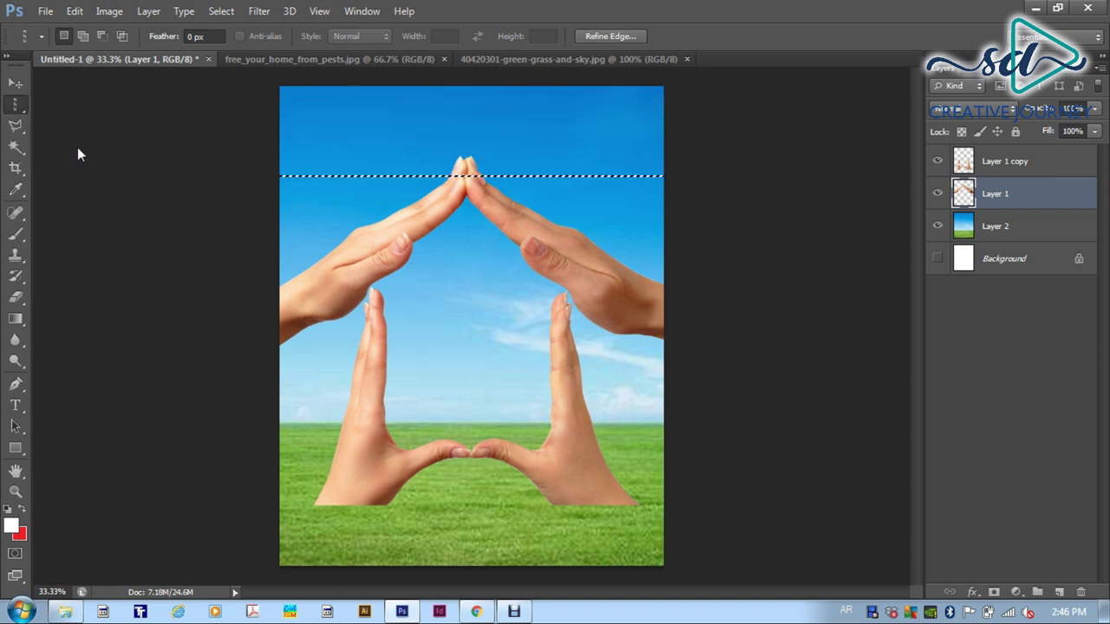
left_click(319, 87)
left_click(392, 89)
left_click(451, 88)
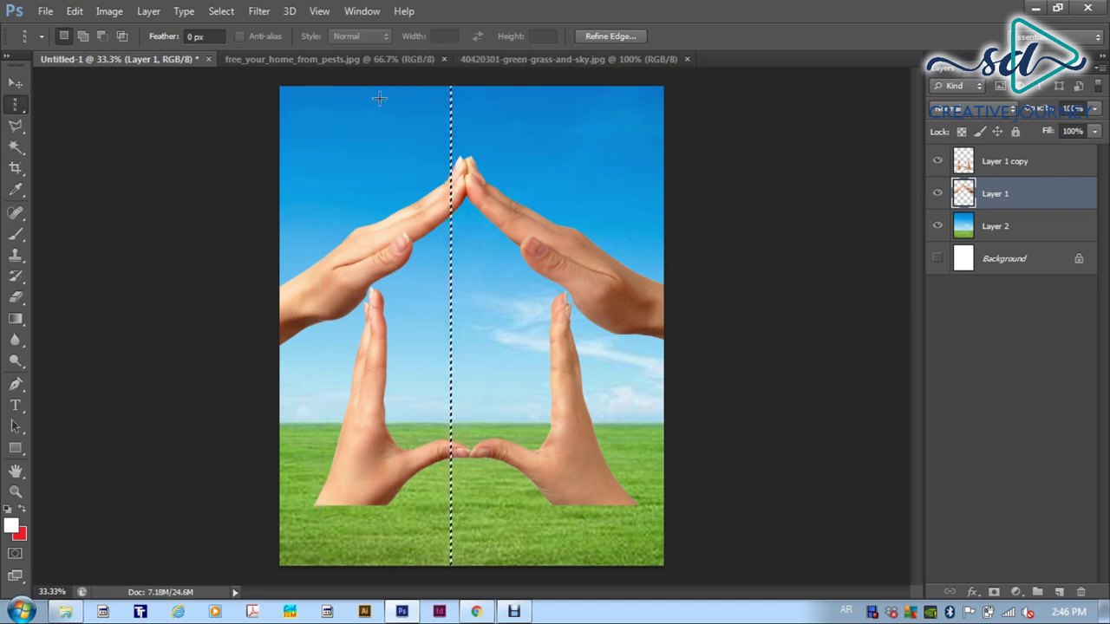
Step: Clear the column selection, add a new layer above Layer 1 copy, and marquee a full-width rectangular strip of grass just below the wrists
right_click(17, 106)
left_click(56, 107)
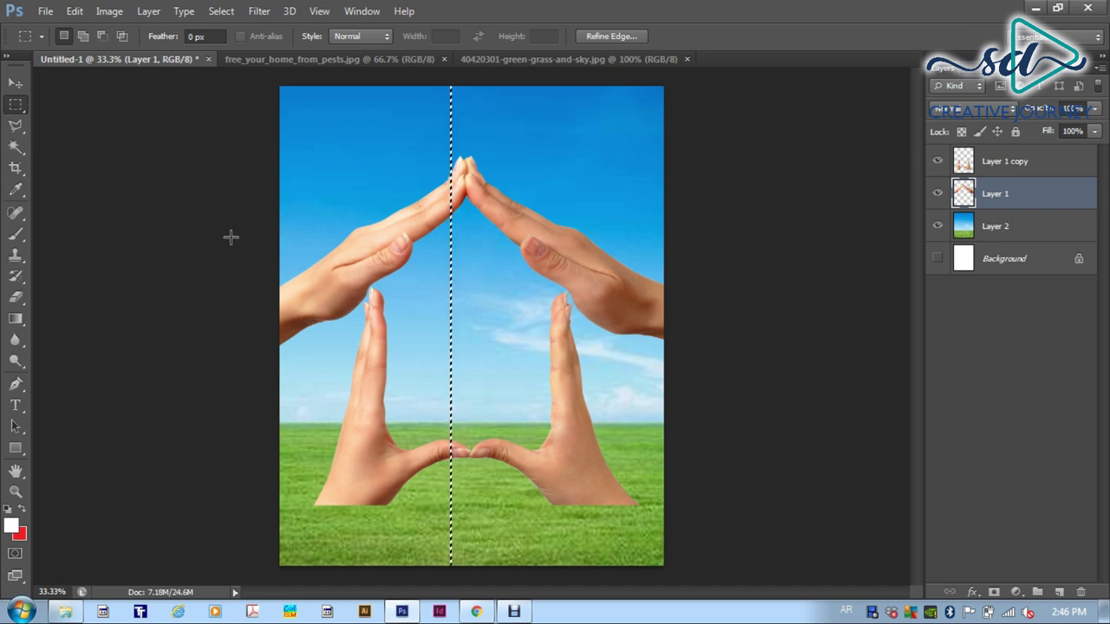
left_click(357, 300)
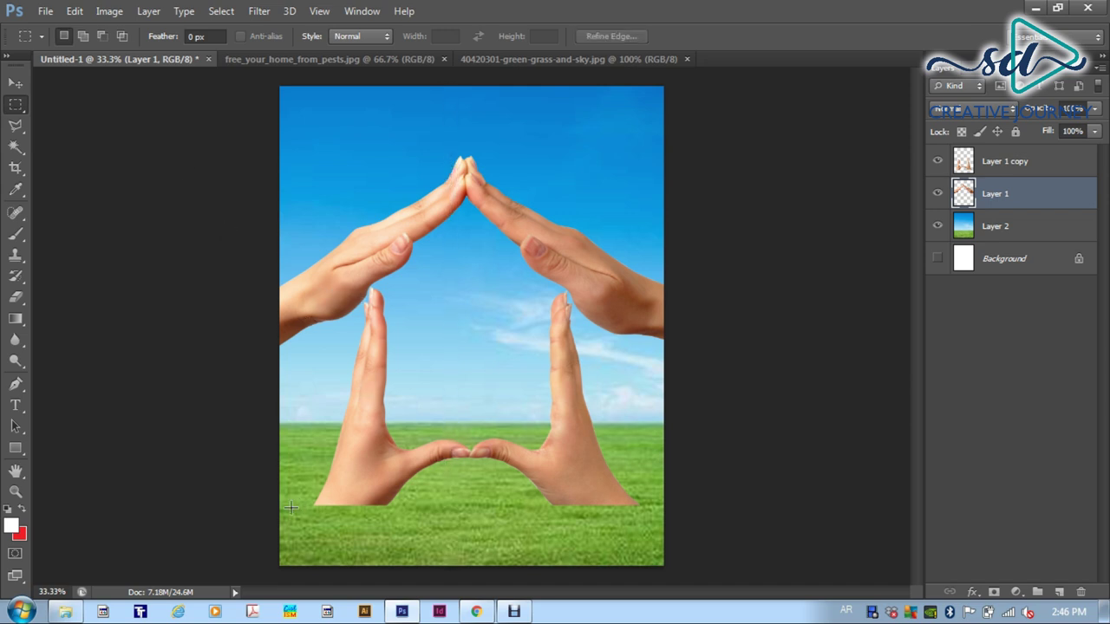
left_click(992, 166)
left_click(1059, 591)
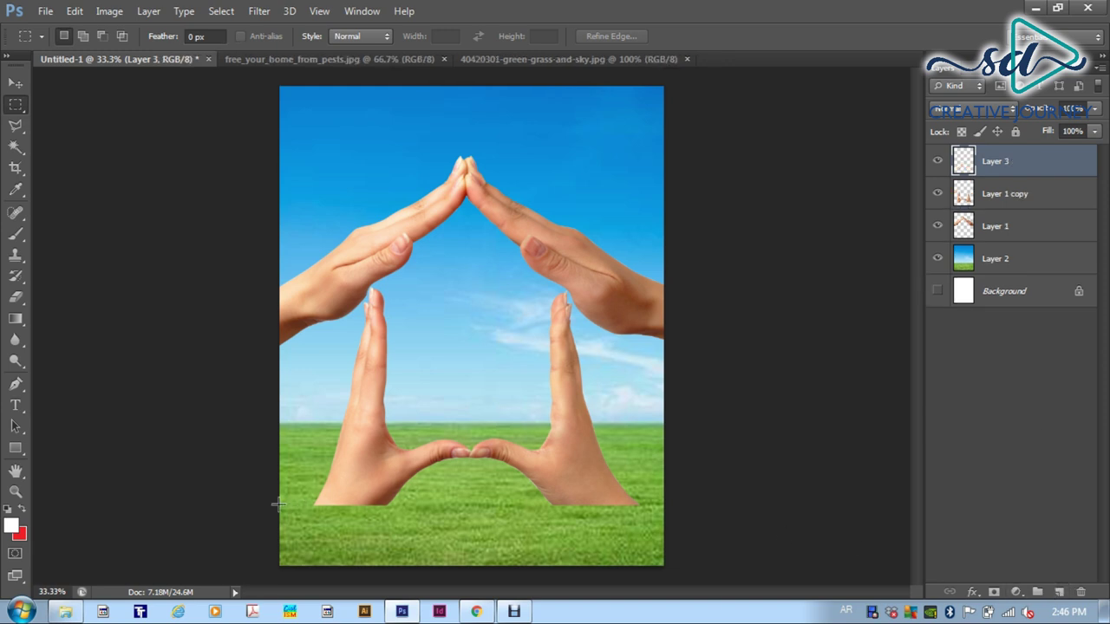
left_click_drag(277, 503, 679, 539)
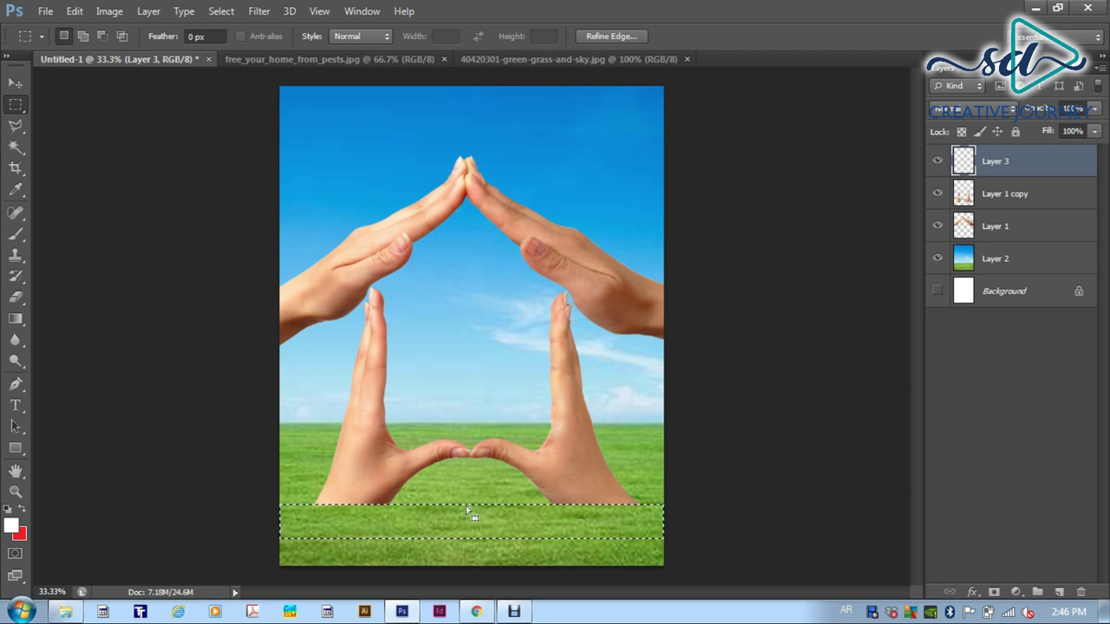
Step: Set the foreground color to orange-red, hex f6410a
left_click(12, 527)
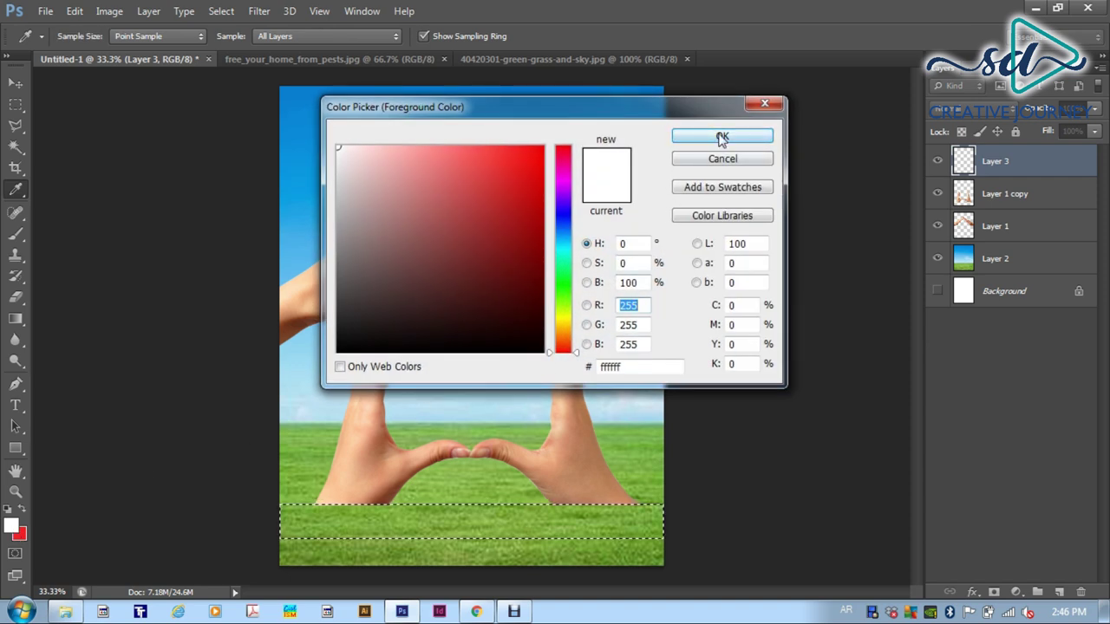
left_click(520, 176)
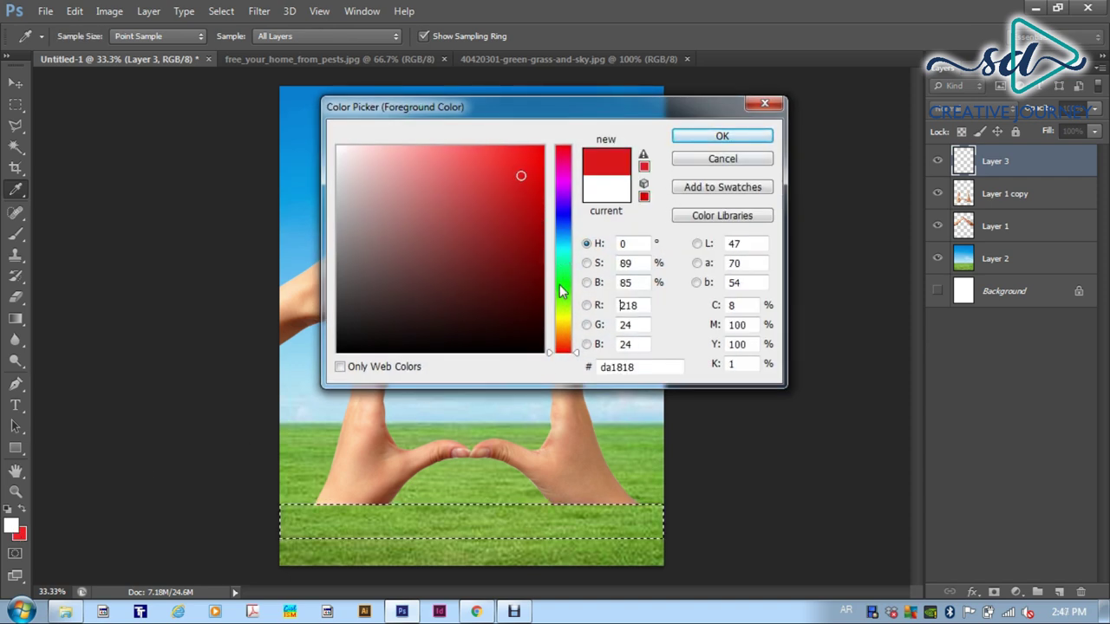
left_click_drag(564, 265, 563, 208)
left_click(529, 196)
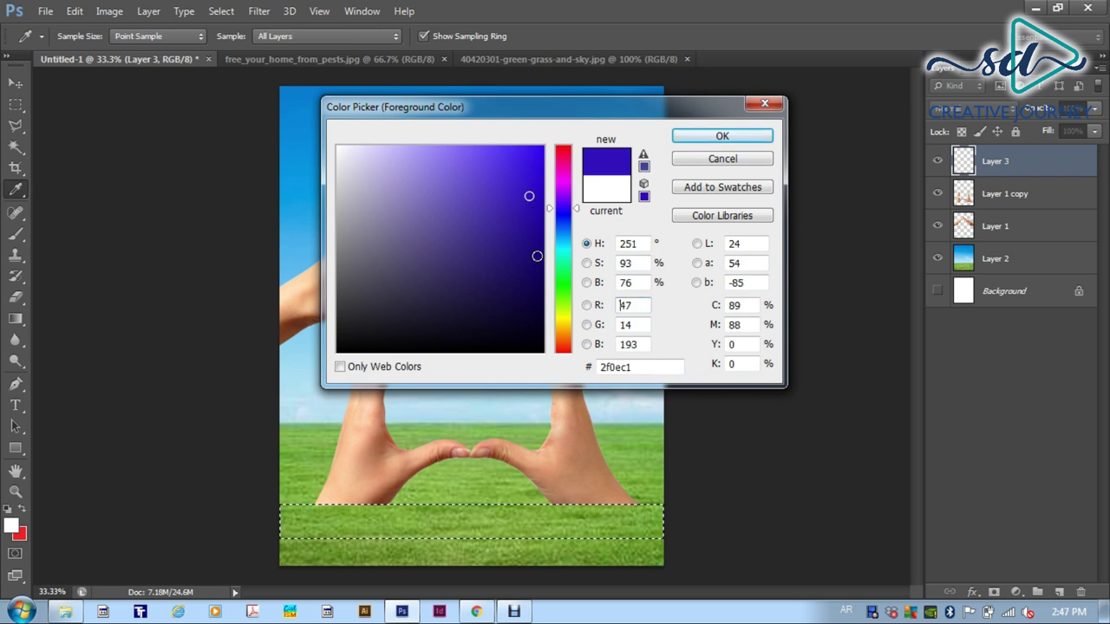
left_click(563, 344)
left_click(535, 153)
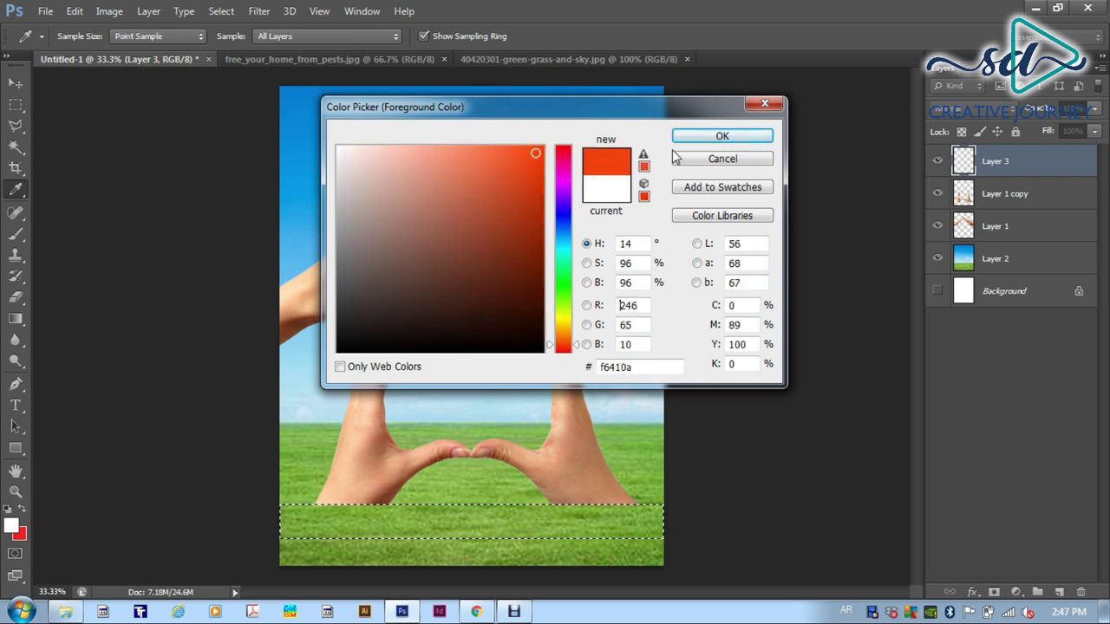
left_click(701, 138)
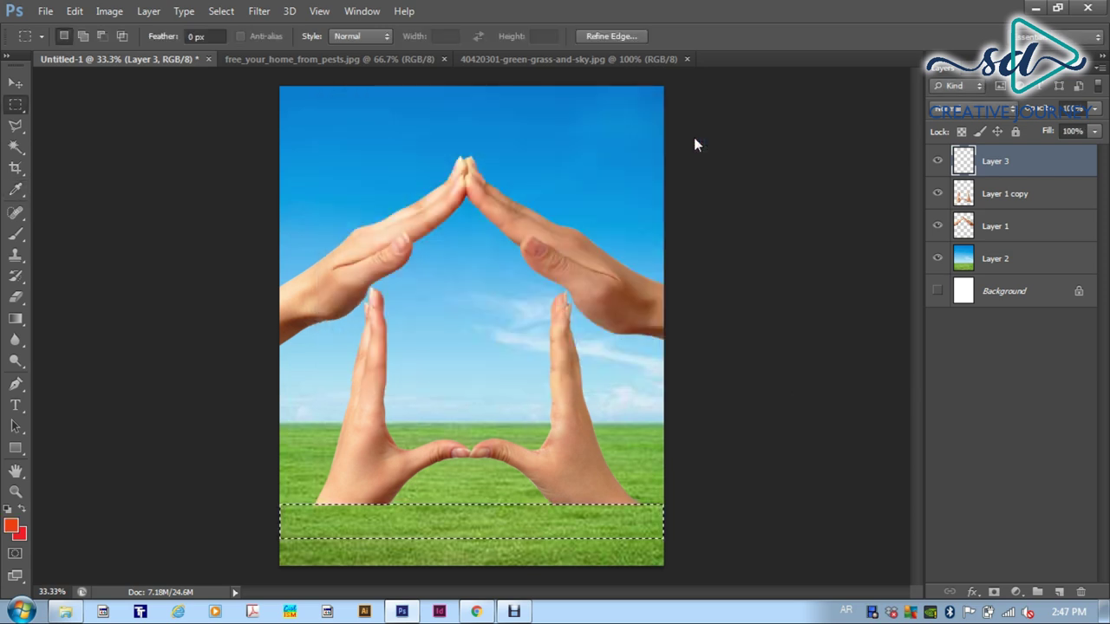
Step: Start a fill of the strip selection below the wrists using a custom light blue, hex 07b5f5
right_click(469, 519)
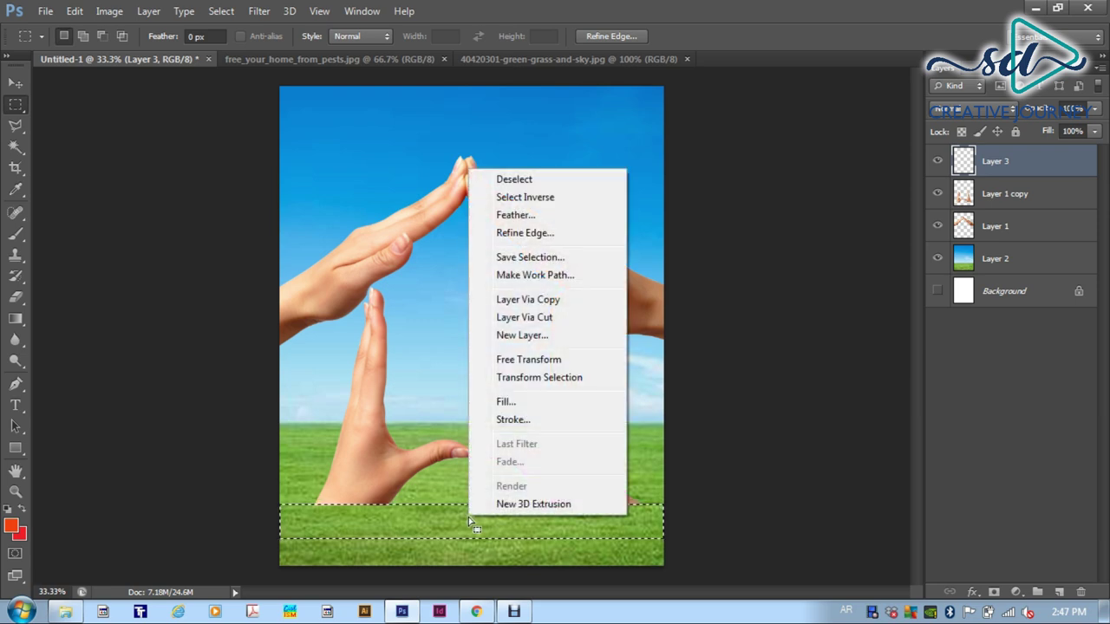
left_click(511, 404)
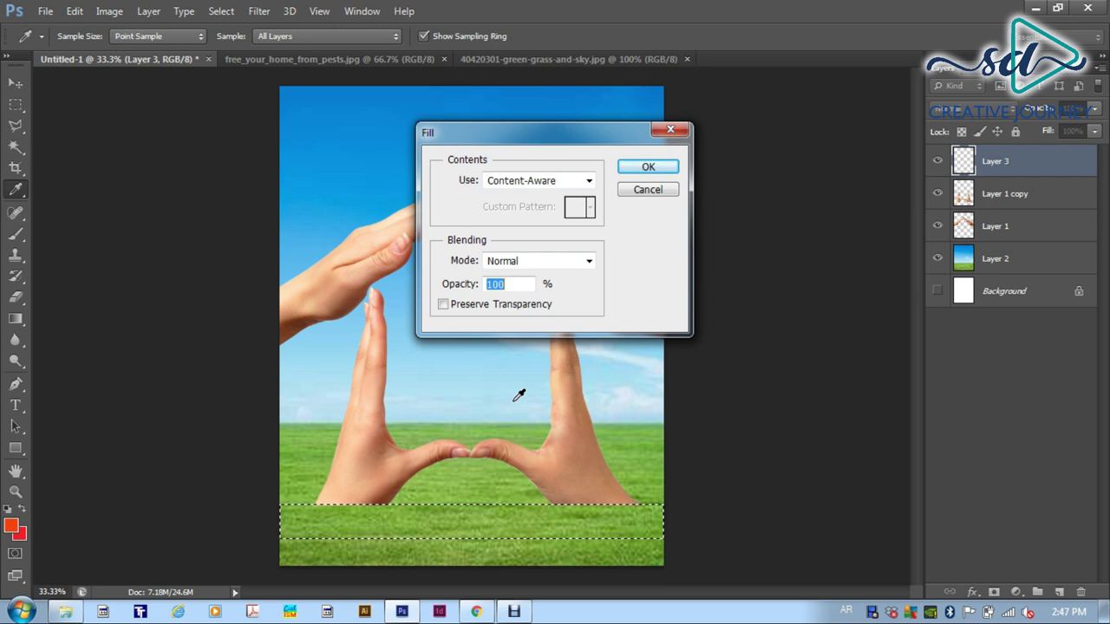
left_click(589, 181)
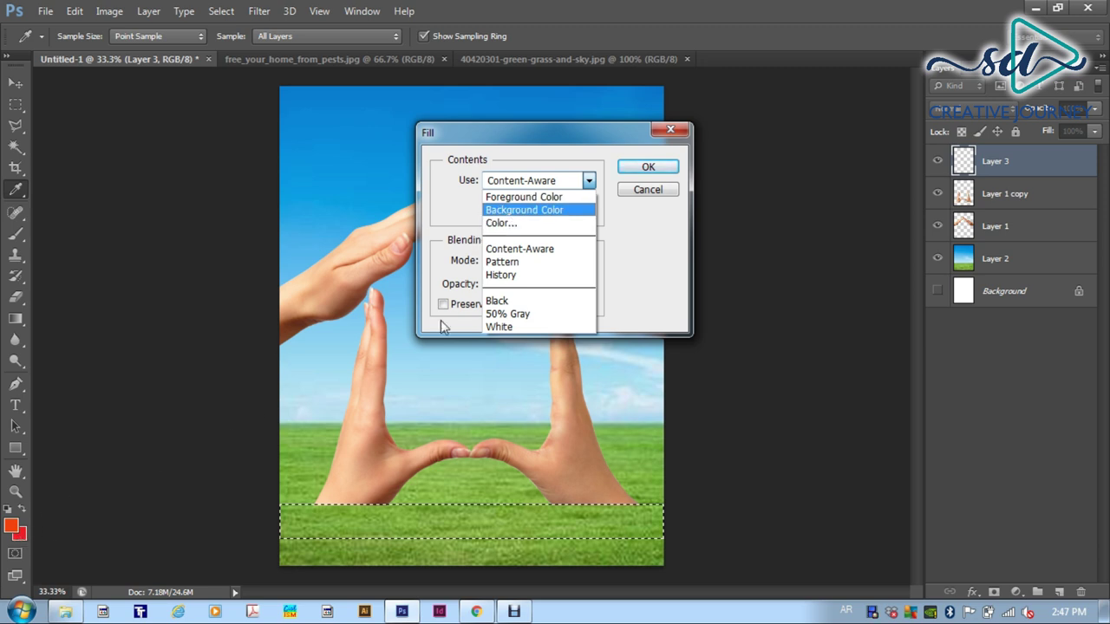
left_click(520, 224)
left_click(562, 222)
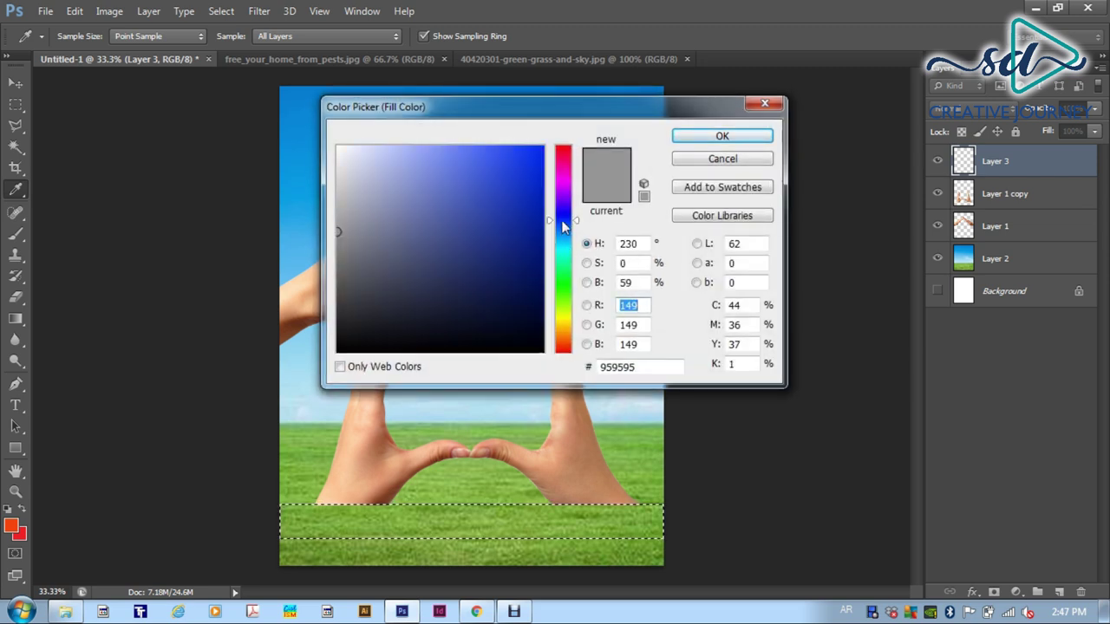
left_click(561, 303)
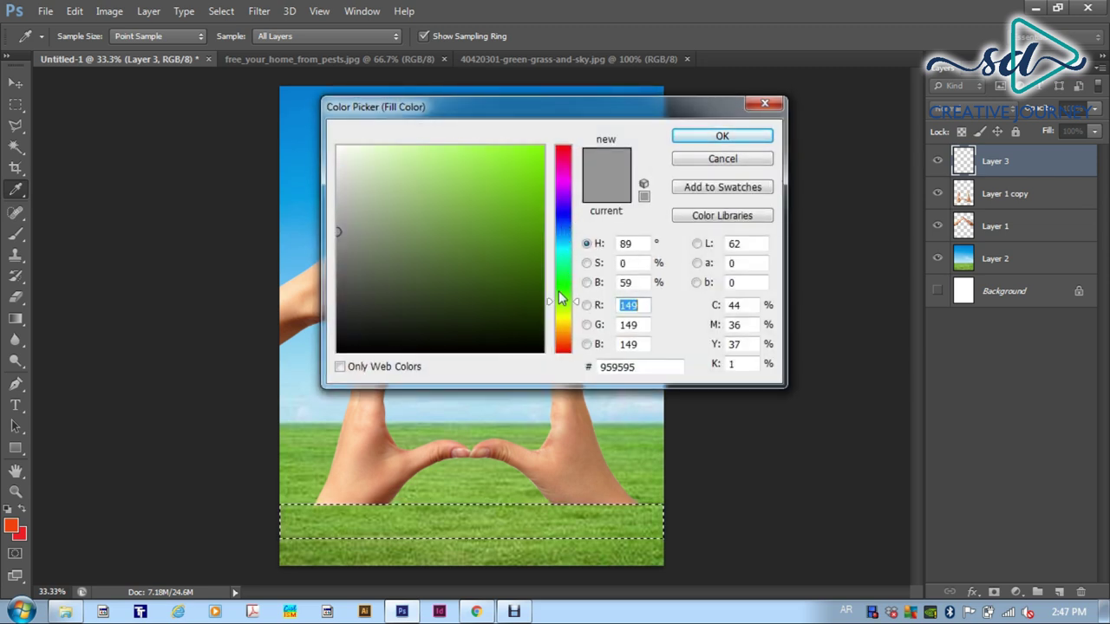
left_click(562, 279)
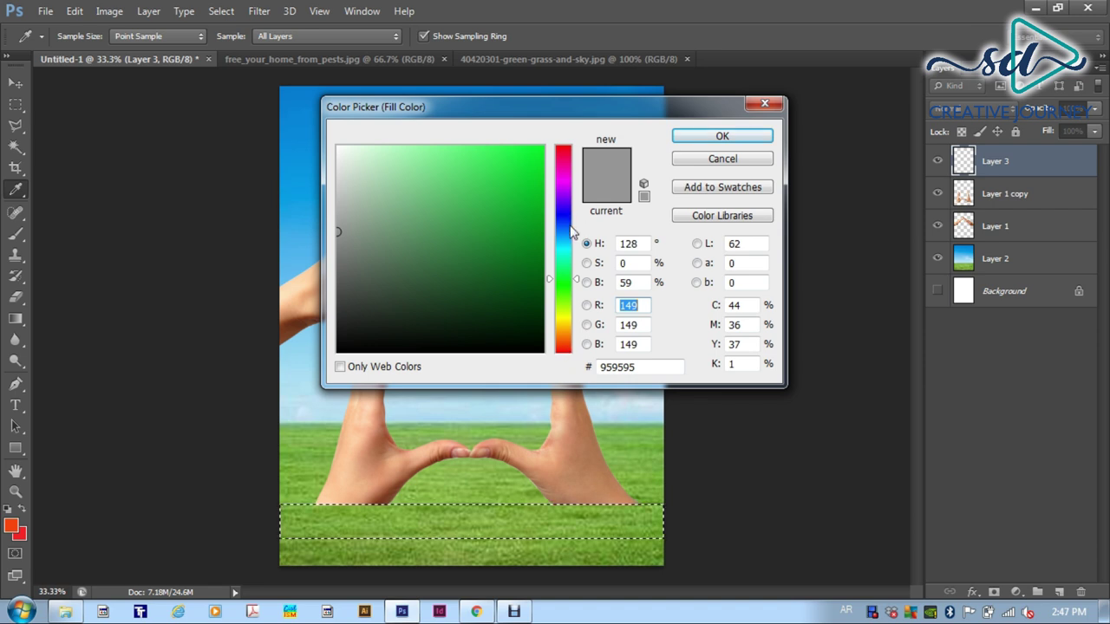
left_click(565, 241)
left_click(538, 154)
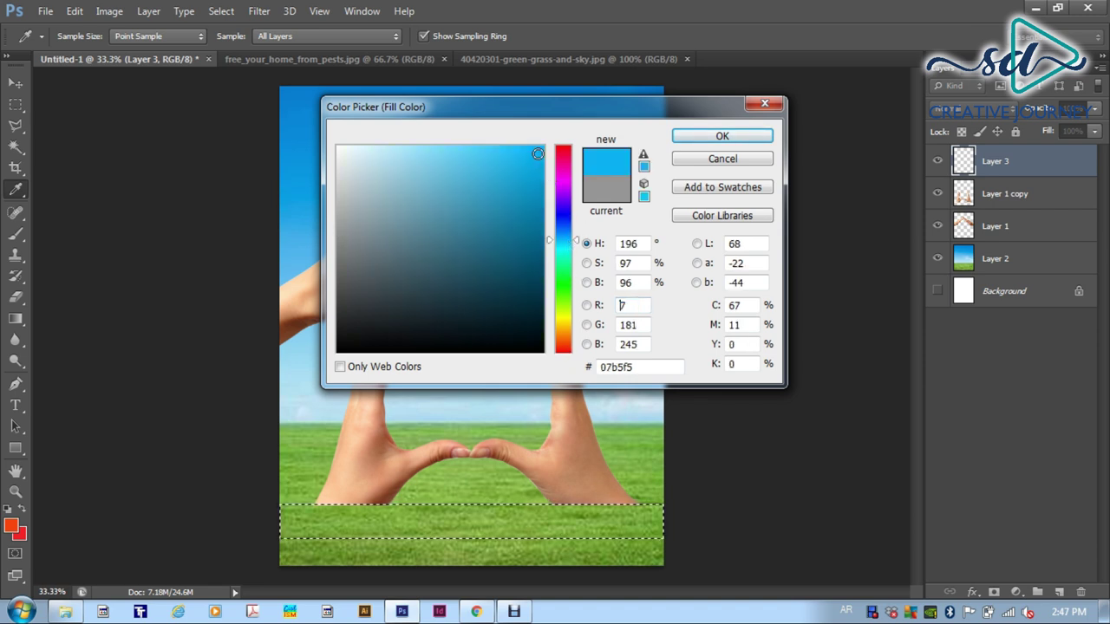
left_click(721, 138)
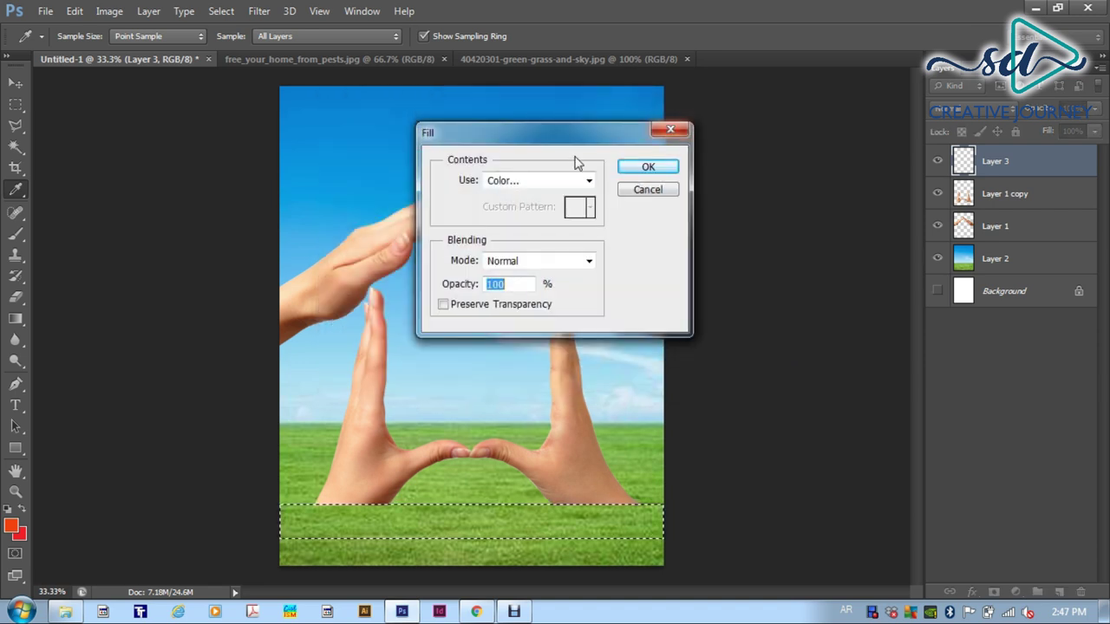
Step: Apply the custom blue fill to the strip in Normal mode at 100% opacity and clear the selection
left_click(550, 185)
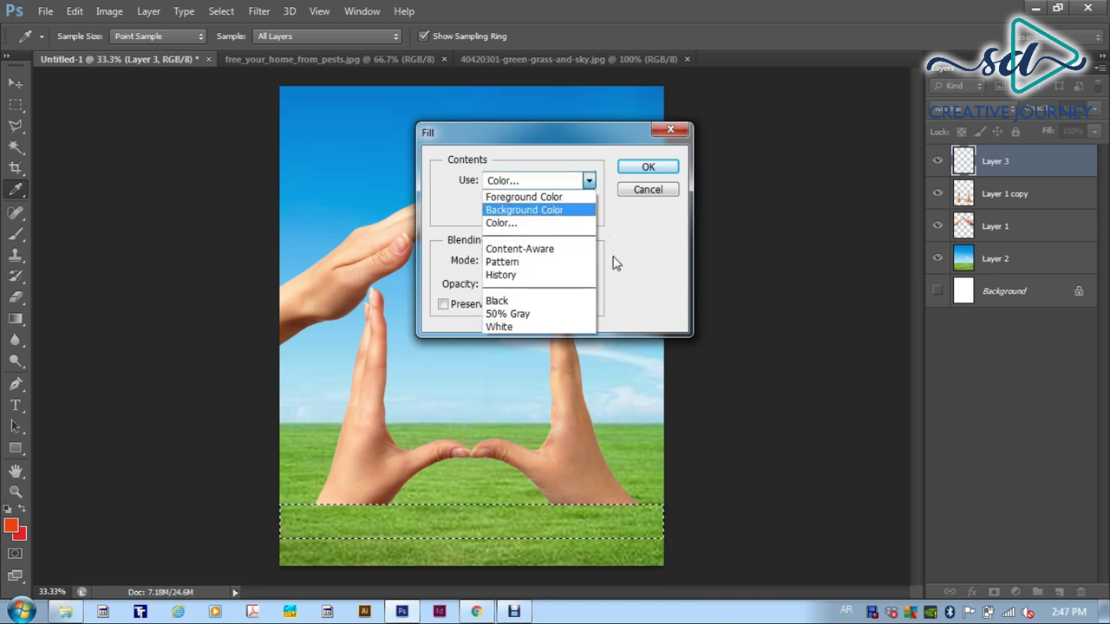
left_click(507, 223)
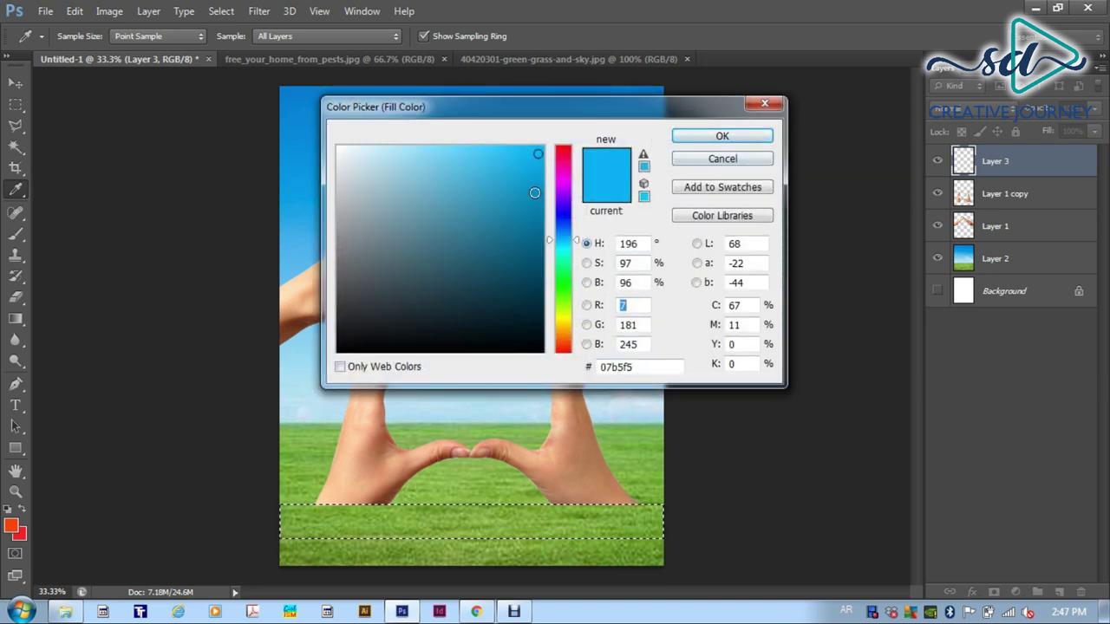
left_click(682, 137)
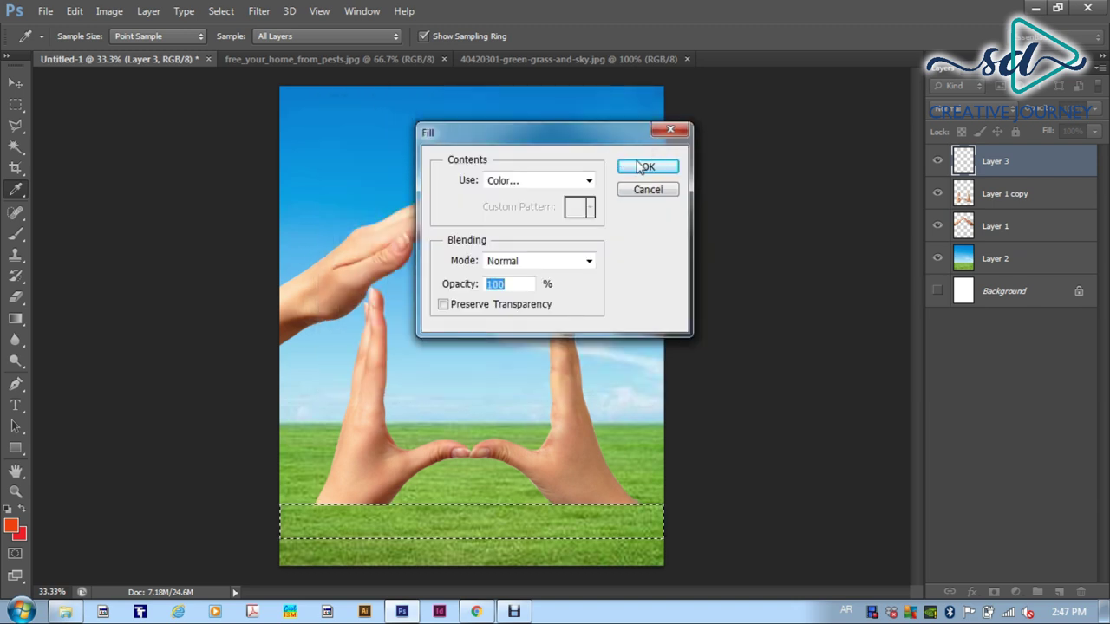
left_click(648, 168)
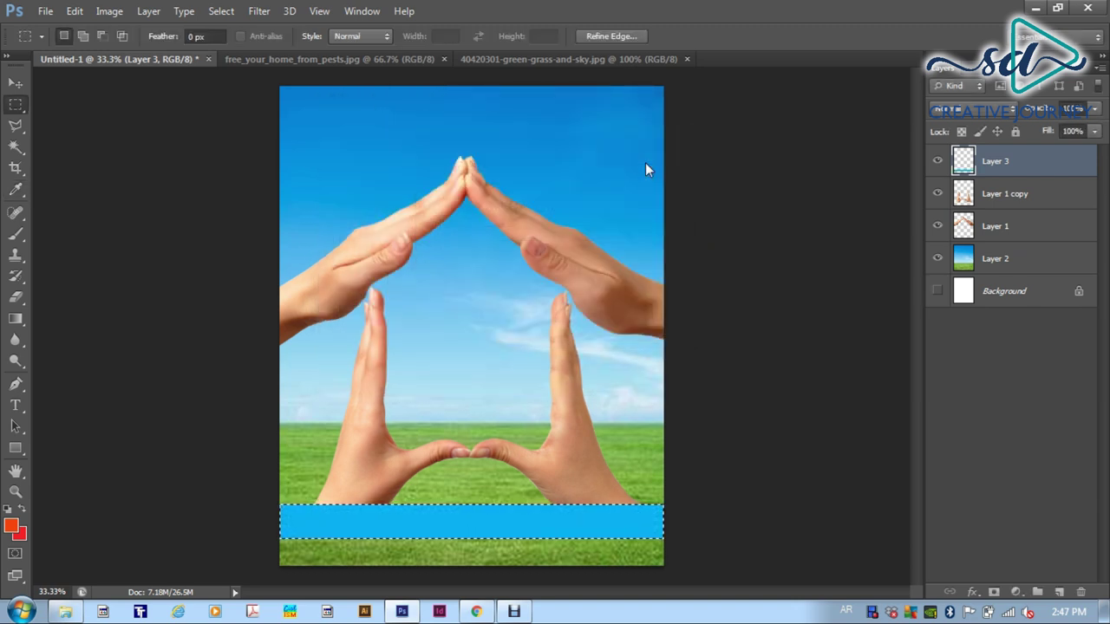
left_click(17, 84)
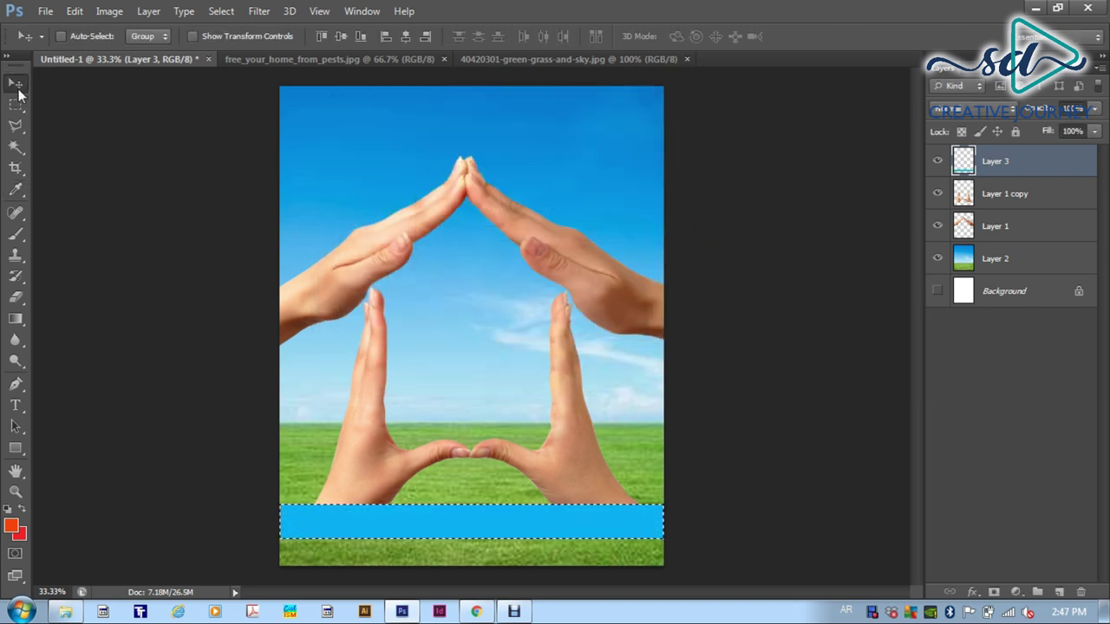
left_click(221, 11)
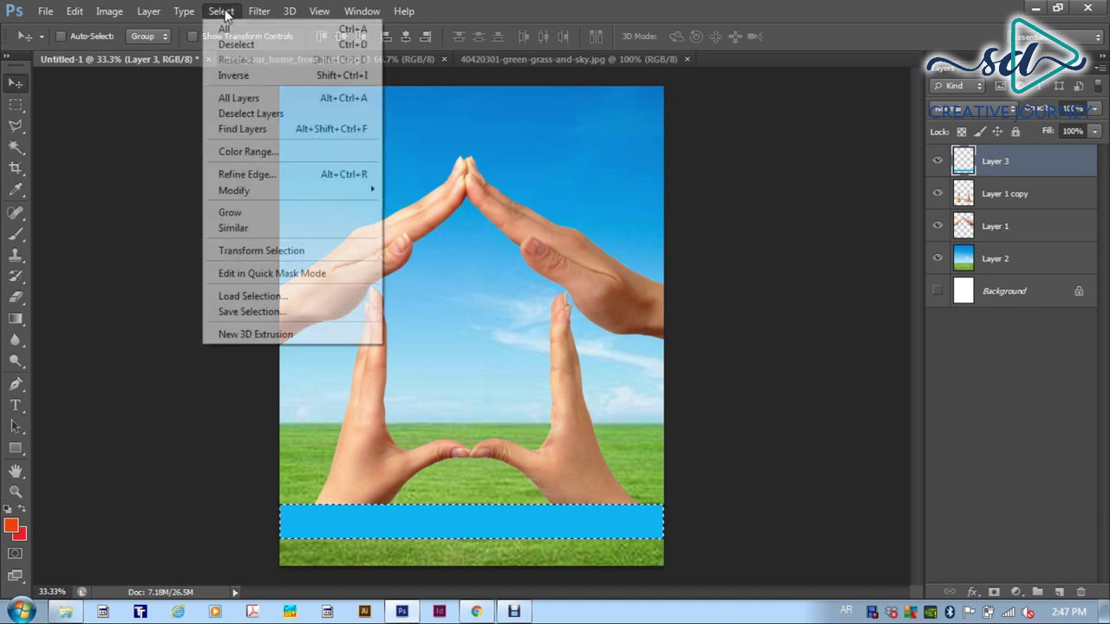
left_click(239, 42)
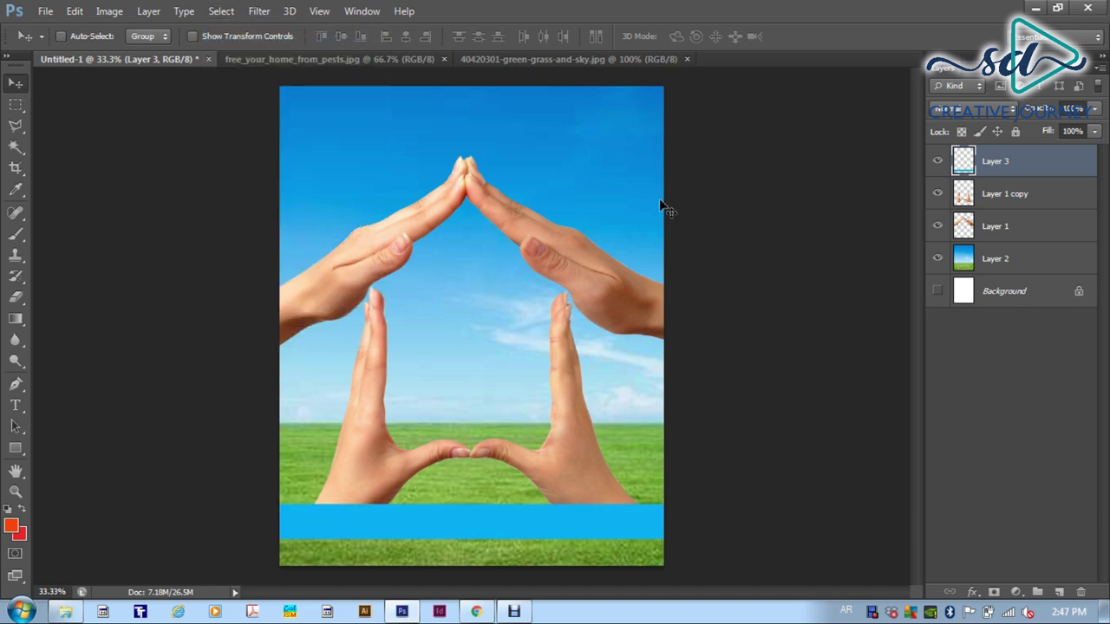
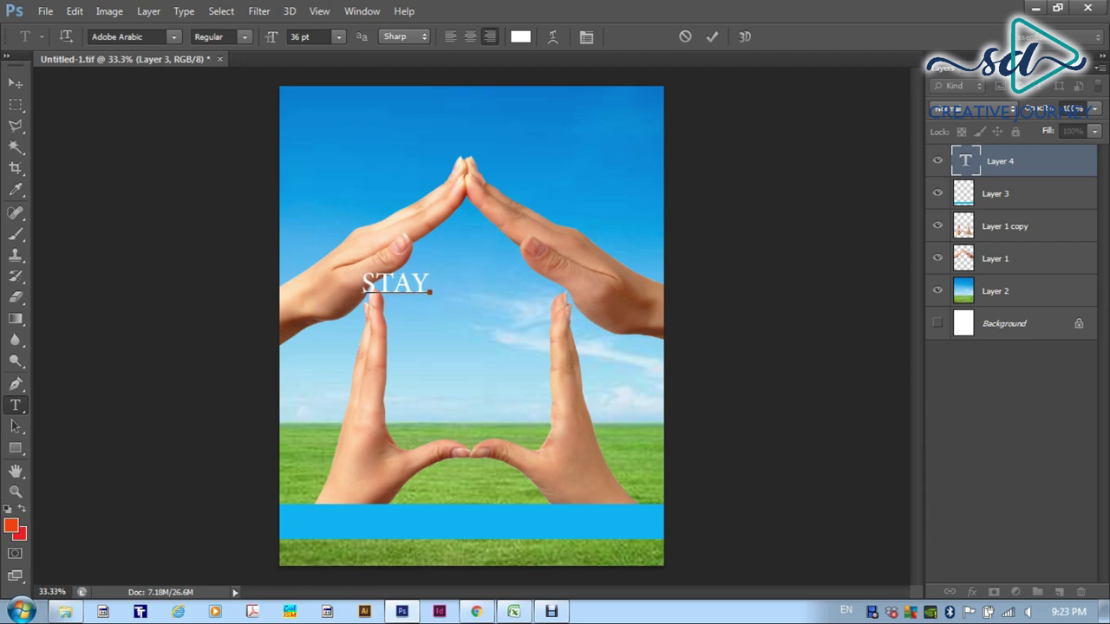
Step: Continue the text below STAY with the words HOME, STAY and SAFE, each on its own line
key("Return")
type("HOME")
key("Return")
type("STAY")
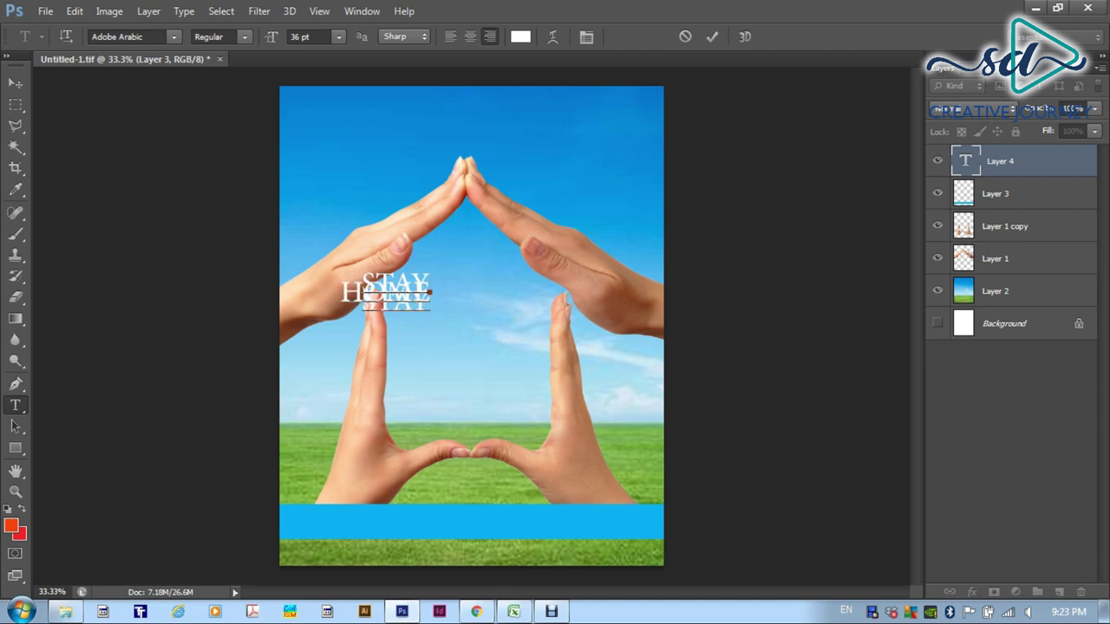
key("Return")
type("SAFE")
Step: Select all four lines of text and set their font to Haettenschweiler in the character settings
key("ctrl")
key("ctrl+a")
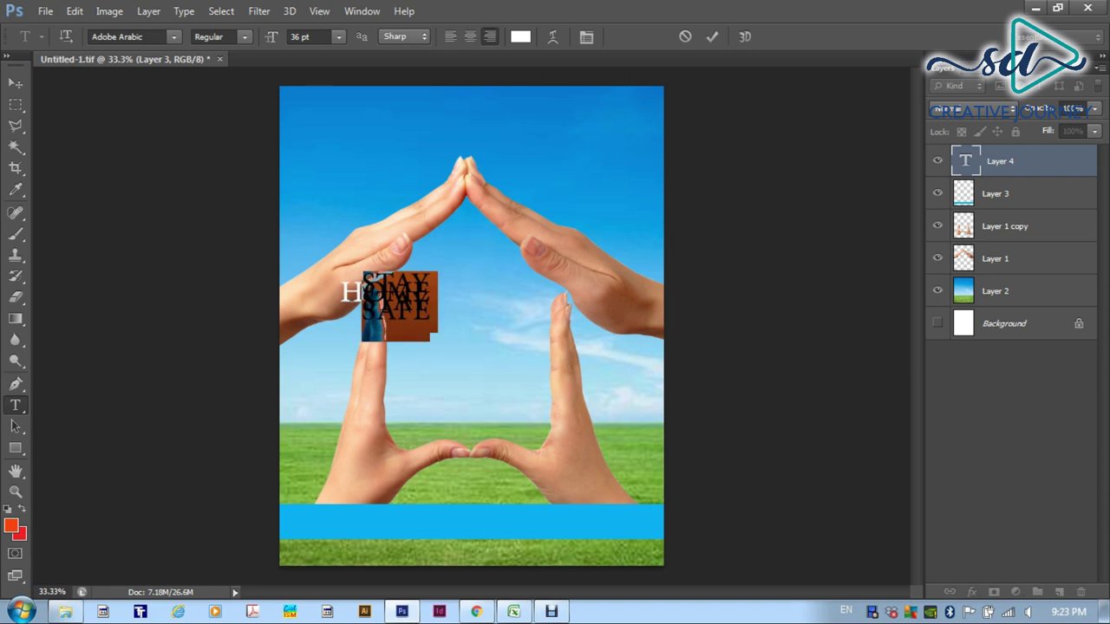
key("ctrl+a")
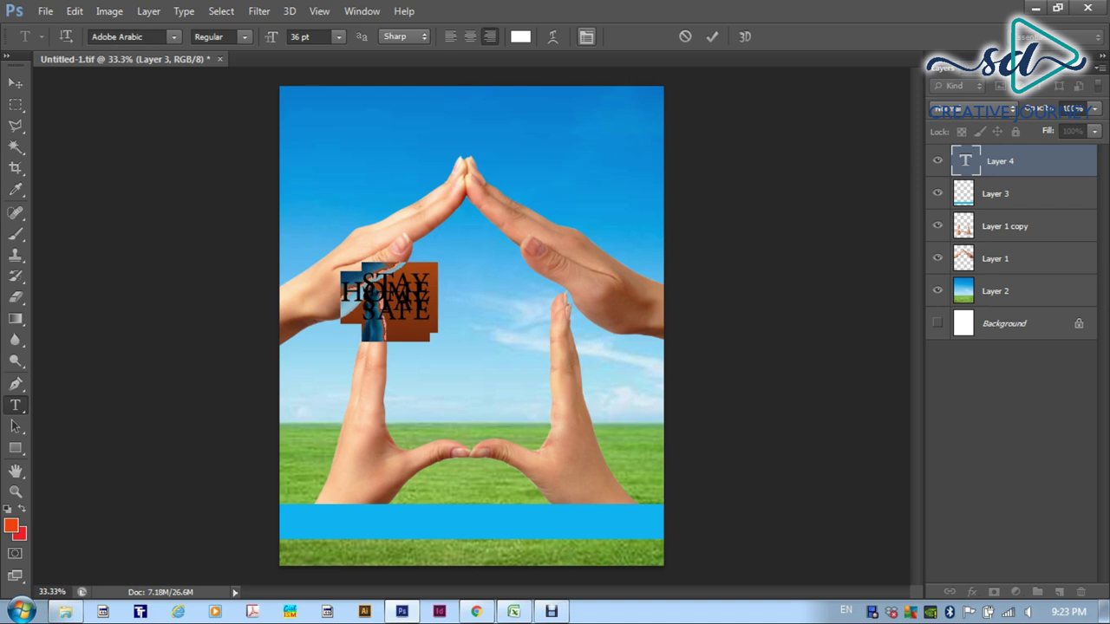
left_click(586, 37)
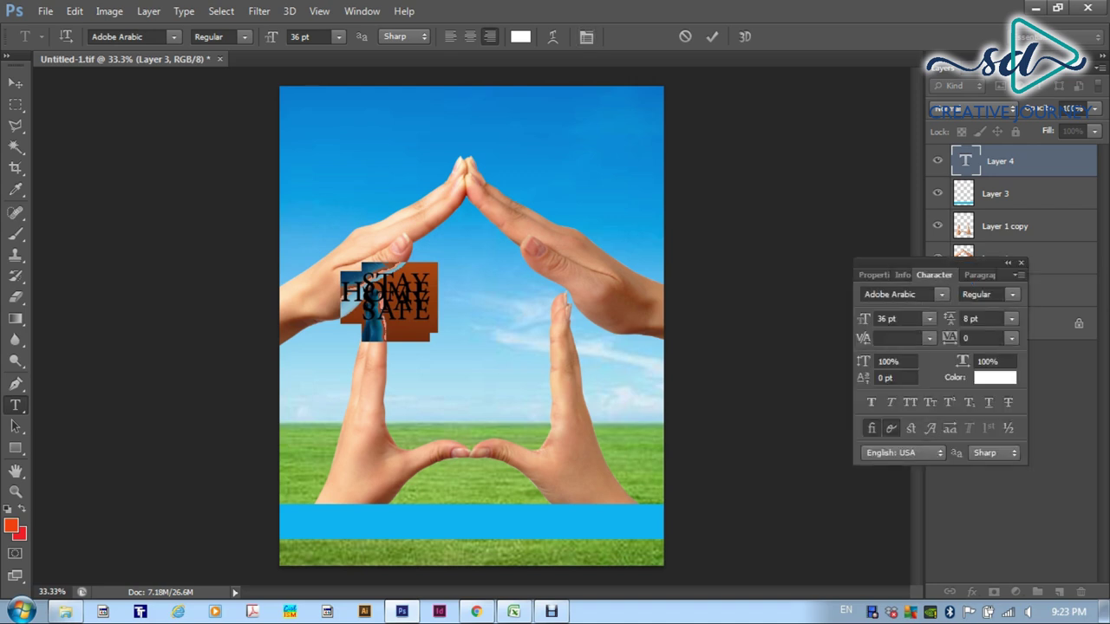
left_click_drag(928, 262, 705, 140)
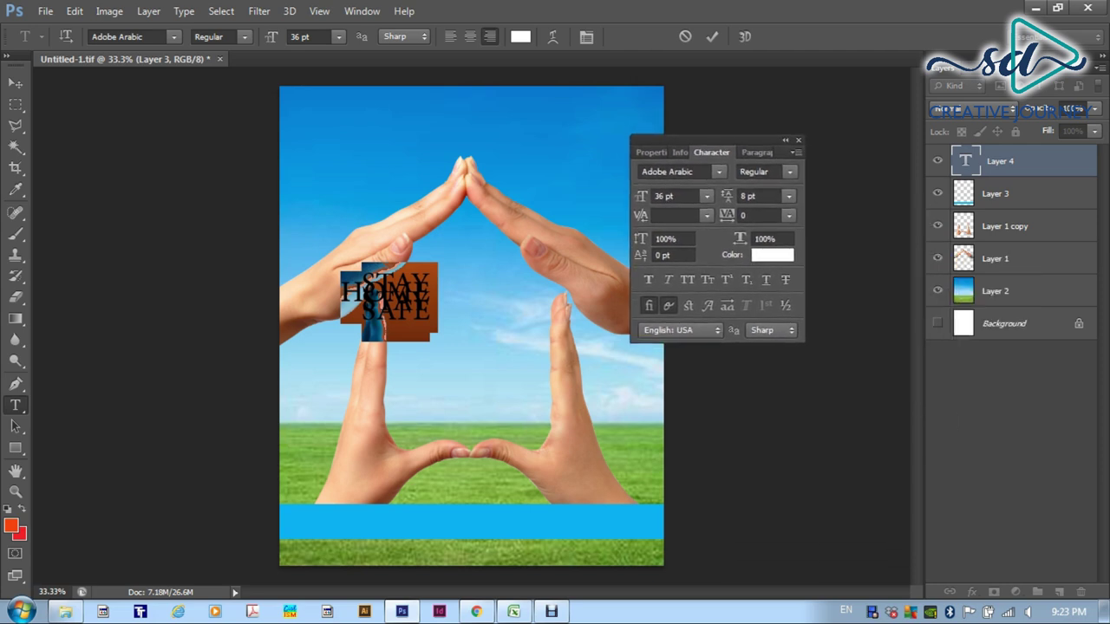
left_click(719, 172)
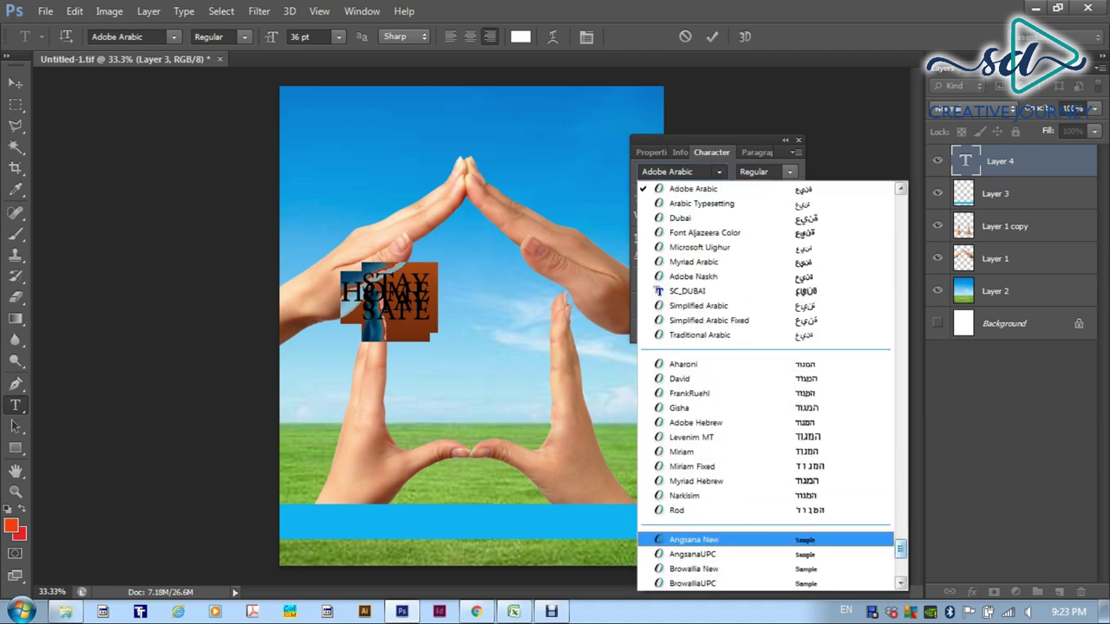
scroll(768, 386, "up", 15)
scroll(767, 386, "up", 10)
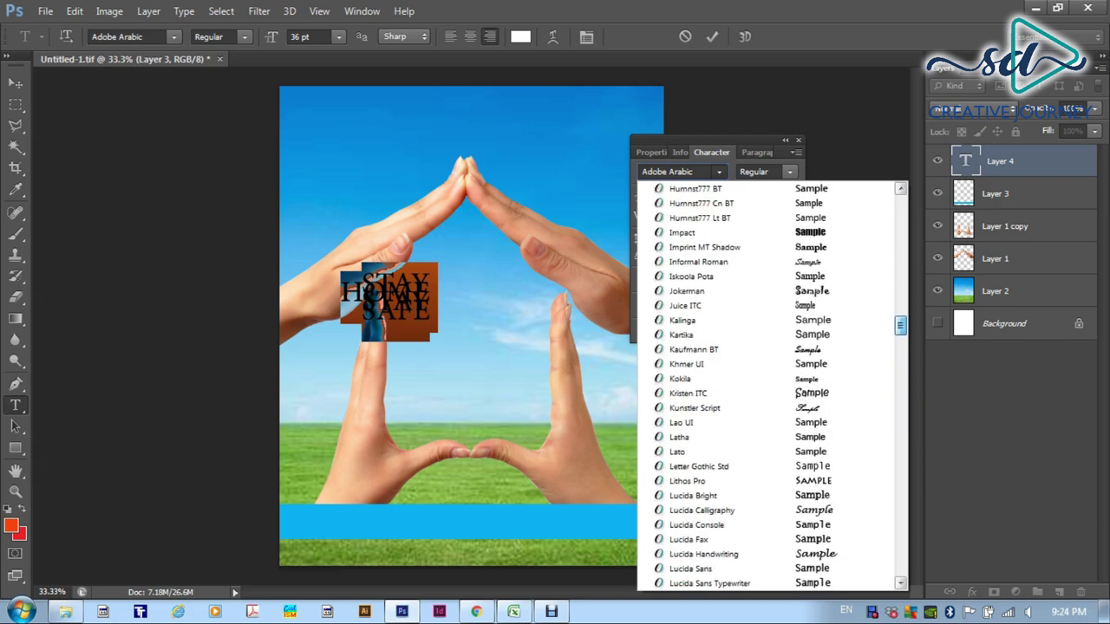
scroll(768, 386, "up", 5)
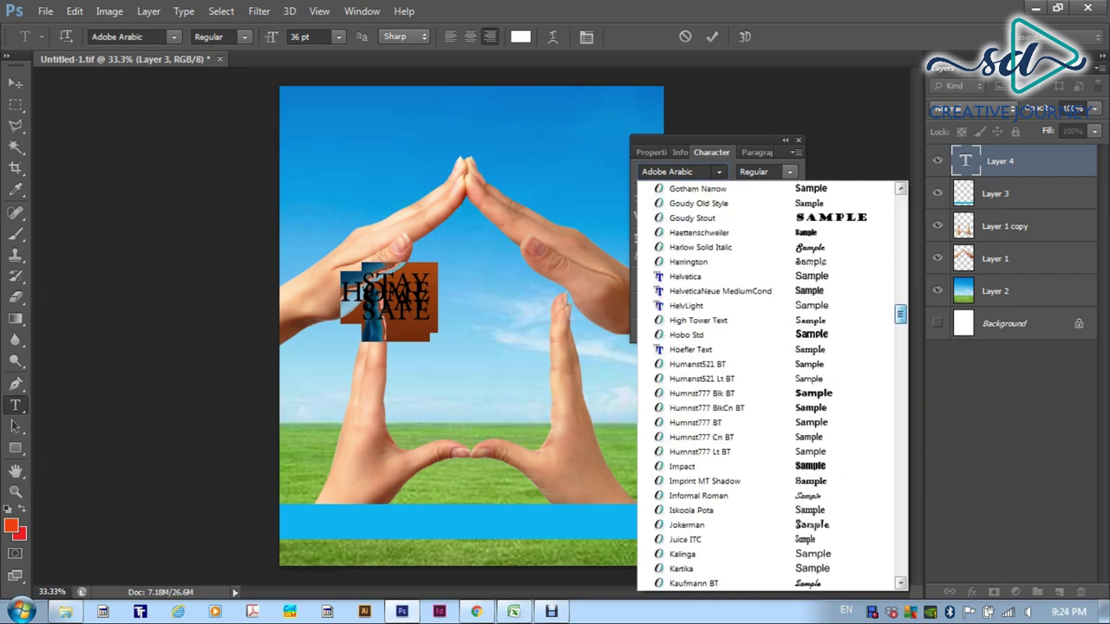
left_click(699, 232)
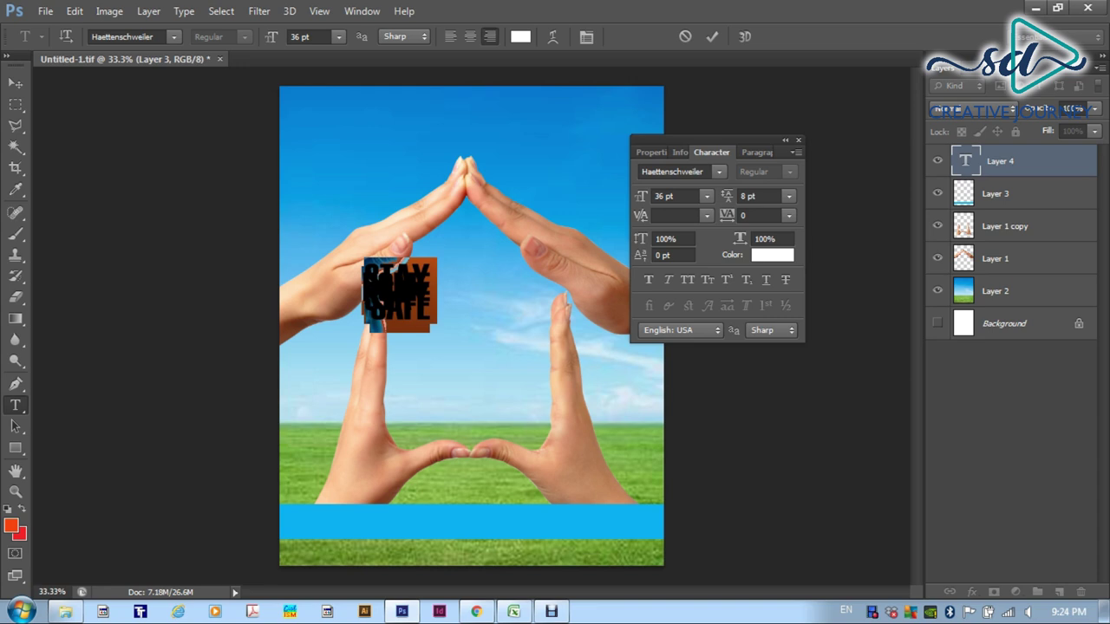
Step: Increase the leading of the selected text, trying 18 pt and settling on 36 pt
left_click(788, 196)
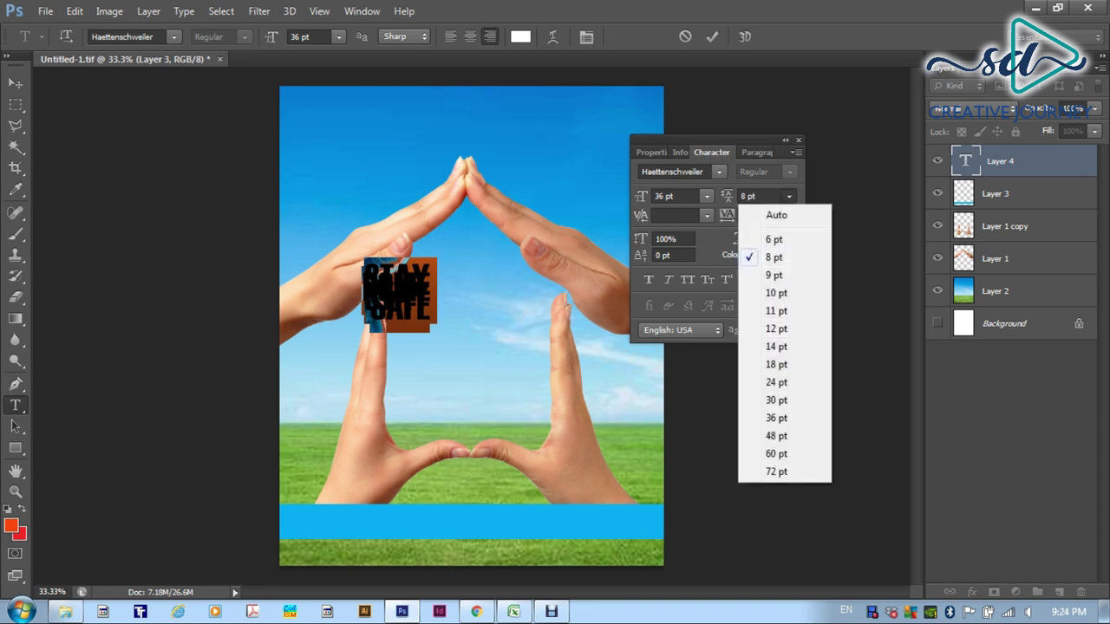
left_click(776, 364)
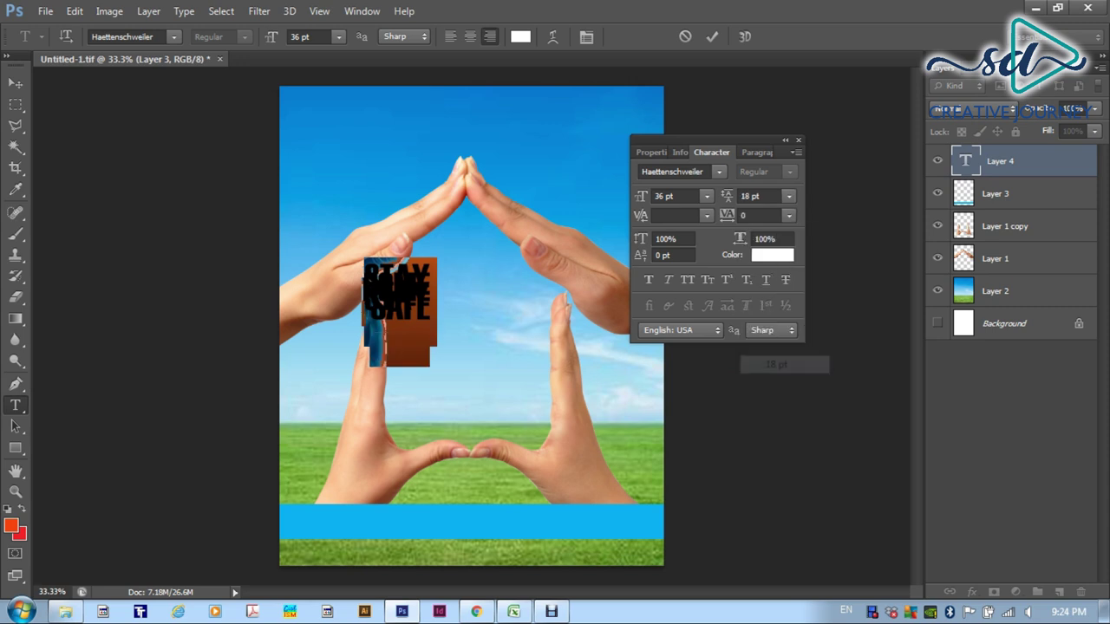
left_click(789, 196)
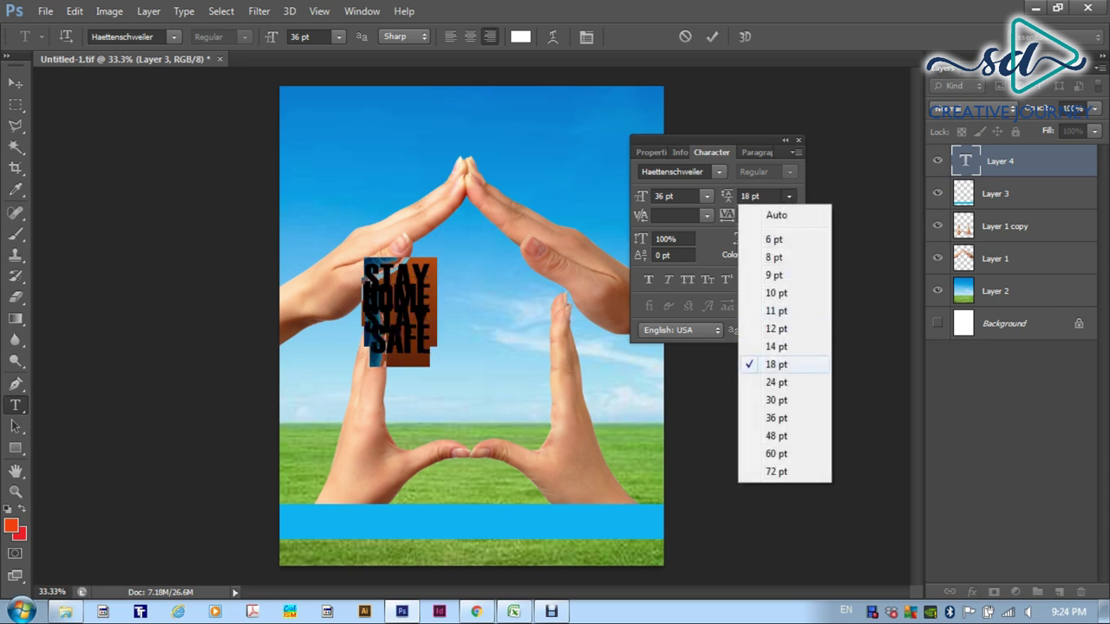
left_click(785, 419)
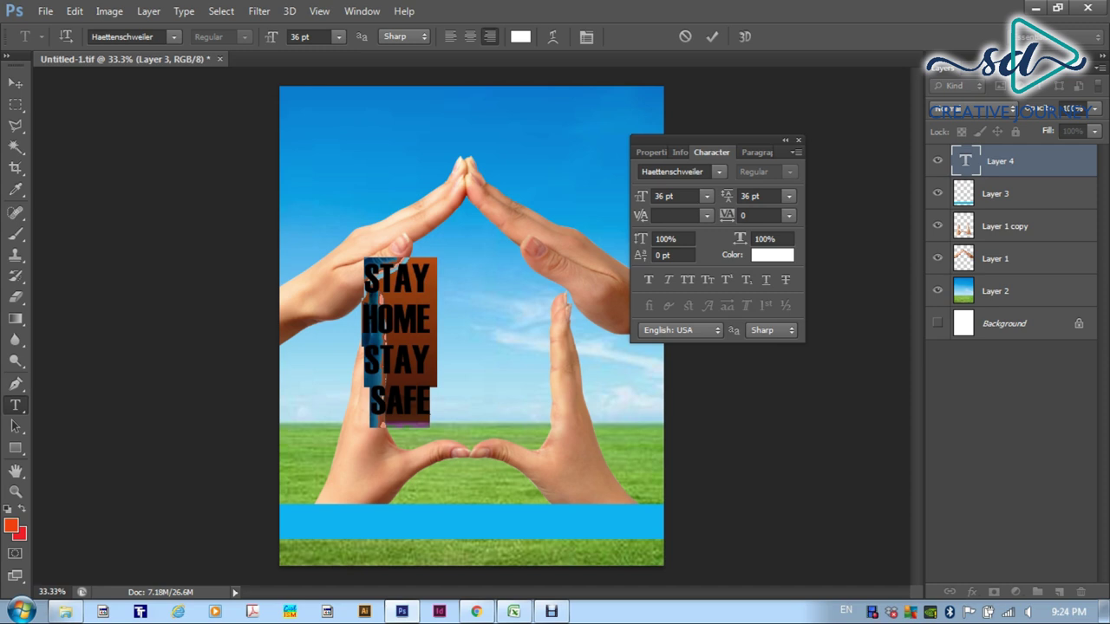
left_click(789, 196)
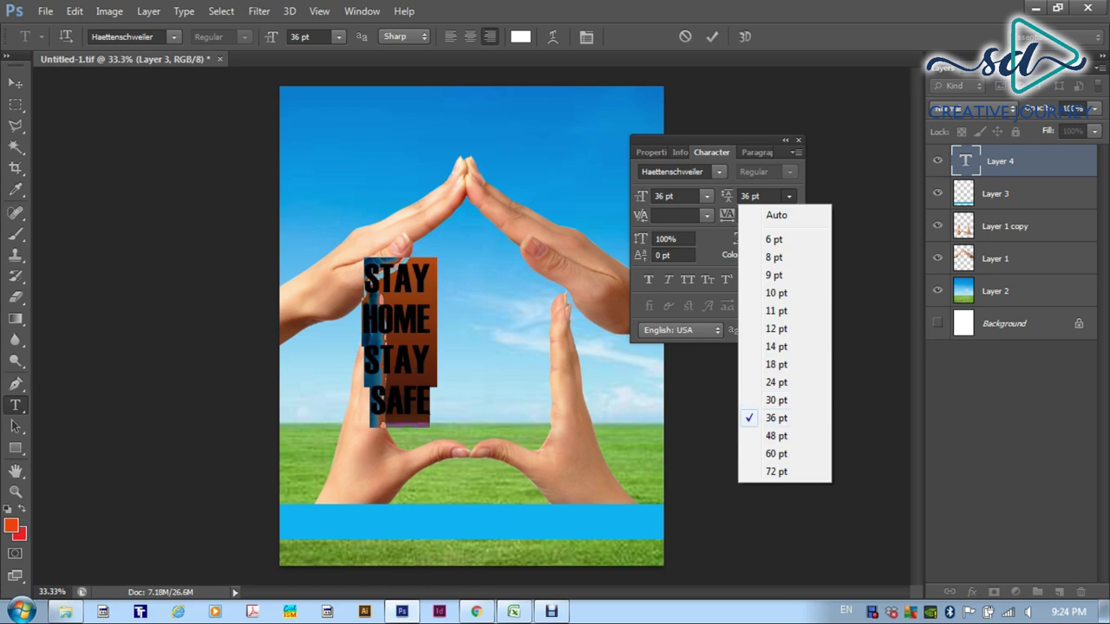
left_click(788, 196)
Step: Change the font of the selected text to Humnst777 Blk BT, and try Faux Bold on it before switching it off again
left_click(719, 172)
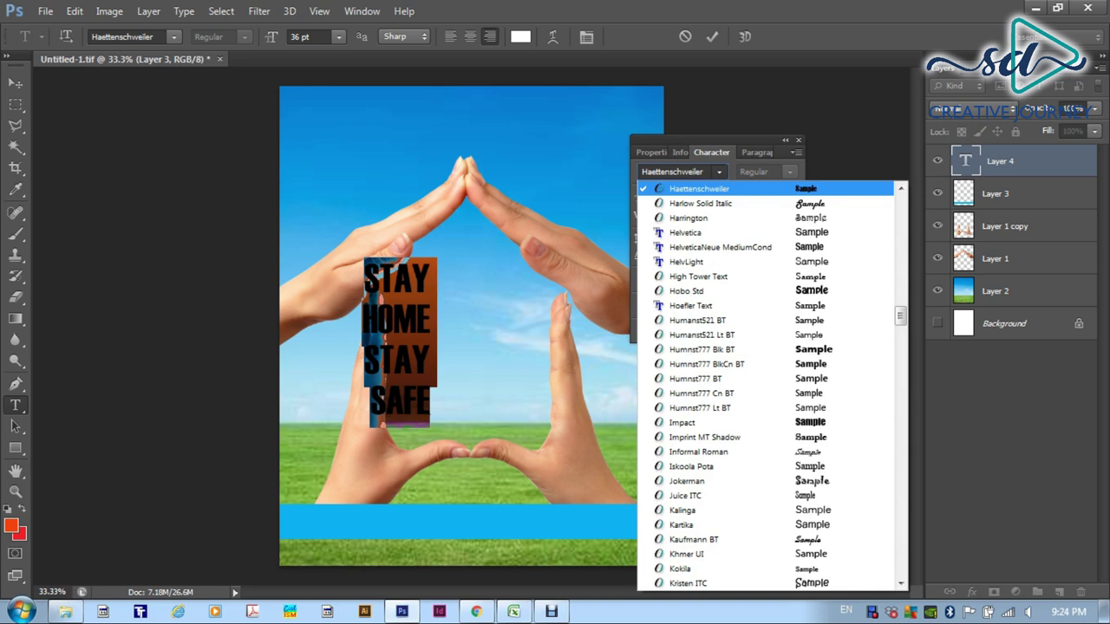
key("Down")
key("Down")
key("Down")
key("Down")
key("Down")
key("Down")
key("Down")
key("Down")
key("Down")
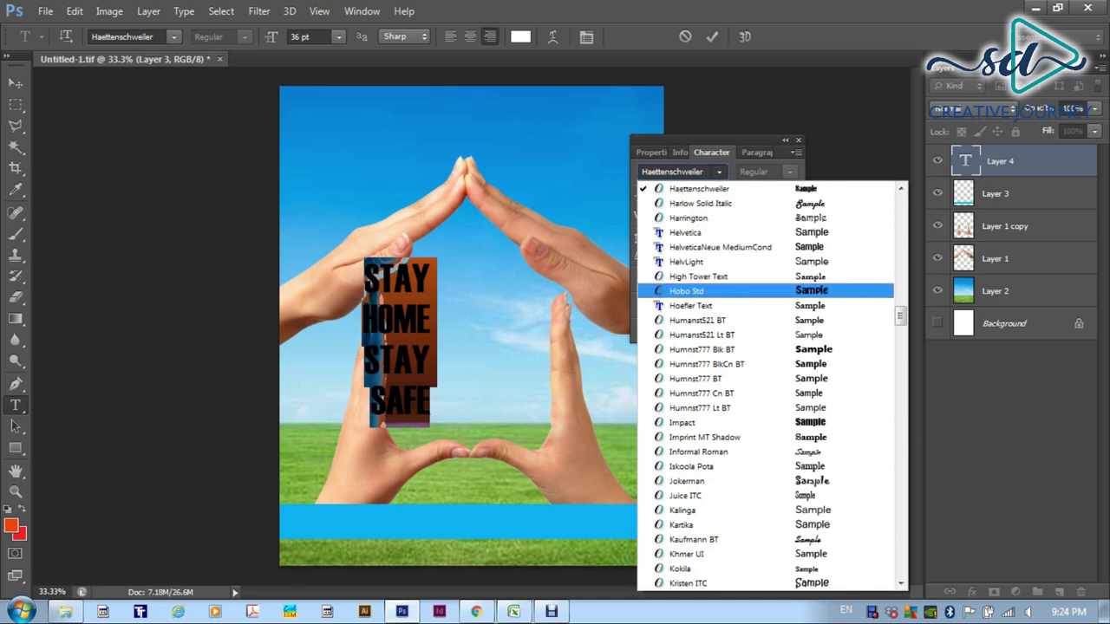
key("Down")
key("Return")
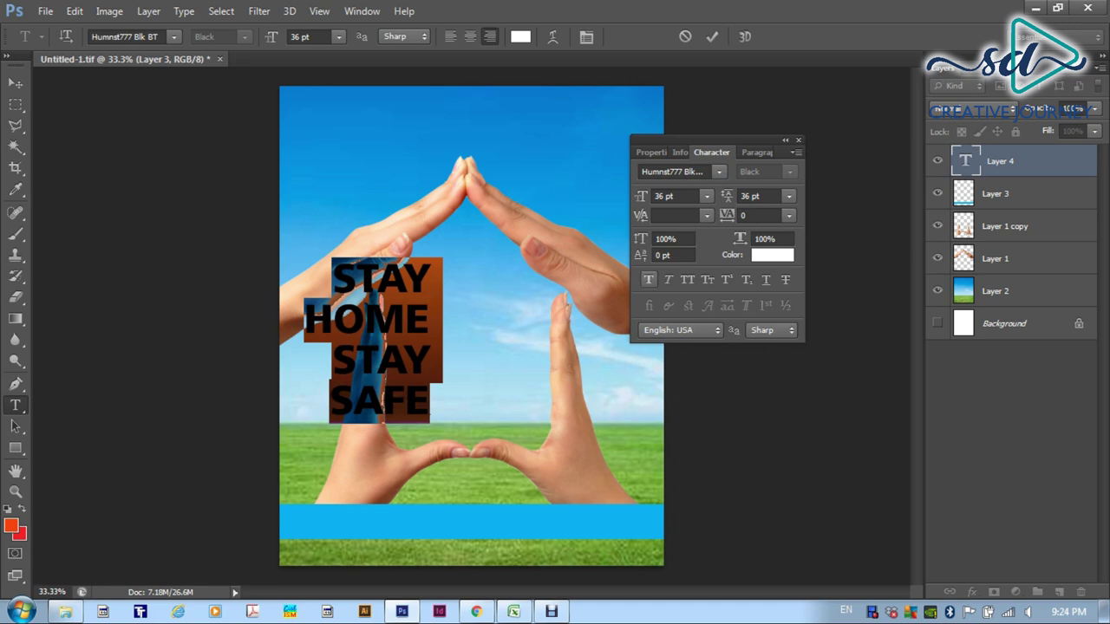
left_click(648, 280)
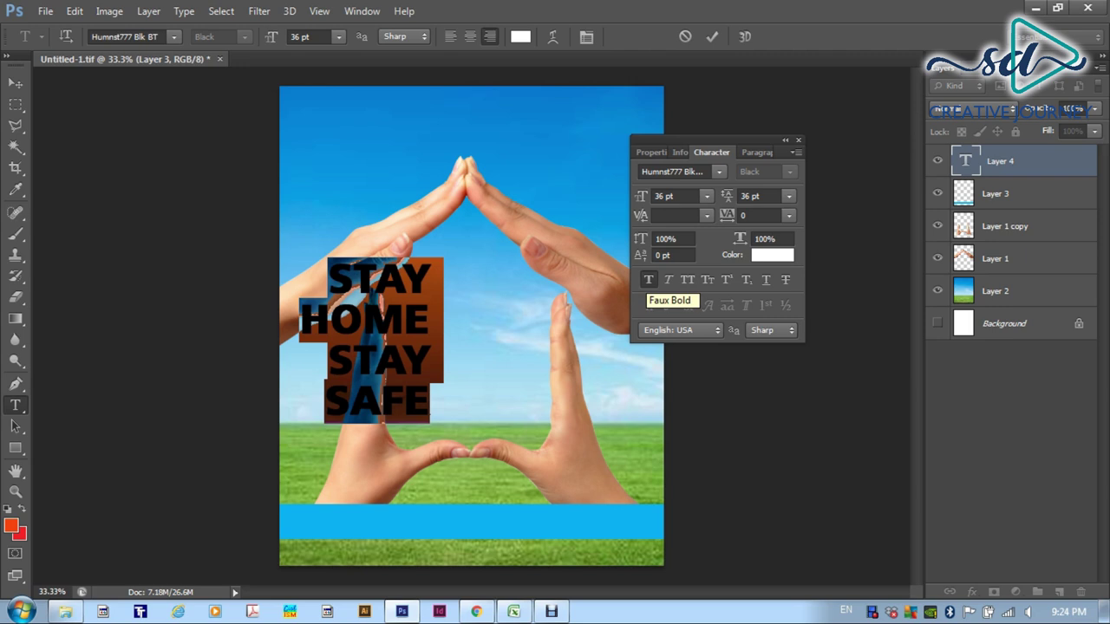
left_click(649, 279)
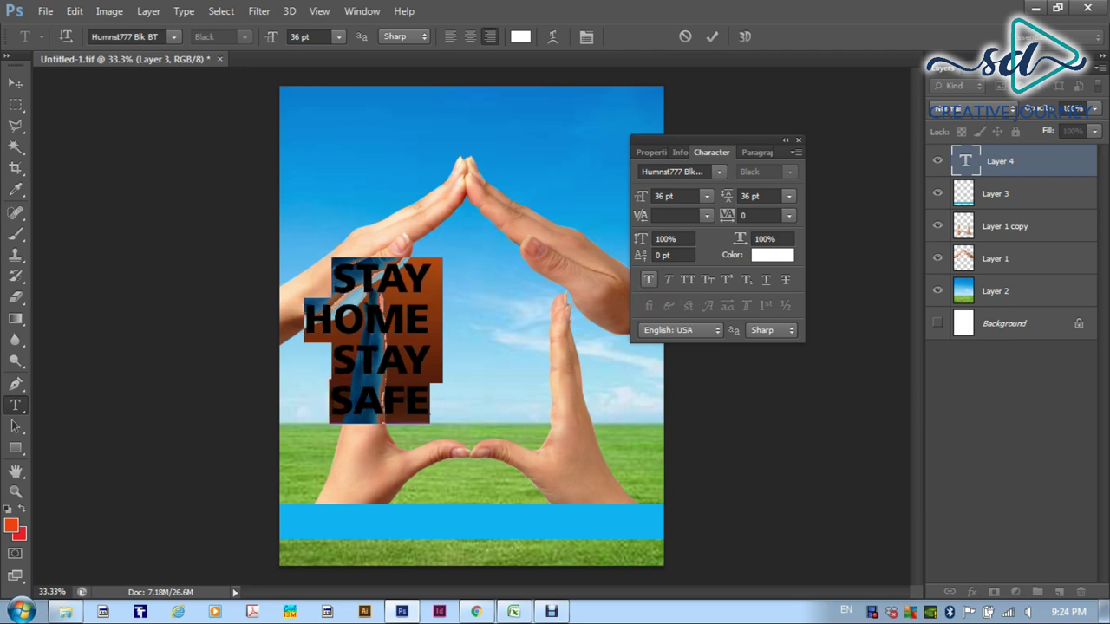
Step: Turn on Faux Bold and All Caps for the selected text, trying Faux Italic and switching it off again
left_click(649, 279)
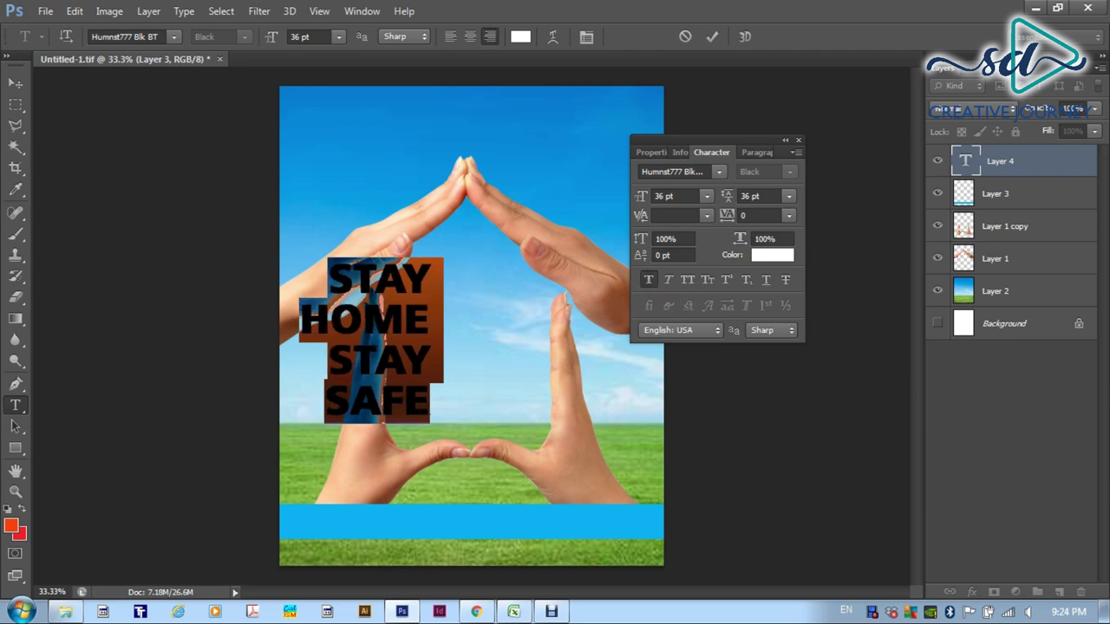
left_click(649, 279)
left_click(649, 279)
left_click(668, 279)
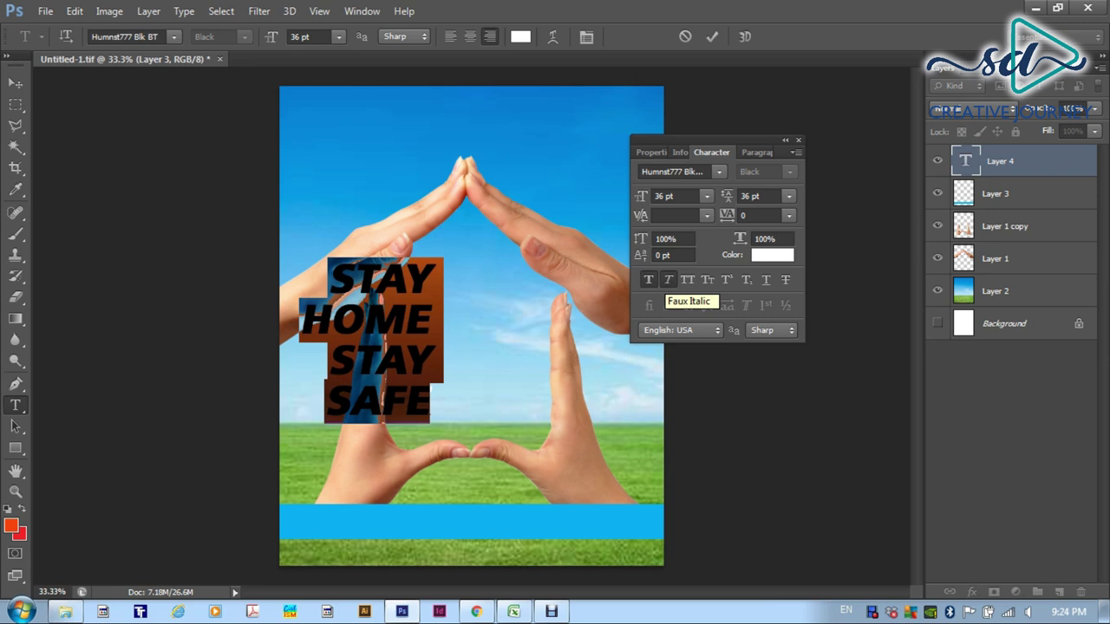
left_click(667, 279)
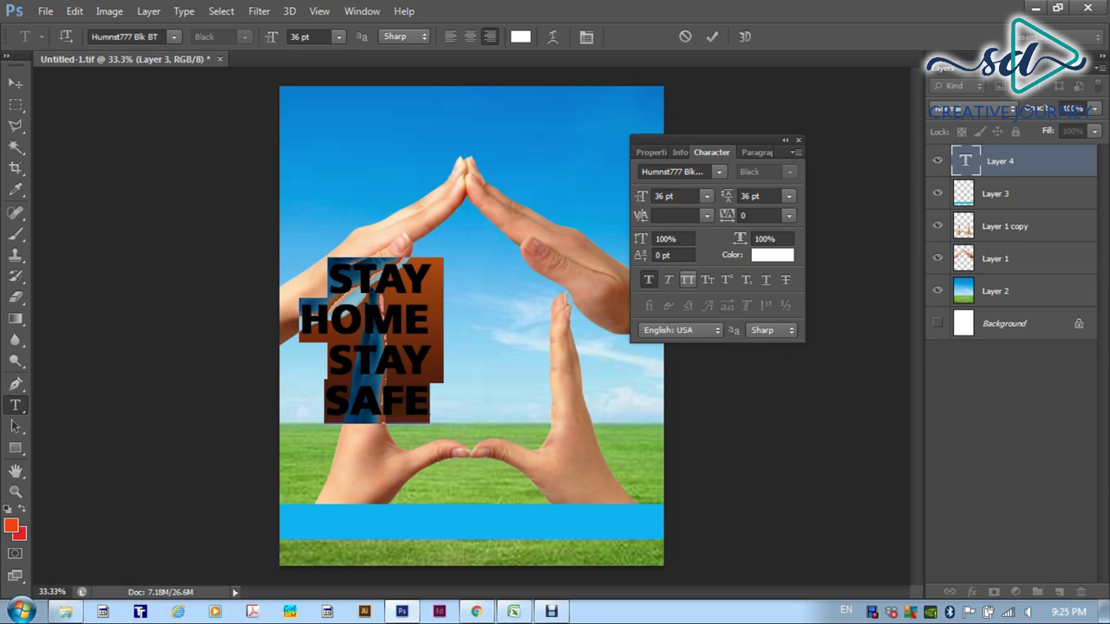
left_click(708, 279)
left_click(403, 279)
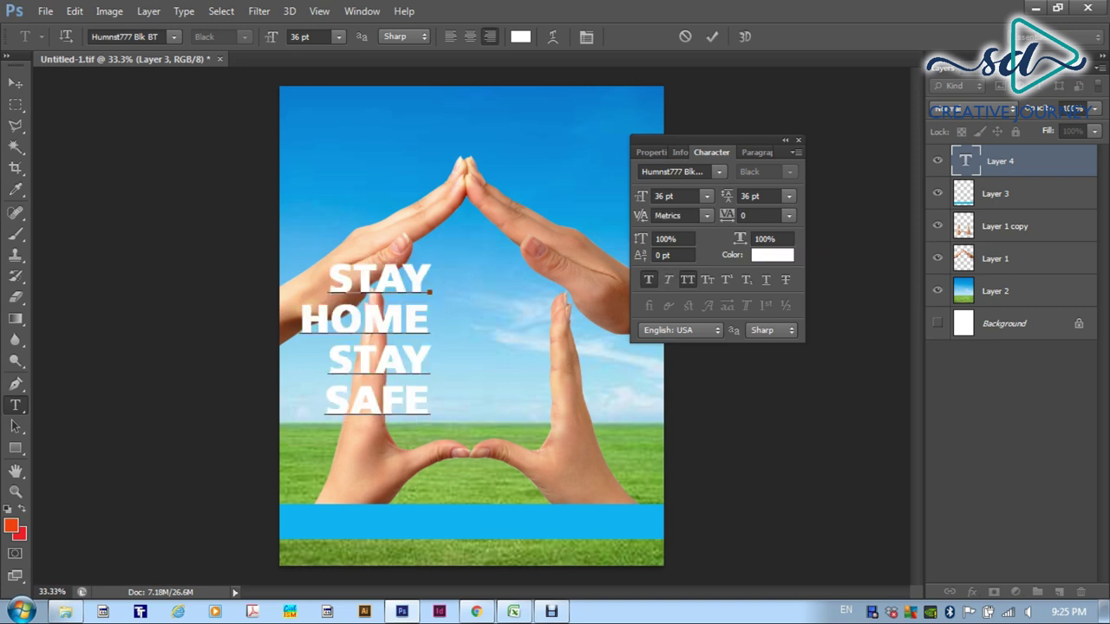
Step: Reselect all four text lines, compare left and right alignment, and settle on center alignment
left_click_drag(328, 277, 429, 411)
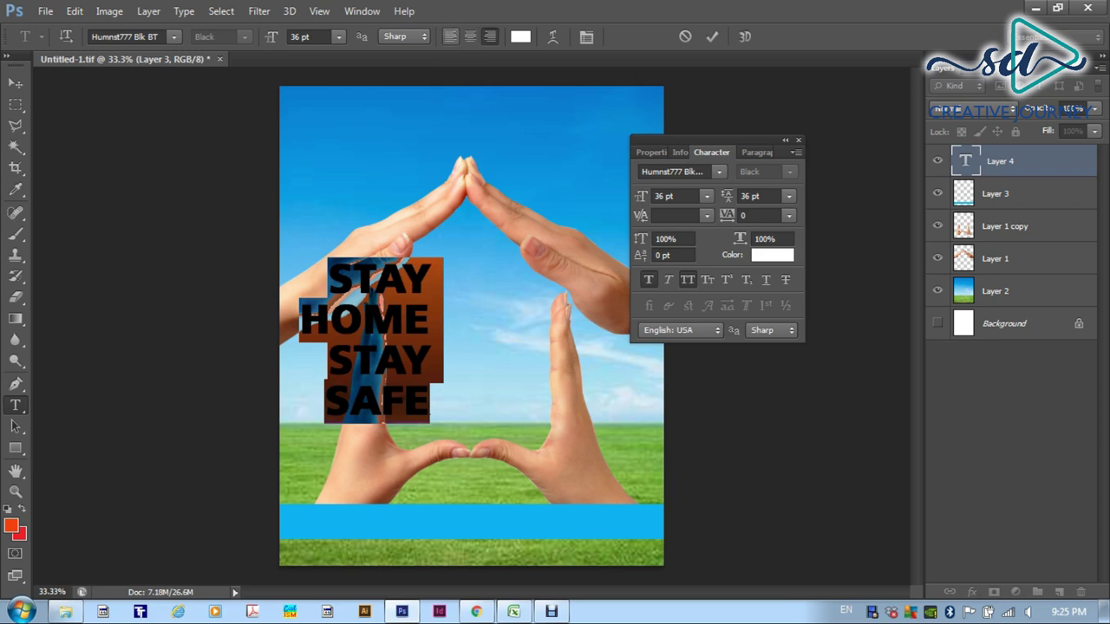
left_click(450, 37)
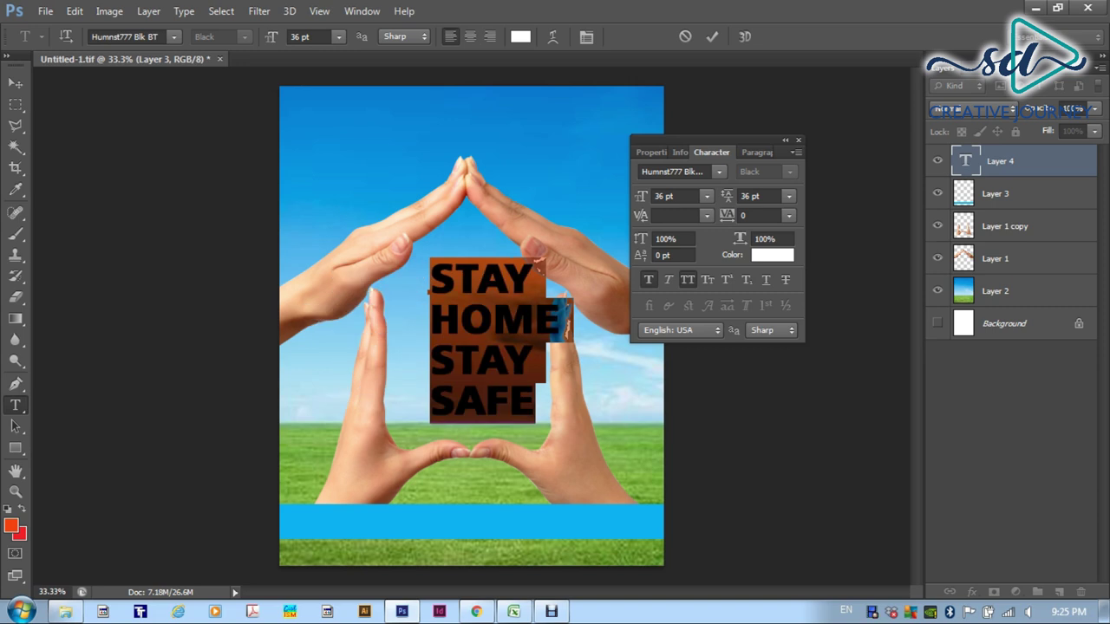
left_click(469, 36)
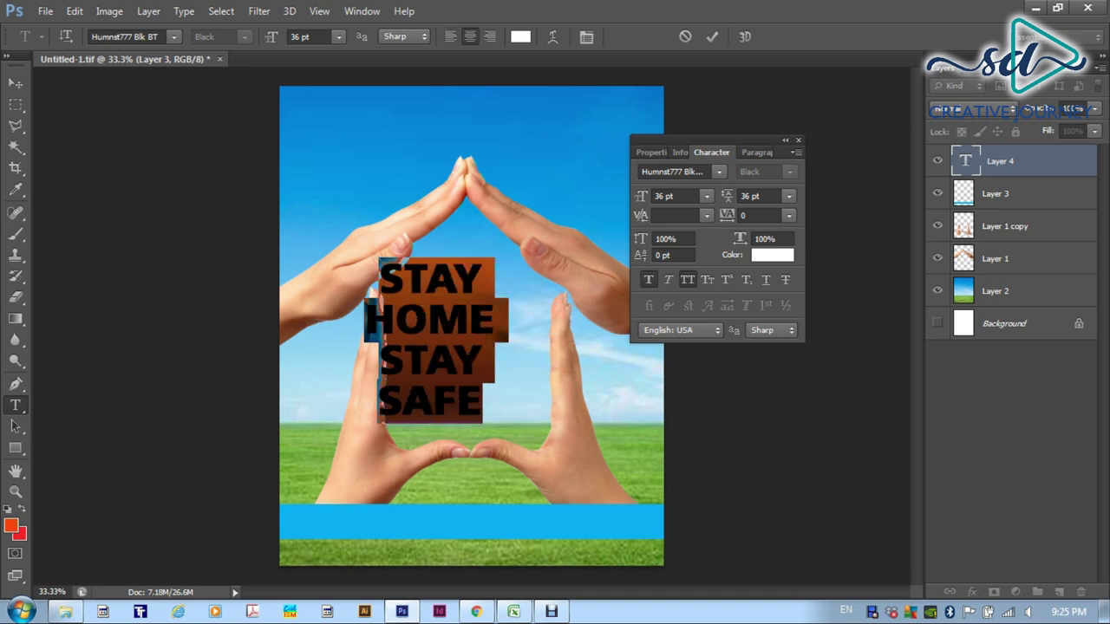
left_click(490, 37)
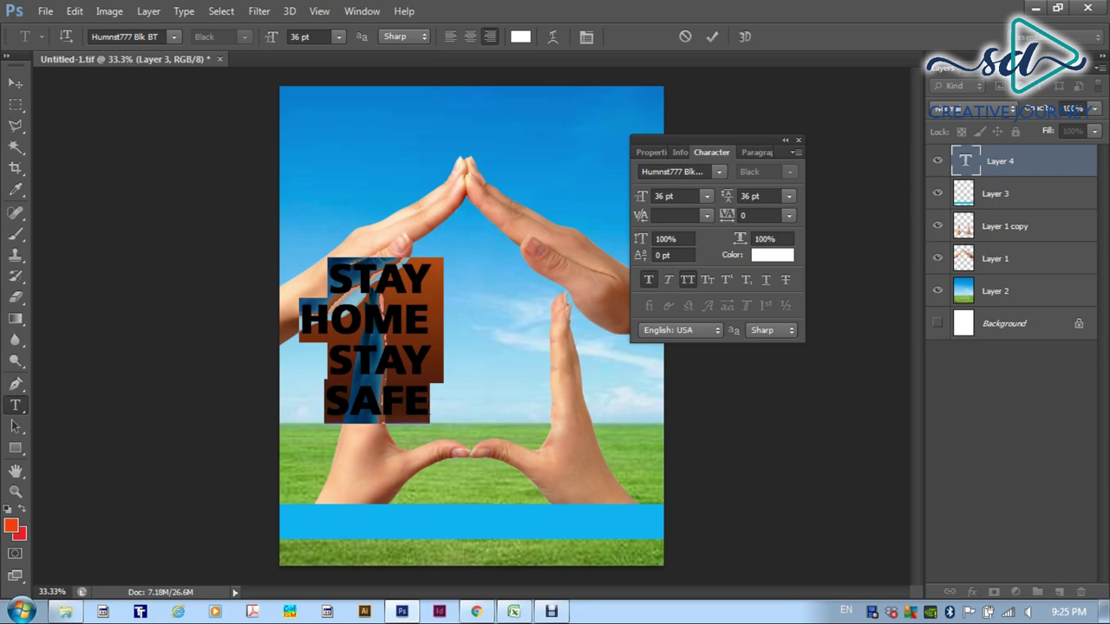
left_click(469, 36)
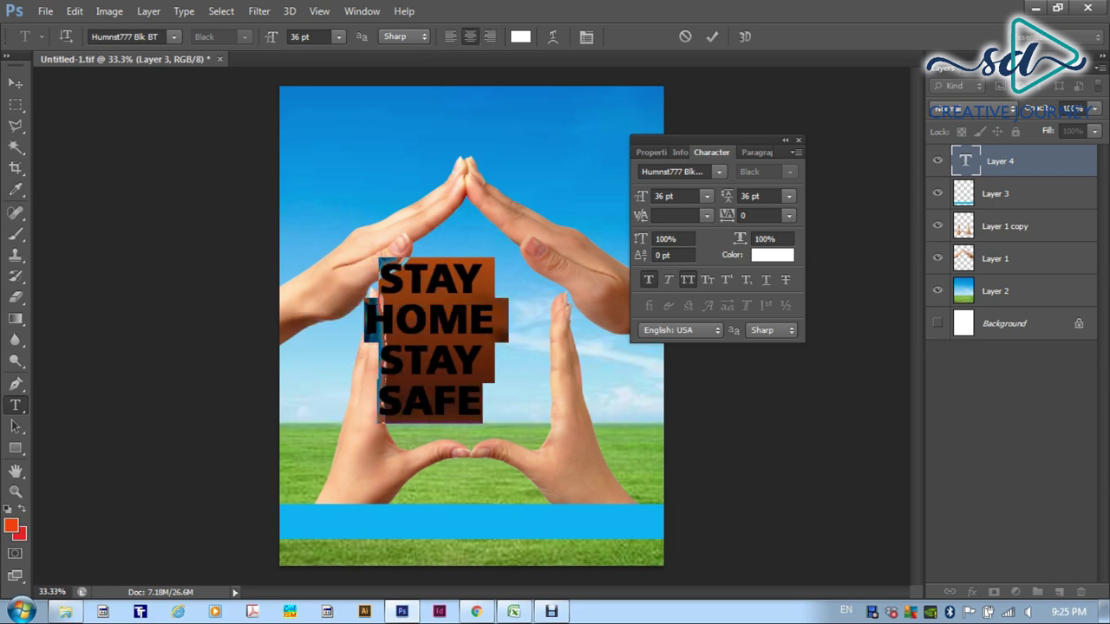
Step: Commit the text and move it into the open space between the hands
left_click(426, 286)
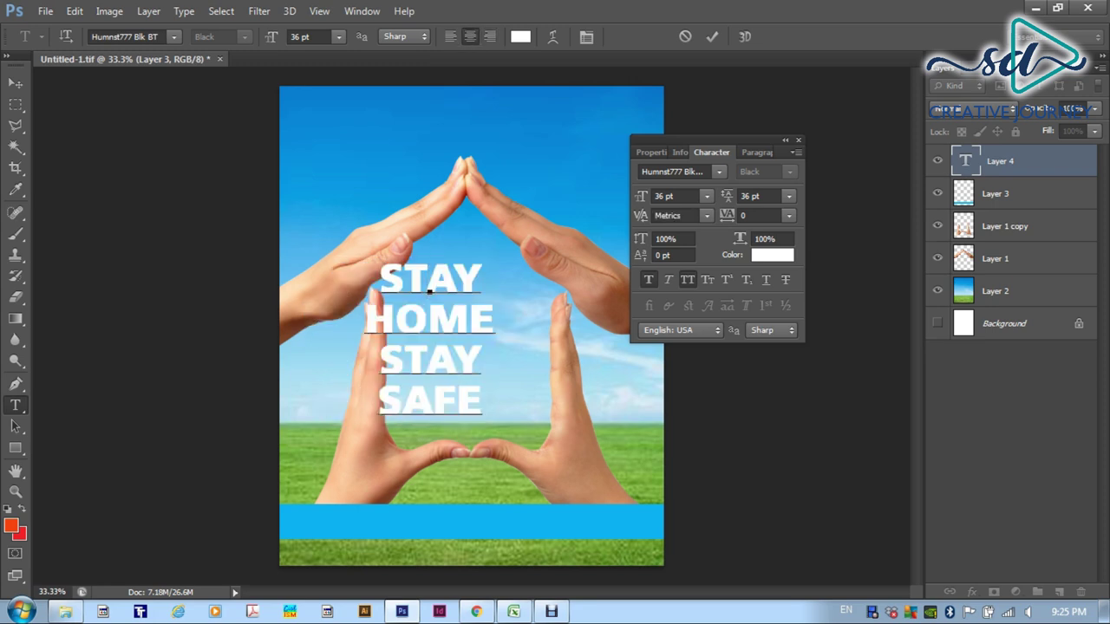
key("ctrl+Return")
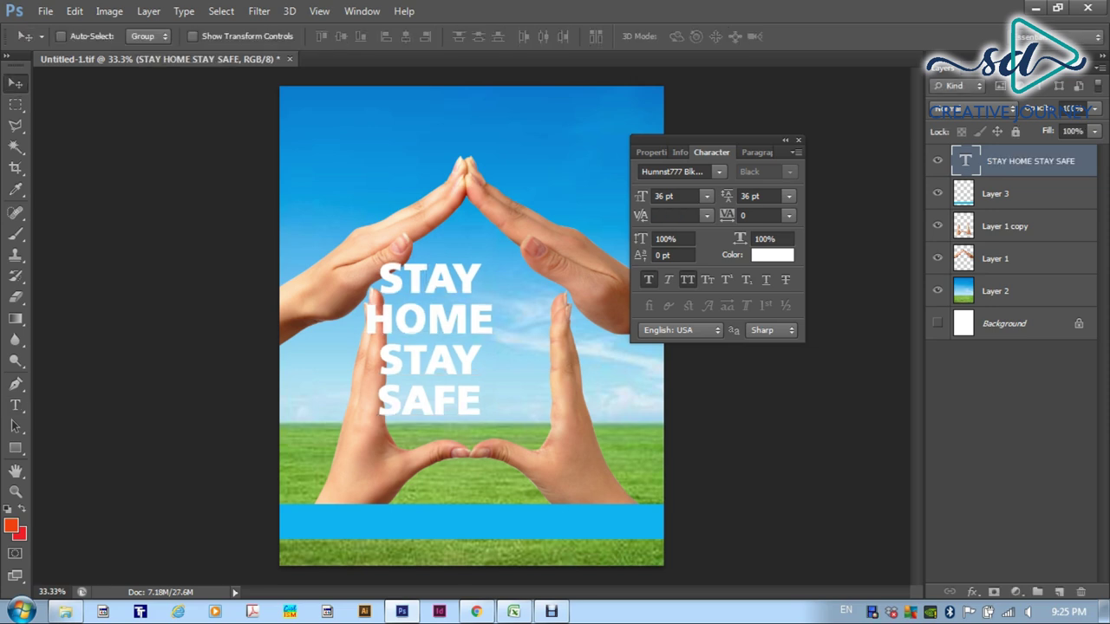
left_click_drag(448, 230, 483, 234)
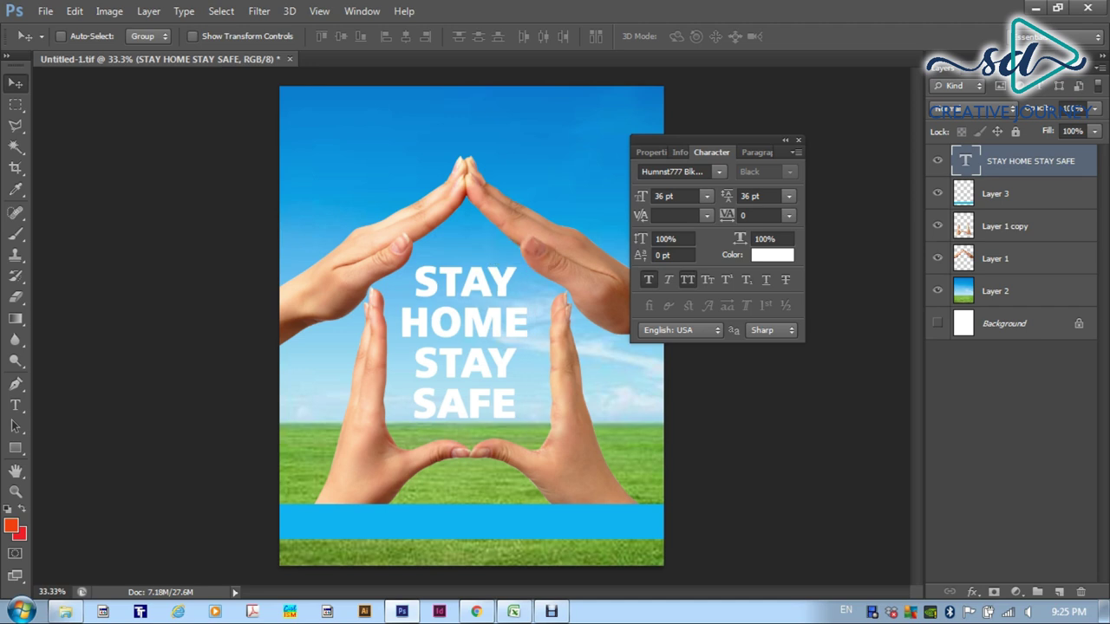
left_click_drag(706, 140, 757, 135)
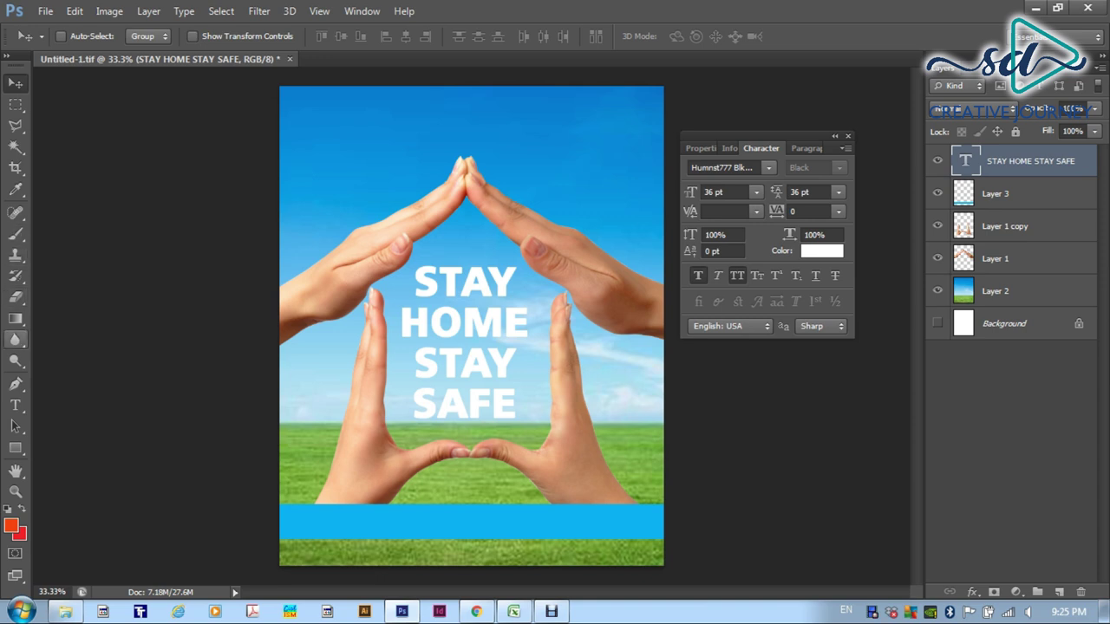
Step: Change the color of all four text lines to red #fc0303 and commit the edit
left_click(16, 405)
left_click_drag(414, 282, 517, 404)
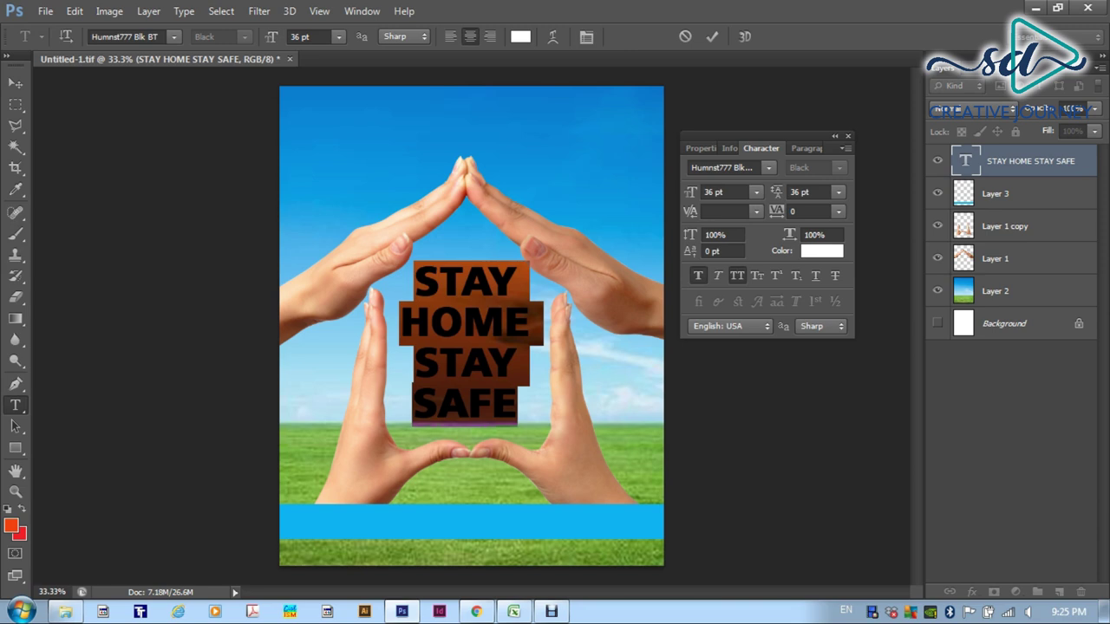
left_click(821, 251)
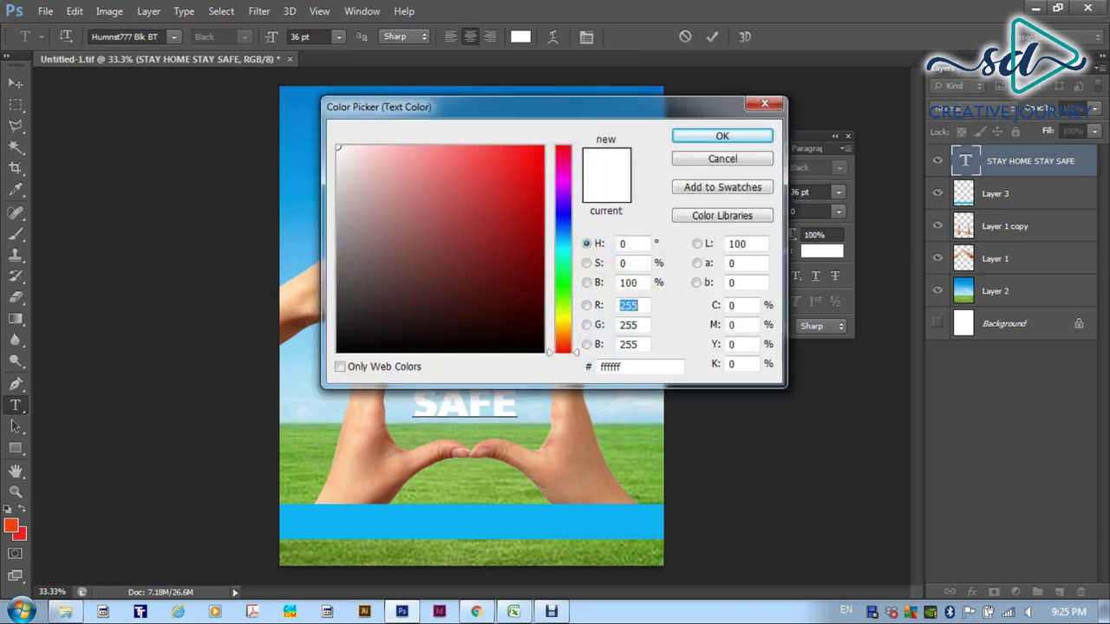
left_click_drag(433, 107, 602, 98)
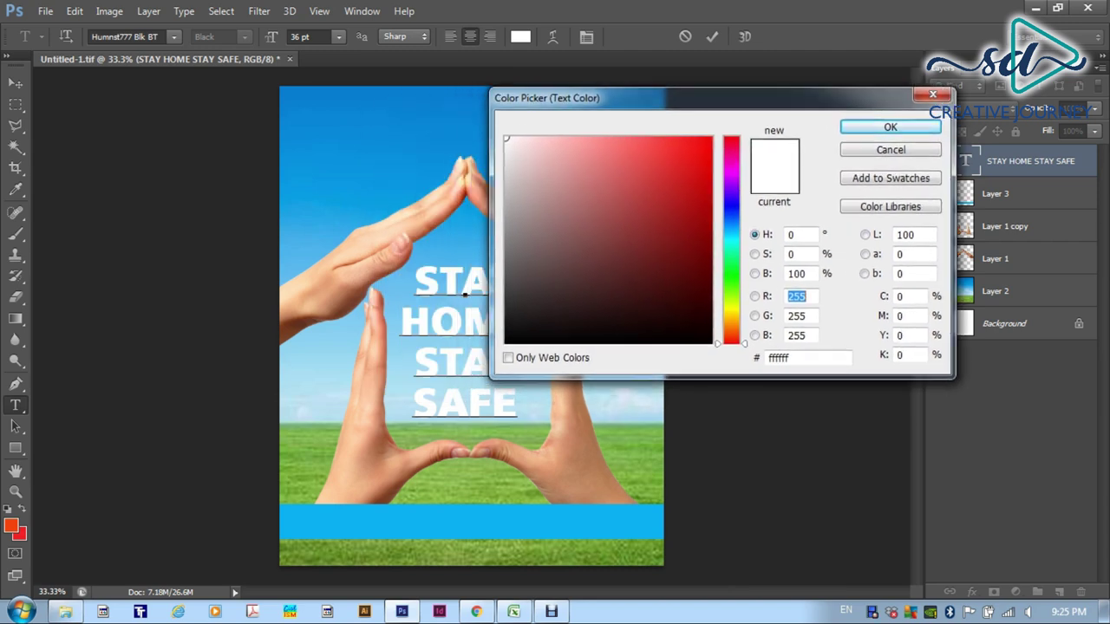
left_click(708, 138)
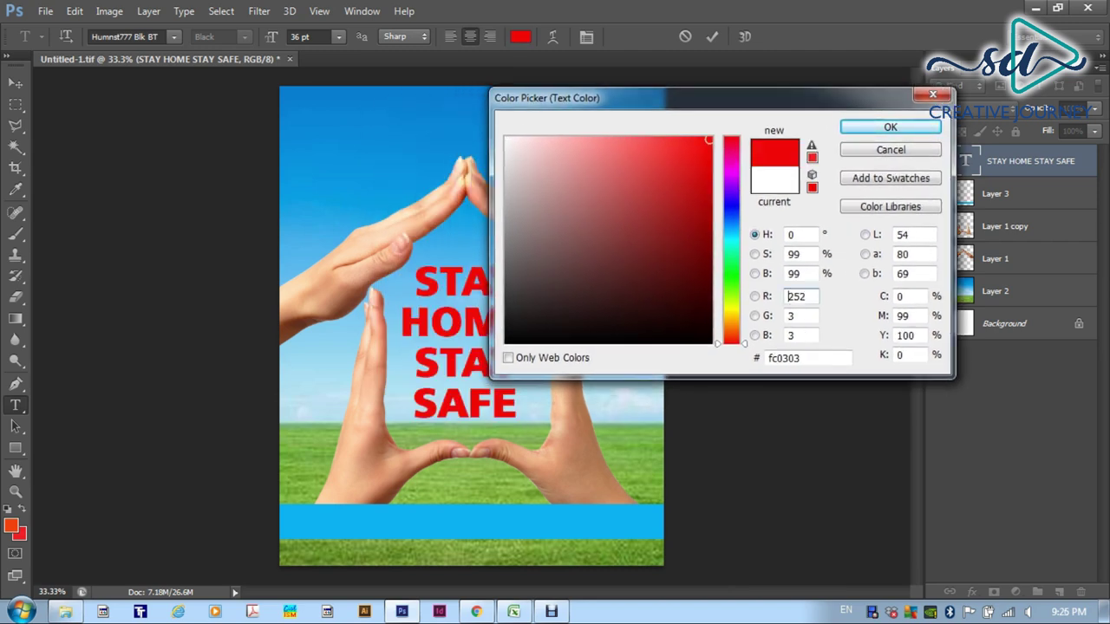
key("Return")
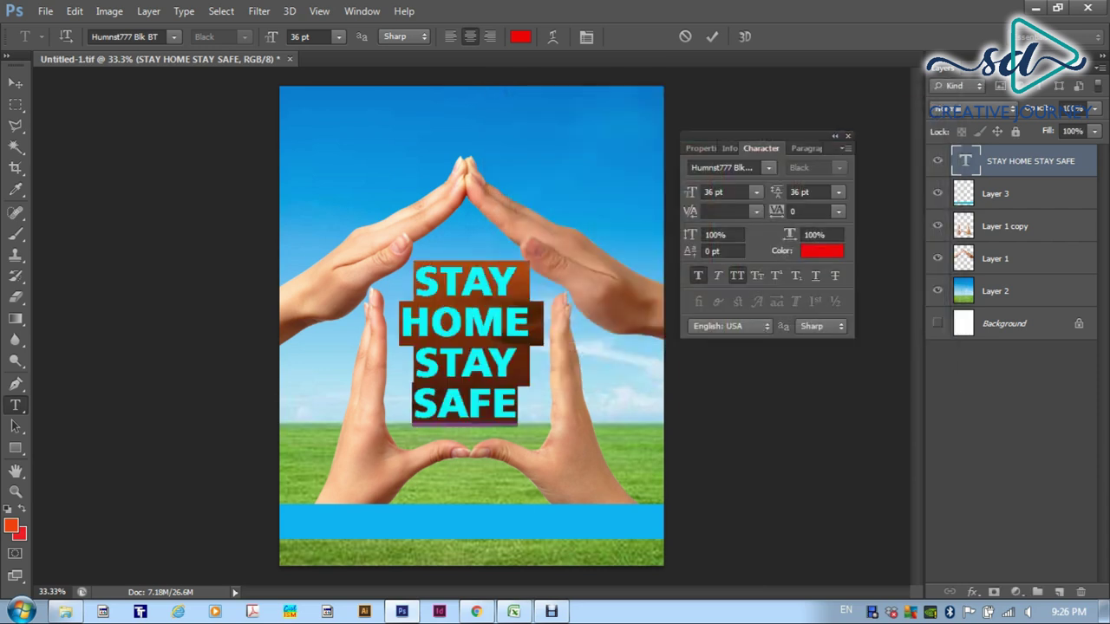
left_click(488, 282)
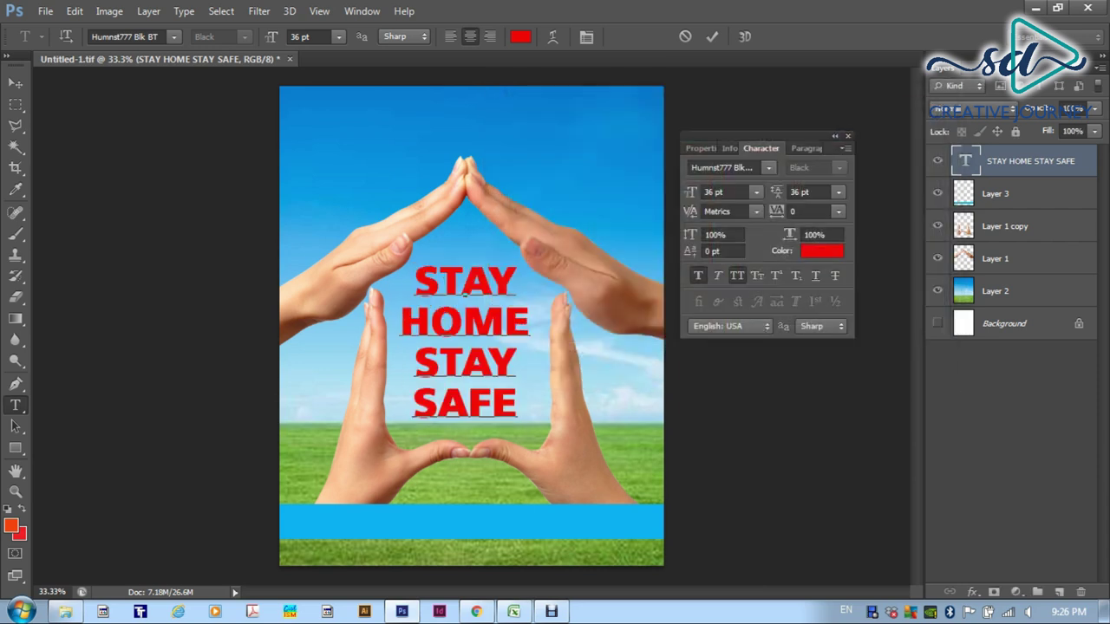
left_click(439, 283)
left_click(463, 283)
left_click(463, 323)
left_click(489, 363)
left_click(16, 83)
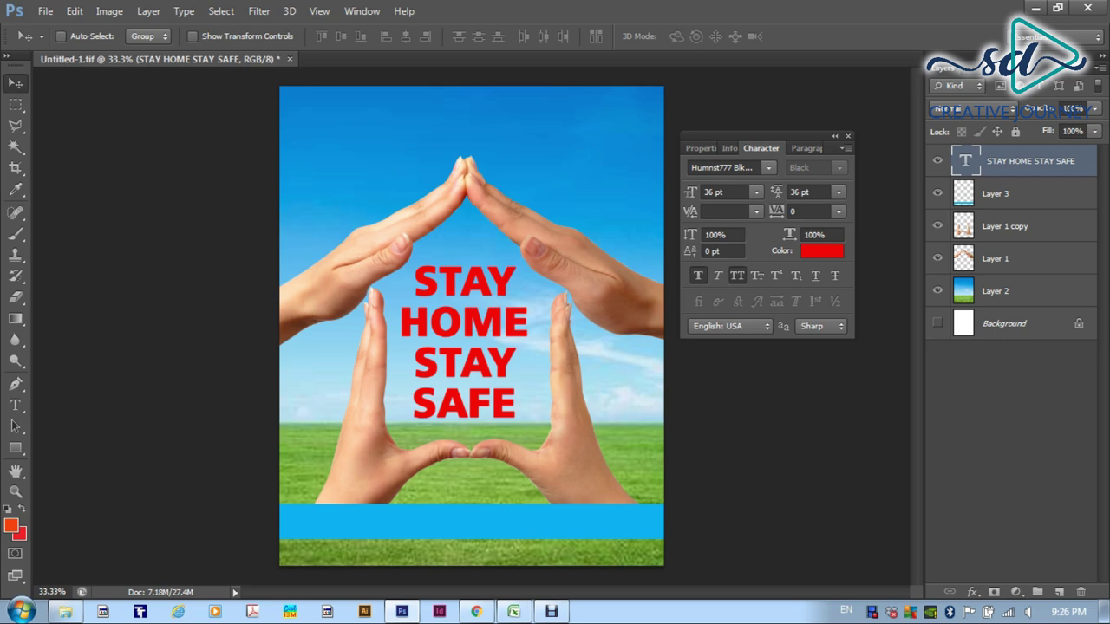
Step: Close the character settings and float the layer list just beside the artwork
left_click(848, 136)
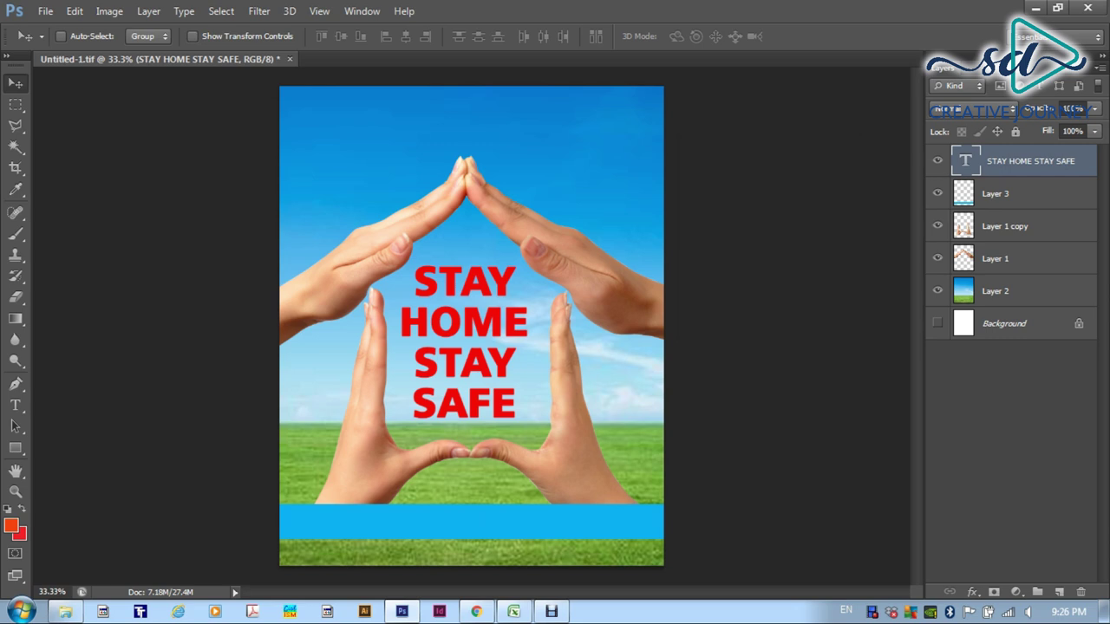
left_click_drag(944, 68, 703, 80)
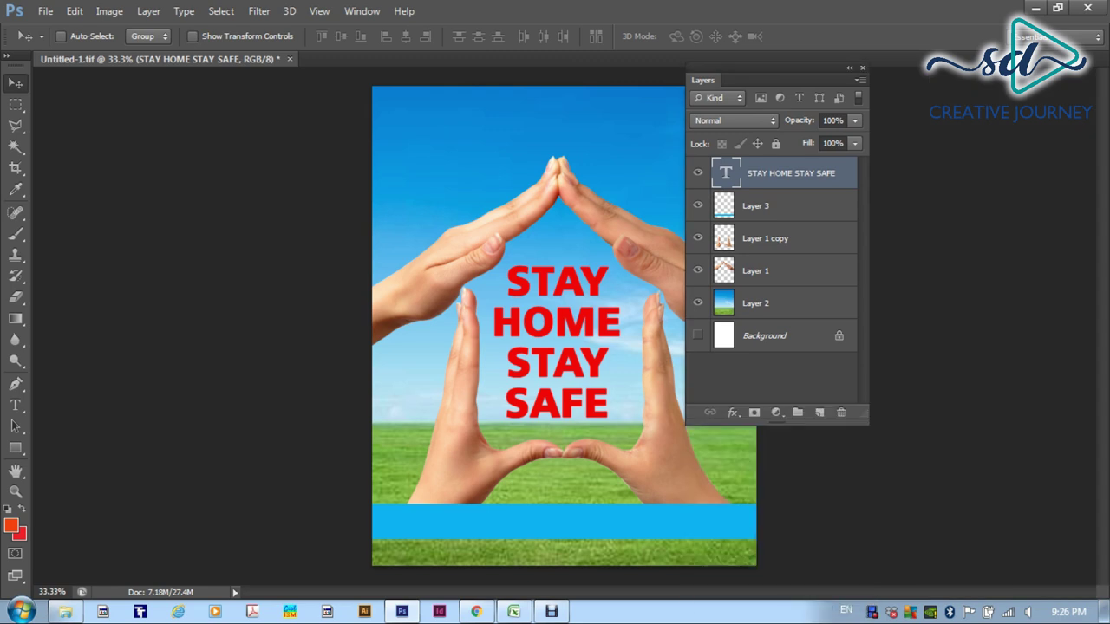
left_click_drag(703, 80, 781, 103)
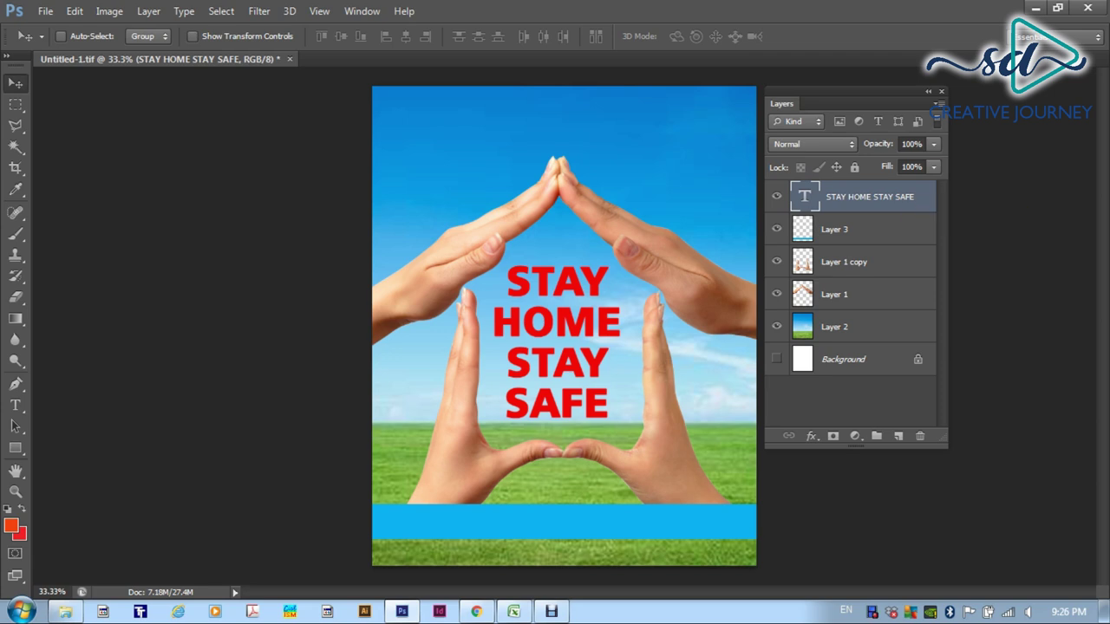
key("ctrl+comma")
key("ctrl+comma")
Step: Try a Bevel & Emboss effect on the text layer with its depth set to 83%
left_click(812, 437)
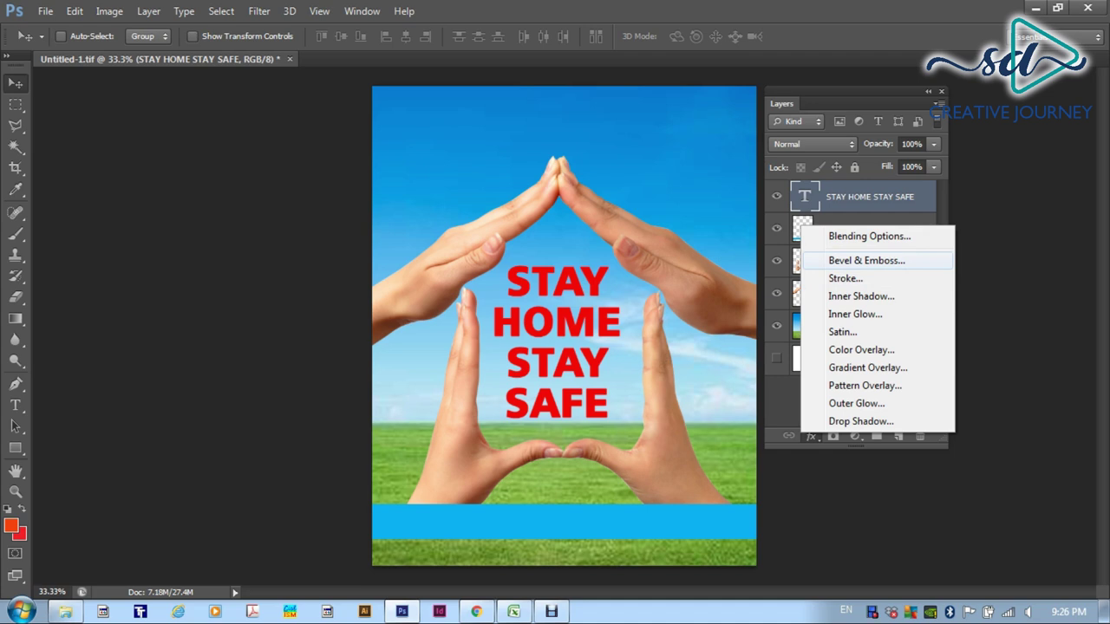
left_click(866, 260)
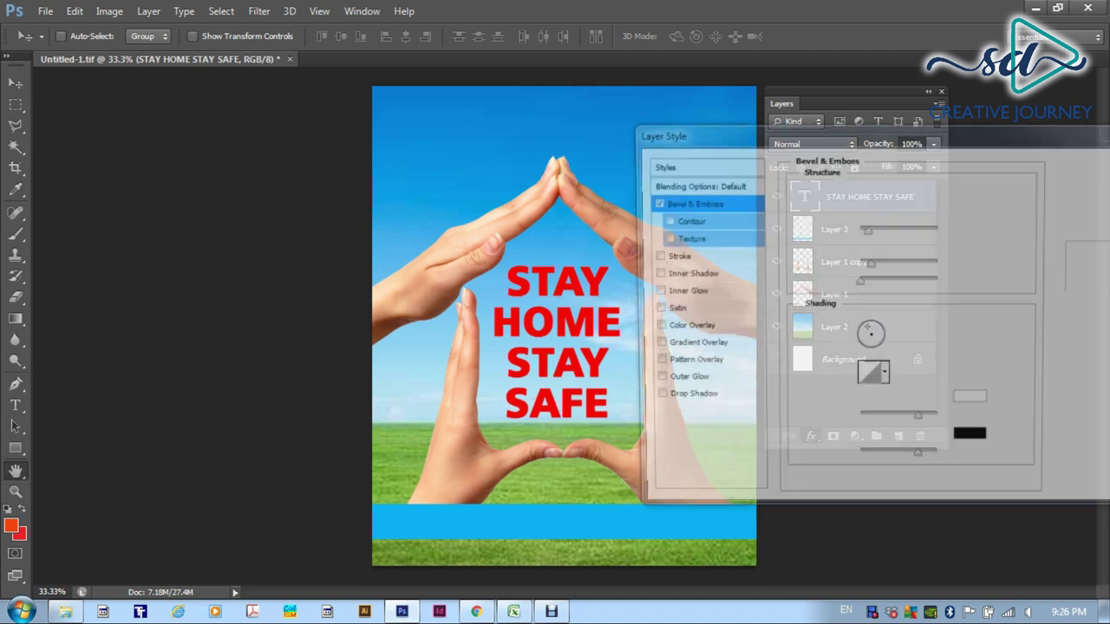
left_click_drag(866, 133, 921, 133)
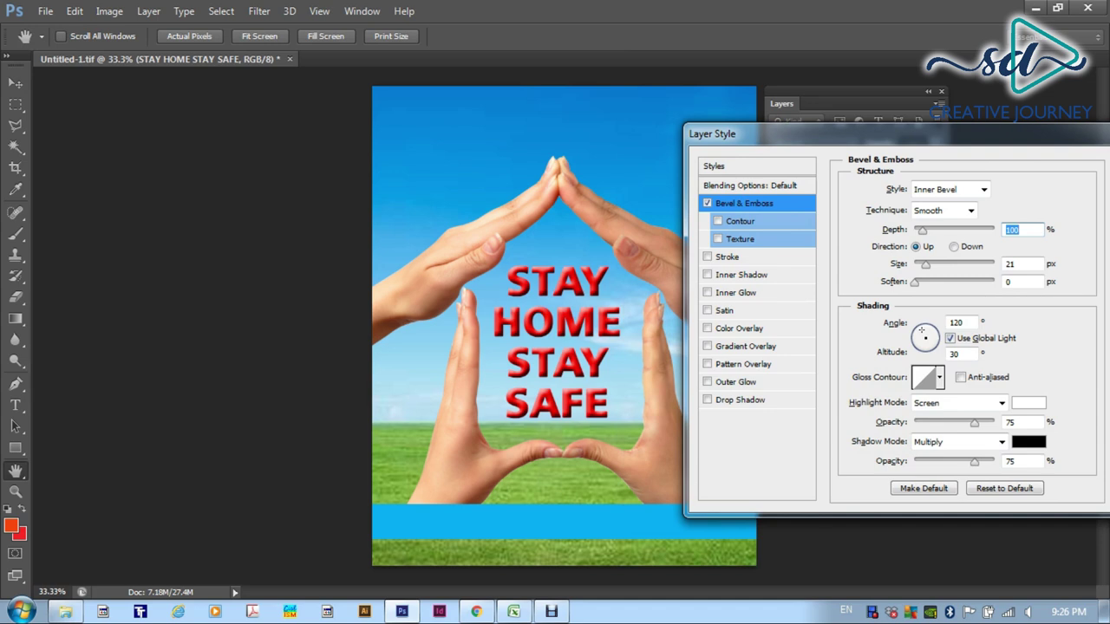
key("Down")
key("Down")
key("Down")
key("Down")
key("Down")
key("Down")
key("Down")
key("shift+Down")
Step: Try a bevel size of 9 px with a soften value of 3 px
left_click_drag(925, 265, 920, 264)
key("Up")
key("Up")
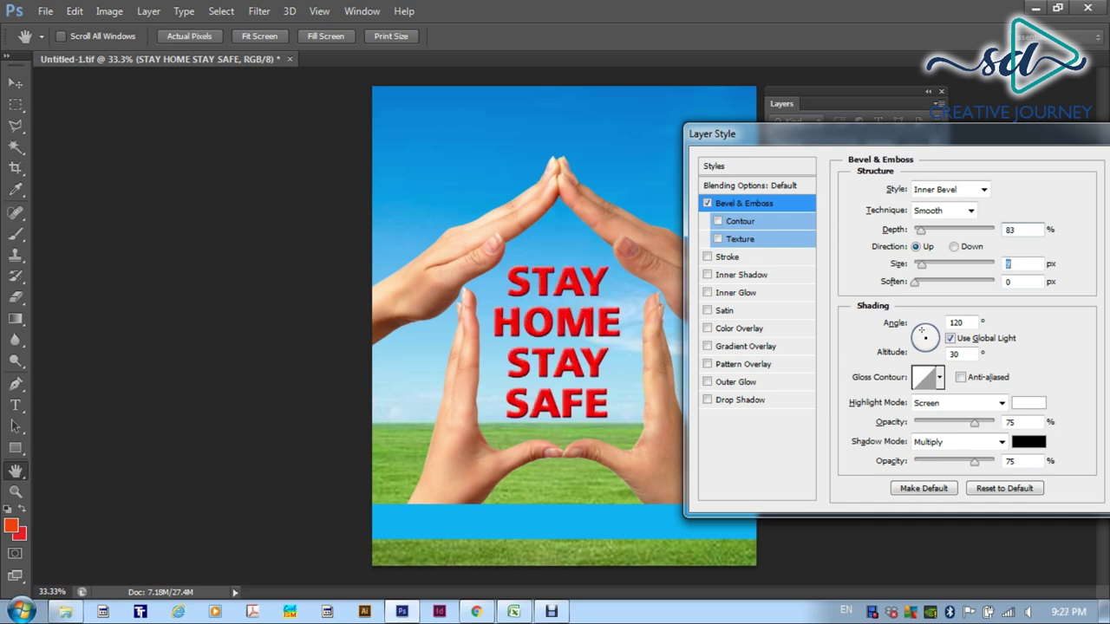
key("Tab")
key("Up")
key("Up")
key("Up")
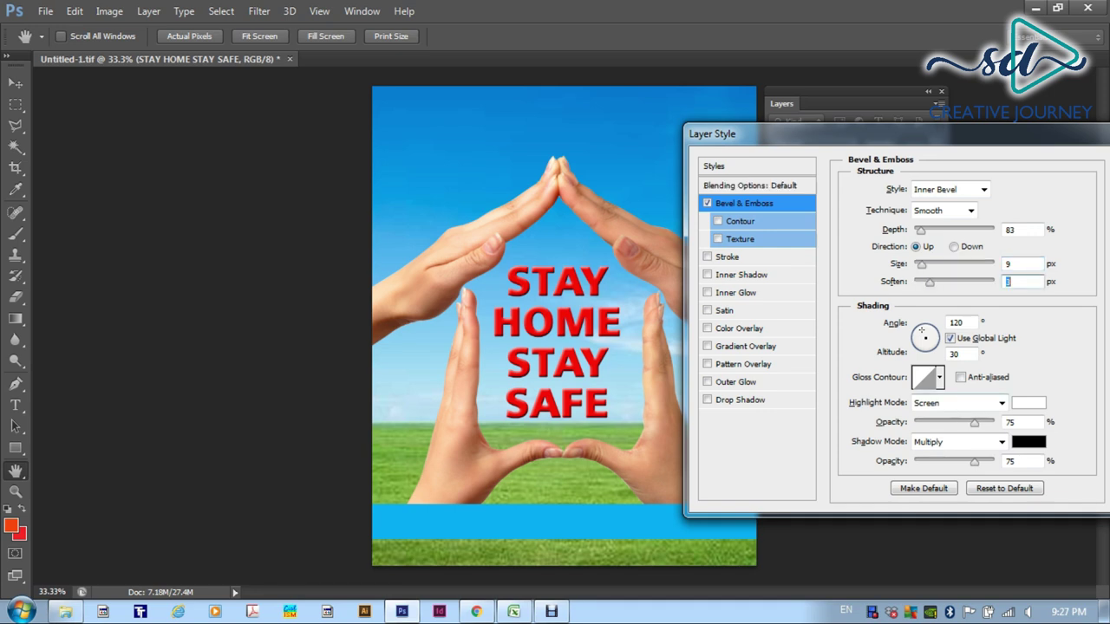
Step: Try a bevel highlight opacity of 59% and a depth of 134%, and switch Bevel & Emboss off
mouse_move(974, 422)
left_mouse_down()
mouse_move(947, 423)
mouse_move(961, 423)
left_mouse_up()
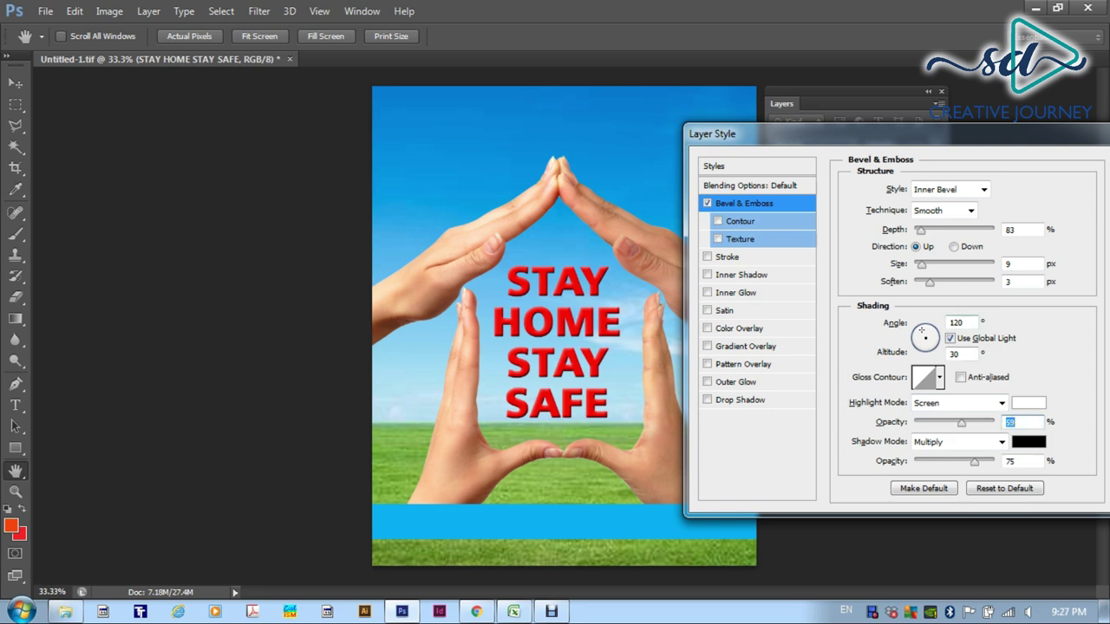
left_click_drag(920, 230, 924, 230)
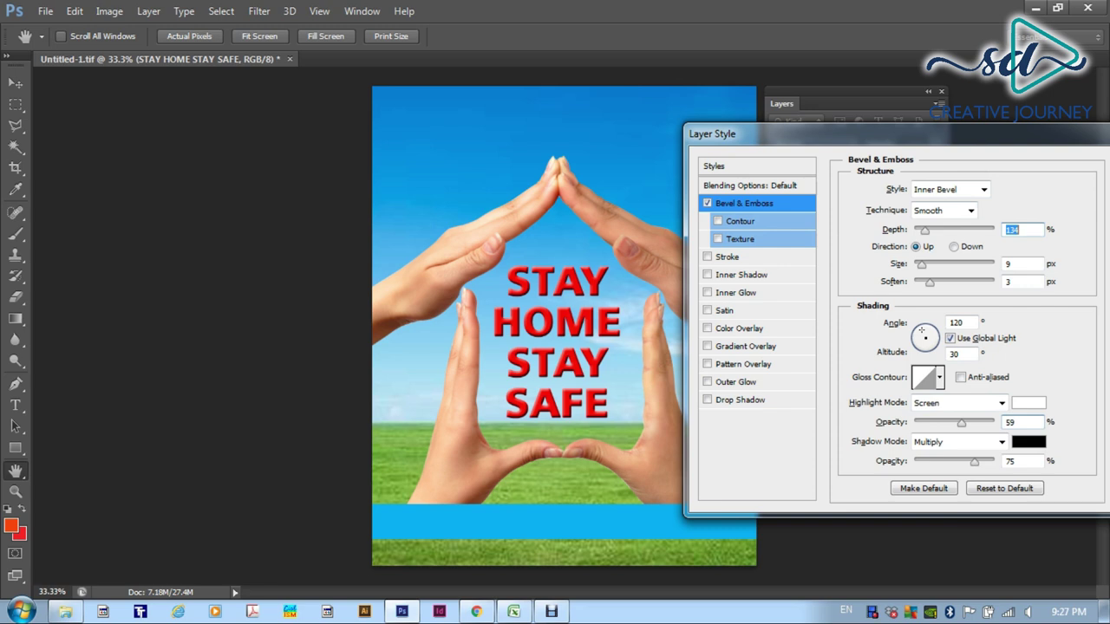
left_click(707, 203)
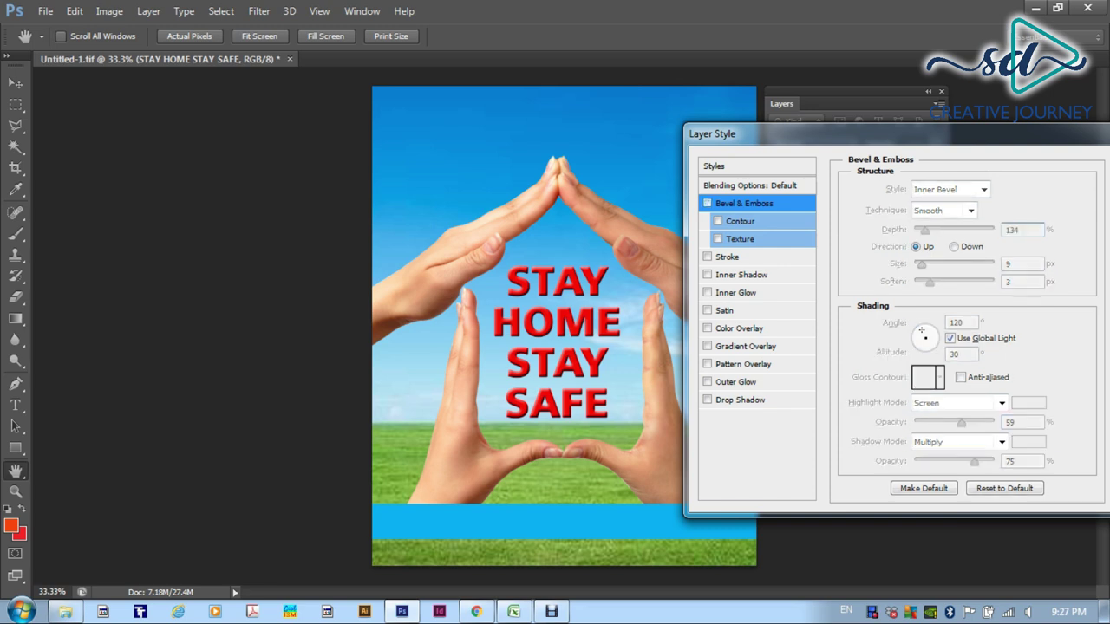
Step: Try a Stroke effect on the text layer, previewing cyan, green and dark blue as its color
left_click(708, 257)
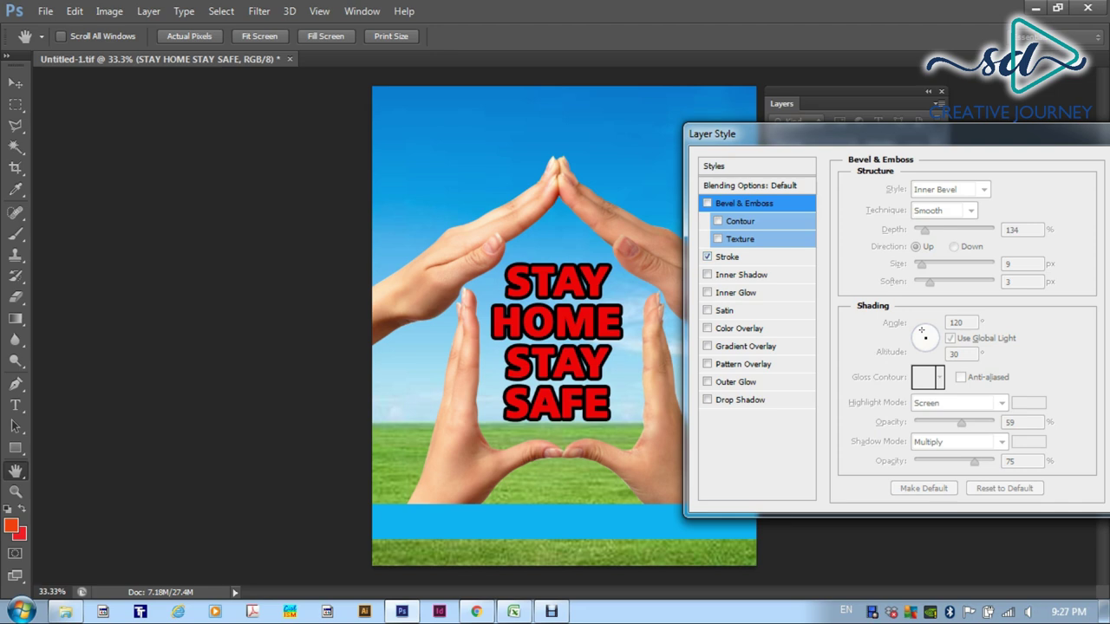
left_click(727, 256)
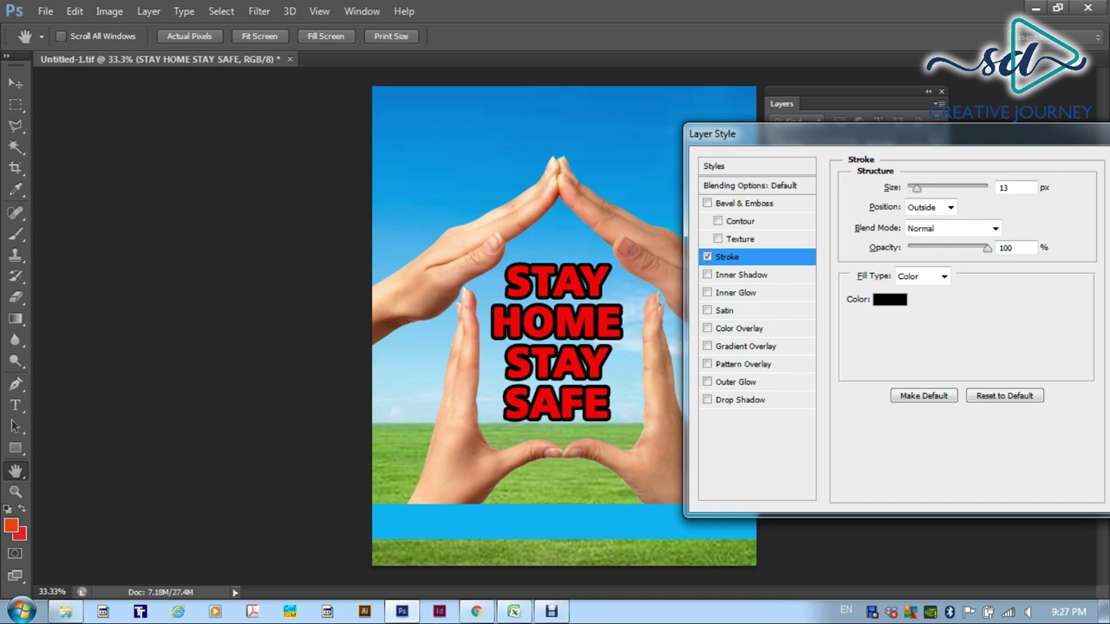
left_click(890, 299)
mouse_move(676, 98)
left_mouse_down()
mouse_move(802, 100)
mouse_move(689, 99)
left_mouse_up()
left_click(836, 165)
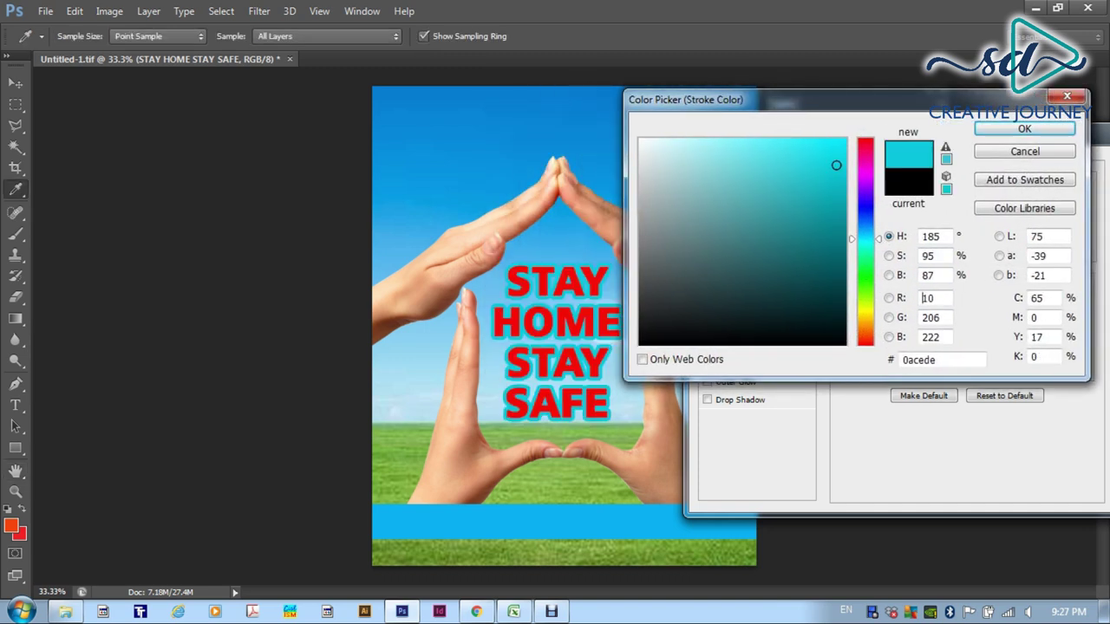
left_click(865, 272)
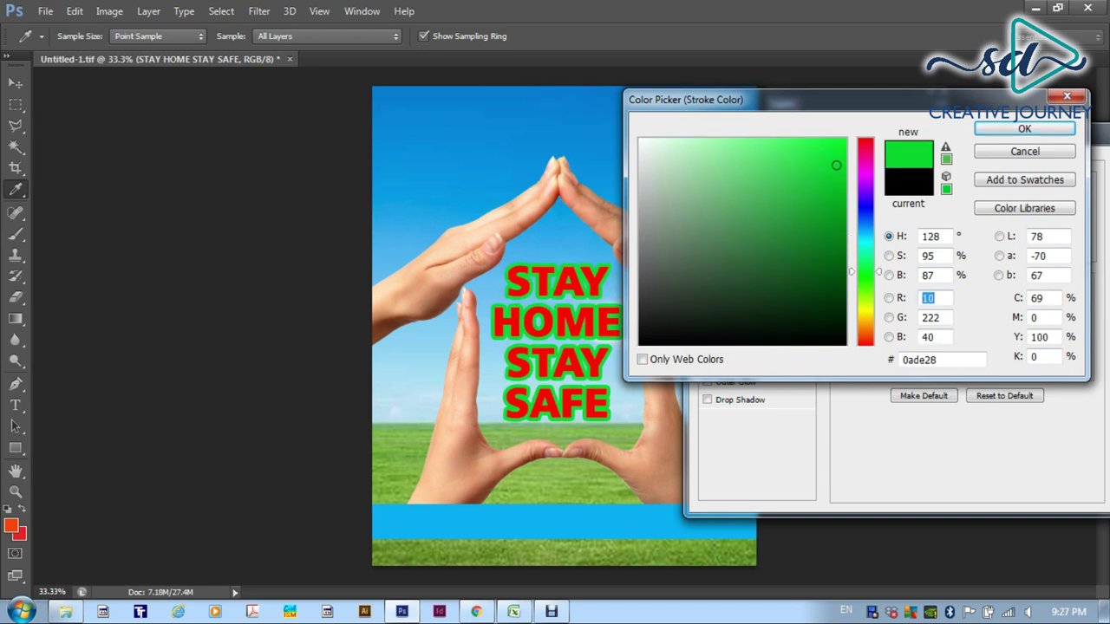
left_click(866, 202)
left_click(812, 227)
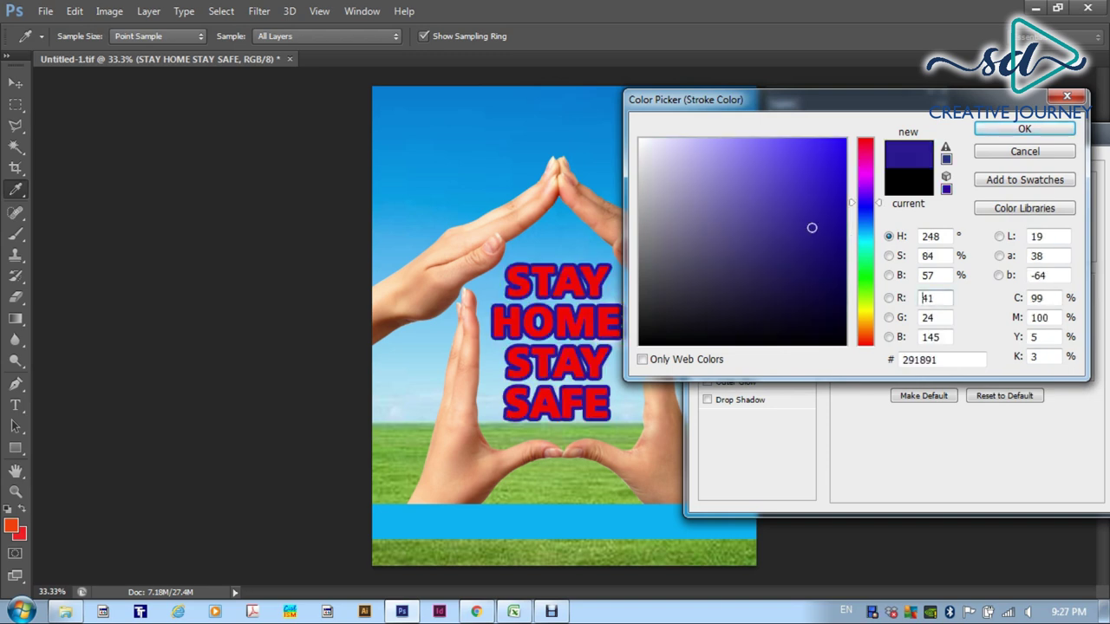
left_click(1024, 151)
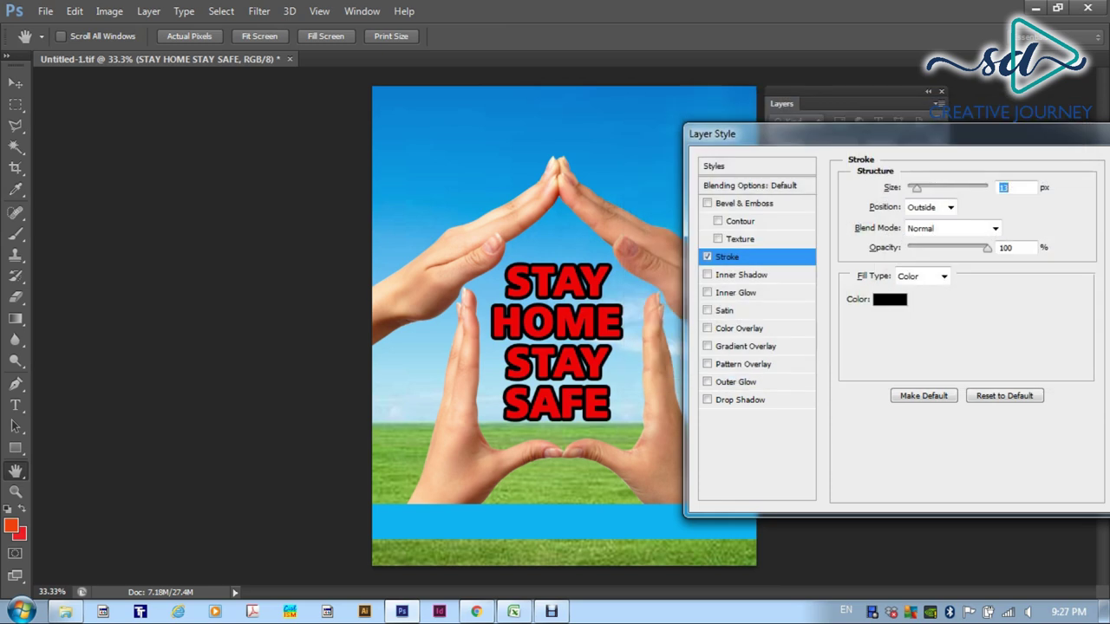
Step: Try a thicker outline on the text, bringing the stroke size to 21 px
left_click_drag(917, 188, 932, 188)
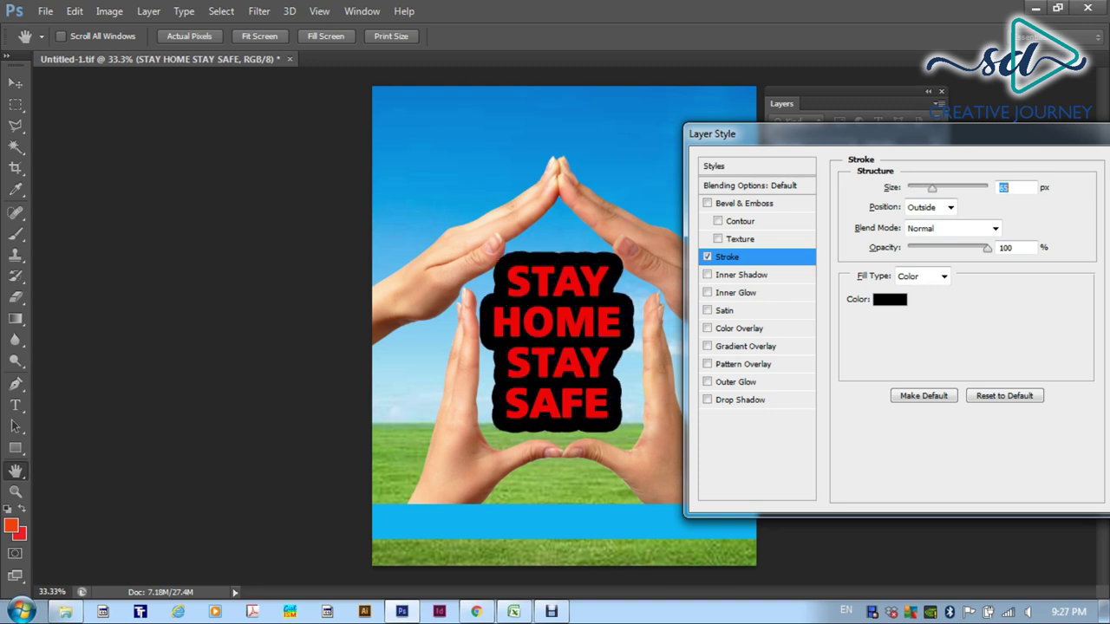
type("16")
key("Up")
key("Up")
key("Up")
key("Up")
key("Up")
Step: Try stroke opacities from almost transparent up to 94%, and switch Stroke off
key("Tab")
key("Down")
key("Down")
key("Down")
key("Down")
key("Down")
key("Down")
key("Down")
key("Down")
key("Down")
key("Down")
key("Down")
key("Down")
key("Down")
key("Down")
key("Down")
key("Down")
key("Down")
key("Down")
key("Down")
key("Down")
key("Down")
key("Down")
key("Down")
key("Down")
key("Down")
key("Down")
key("Down")
key("Down")
key("Down")
key("Down")
key("Down")
key("Down")
key("Down")
key("Down")
key("Down")
key("Down")
key("Down")
key("Down")
key("Down")
key("Down")
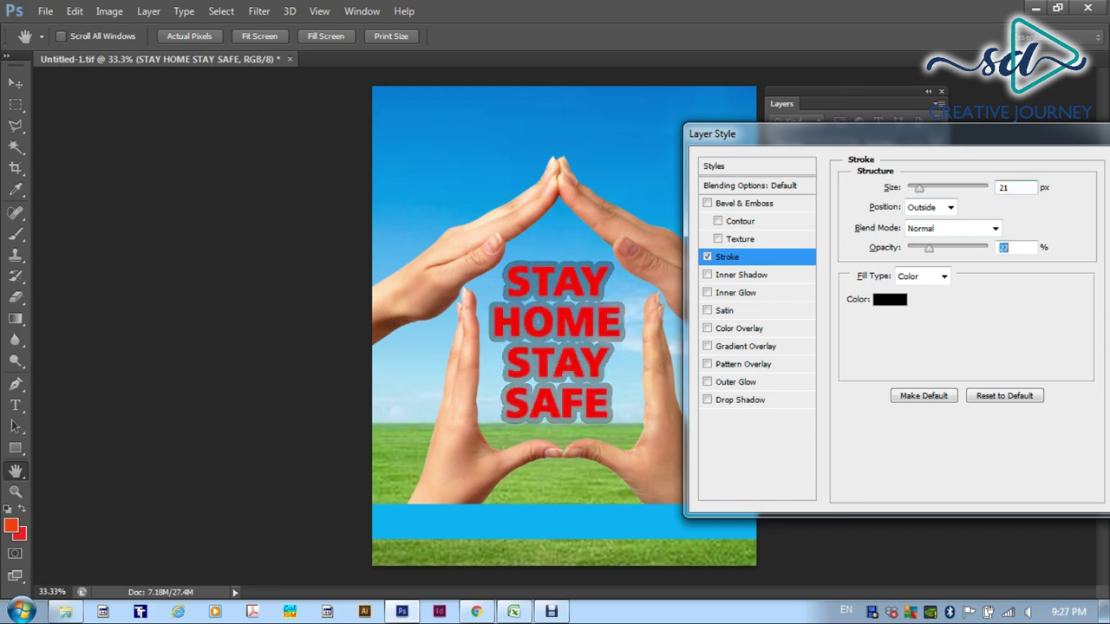
key("Down")
key("Down")
key("Down")
key("Down")
key("Down")
key("Down")
key("Down")
key("Down")
key("Down")
key("Down")
key("Down")
key("Down")
key("Down")
key("Down")
key("Down")
key("Down")
key("Down")
key("Down")
key("Down")
key("Down")
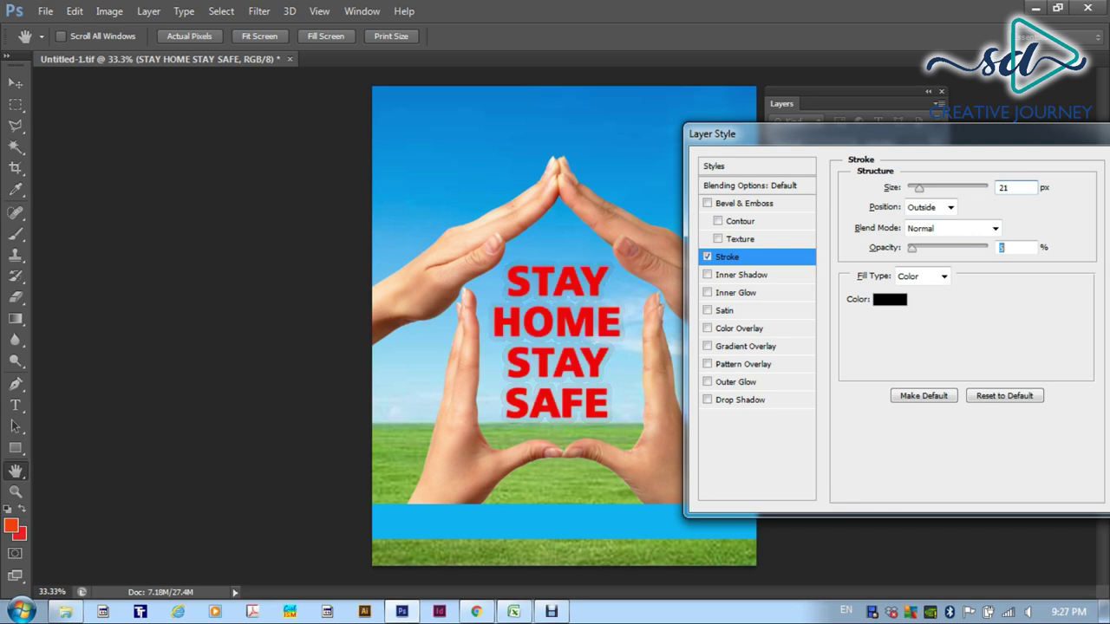
key("Up")
key("Up")
key("Up")
key("Up")
key("Up")
key("Up")
key("Up")
key("Up")
key("Up")
key("Up")
key("Up")
key("Up")
key("Up")
key("Up")
key("Up")
key("Up")
key("Up")
key("Up")
key("Up")
key("Up")
key("Up")
key("Up")
key("Up")
key("Up")
key("Up")
key("Up")
key("Up")
key("Up")
key("Up")
key("Up")
key("Up")
key("Up")
key("Up")
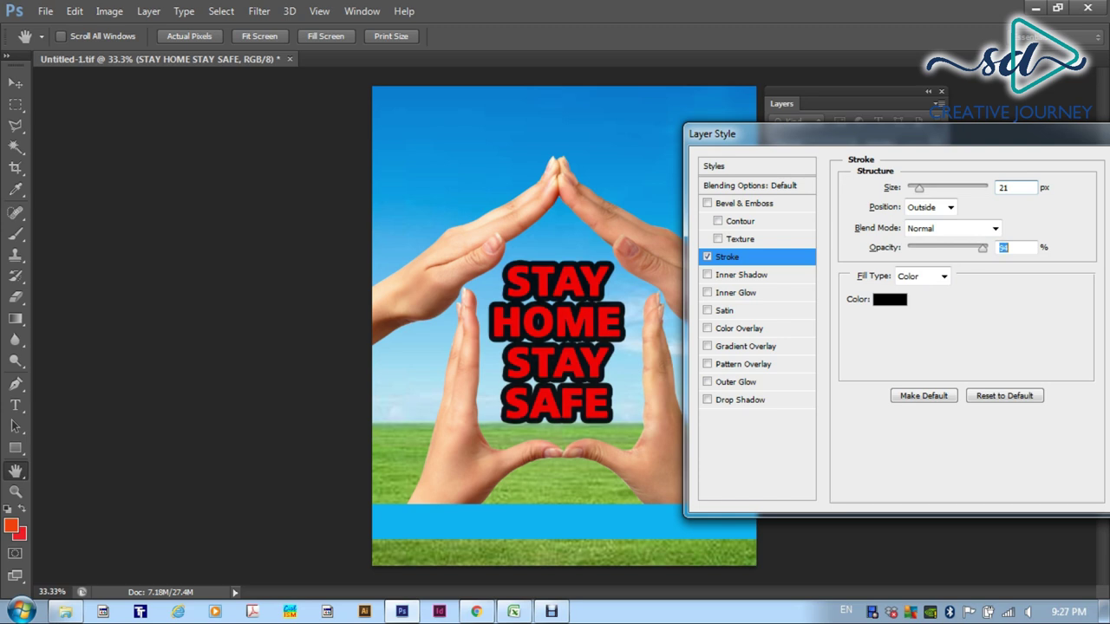
left_click(708, 257)
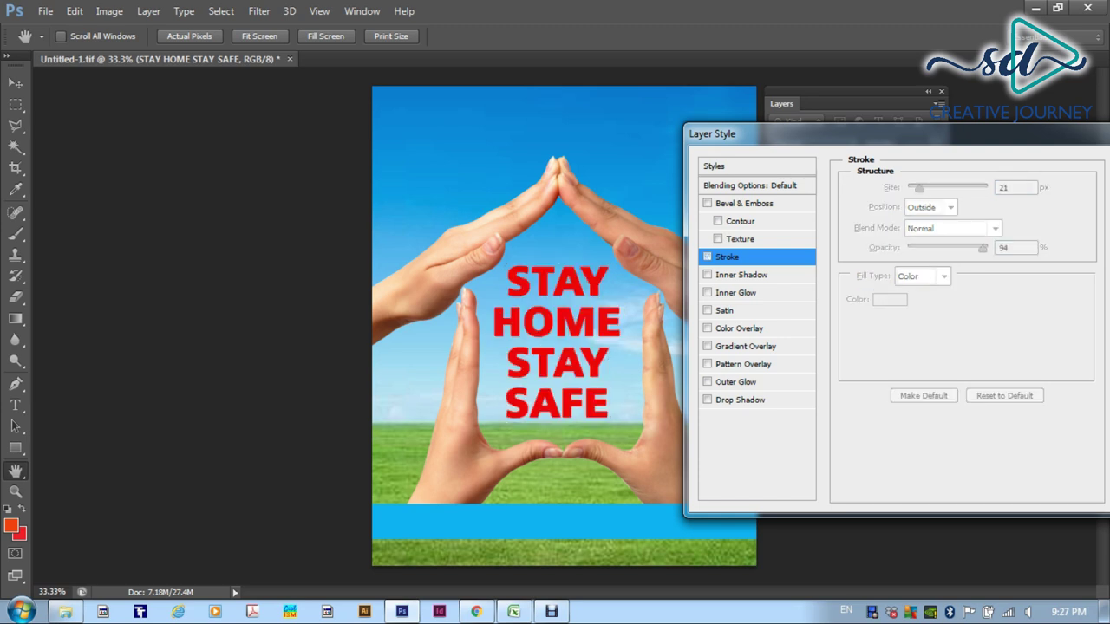
Step: Try an Inner Shadow effect on the text with its distance set to 10 px
left_click(707, 274)
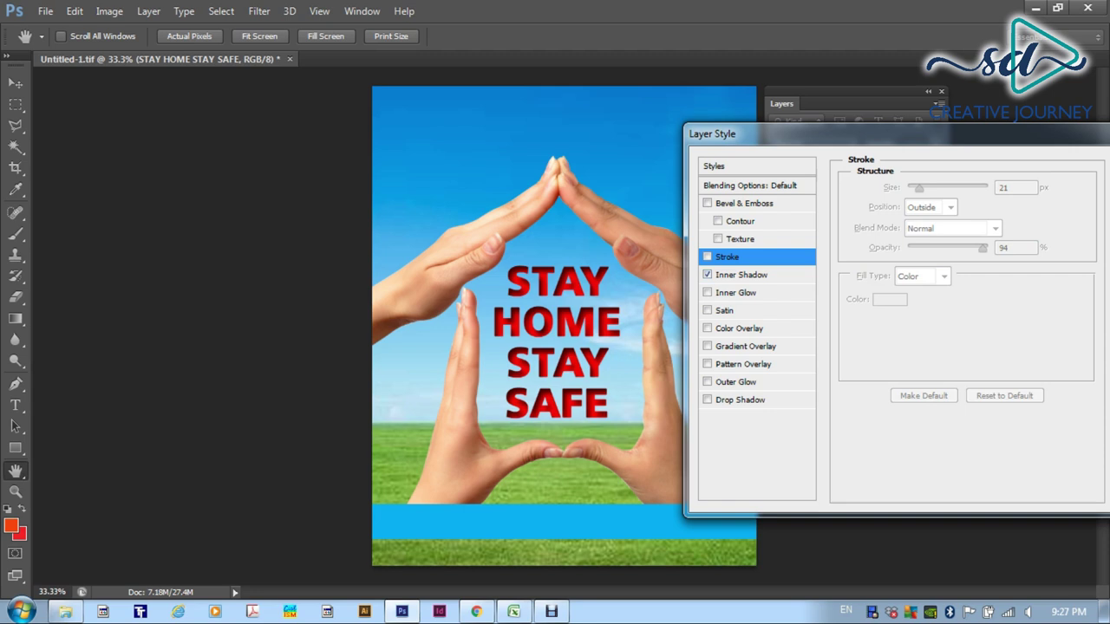
left_click(741, 275)
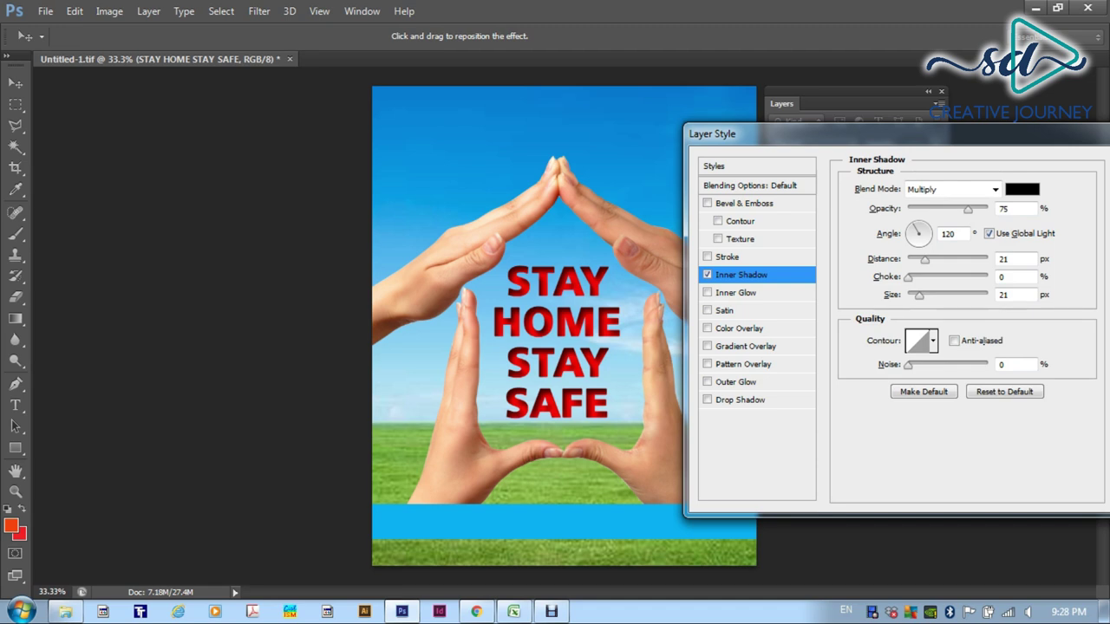
left_click_drag(924, 260, 912, 259)
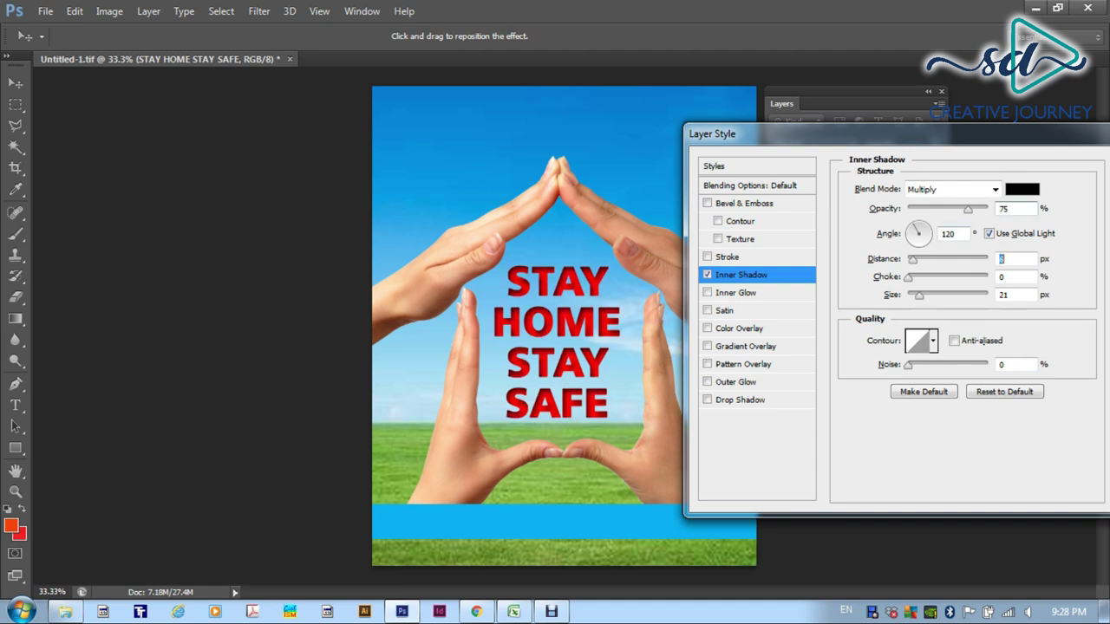
key("Up")
key("Up")
key("Up")
key("Up")
key("Up")
key("Up")
key("Up")
key("Up")
key("Up")
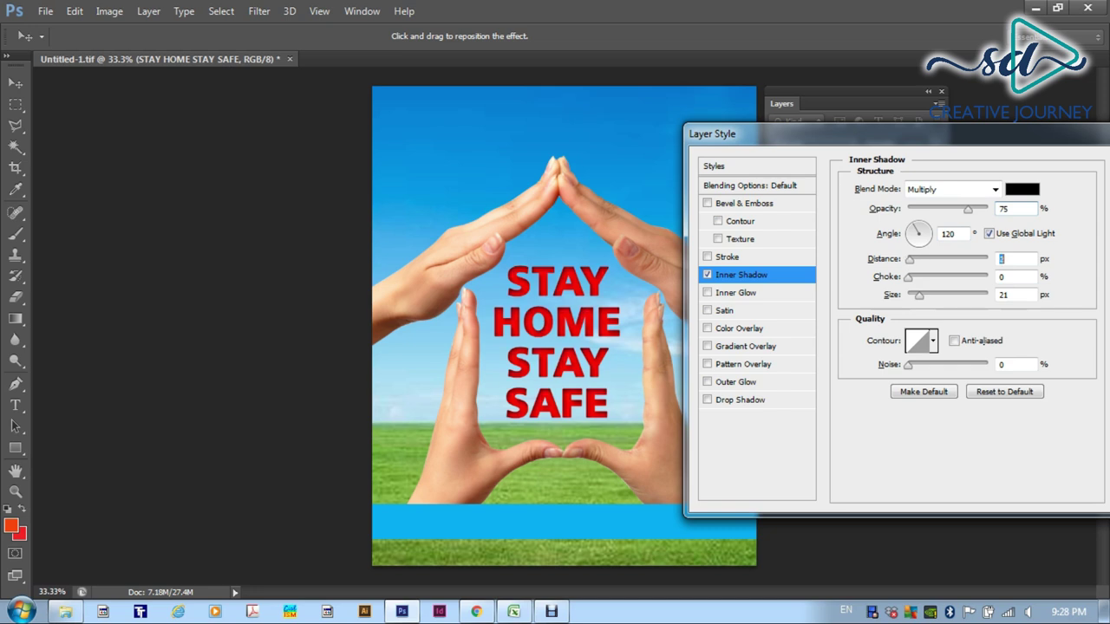
key("Down")
key("Down")
key("Down")
key("Down")
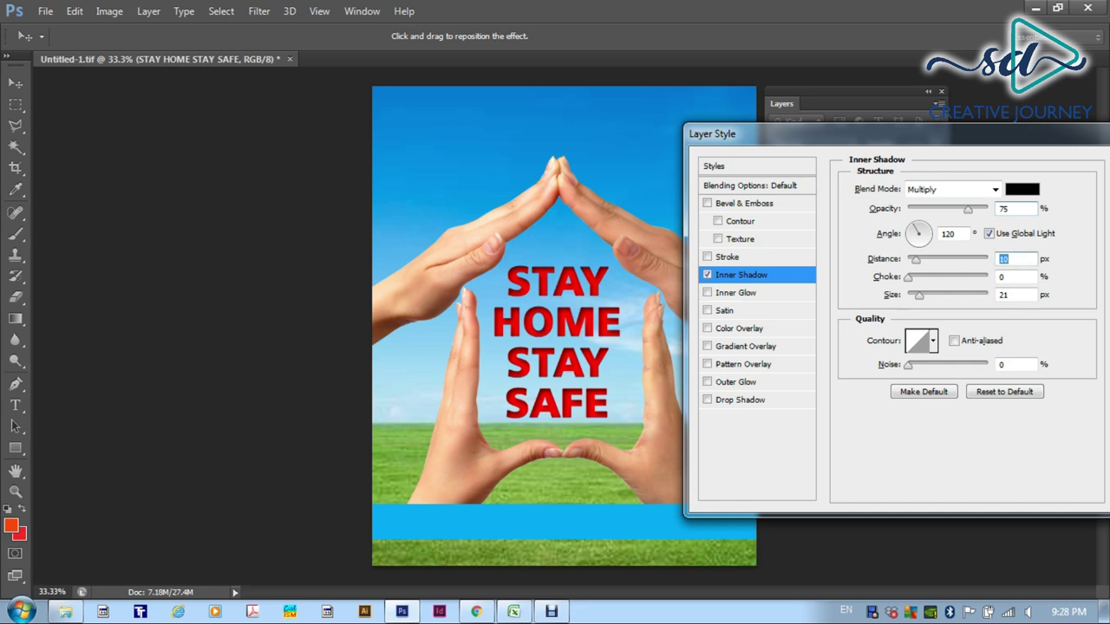
Step: Try an inner shadow choke of 4% with a size of 21 px, and switch Inner Shadow off
key("Tab")
key("Up")
key("Up")
key("Up")
key("Up")
key("Tab")
key("shift+Down")
key("shift+Down")
key("Down")
key("Up")
key("shift+Up")
key("shift+Up")
key("shift+Up")
key("shift+Up")
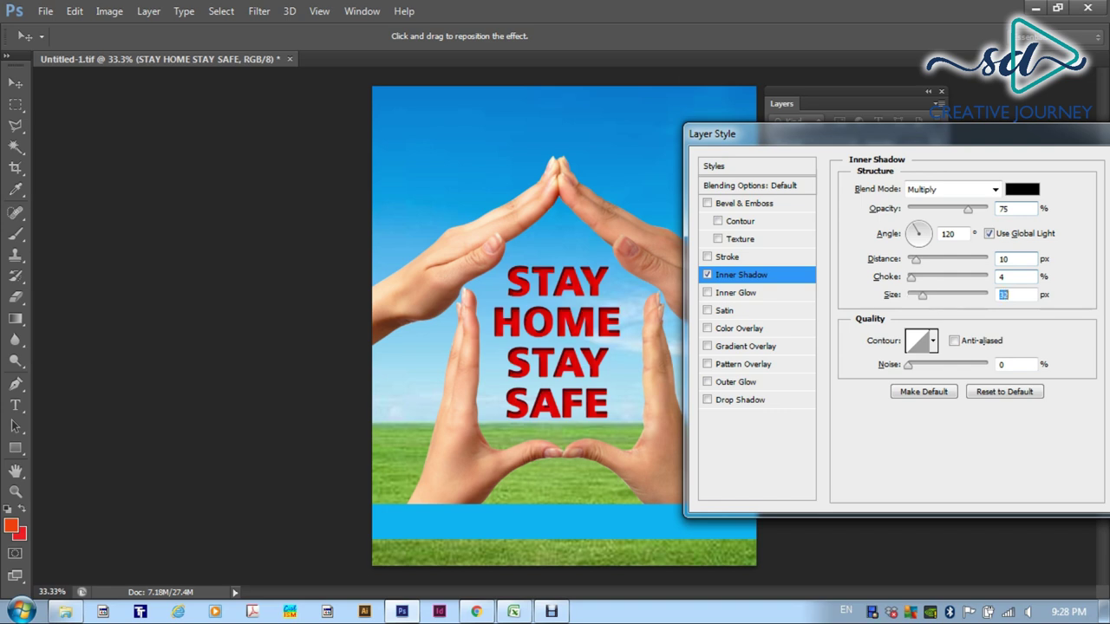
key("shift+Down")
key("shift+Down")
left_click(707, 274)
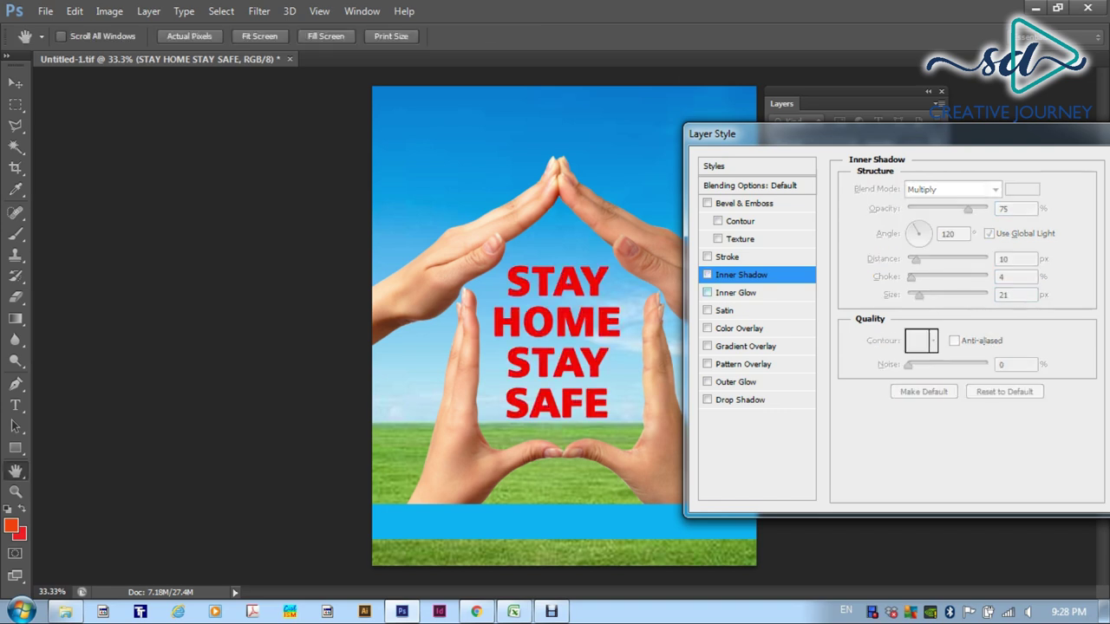
Step: Try Inner Glow, Satin with a 42 px distance and Color Overlay in turn on the text, switching each off
left_click(707, 292)
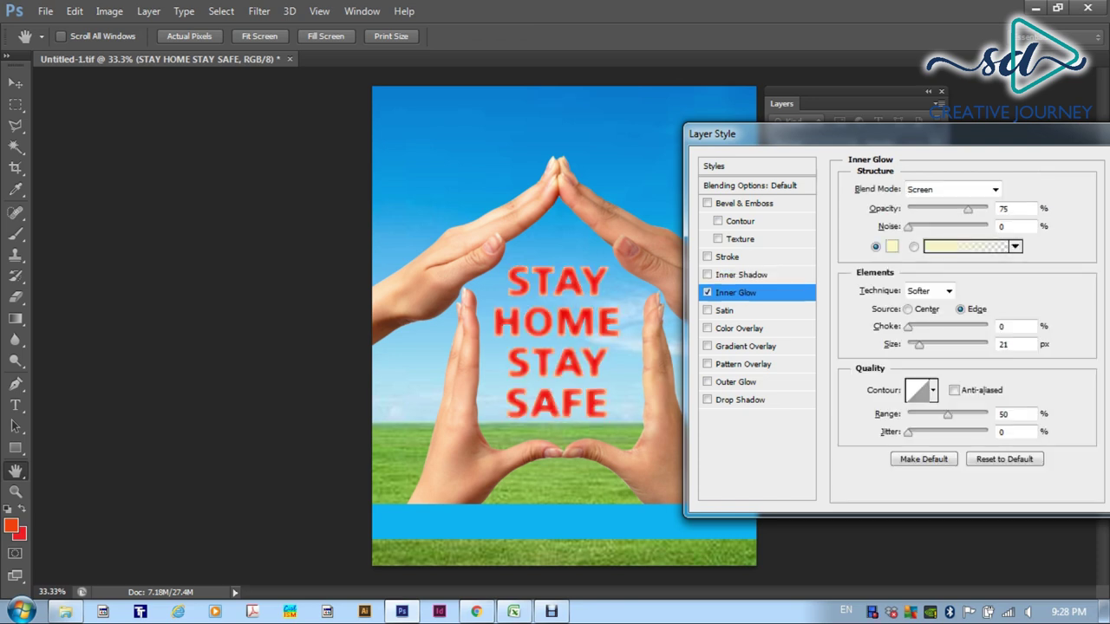
left_click(707, 292)
left_click(708, 311)
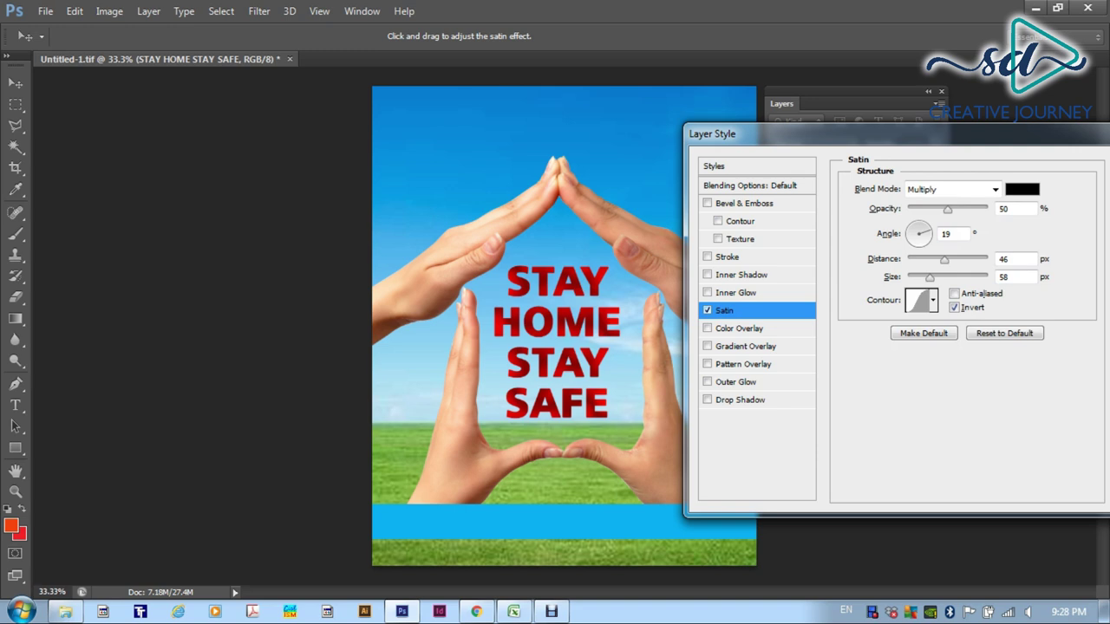
mouse_move(945, 259)
left_mouse_down()
mouse_move(926, 259)
mouse_move(940, 259)
left_mouse_up()
left_click(707, 311)
left_click(707, 327)
left_click(708, 328)
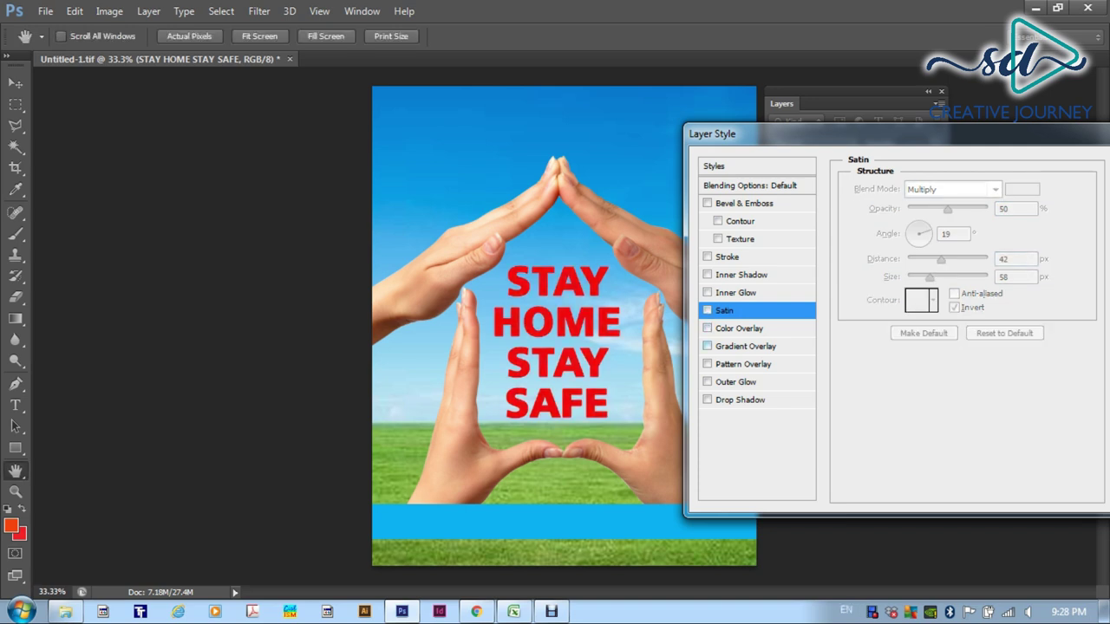
Step: Try a Gradient Overlay on the text with several presets, including orange-yellow, blue-red-yellow and rainbow, ending on red to green
left_click(745, 346)
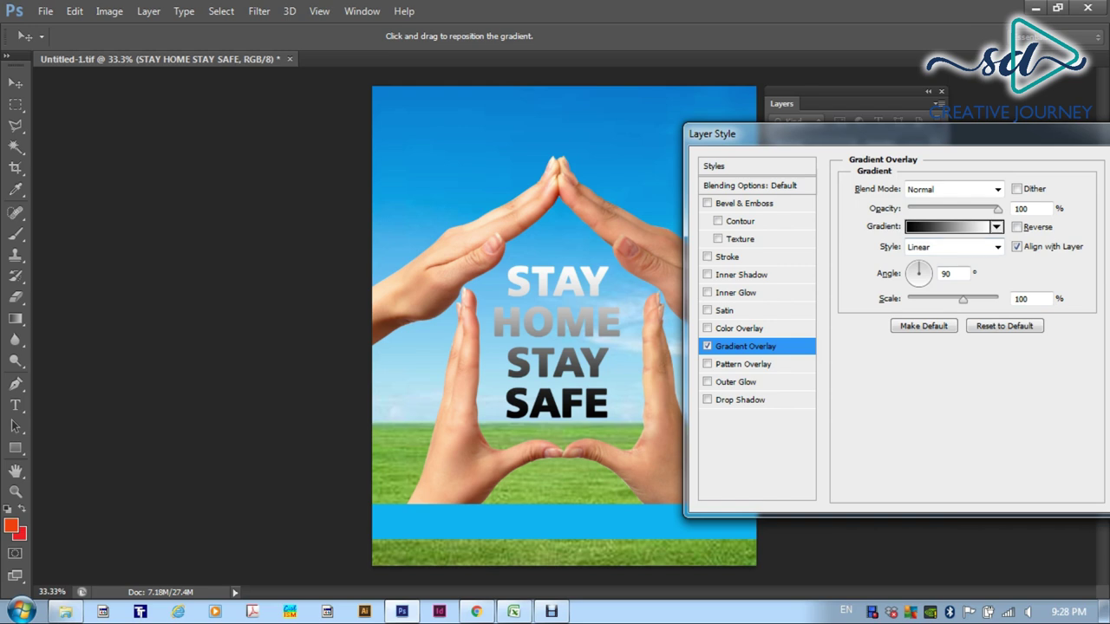
left_click(996, 227)
left_click(899, 283)
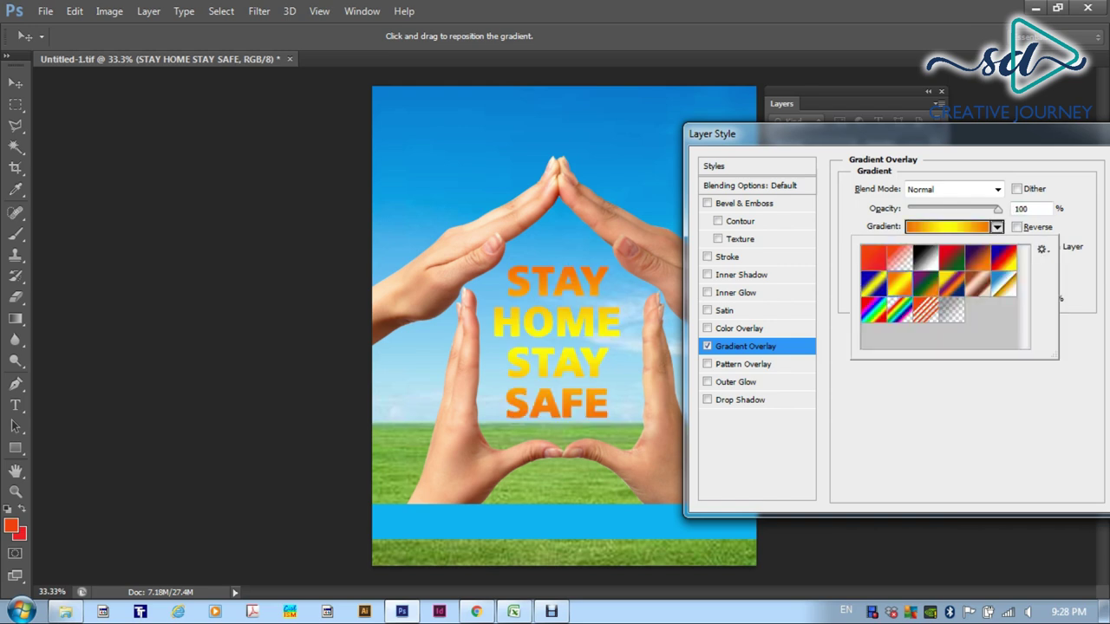
left_click(951, 258)
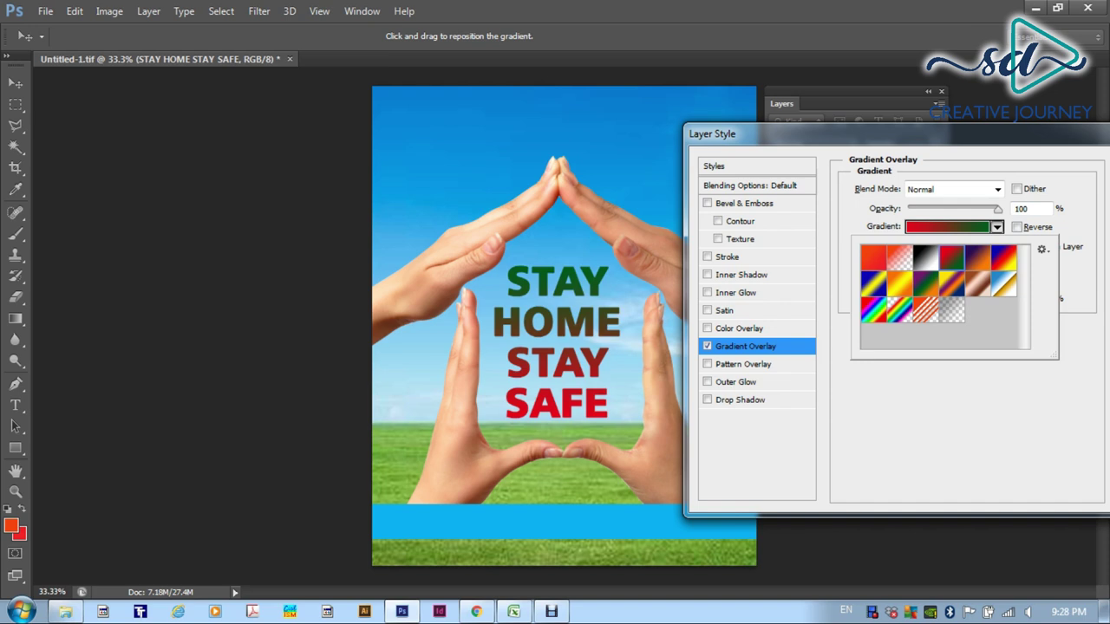
left_click(977, 257)
left_click(1003, 257)
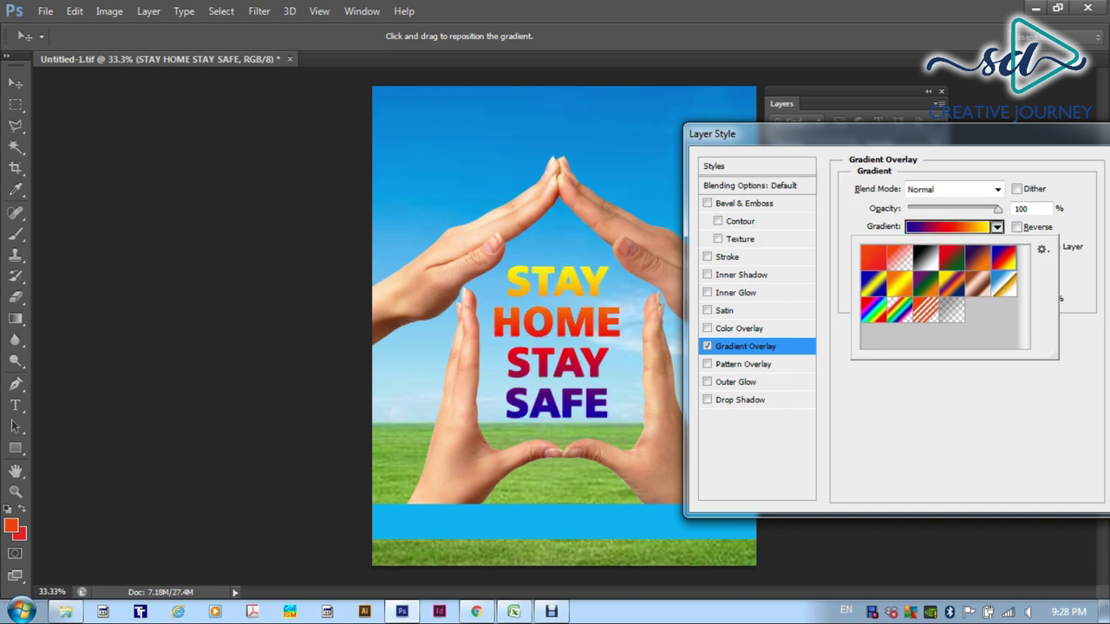
left_click(899, 310)
left_click(873, 309)
left_click(873, 284)
left_click(874, 257)
left_click(899, 257)
left_click(952, 258)
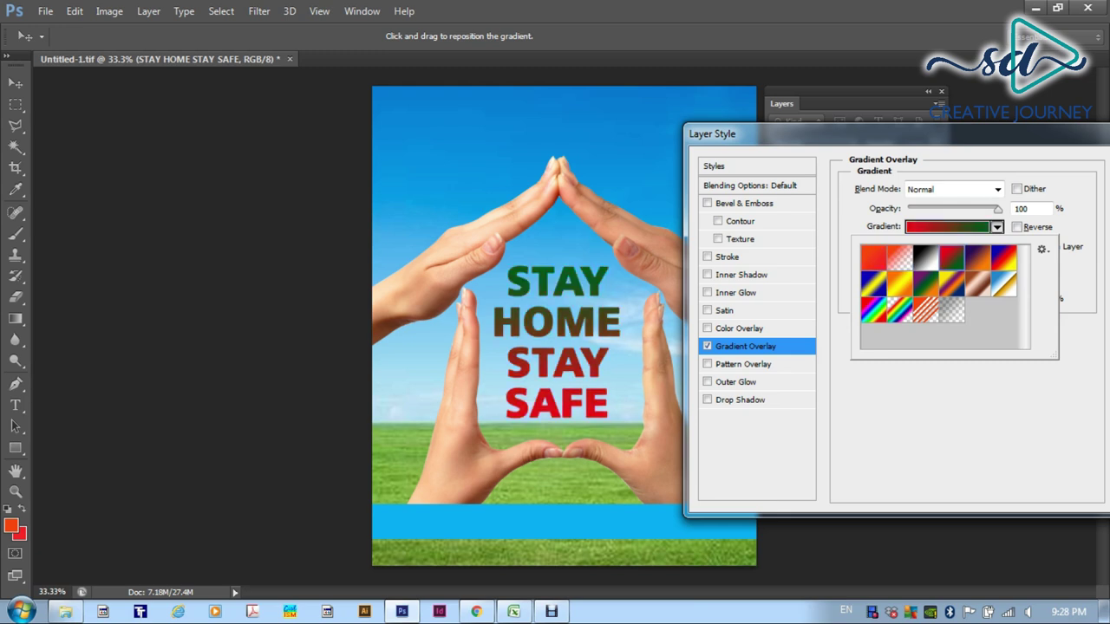
key("Return")
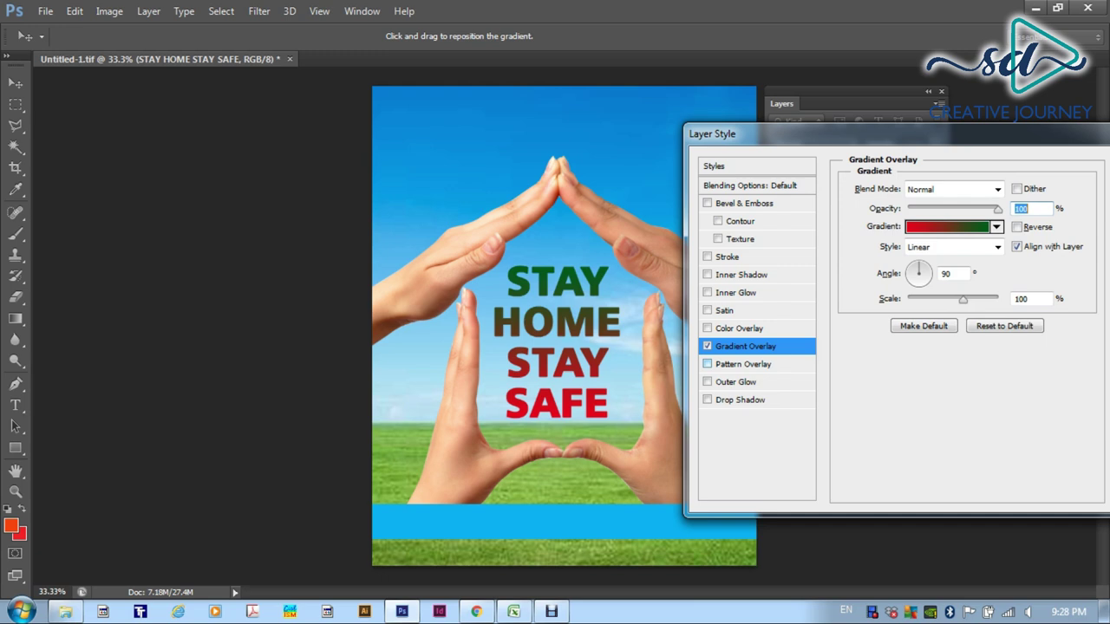
Step: Try a Pattern Overlay on the text in place of Gradient Overlay, testing the bubbles, multicolour and grey texture patterns
left_click(743, 365)
left_click(708, 346)
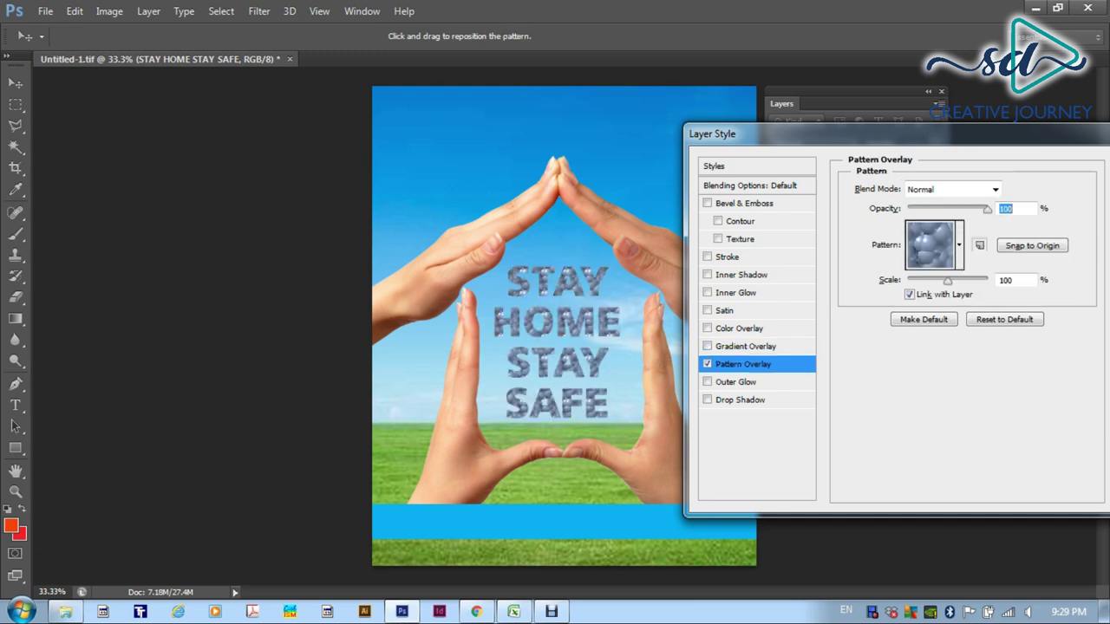
left_click(959, 245)
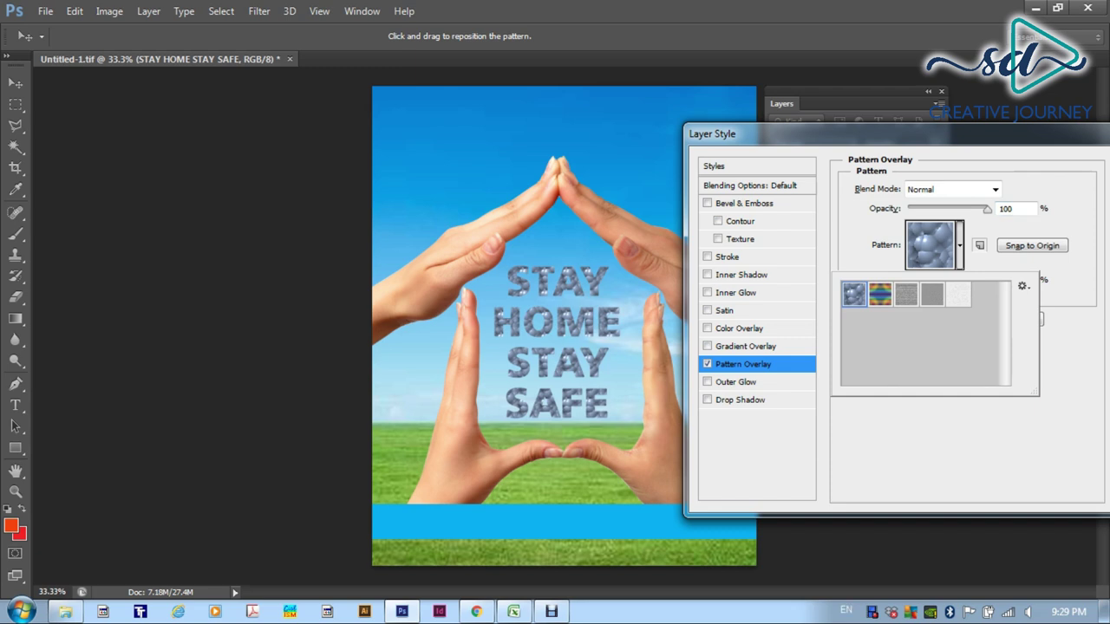
left_click(881, 294)
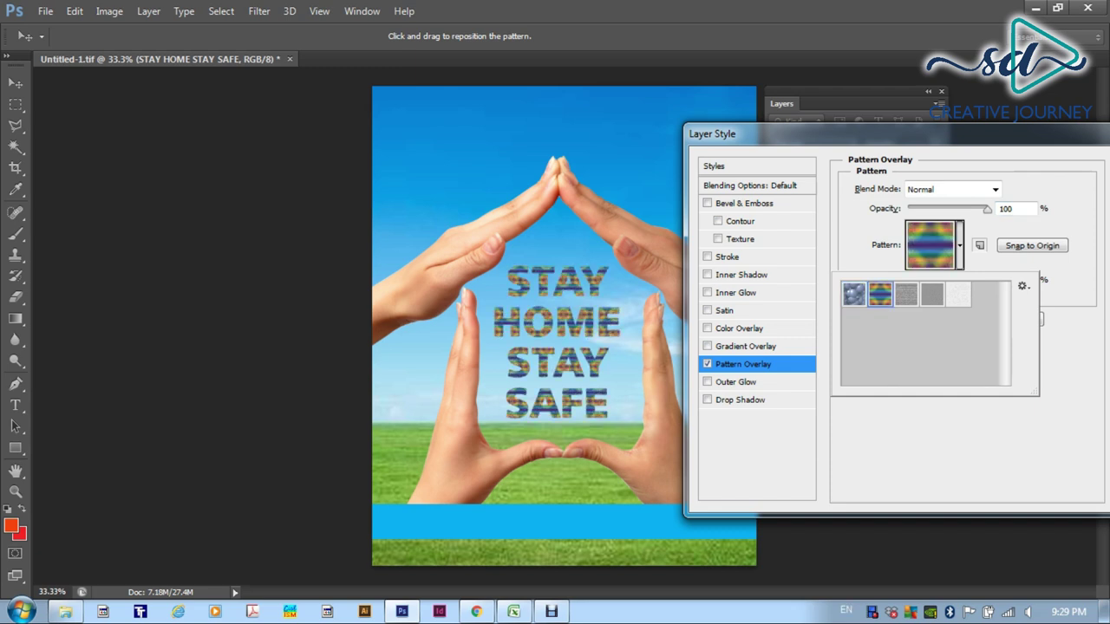
left_click(906, 294)
left_click(932, 294)
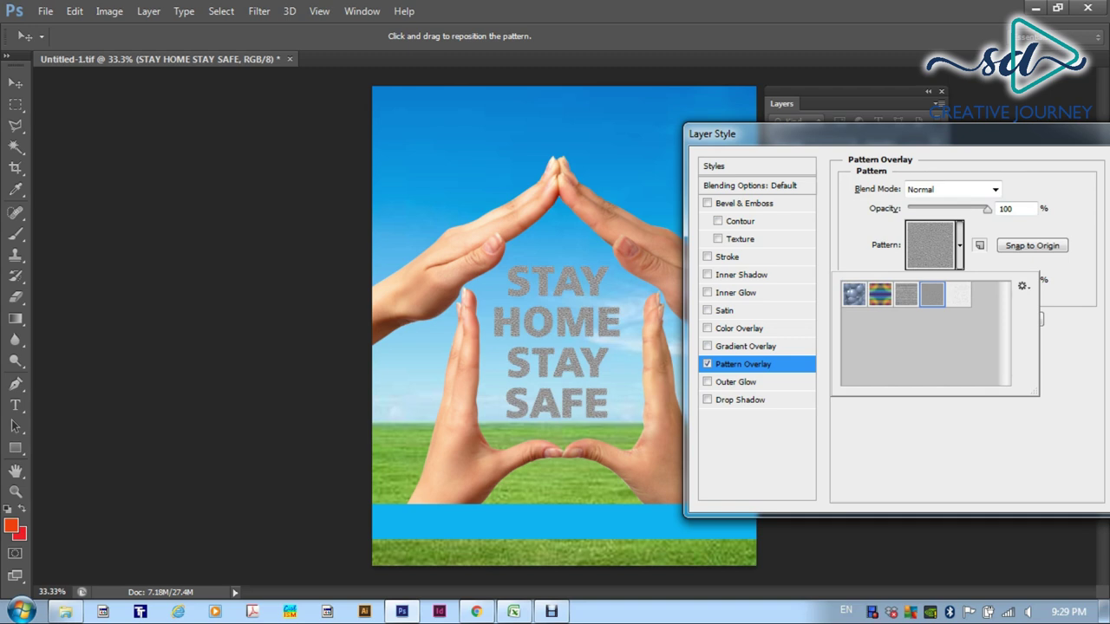
Step: Replace Pattern Overlay with a trial Outer Glow of 38% spread and 10 px size, and switch it off
left_click(706, 381)
left_click(707, 364)
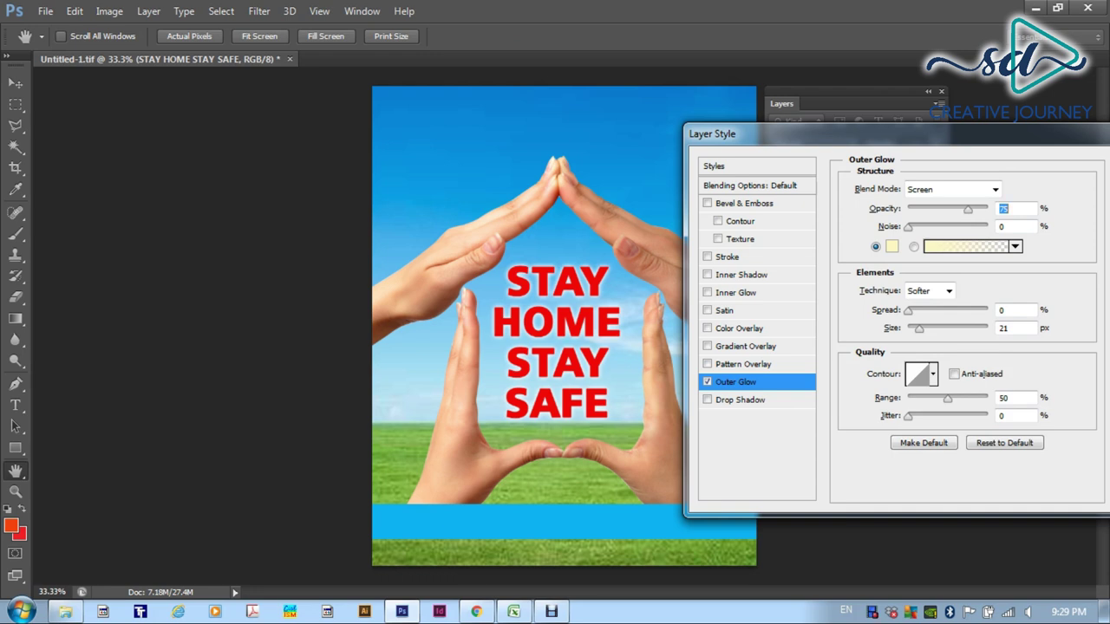
mouse_move(919, 328)
left_mouse_down()
mouse_move(938, 328)
mouse_move(908, 328)
mouse_move(939, 328)
mouse_move(915, 328)
mouse_move(924, 310)
mouse_move(949, 328)
mouse_move(916, 327)
left_mouse_up()
left_click(706, 381)
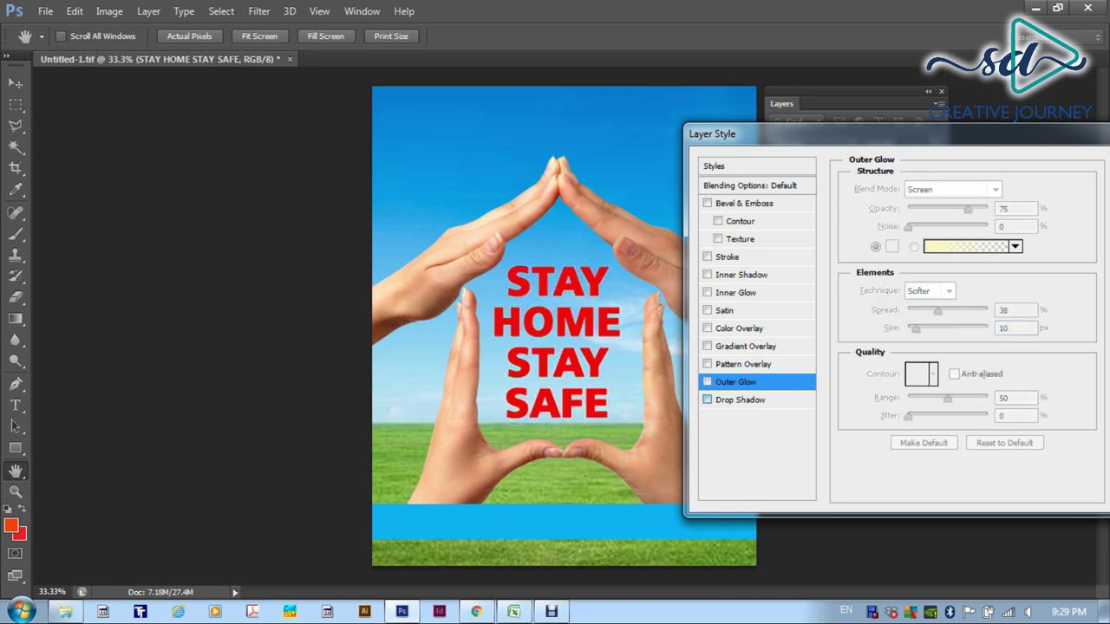
Step: Add a Drop Shadow to the text with a distance of 10 px and a size of 8 px
left_click(707, 400)
left_click(740, 400)
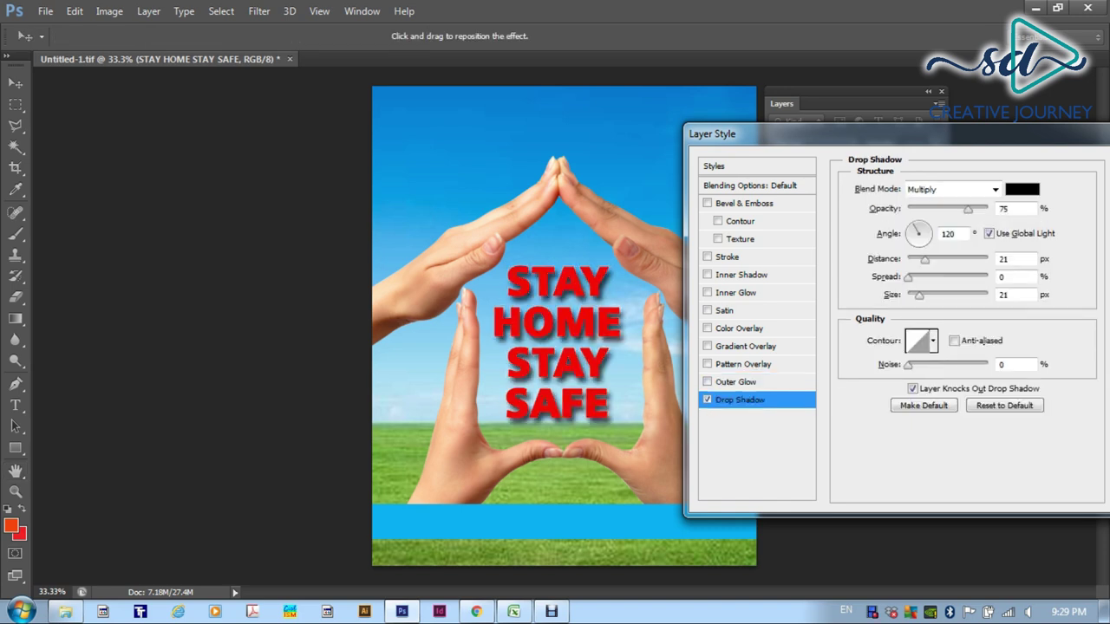
mouse_move(924, 259)
left_mouse_down()
mouse_move(915, 259)
mouse_move(914, 295)
mouse_move(915, 259)
left_mouse_up()
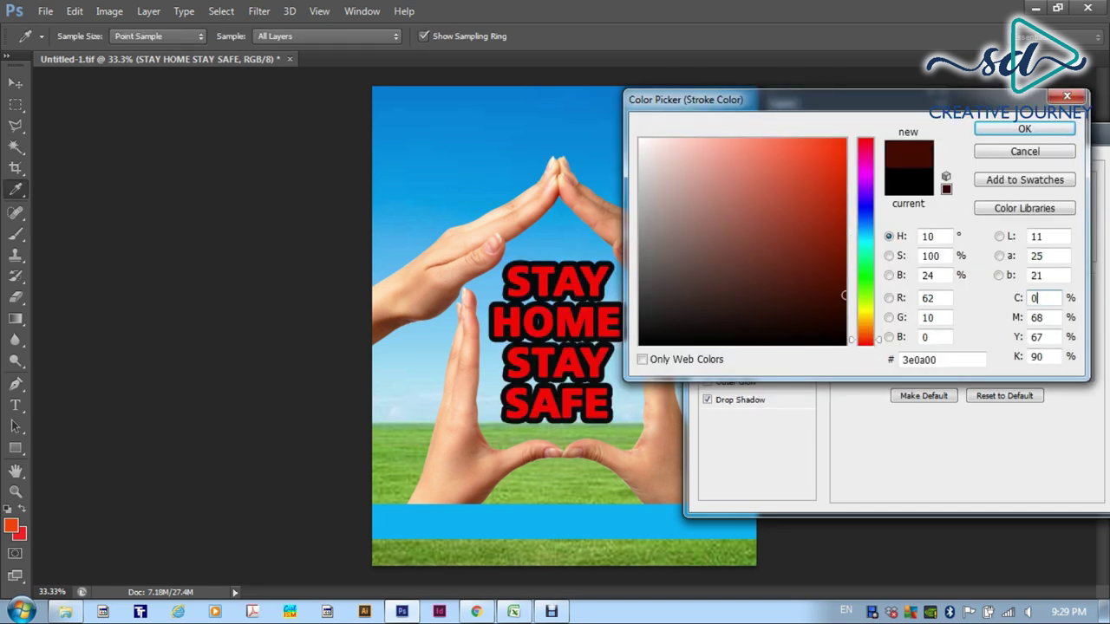
Step: Set the text's stroke colour to white with 0% cyan, magenta, yellow and black
type("0")
key("Tab")
type("0")
key("Tab")
type("0")
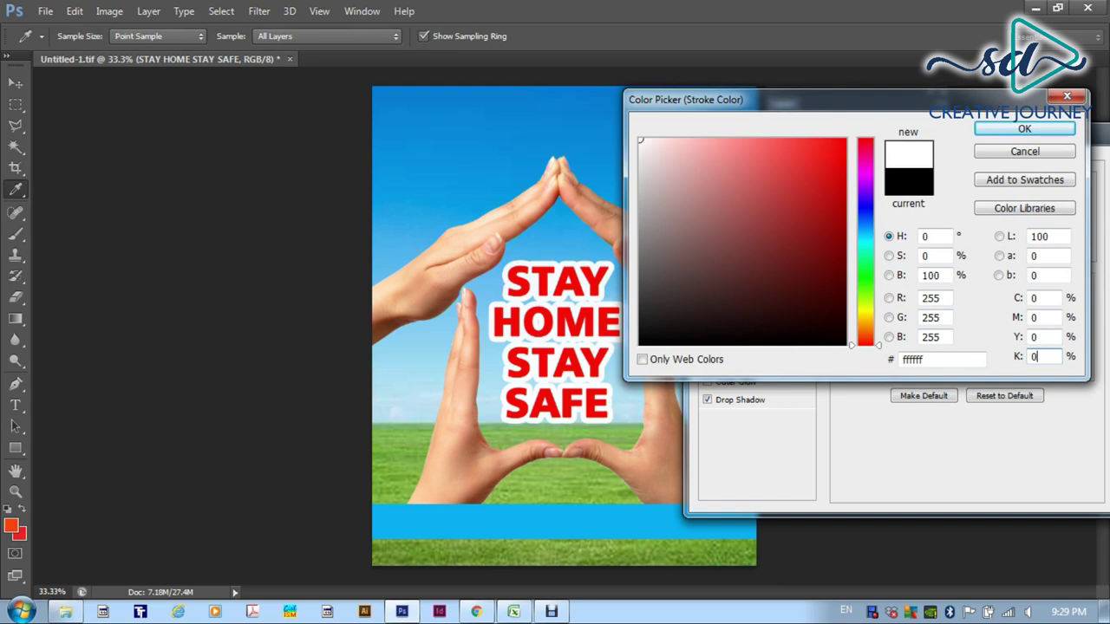
key("Return")
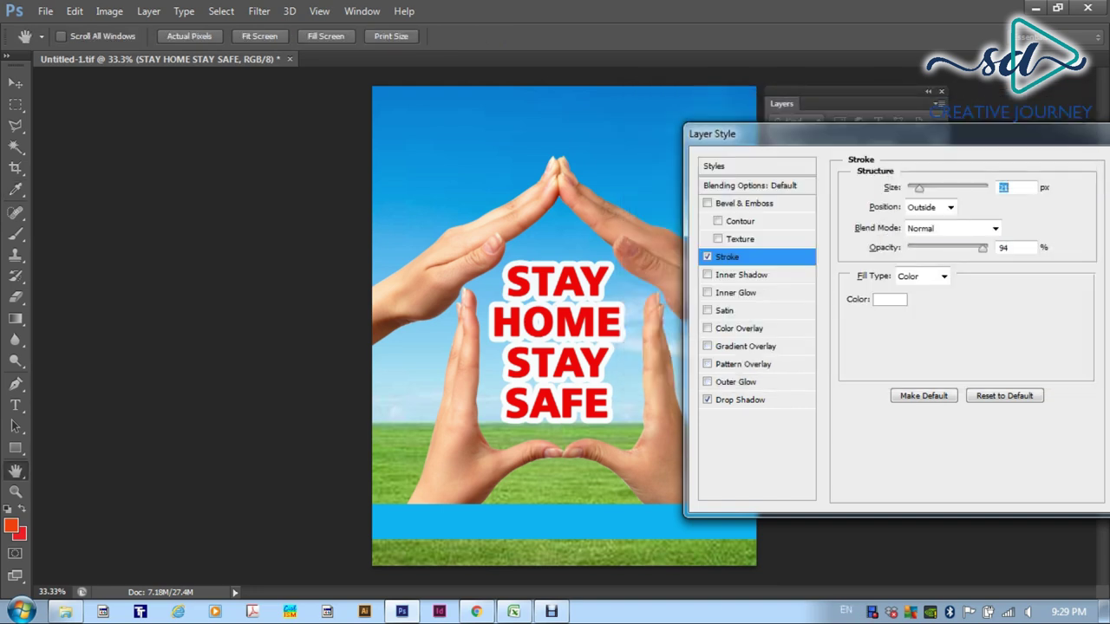
Step: Reduce the stroke size to a thin white outline around the text
key("Down")
key("Down")
key("Down")
key("Down")
key("Down")
key("Down")
key("Down")
key("Down")
key("Down")
key("Down")
key("Down")
key("Down")
key("Down")
key("Down")
key("Down")
key("Down")
key("Down")
key("Down")
key("Down")
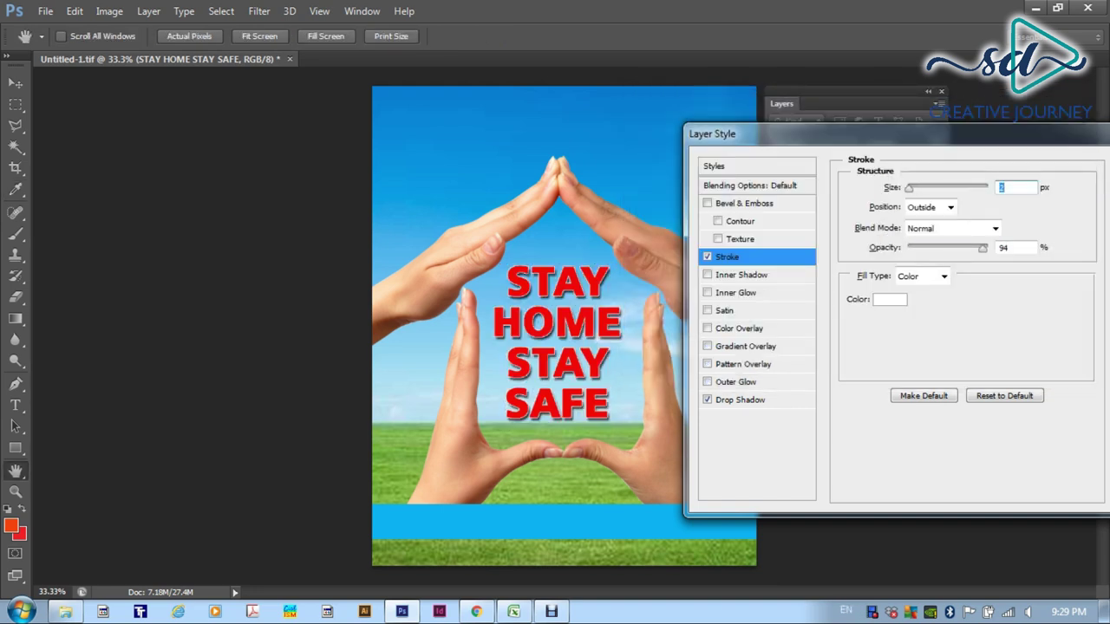
key("Up")
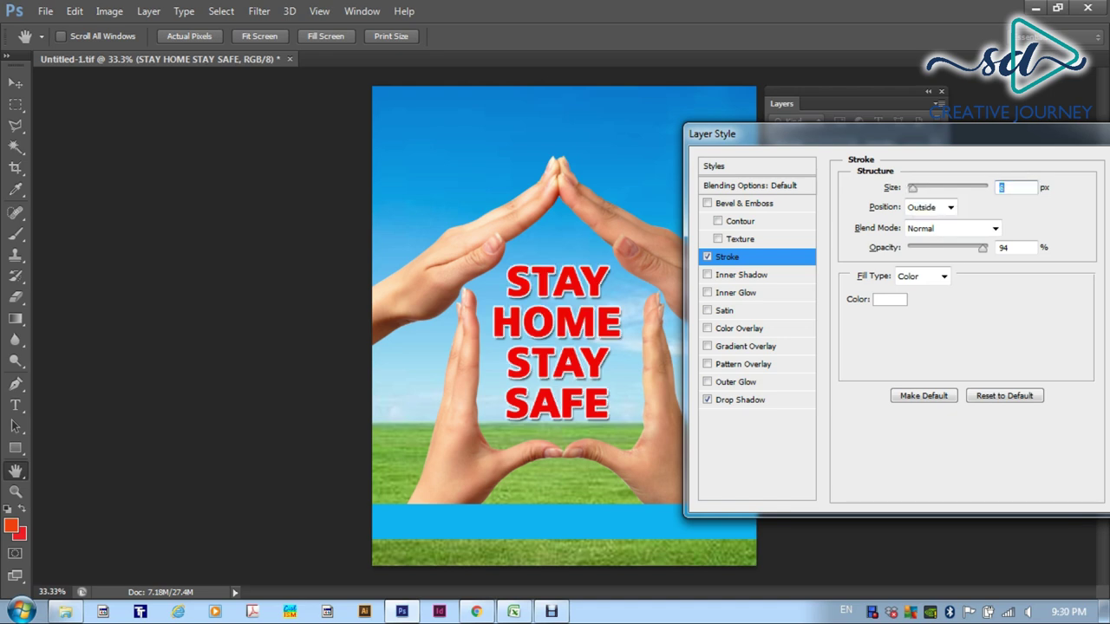
Step: Set the text's drop shadow to a distance of 11 px, a spread of 9% and a size of 24 px
left_click(737, 399)
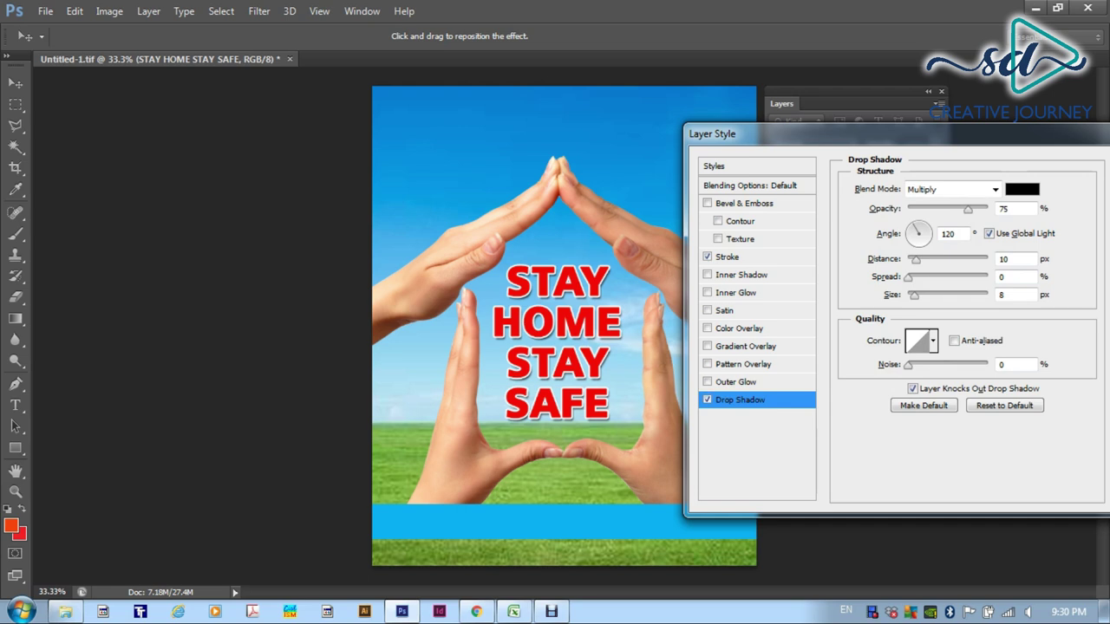
left_click_drag(915, 260, 915, 277)
key("Tab")
key("Up")
key("Up")
key("Up")
key("Up")
key("Up")
key("Up")
key("Up")
key("Up")
key("Up")
key("Up")
key("Up")
key("Up")
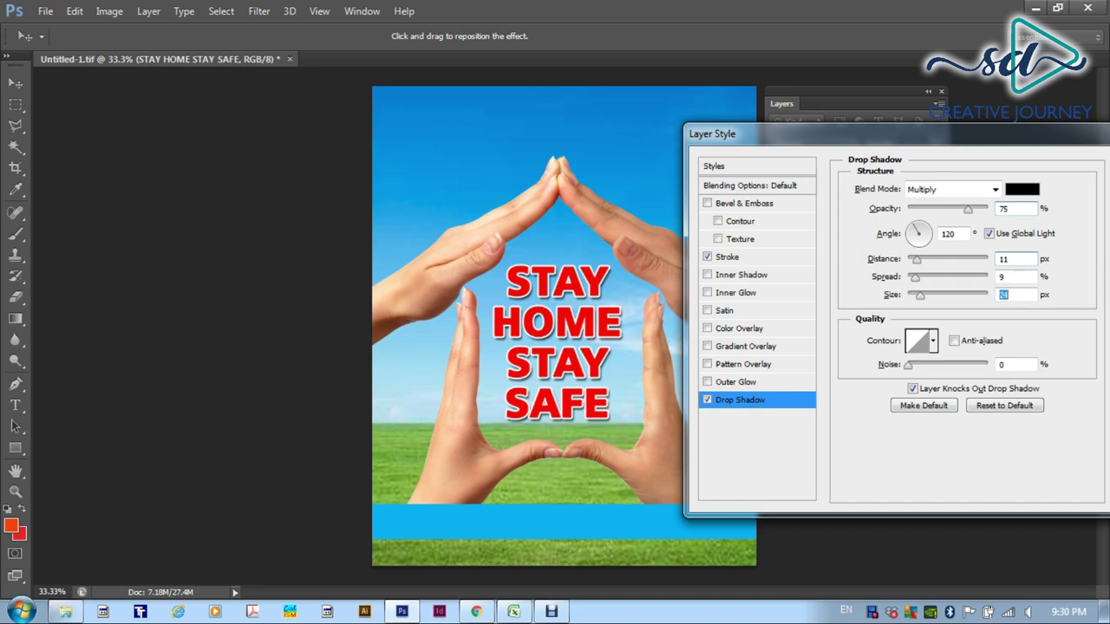
Step: Set the drop shadow's size to 18 px and its distance to 9 px, and apply the layer style
key("Down")
key("Down")
key("Down")
key("Down")
key("Down")
key("Down")
key("Down")
key("Down")
key("Down")
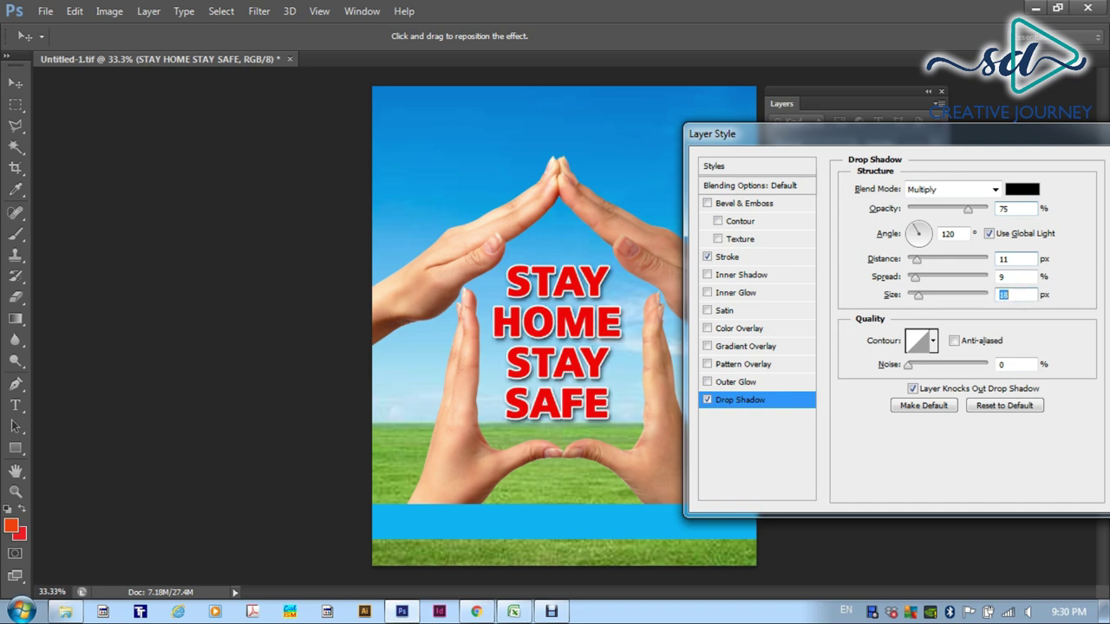
left_click(1014, 259)
key("Down")
key("Down")
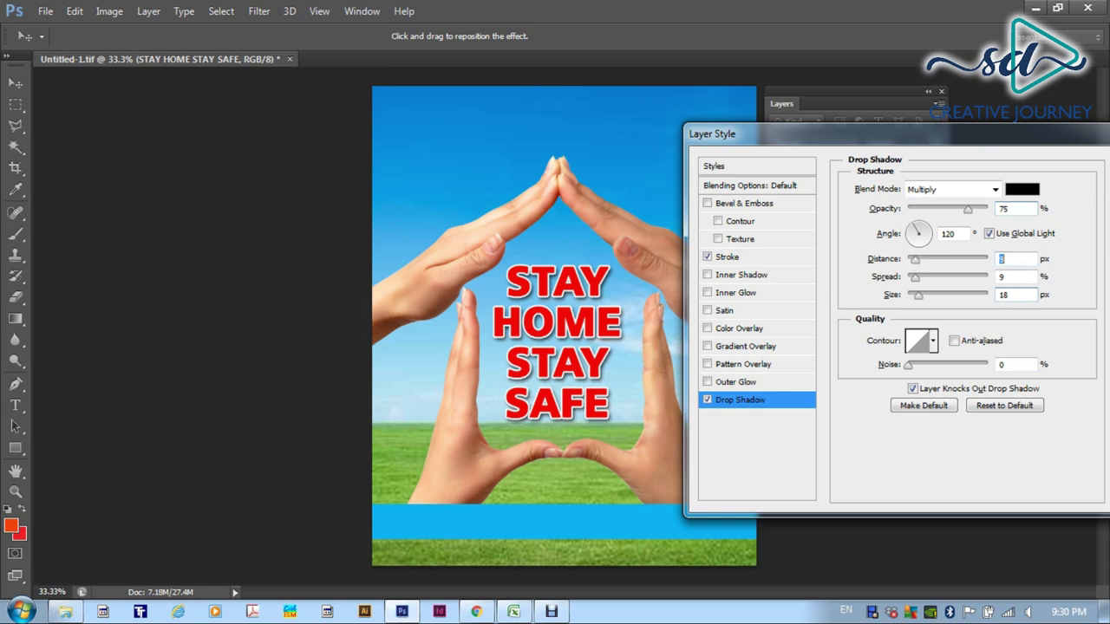
left_click_drag(729, 134, 633, 156)
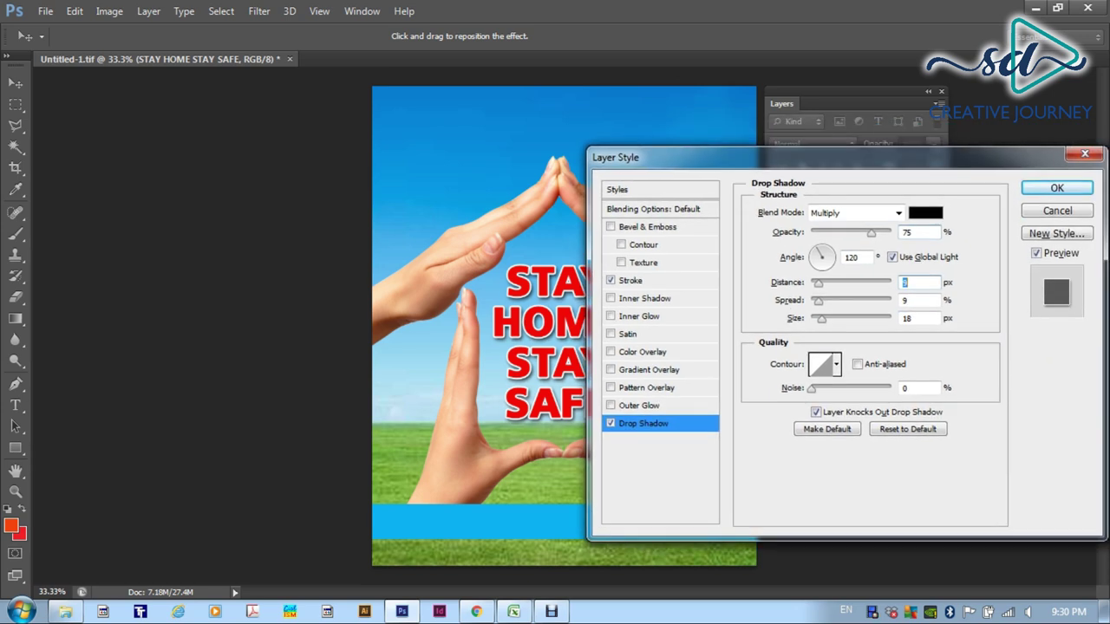
left_click(1058, 187)
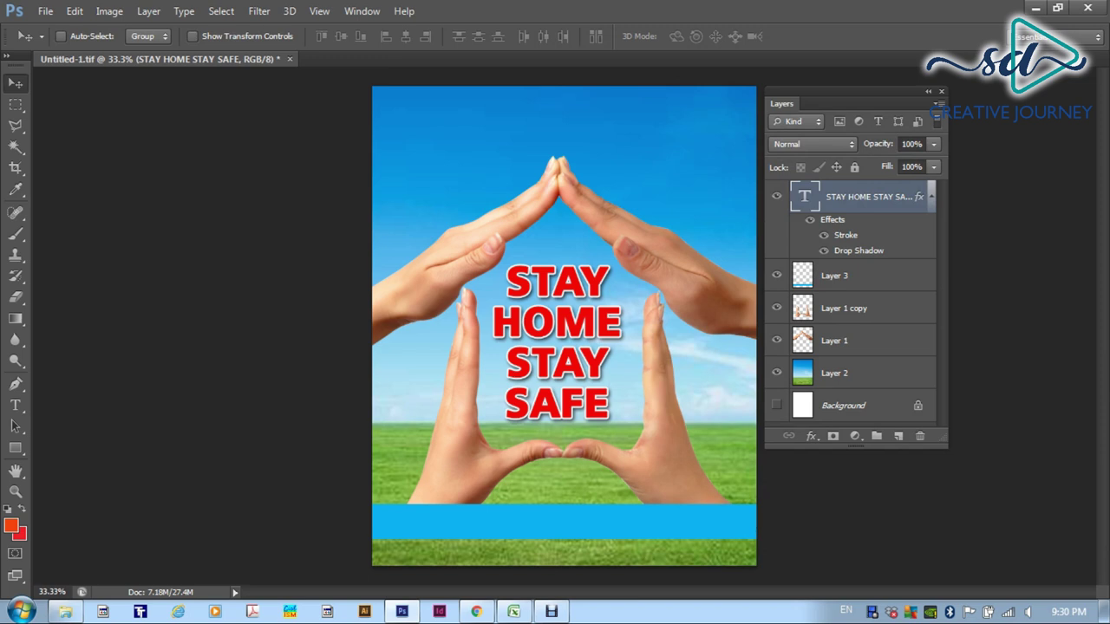
Step: Add a new text line reading "We Can Stop Corona" at the blue strip
key("t")
left_click(401, 519)
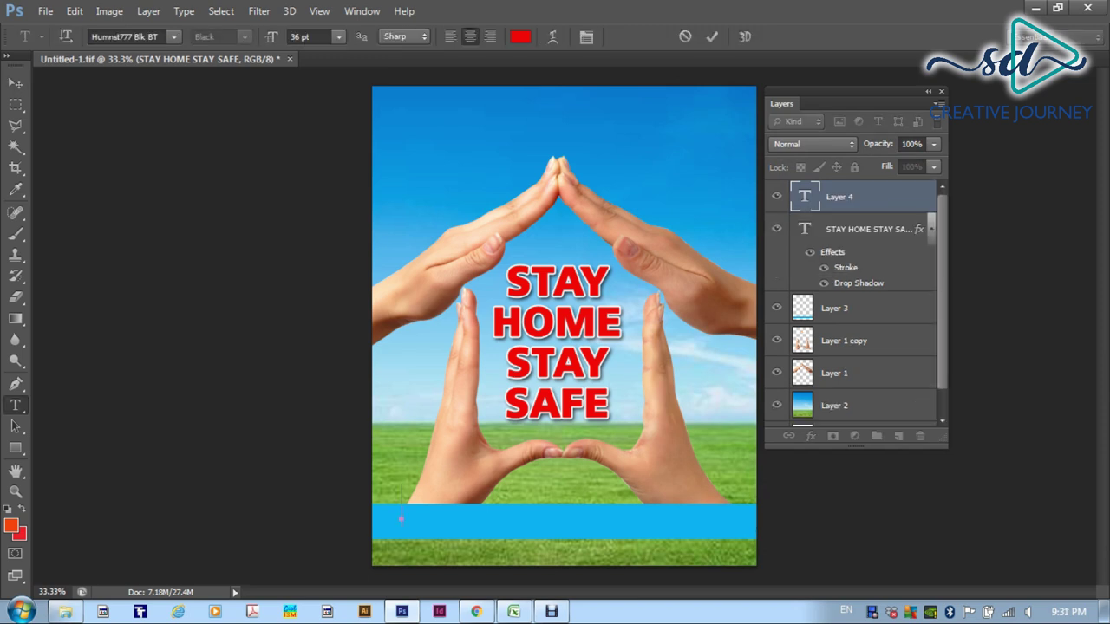
type("We")
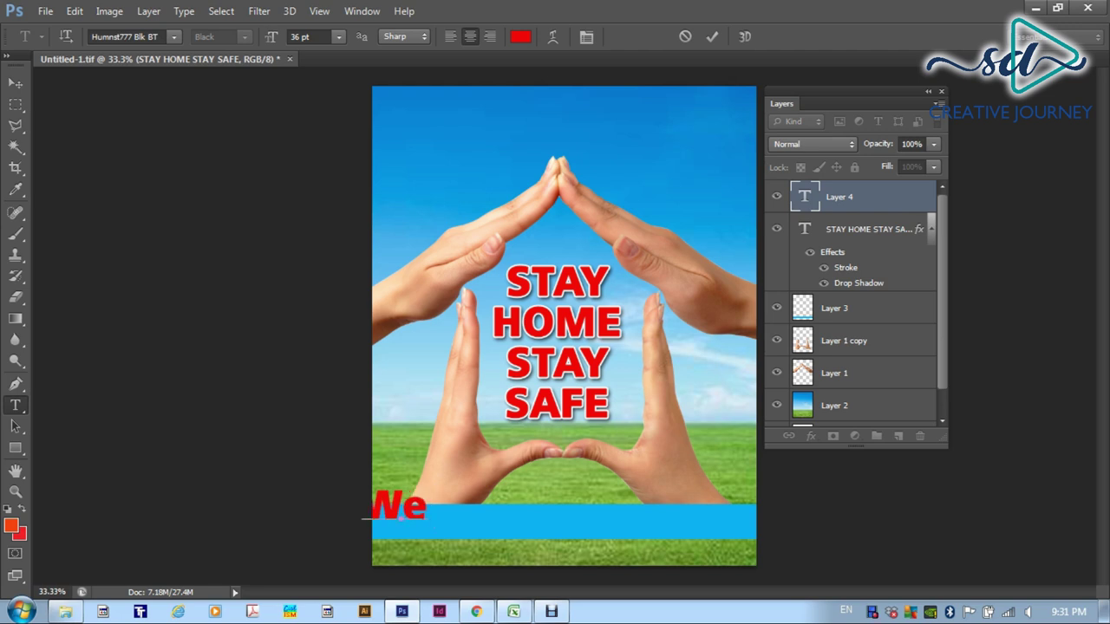
type(" Can")
type(" Stop")
type(" Coro")
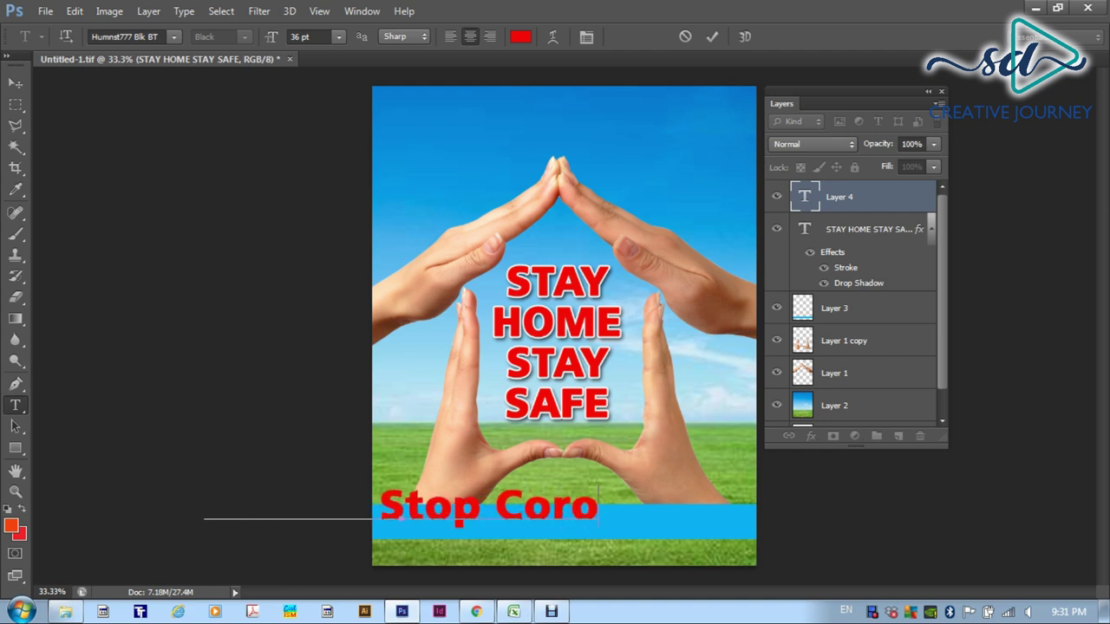
type("na")
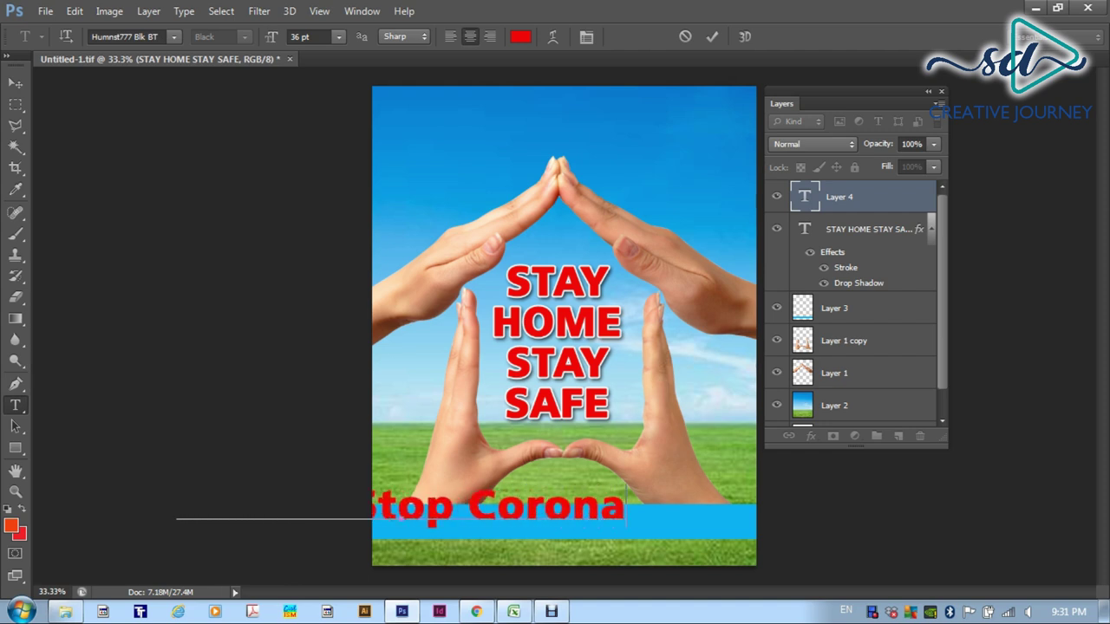
Step: Commit the "We Can Stop Corona" text and move it to the centre of the blue strip
left_click(16, 83)
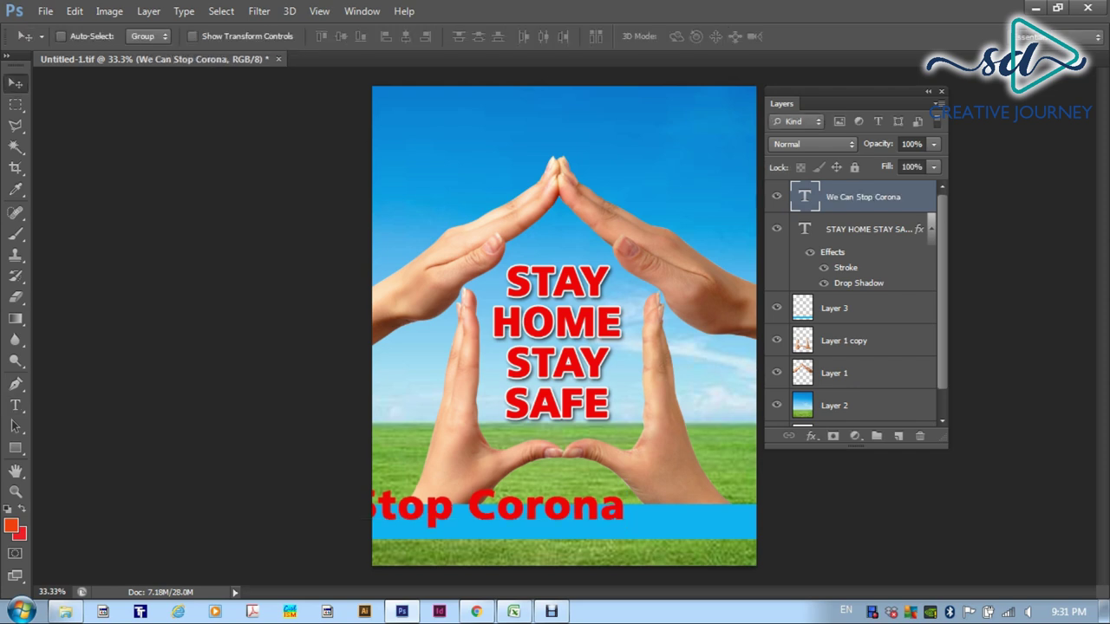
left_click_drag(438, 462, 594, 475)
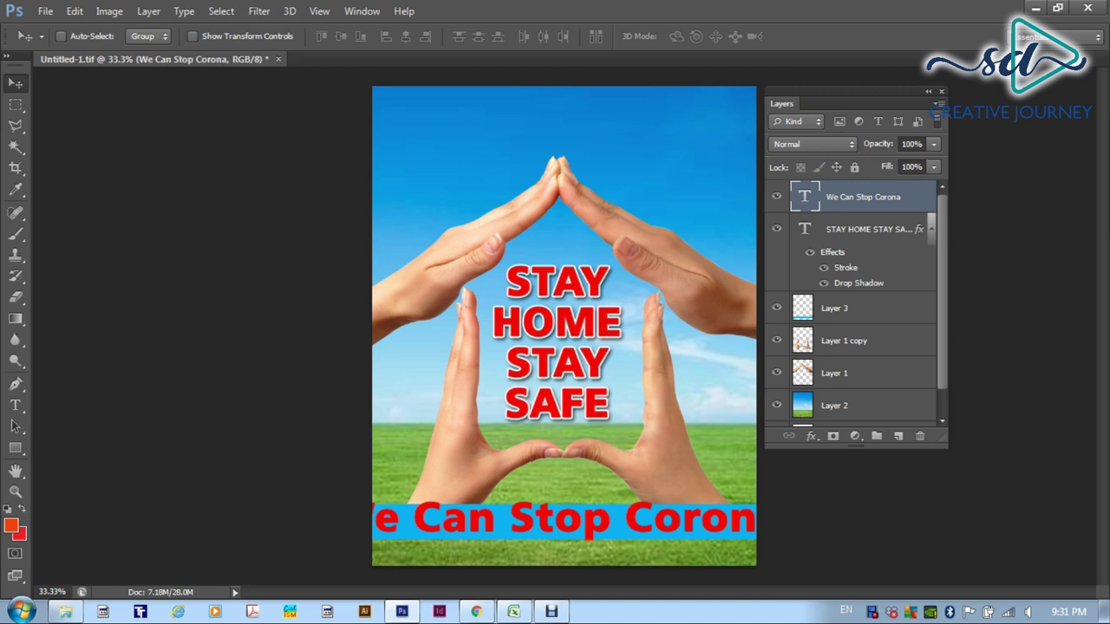
right_click(587, 520)
key("Escape")
Step: Scale the "We Can Stop Corona" text down to about 26 pt so it fits within the blue strip
left_click(74, 11)
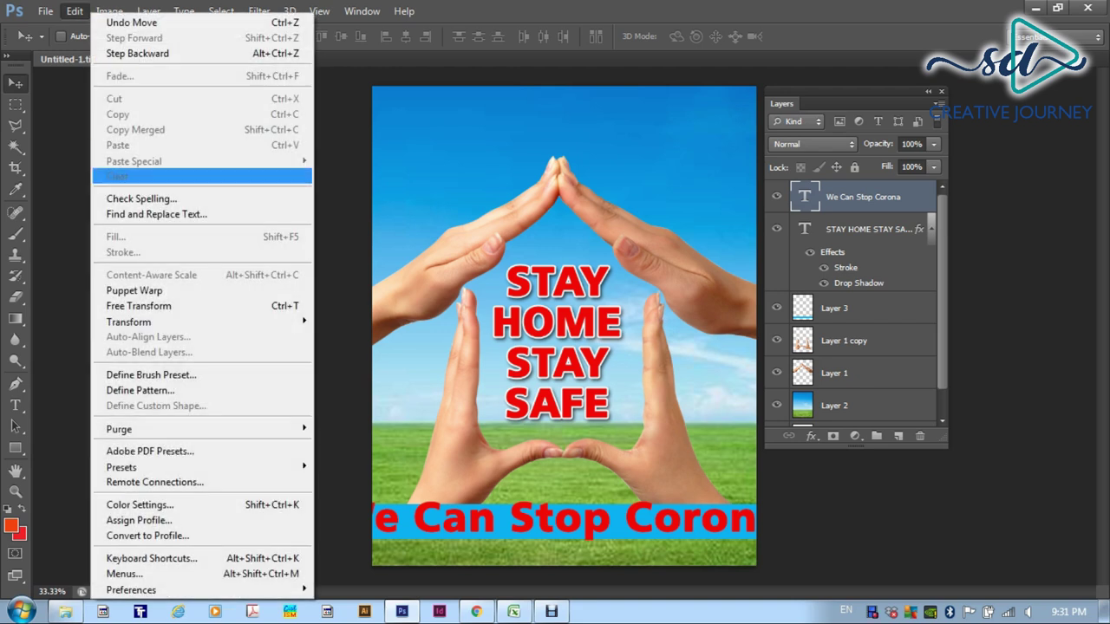
mouse_move(260, 322)
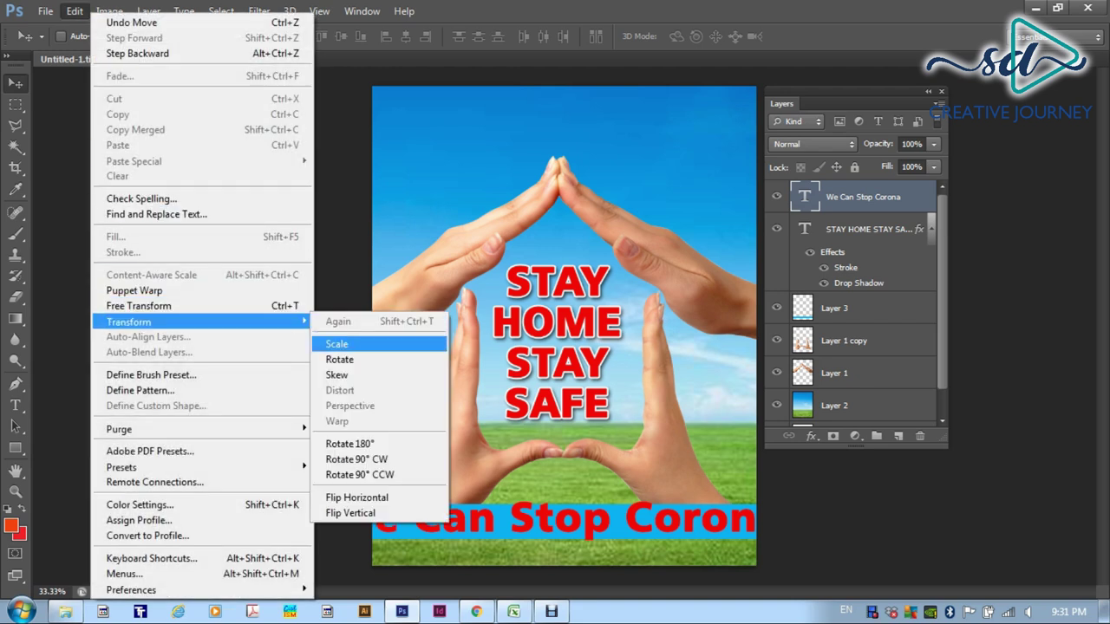
left_click(334, 344)
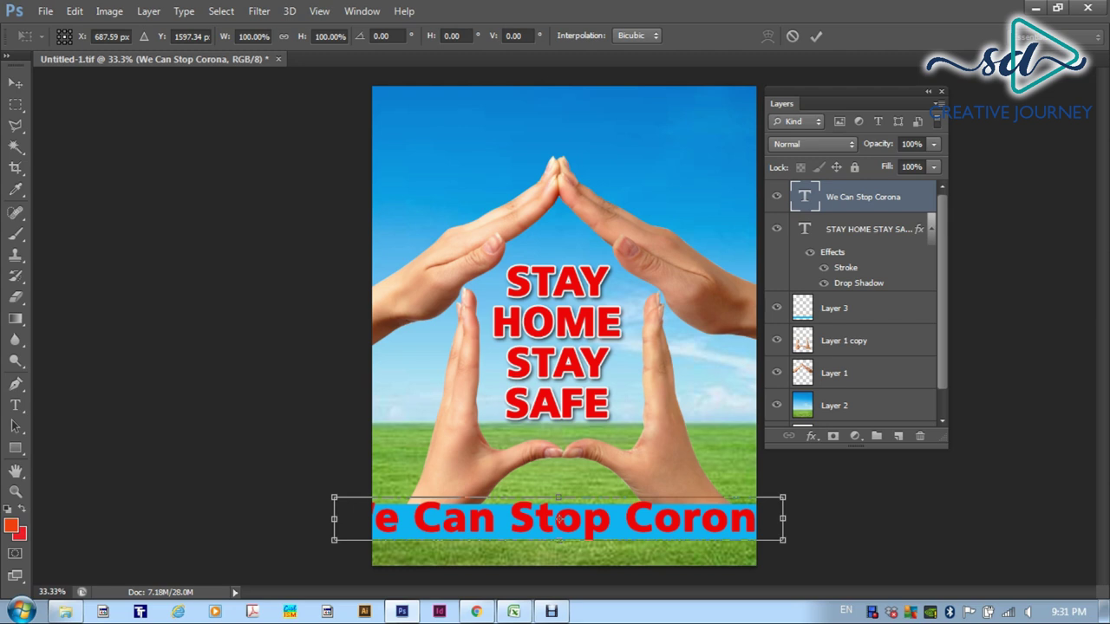
left_click_drag(783, 499, 769, 500)
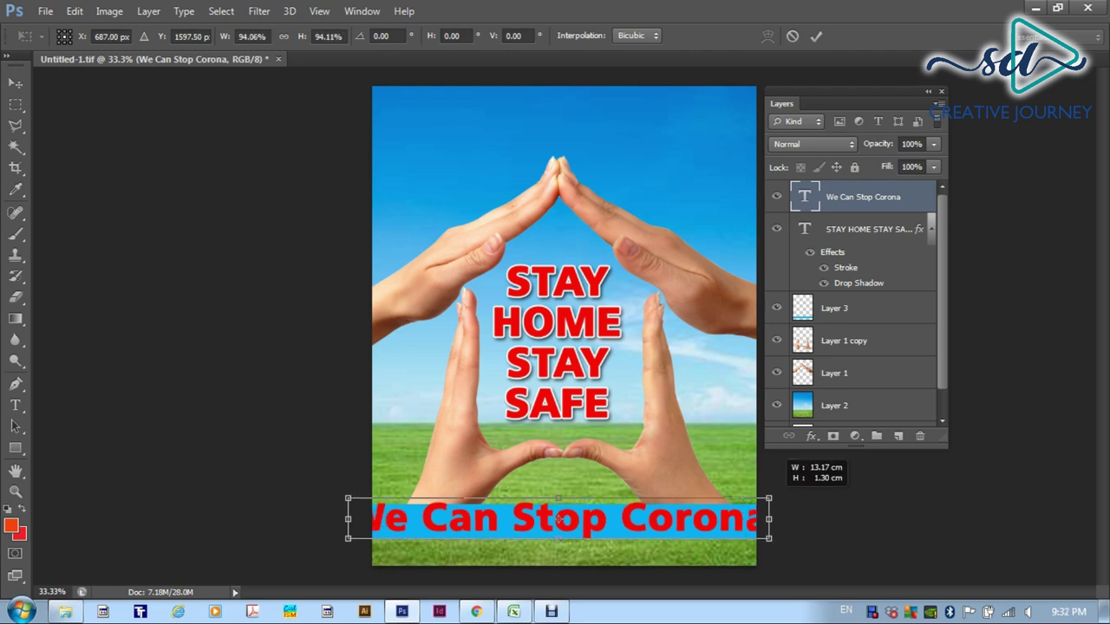
left_click_drag(770, 500, 723, 504)
key("Return")
Step: Set the "We Can Stop Corona" text in Gotham Black and turn on all caps
double_click(805, 197)
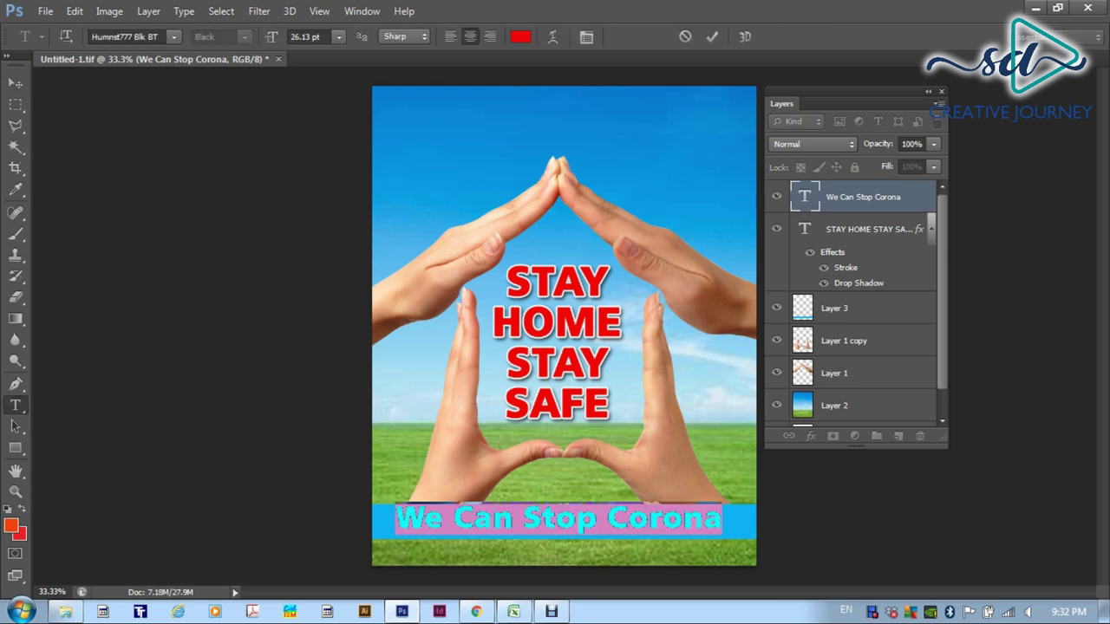
left_click(586, 37)
left_click(768, 167)
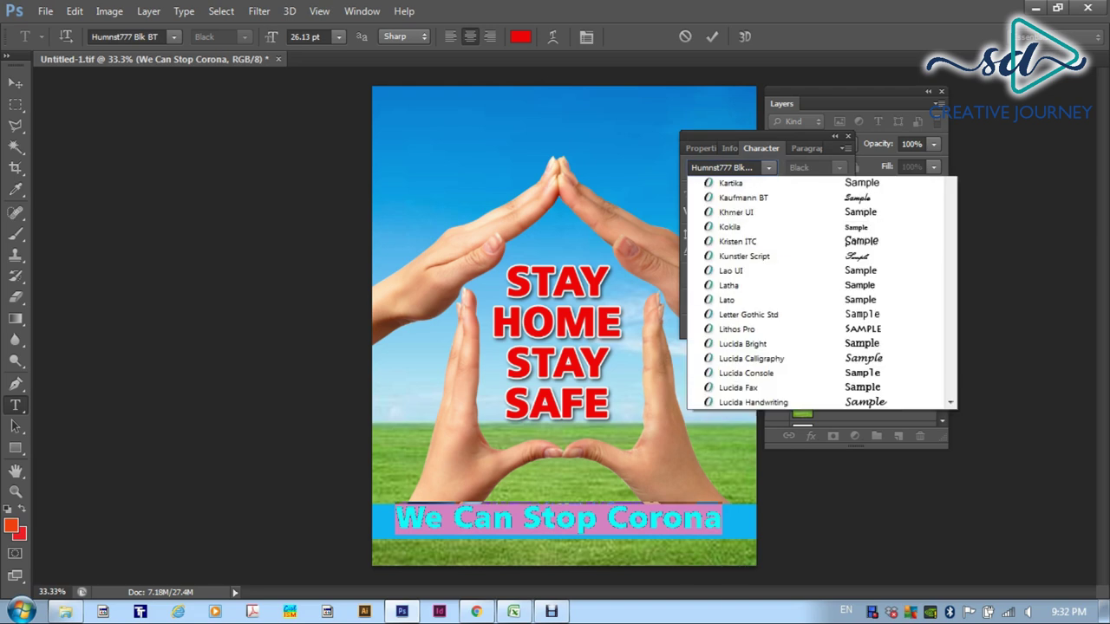
key("Down")
key("Up")
scroll(820, 382, "up", 3)
scroll(780, 251, "up", 1)
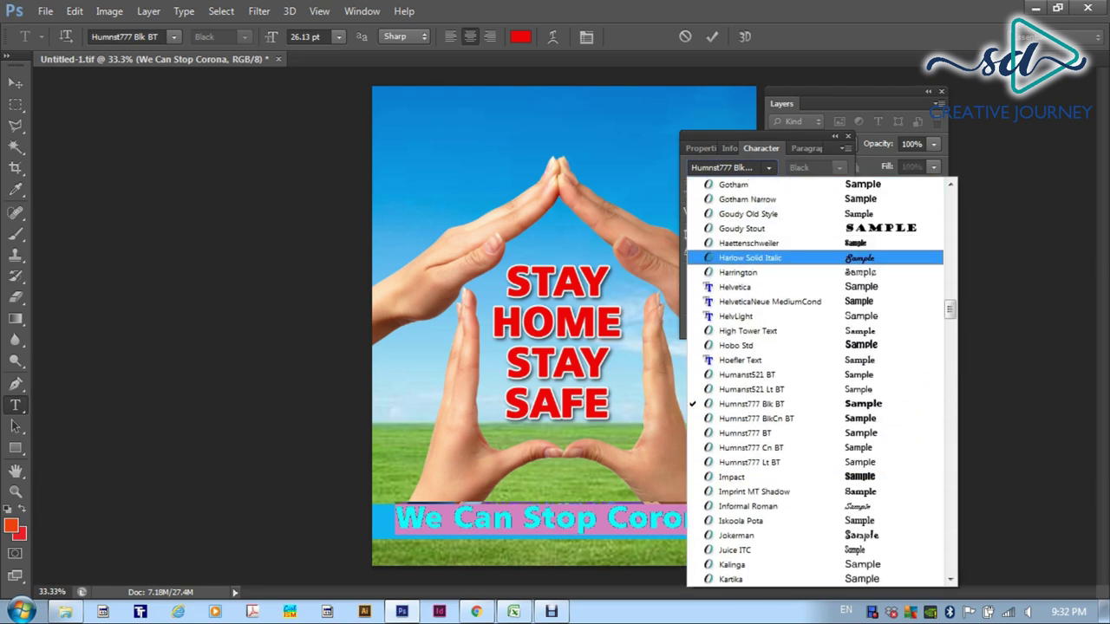
left_click(733, 185)
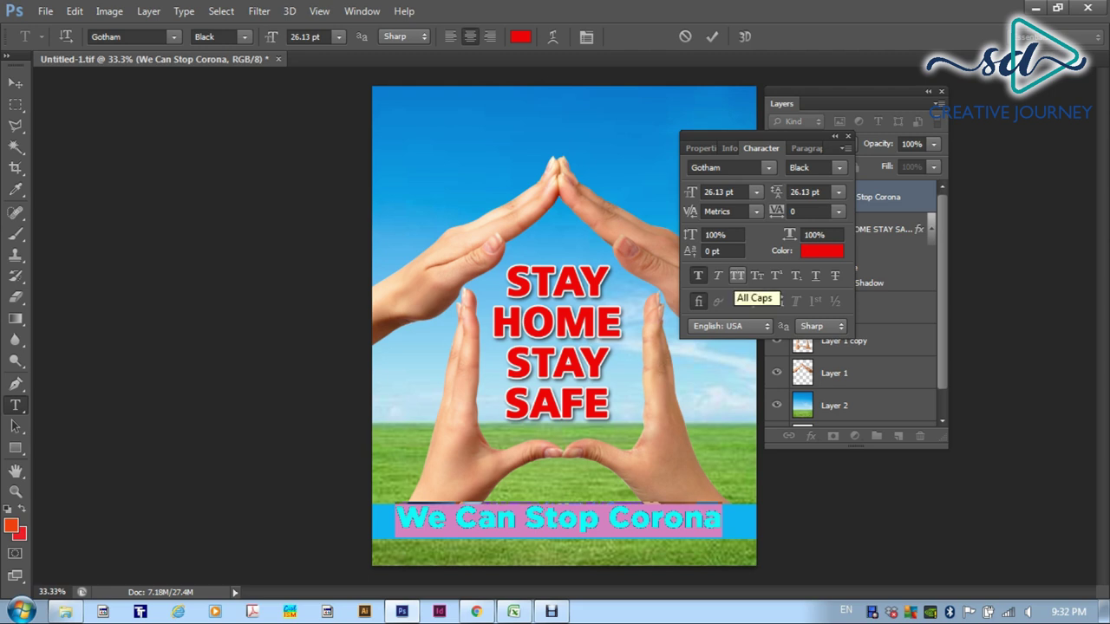
left_click(737, 276)
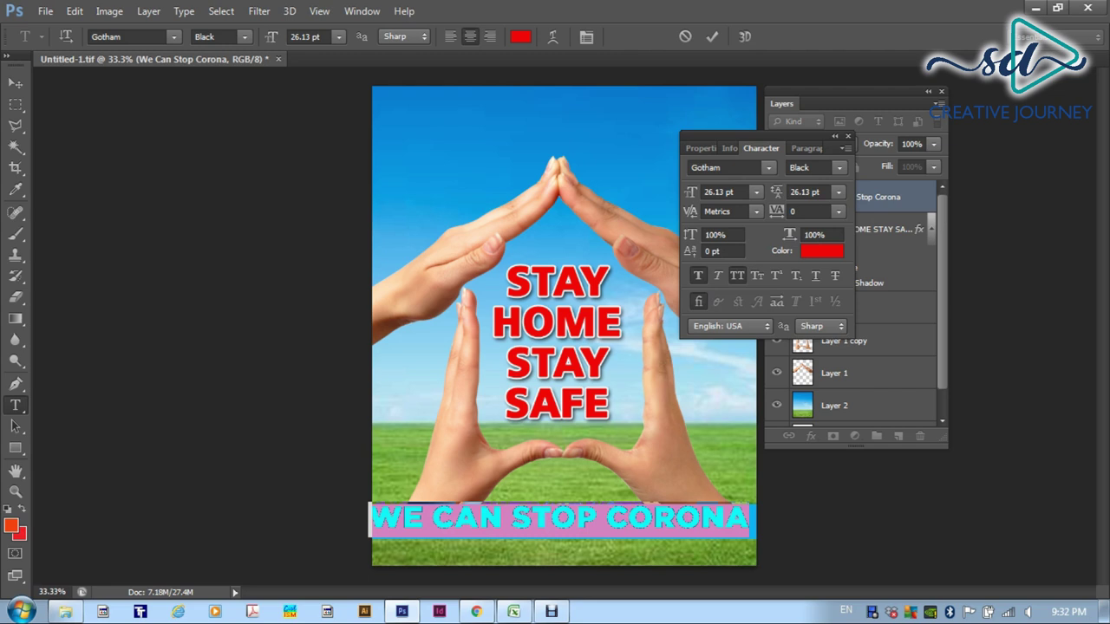
Step: Reduce the font size of the strip text to 14 pt after trying 12 pt
left_click(756, 192)
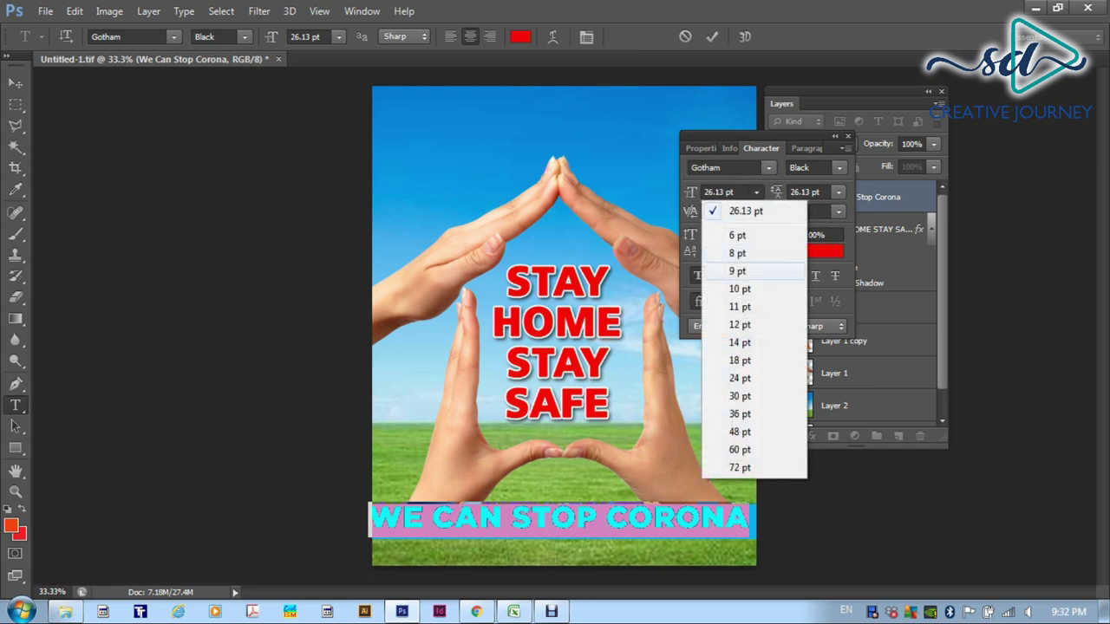
left_click(740, 324)
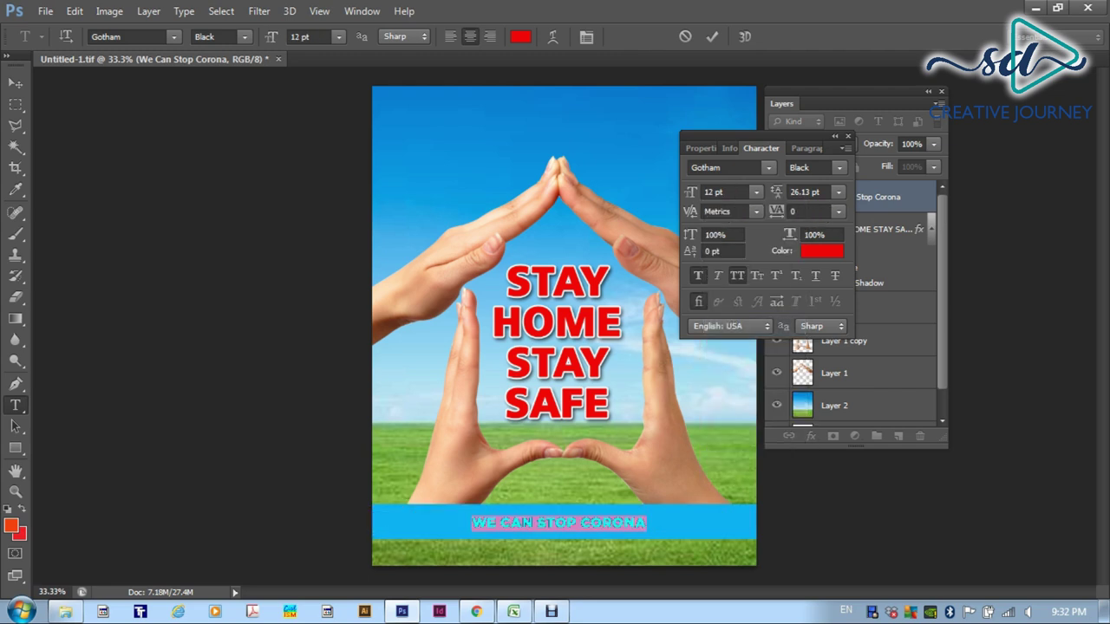
left_click(756, 192)
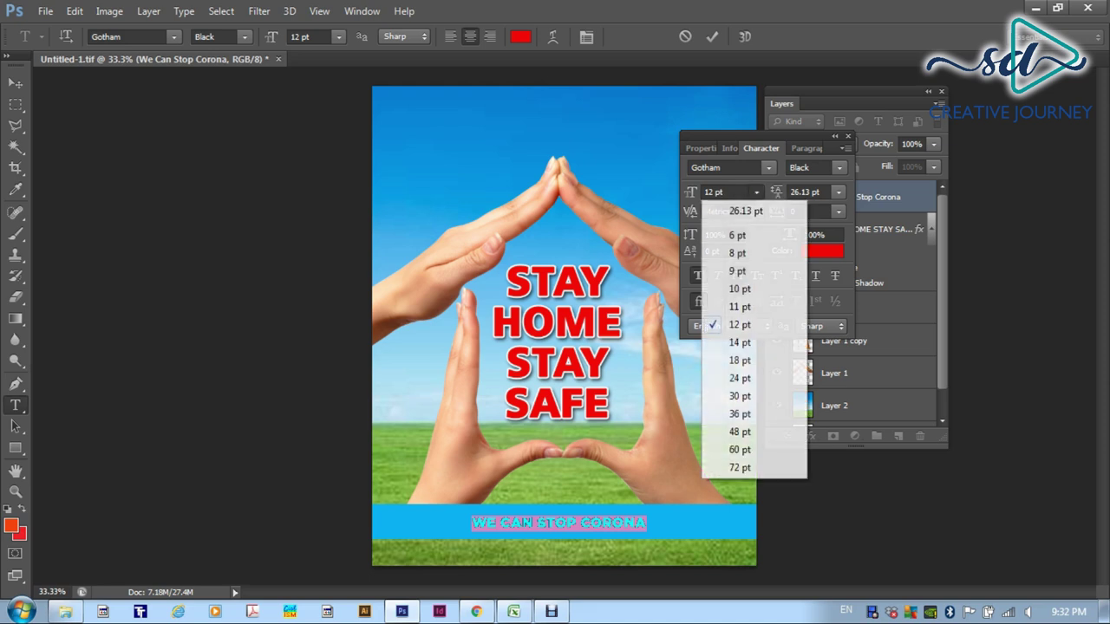
left_click(740, 343)
Step: Change the strip text's colour to blue (#0903fc)
left_click(821, 251)
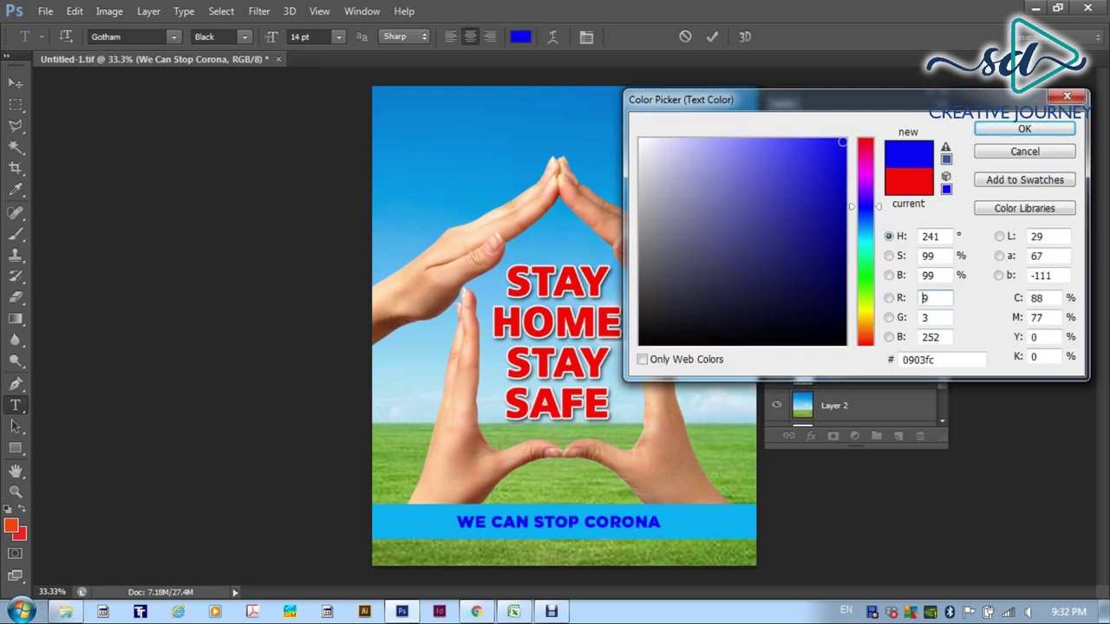
key("Return")
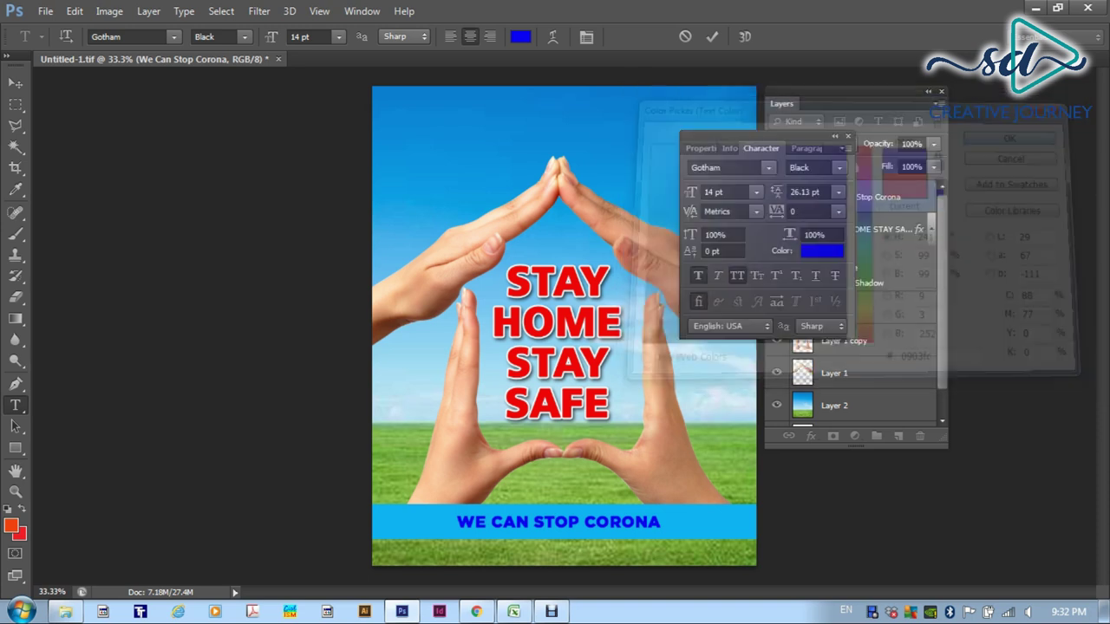
left_click(559, 524)
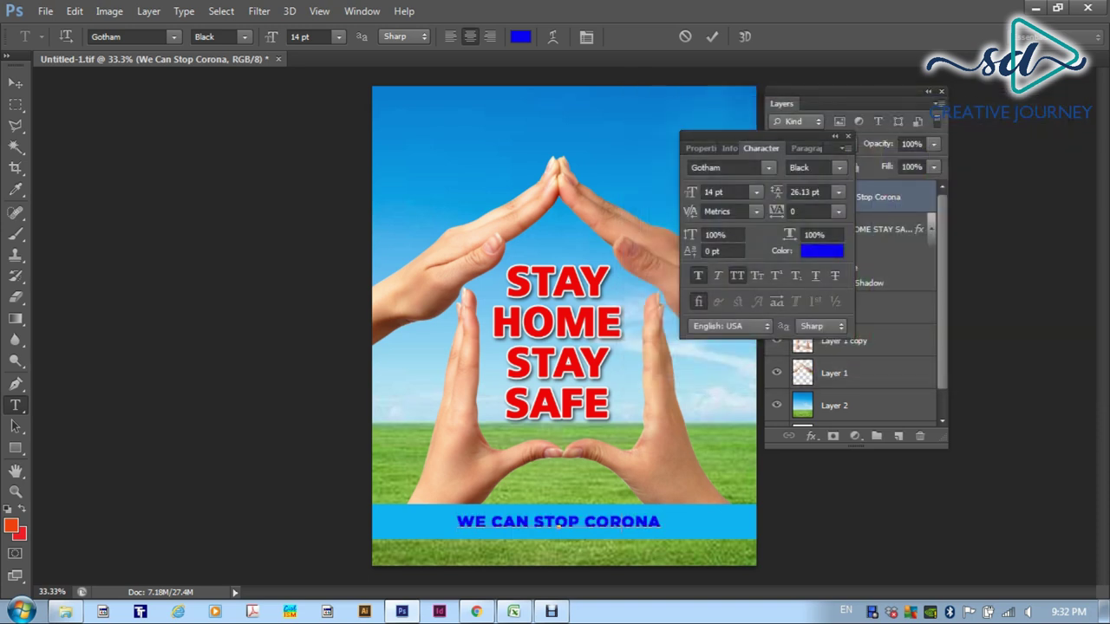
Step: Commit the text, make the blue strip's layer (Layer 3) active and load its outline as a selection
left_click(16, 83)
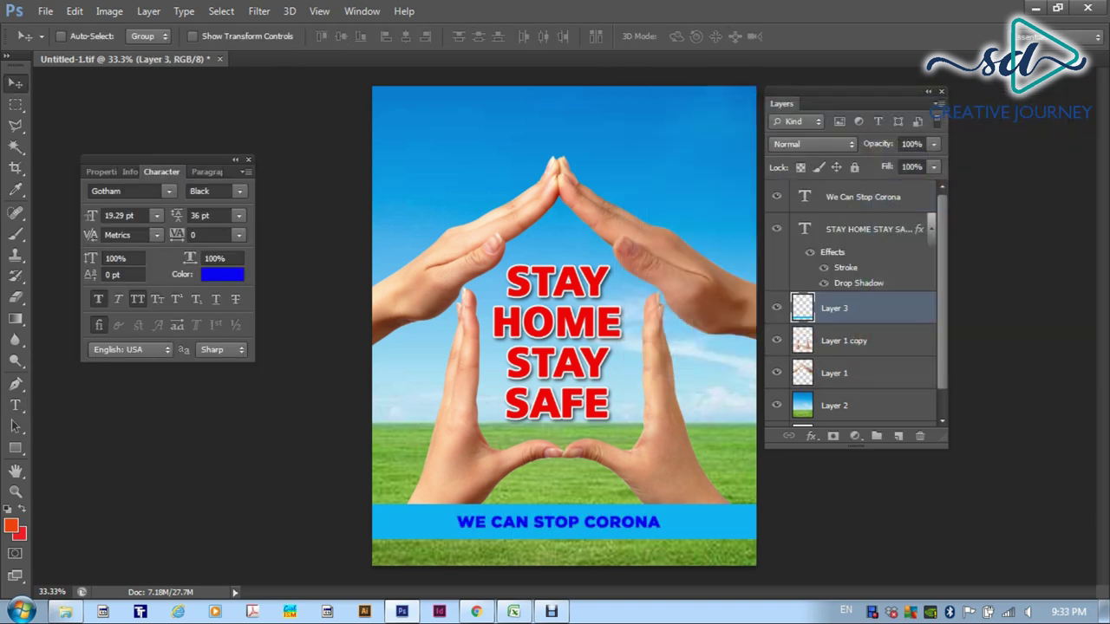
right_click(692, 519)
left_click(734, 528)
left_click(777, 307)
left_click(777, 308)
left_click(802, 308, "ctrl")
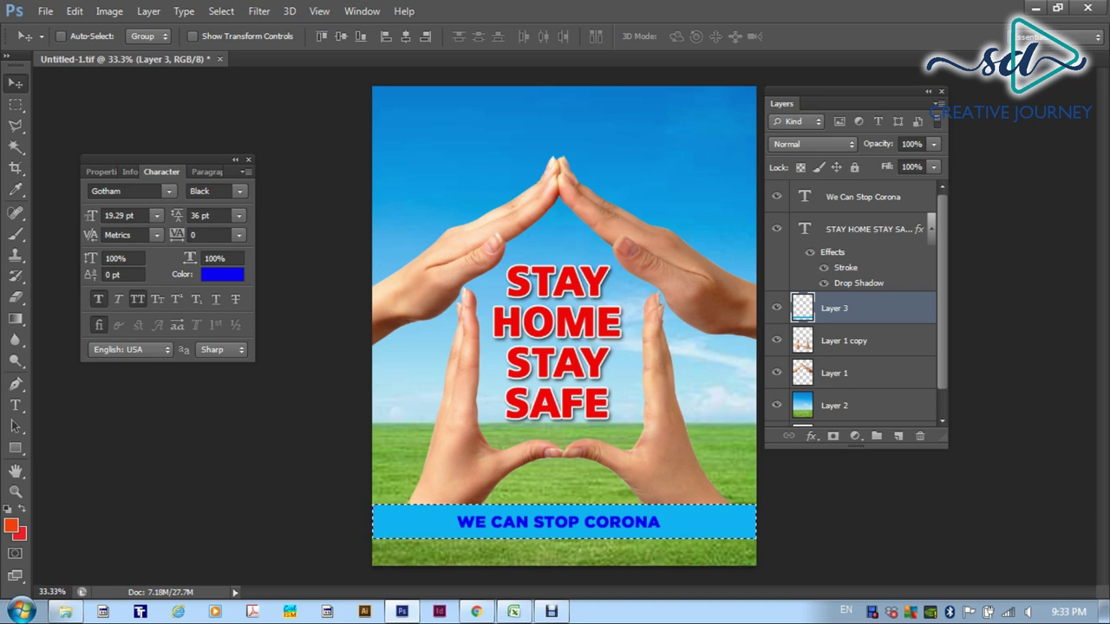
Step: Fill the selected strip with a red colour in Normal mode at 100% opacity
left_click(75, 10)
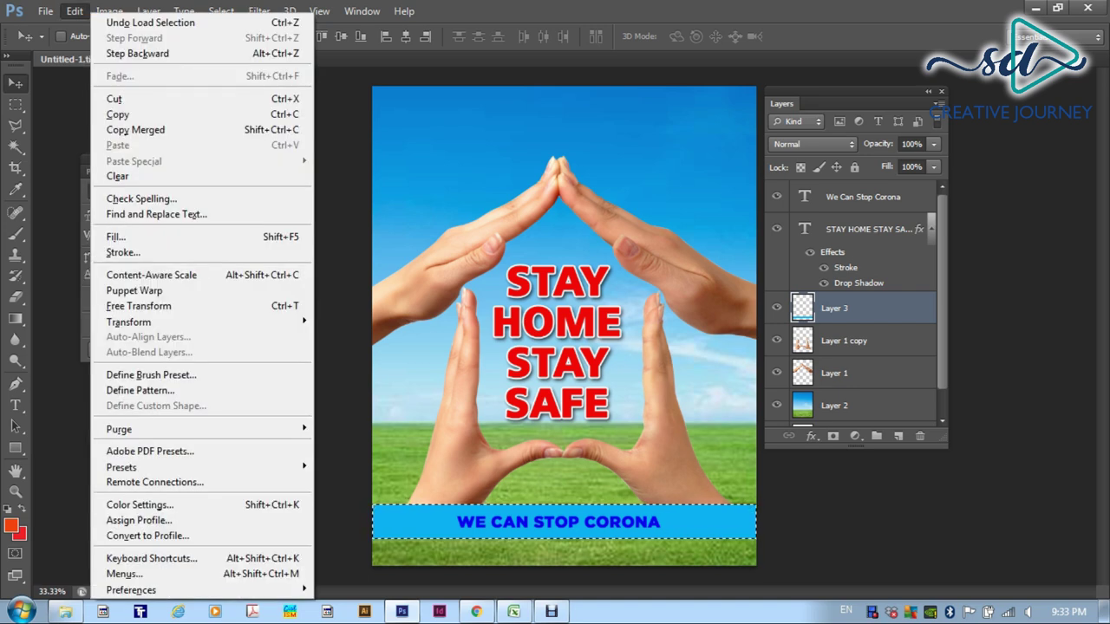
left_click(116, 237)
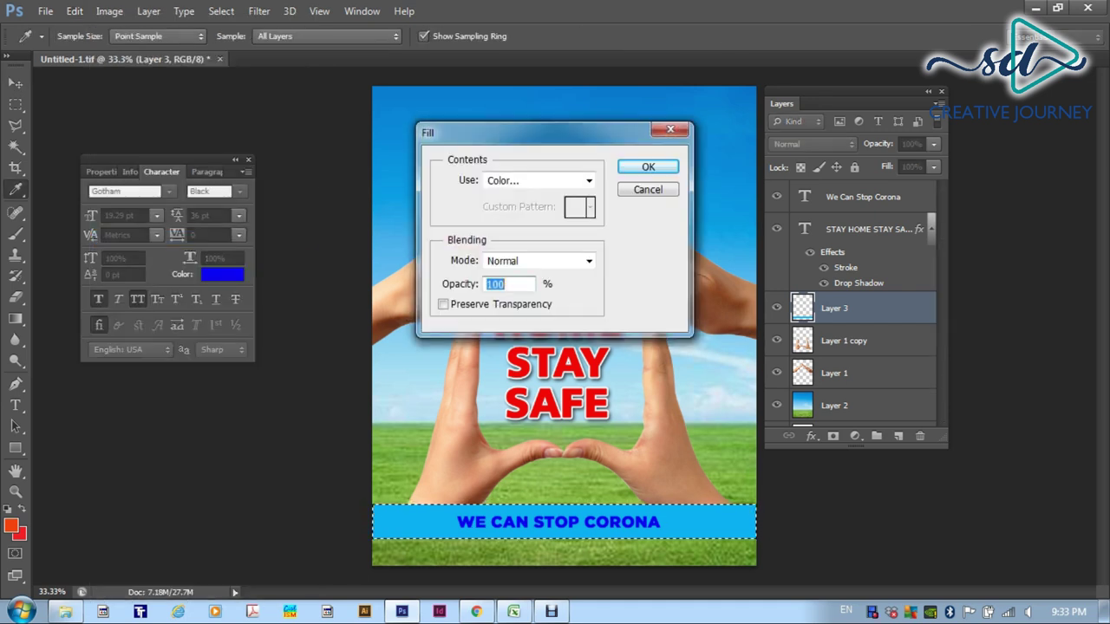
left_click(537, 181)
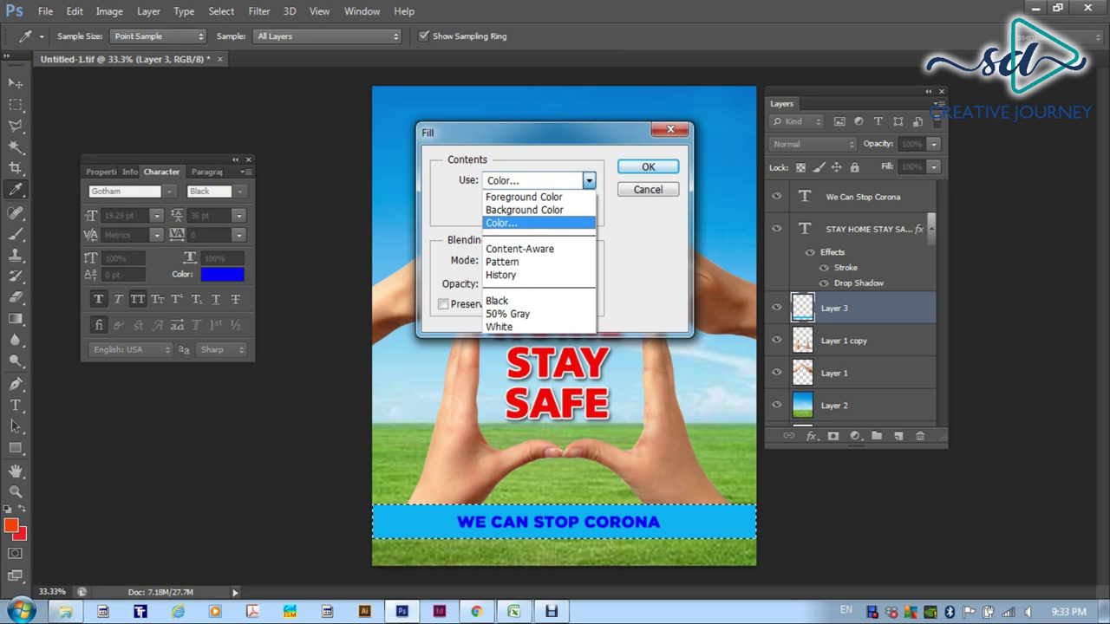
left_click(501, 223)
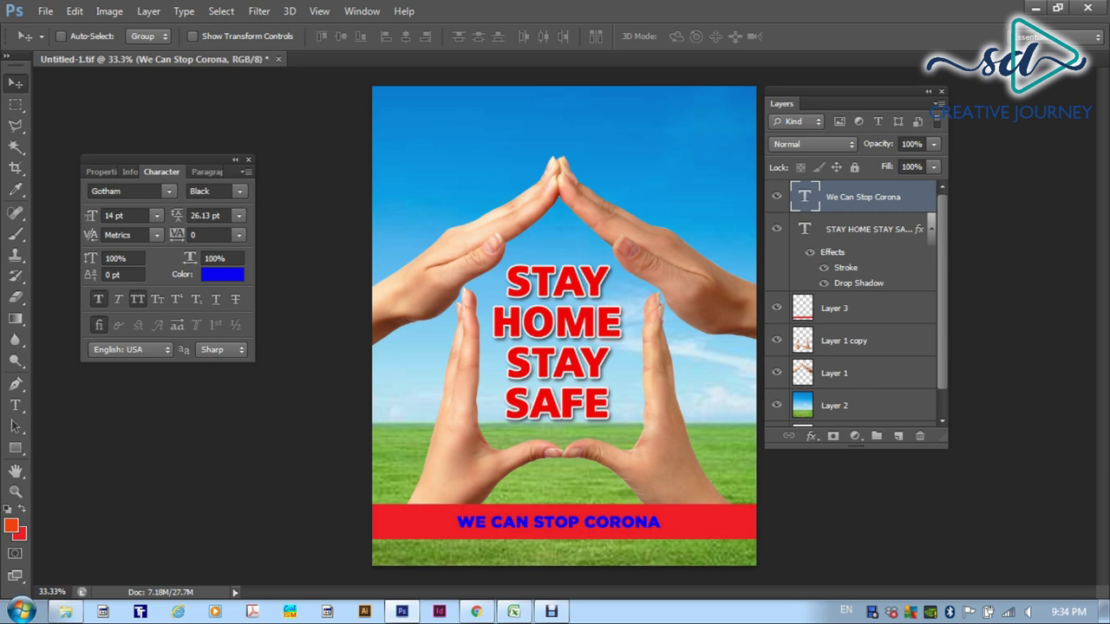
Step: Recolour the "We Can Stop Corona" text to white with C, M and Y at 0%
left_click_drag(240, 163, 438, 119)
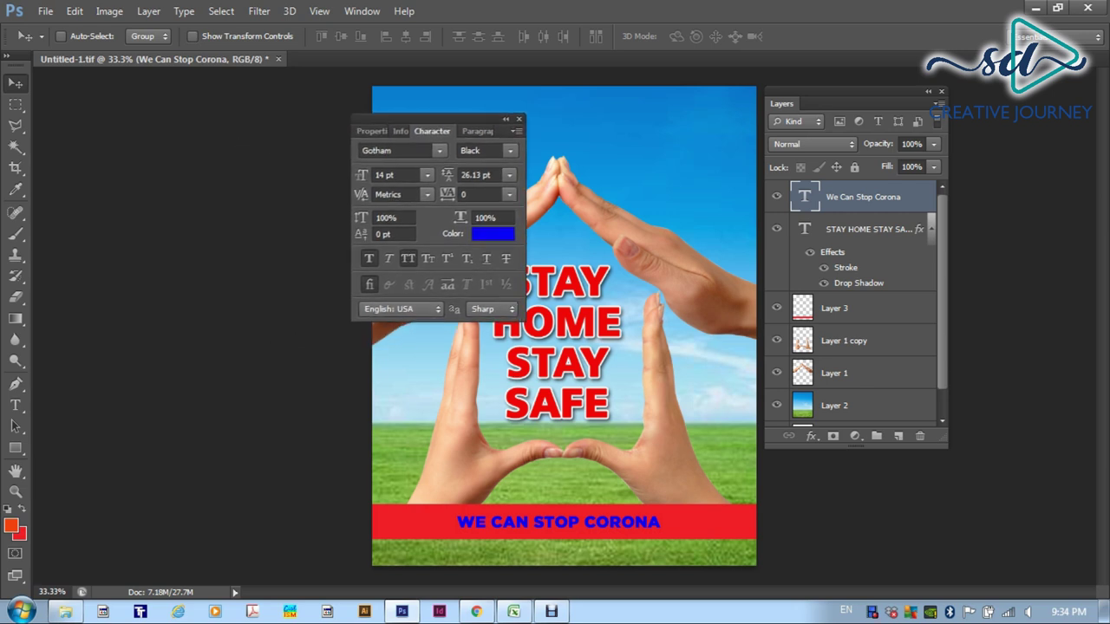
left_click(493, 234)
double_click(1043, 297)
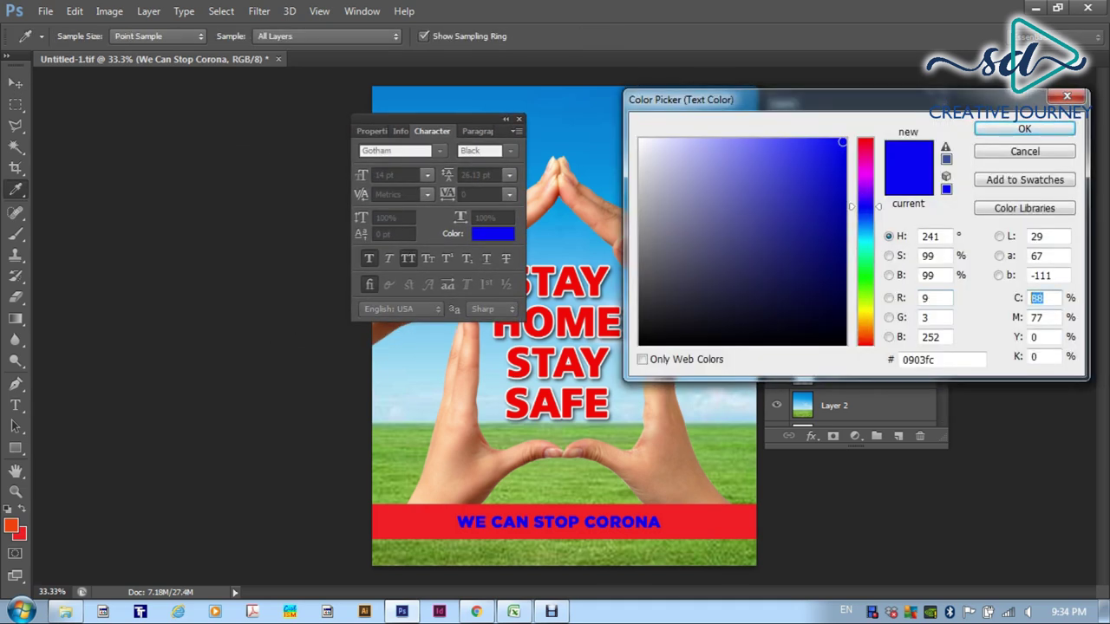
type("0")
key("Tab")
type("0")
key("Tab")
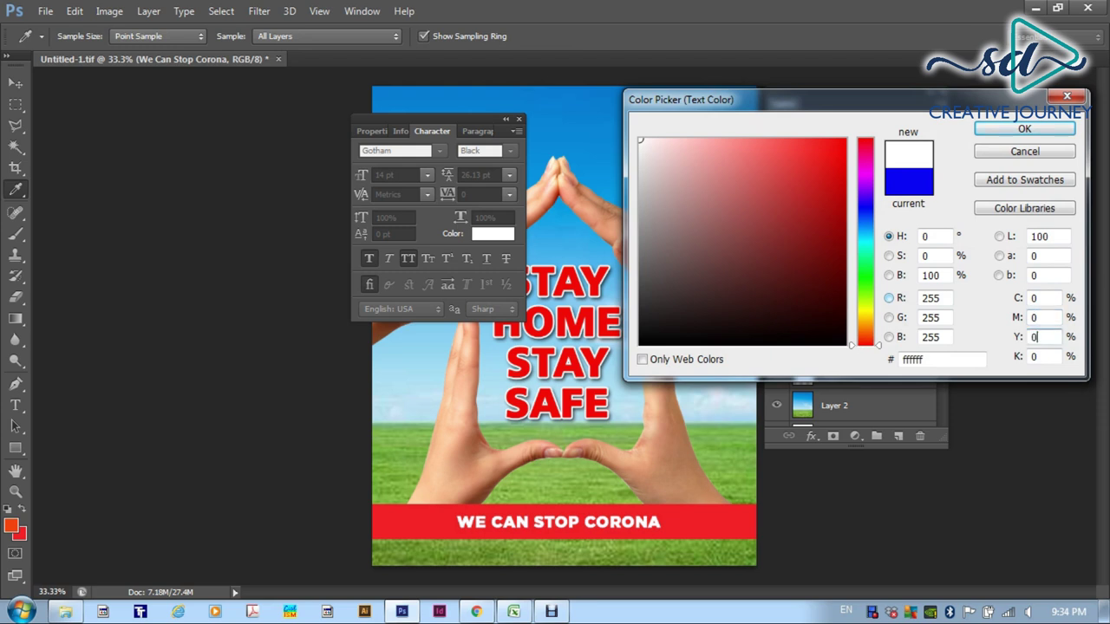
key("Return")
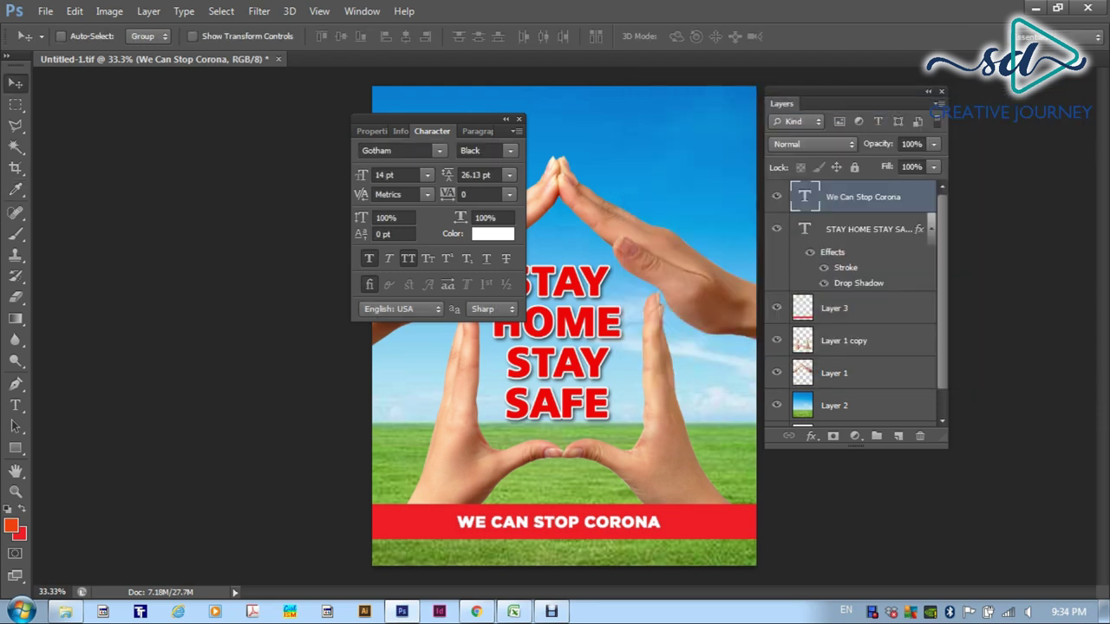
left_click_drag(434, 119, 185, 146)
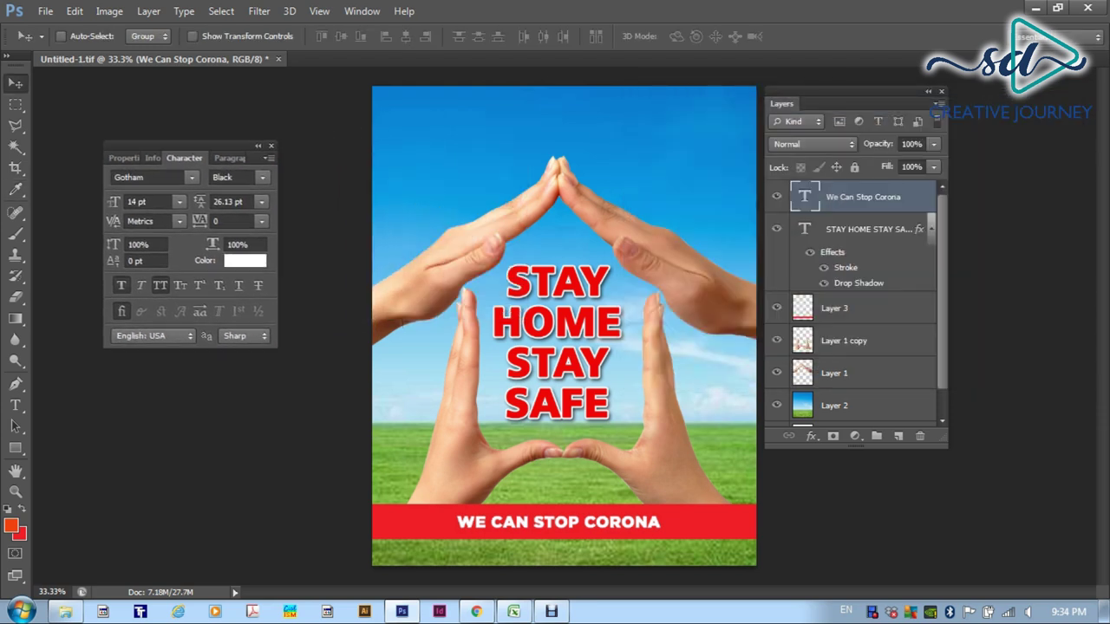
Step: Save the poster as Design.psd in the Design folder, in Photoshop format with layers and maximum compatibility
left_click(46, 11)
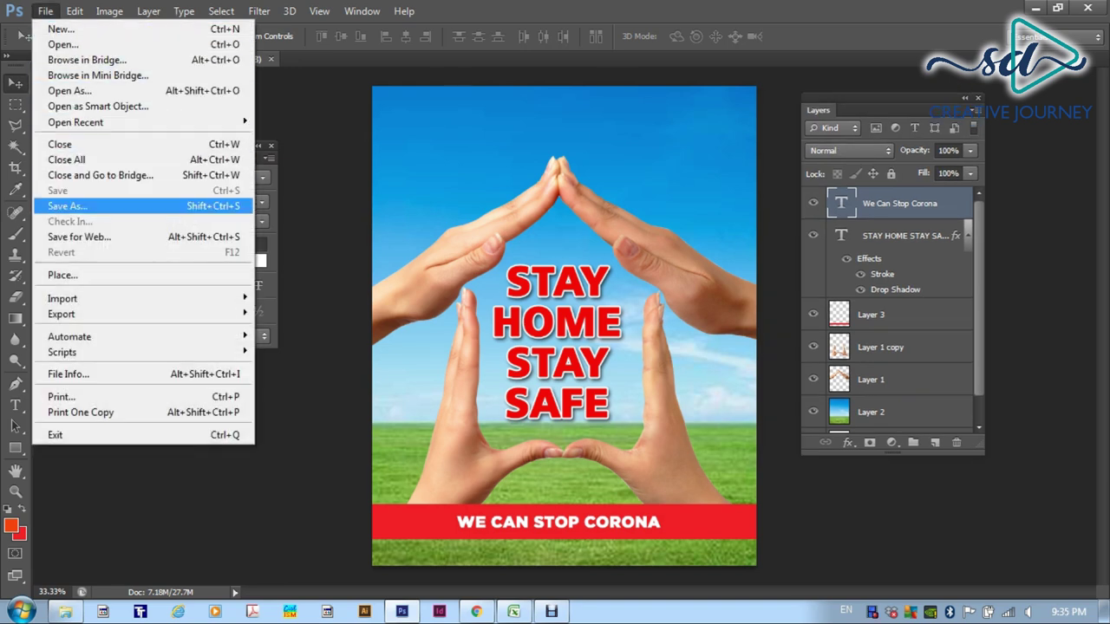
key("Return")
type("Design")
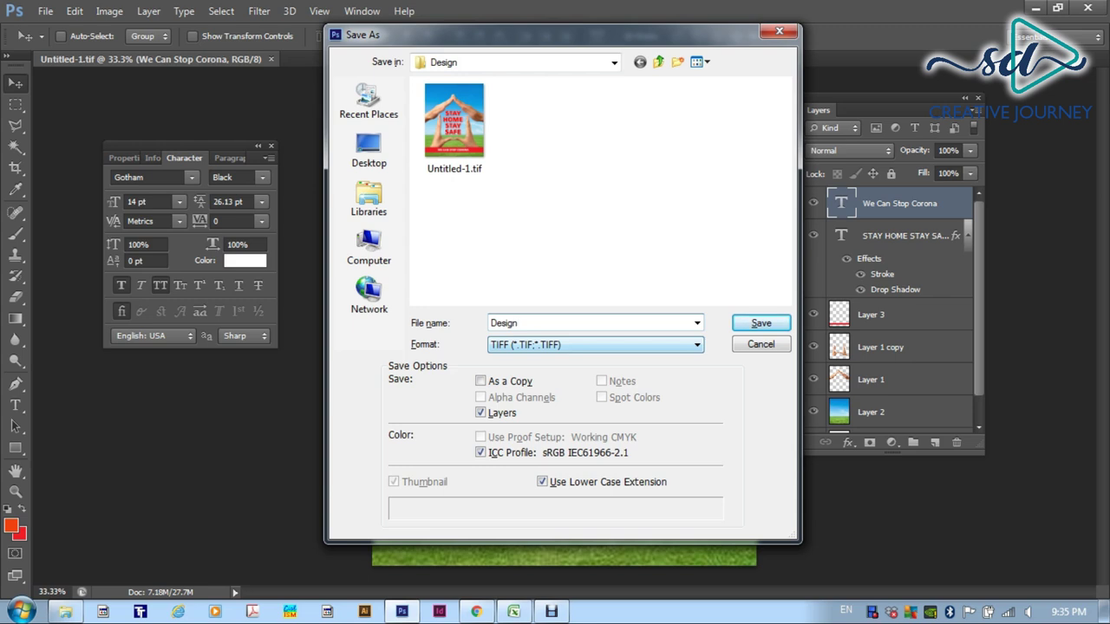
left_click(595, 344)
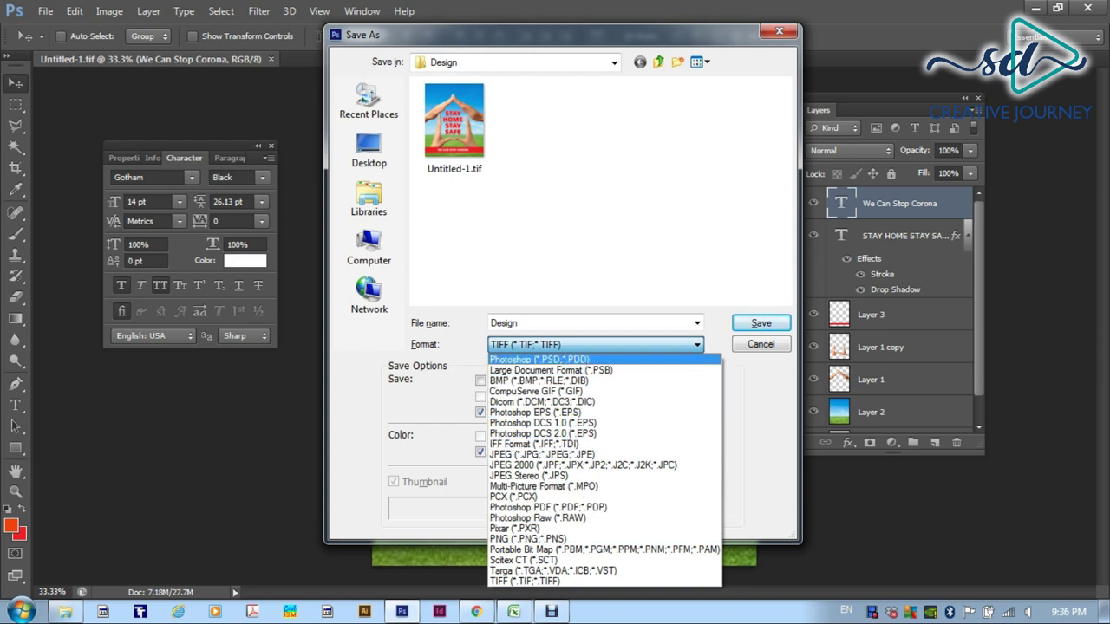
key("Return")
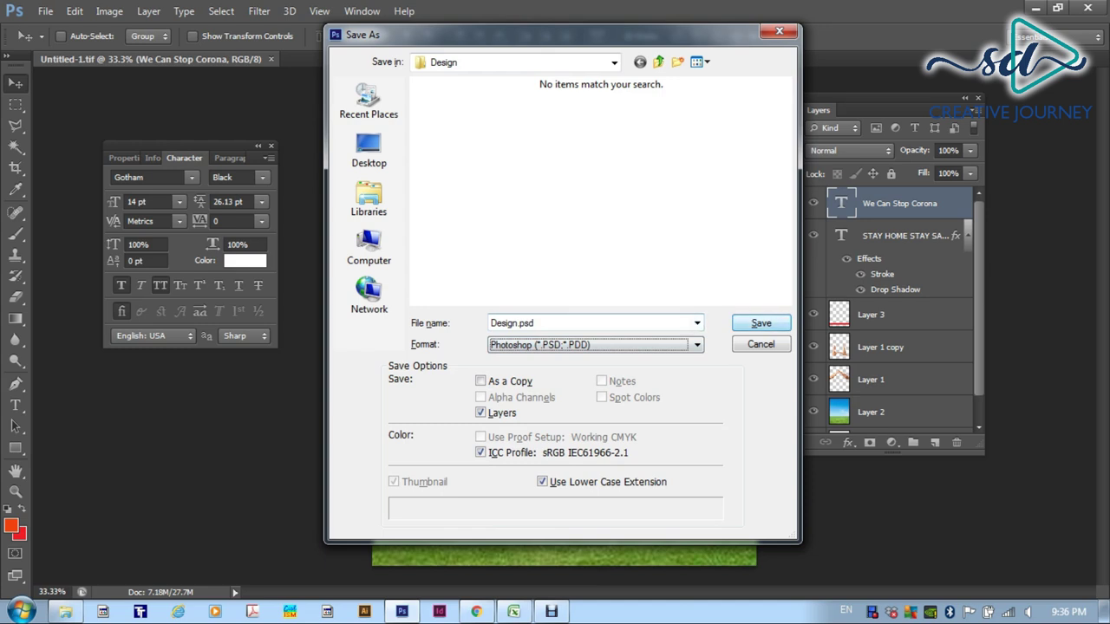
key("Return")
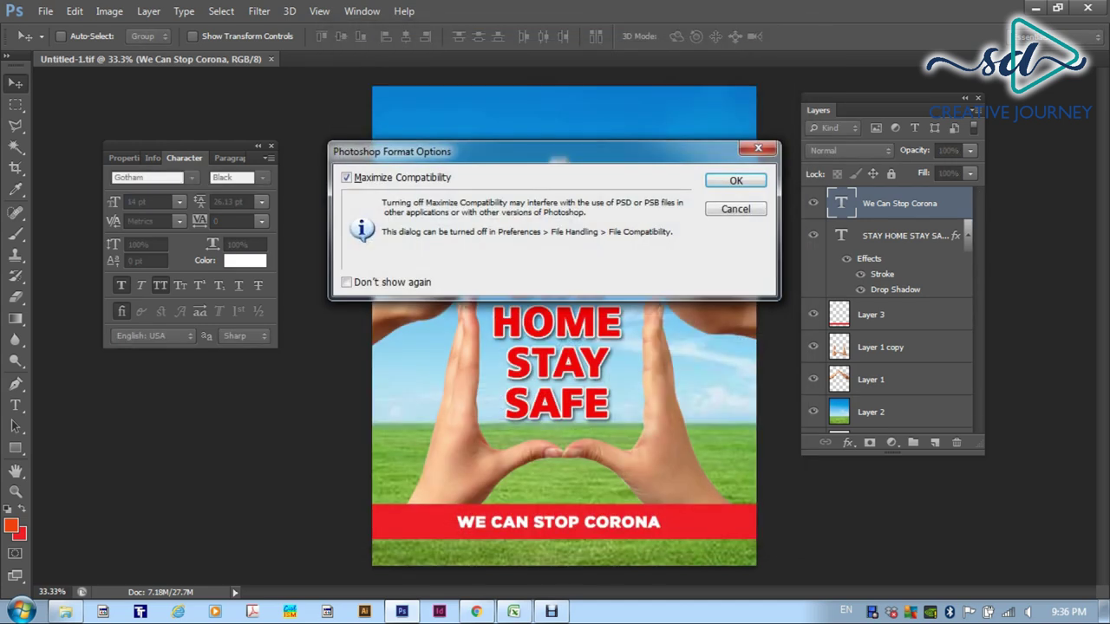
key("Return")
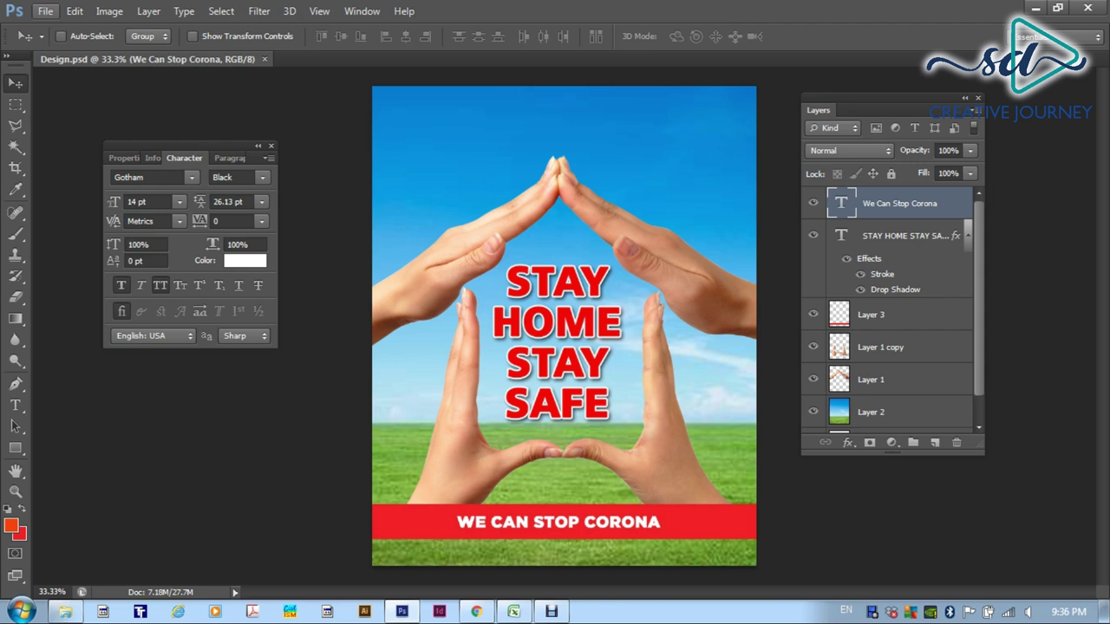
Step: Save a JPEG copy of the poster as Design.jpg at quality 11 with the Baseline ("Standard") format
left_click(46, 11)
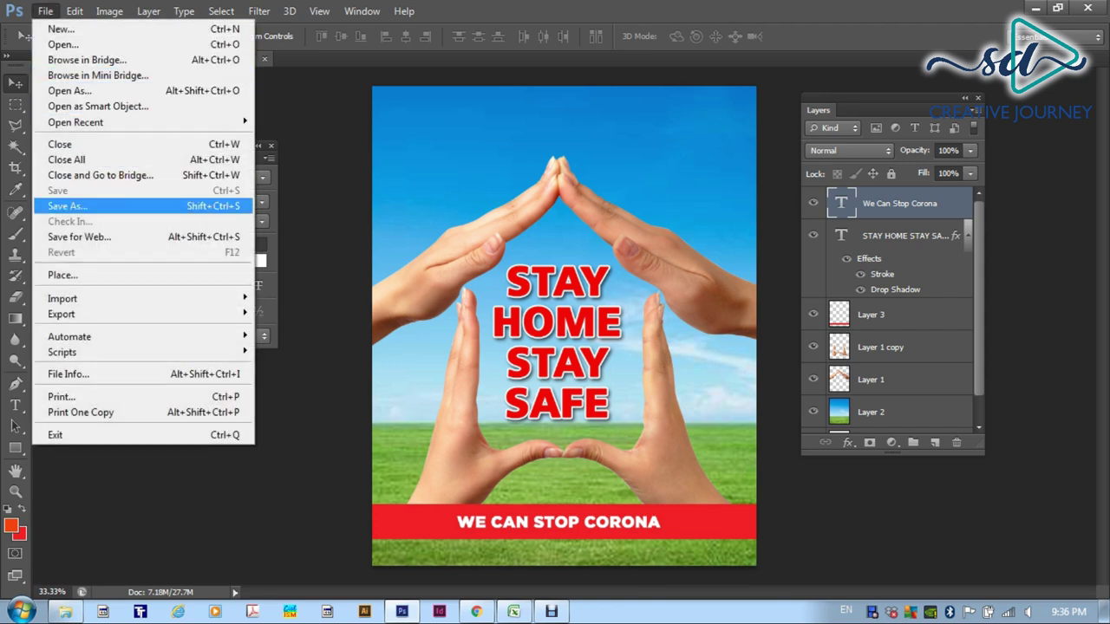
left_click(66, 205)
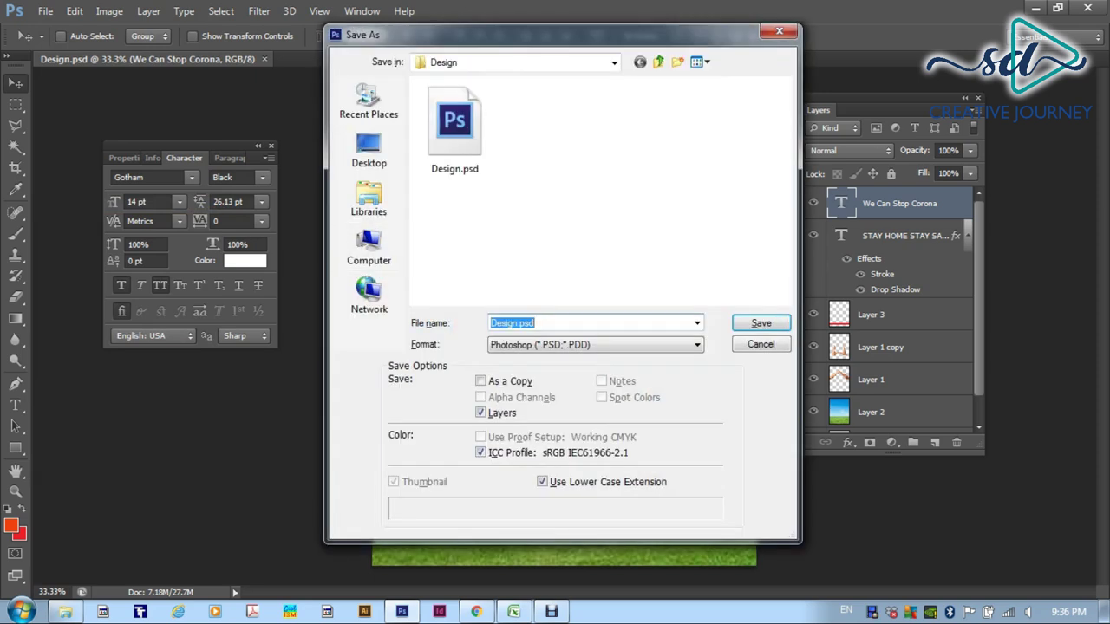
left_click(607, 345)
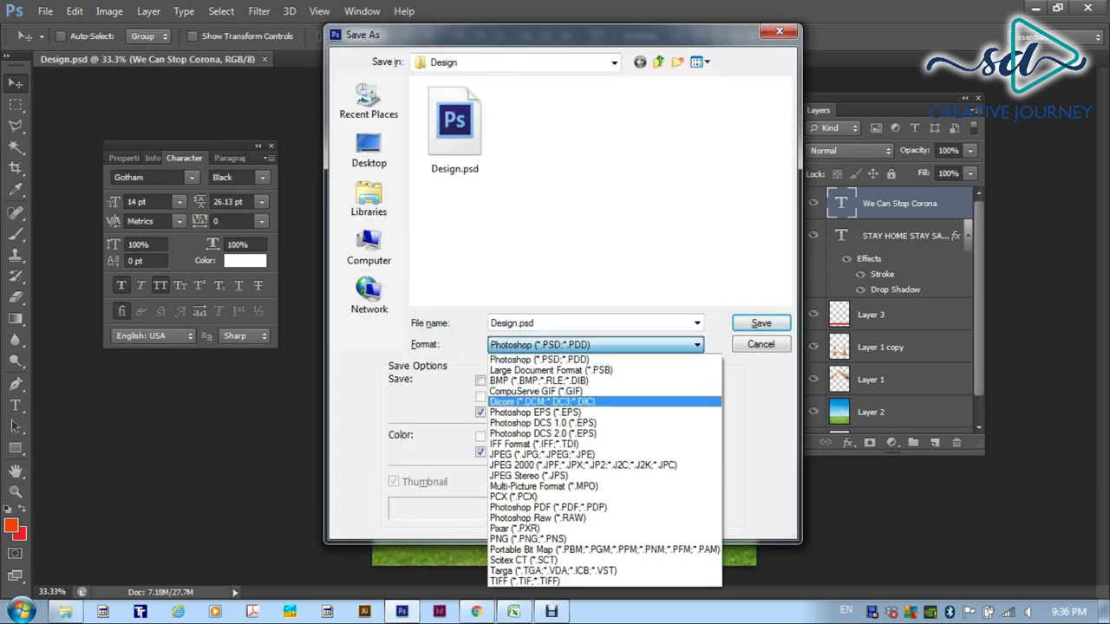
left_click(542, 454)
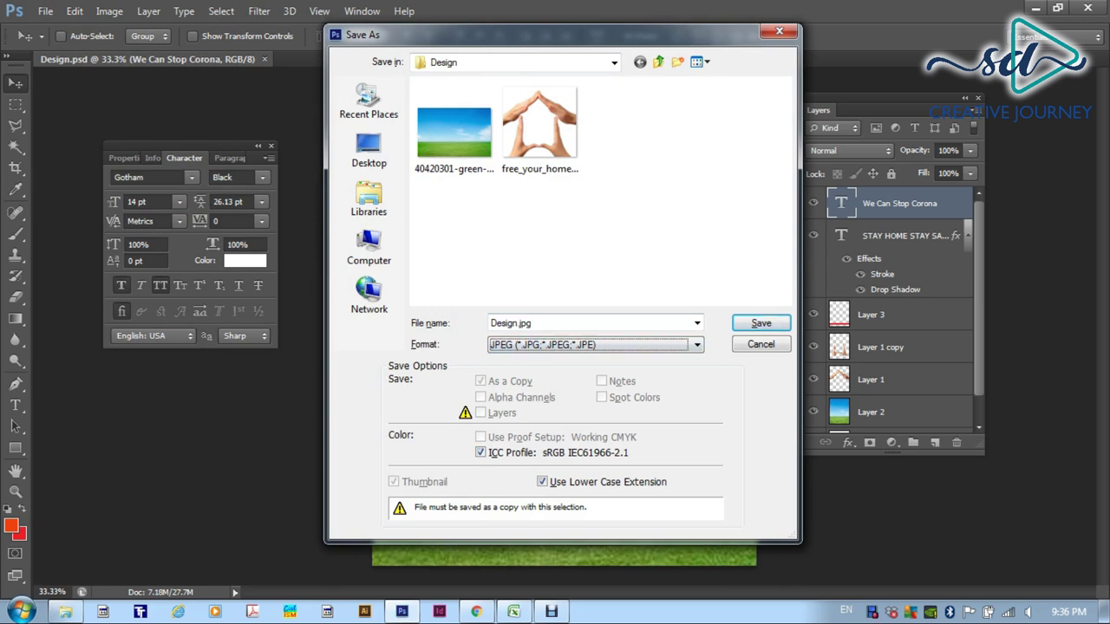
left_click(761, 323)
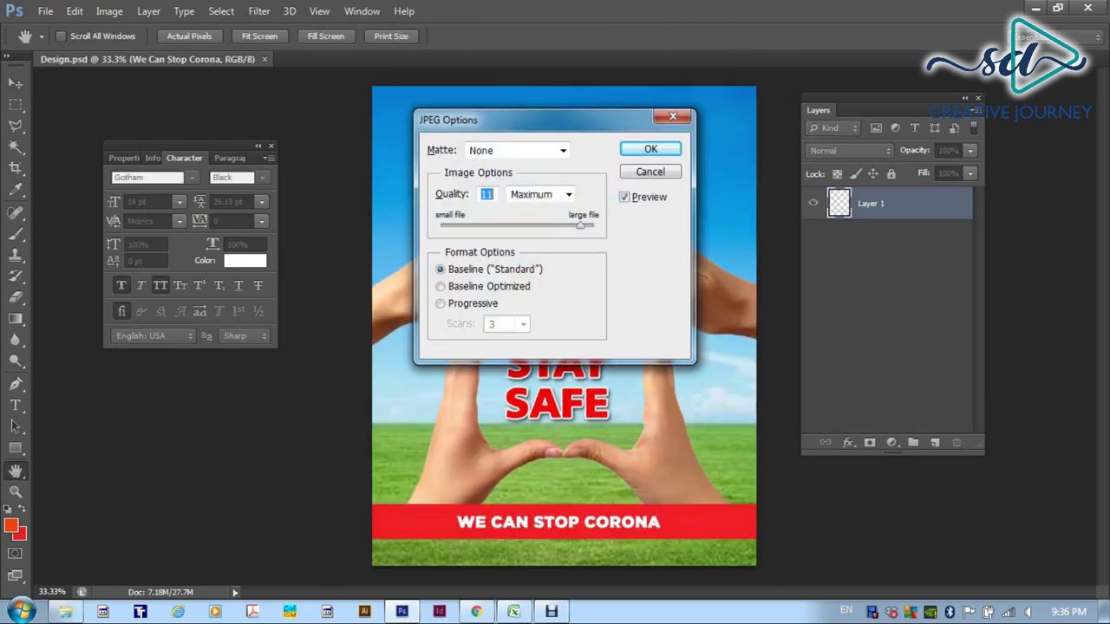
key("Return")
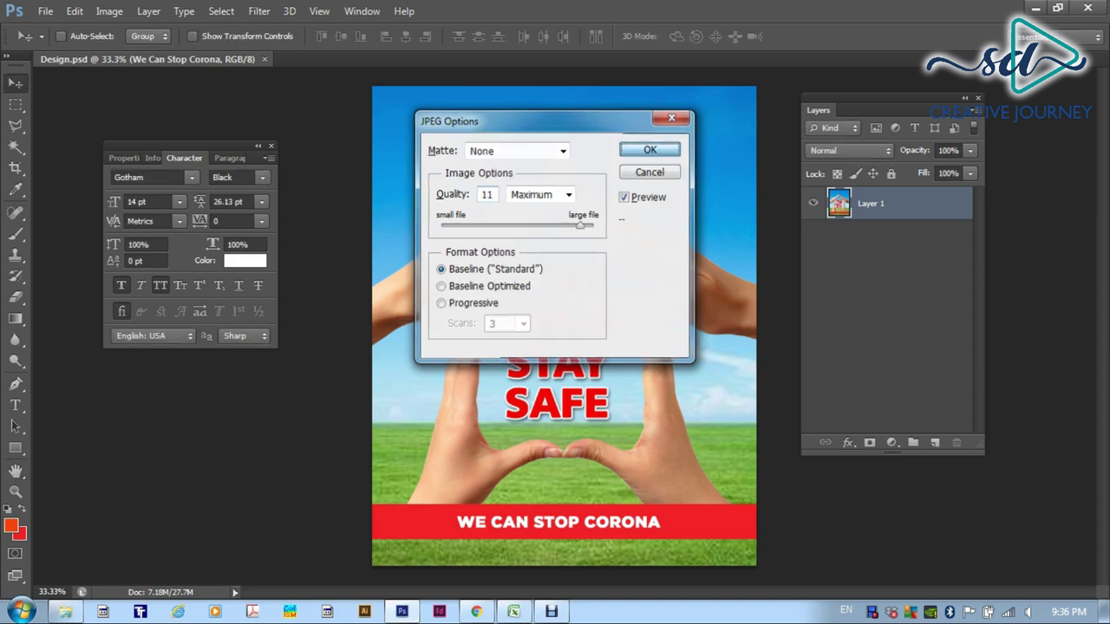
Step: Switch to the Design folder in Windows Explorer and open Design.jpg in Windows Photo Viewer to check the exported poster
key("alt+Tab")
left_click(691, 264)
key("Return")
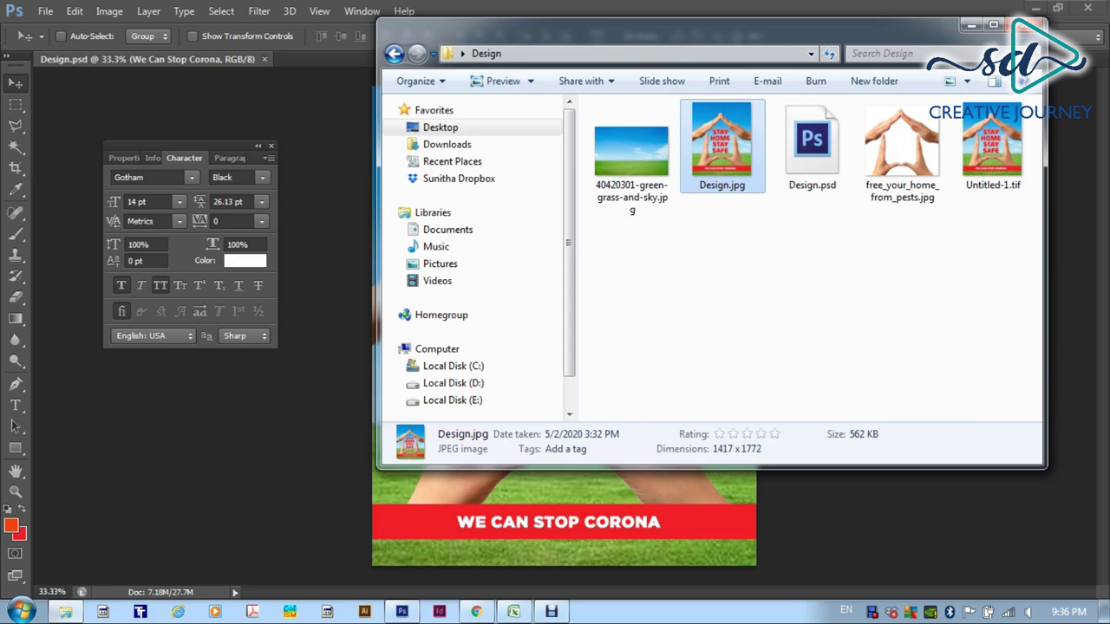
right_click(718, 149)
mouse_move(769, 335)
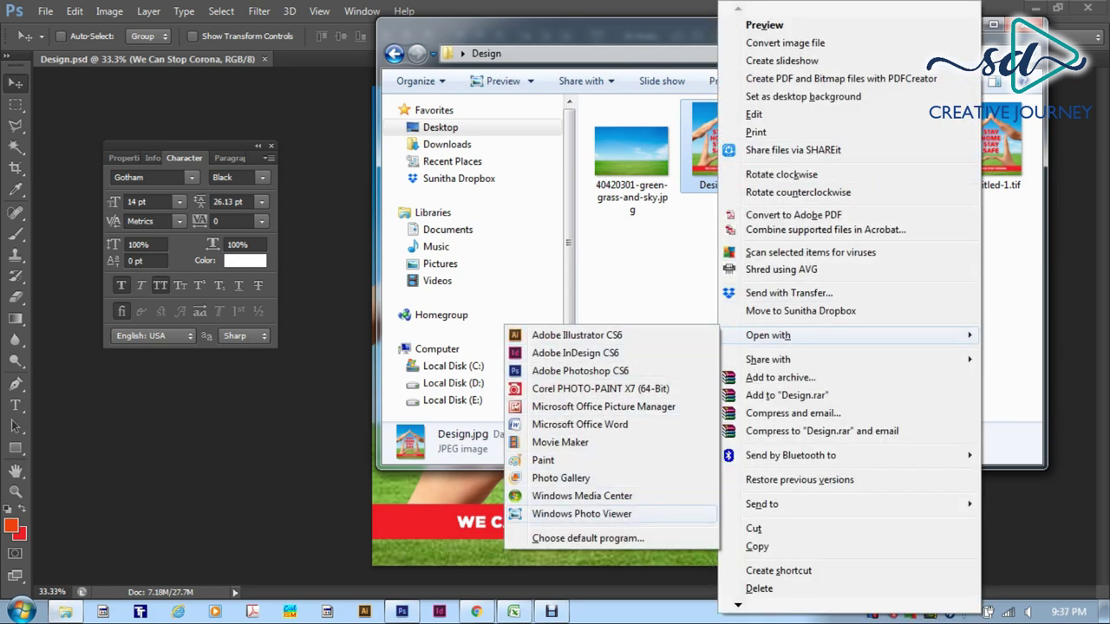
left_click(581, 514)
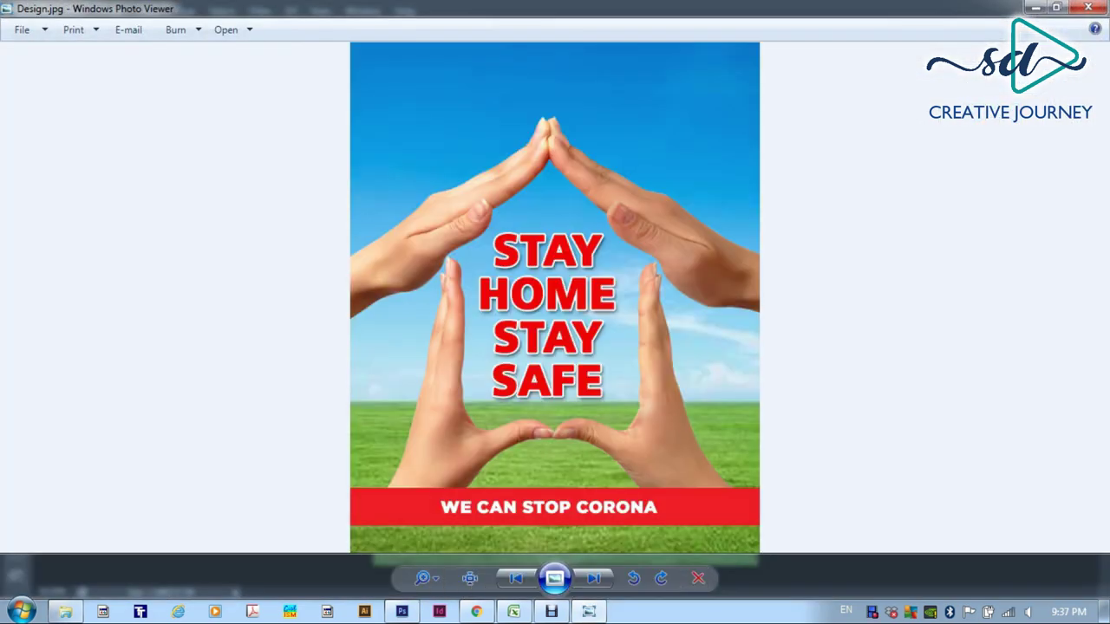